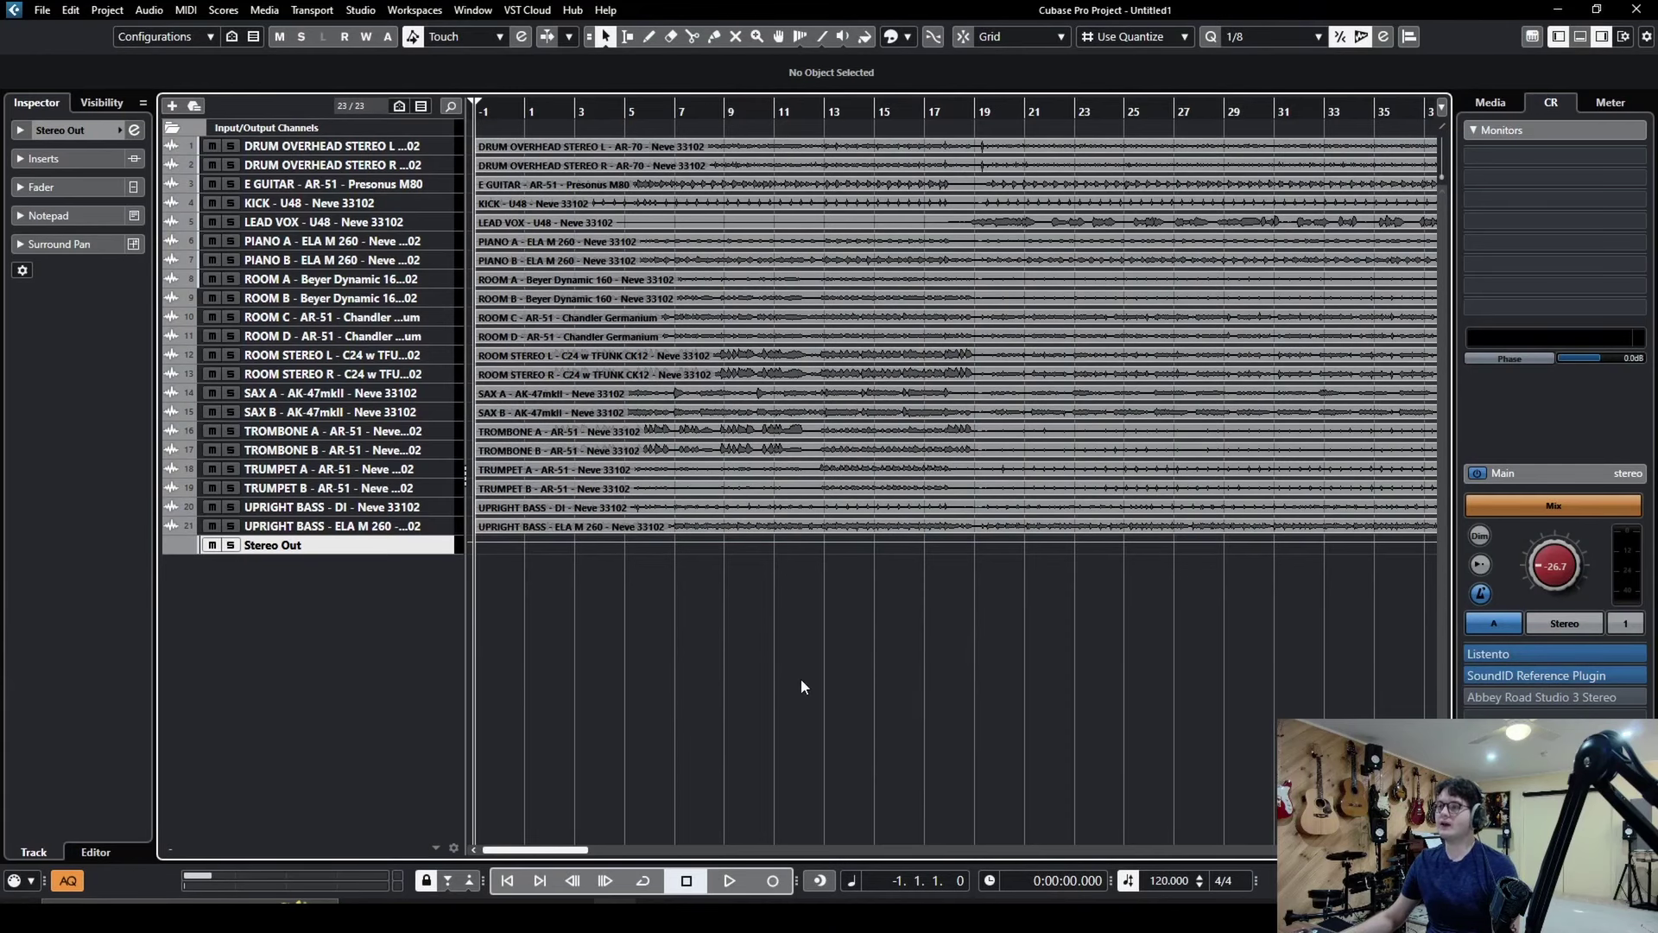
Review the fader and pan settings of the stereo mix in the MixConsole
key(F3)
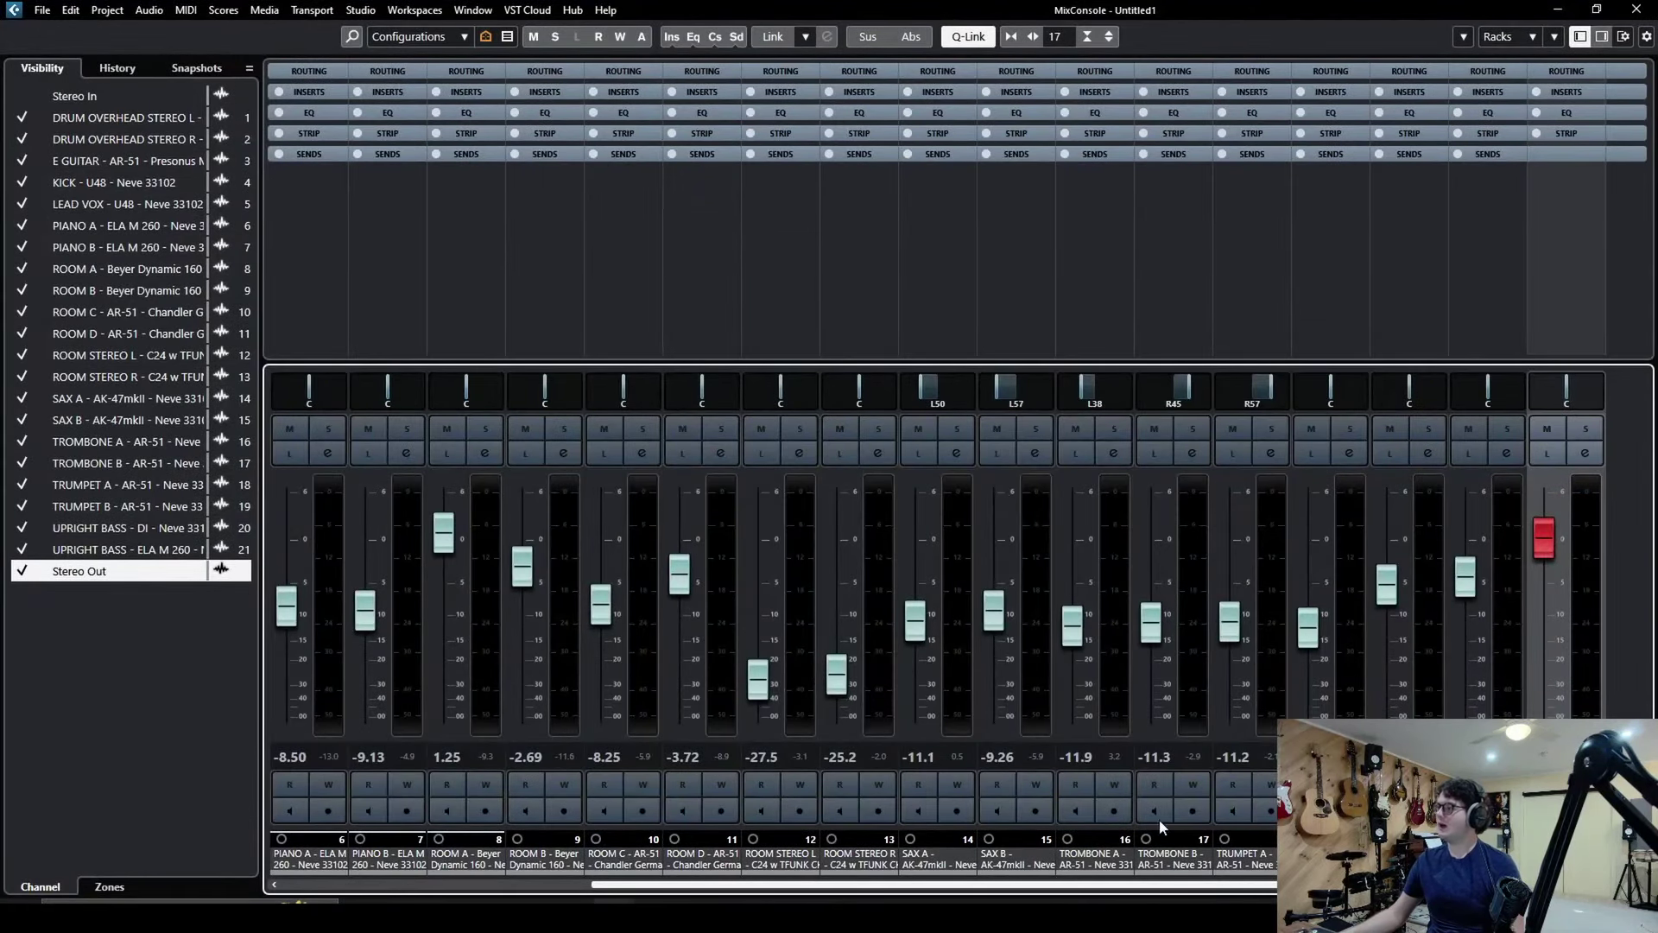
drag(631, 885, 166, 900)
drag(318, 902, 826, 895)
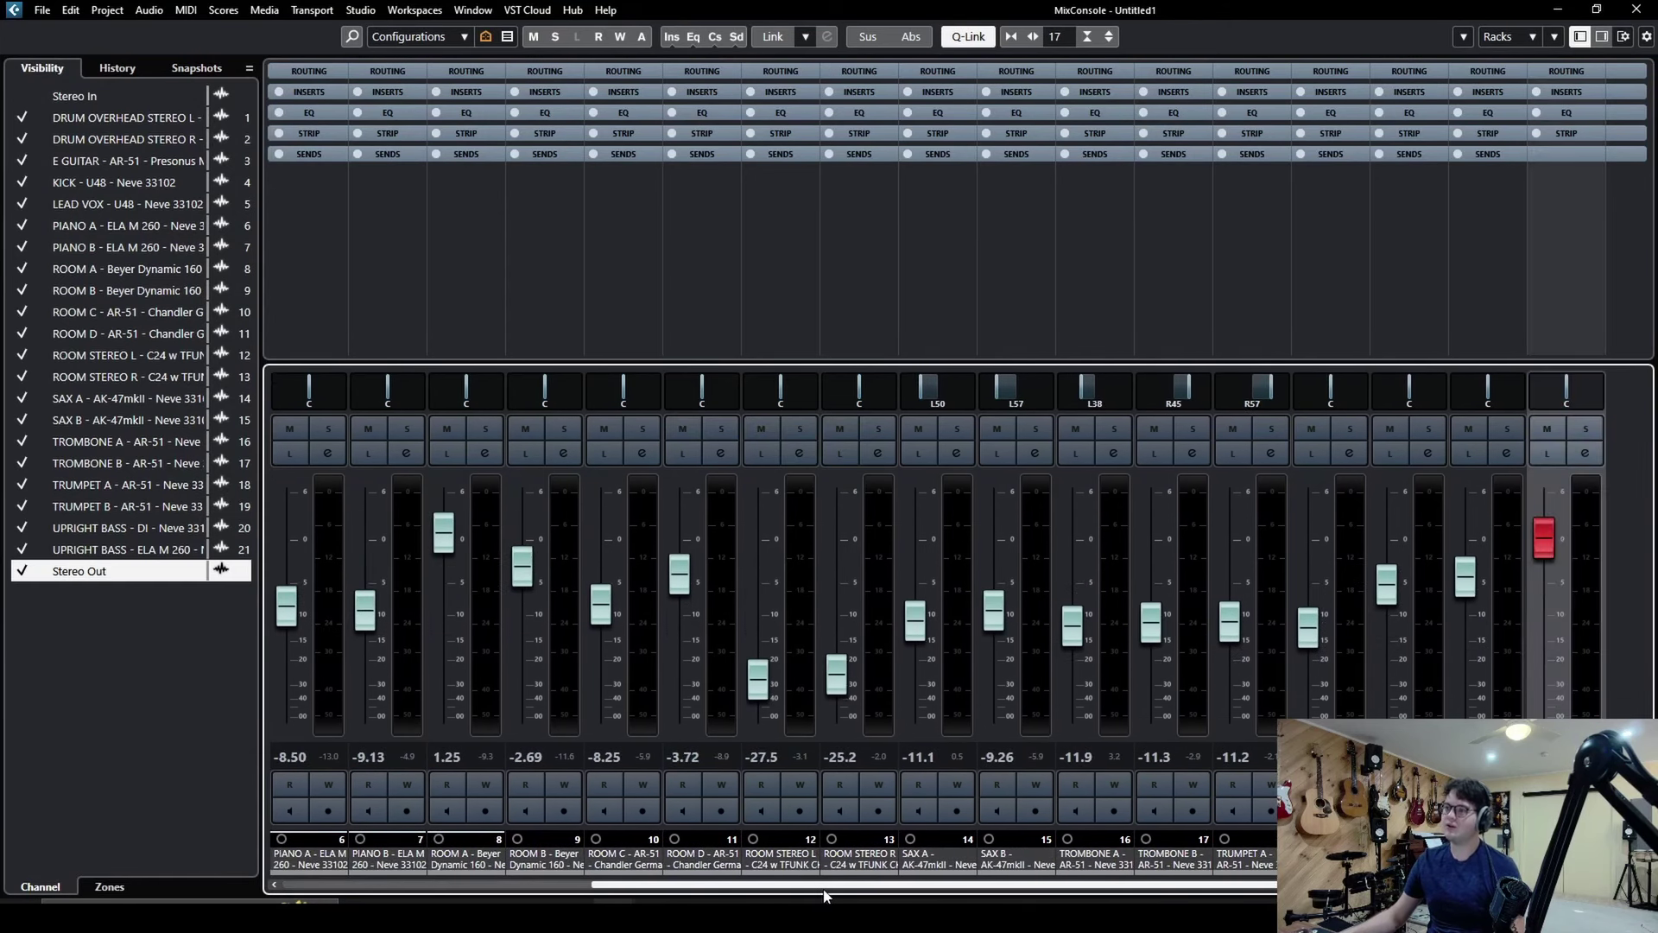
click(1636, 9)
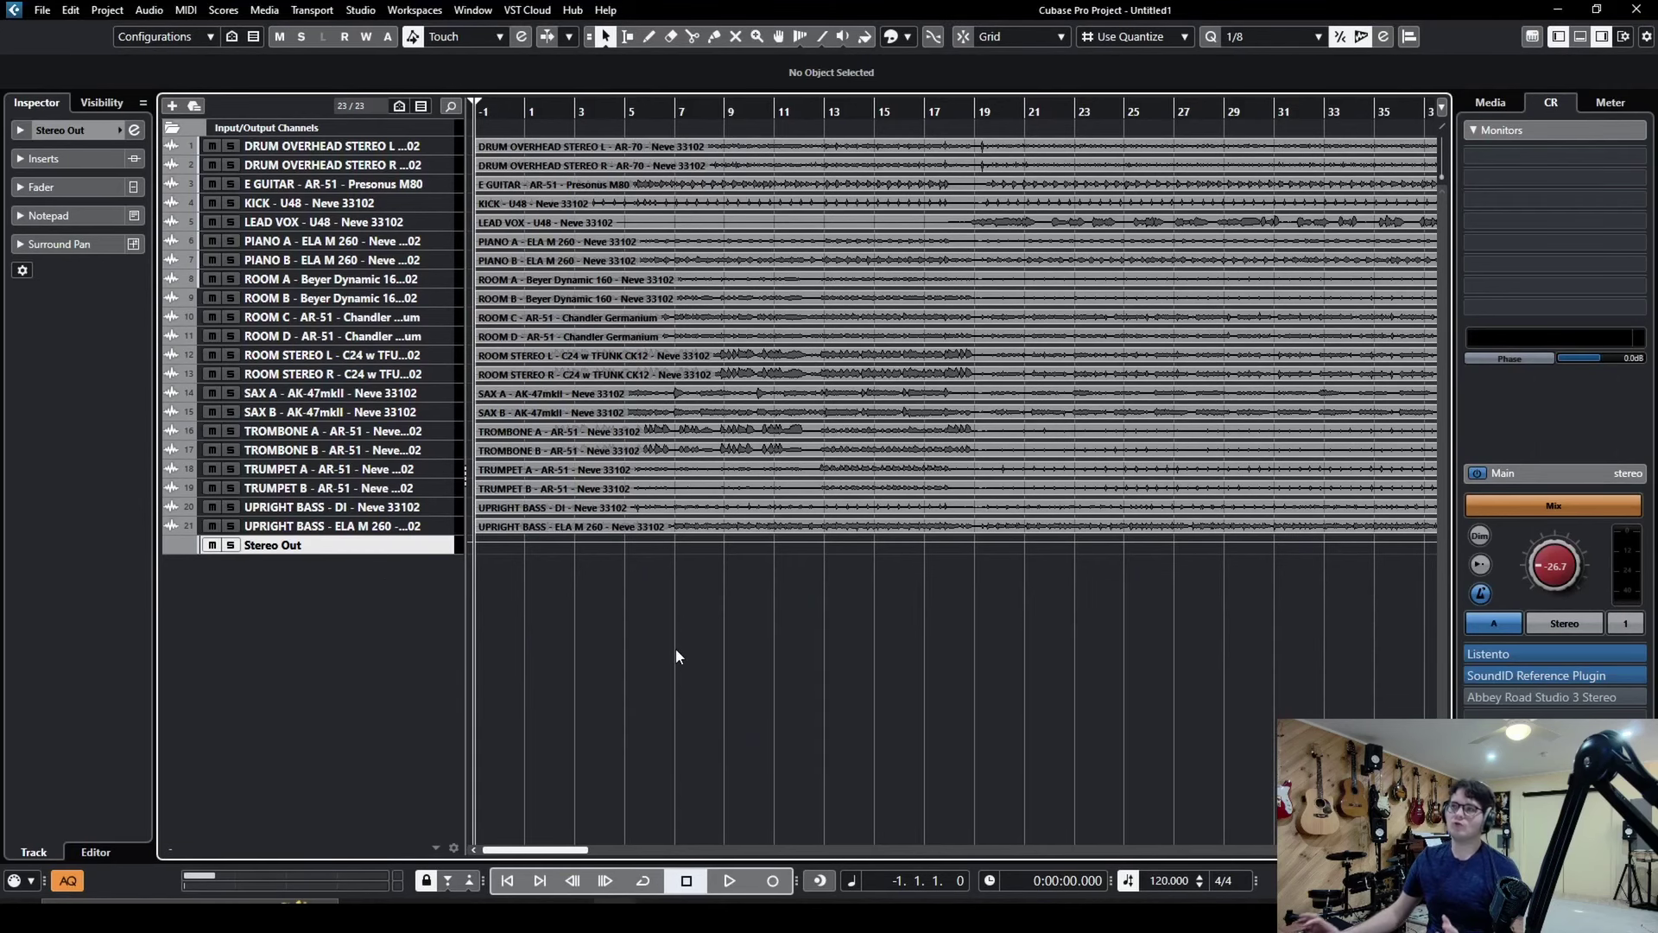
Play back the stereo mix with enlarged tracks while checking the channel meters in the MixConsole
key(shift+h)
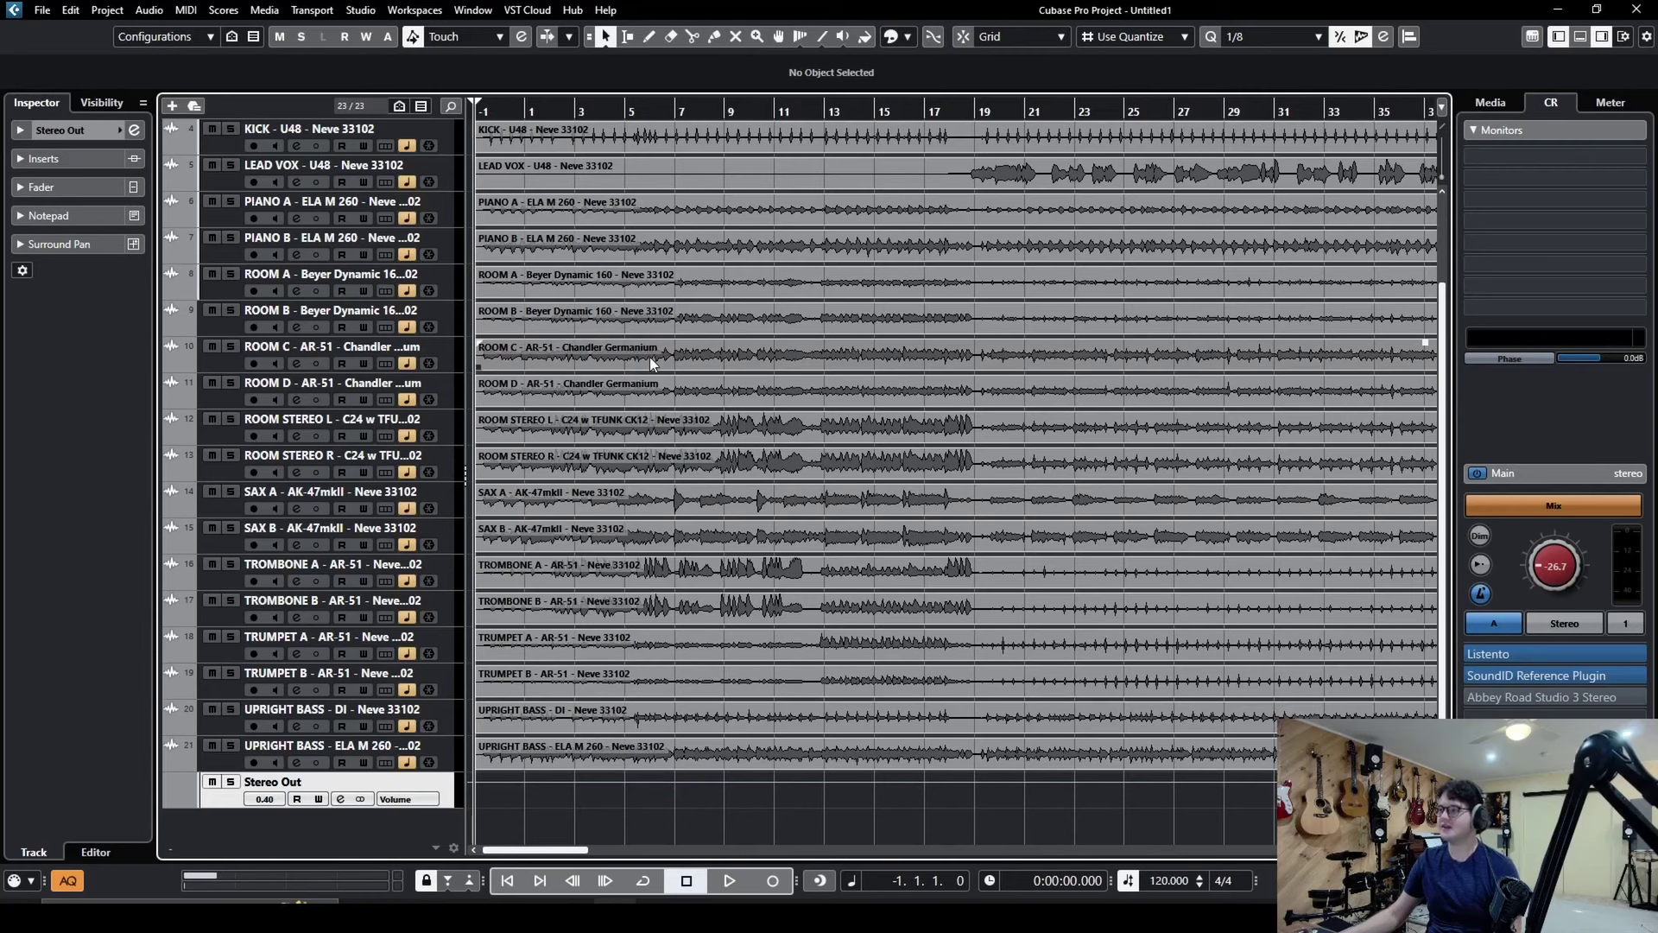
key(space)
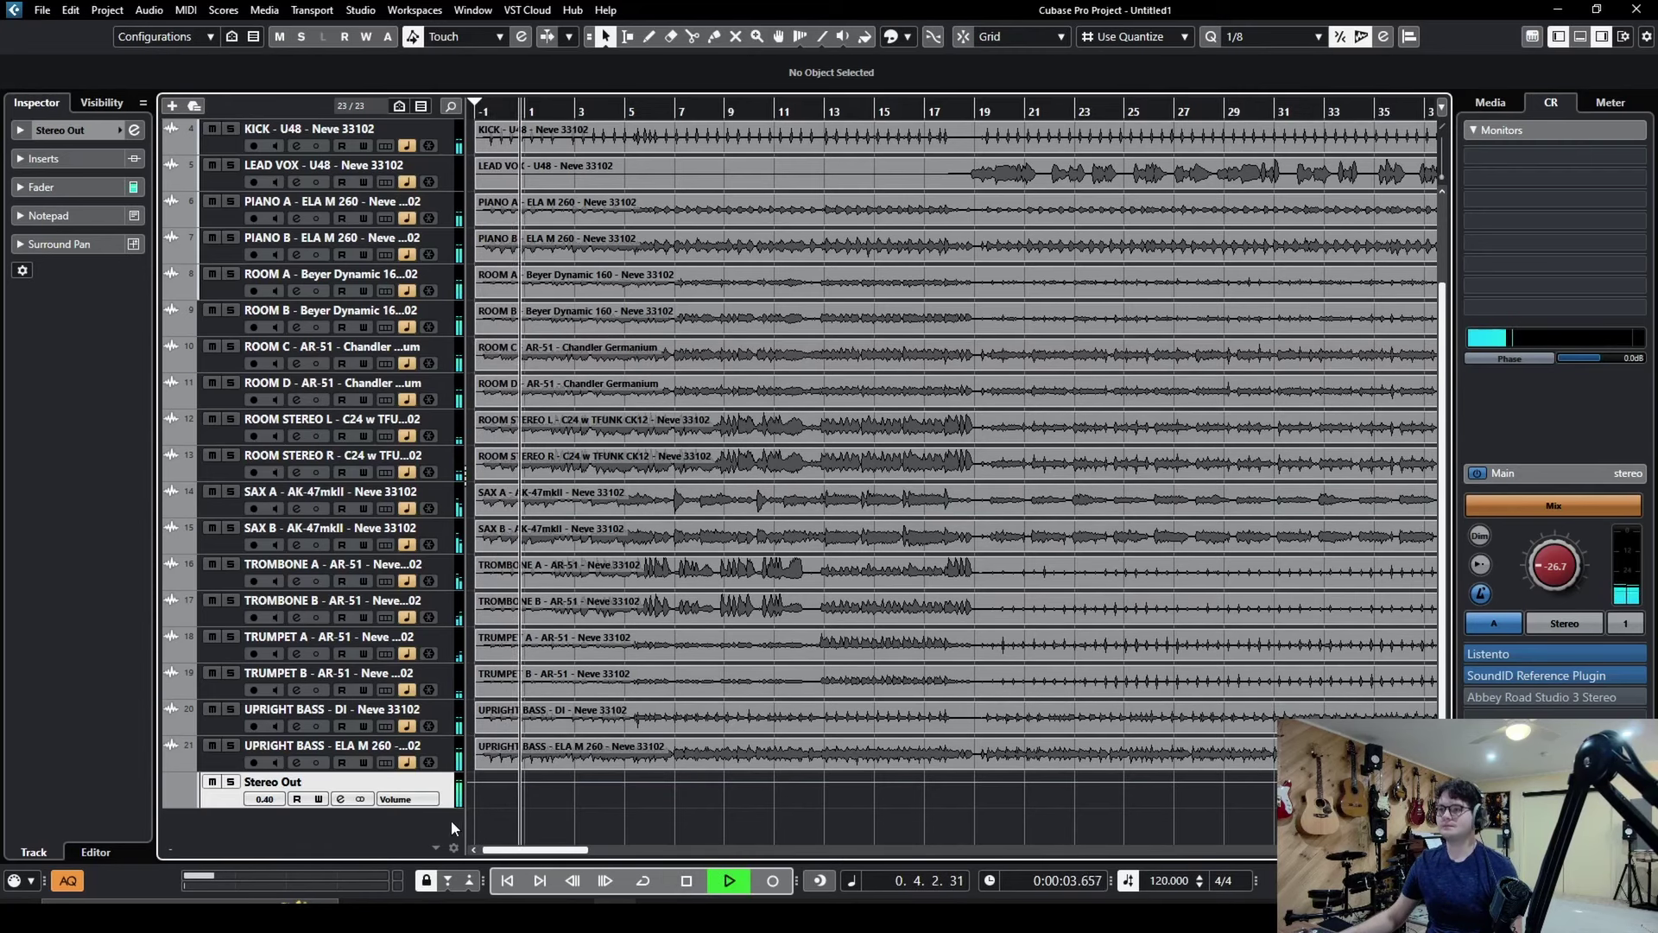
scroll(680, 702, down, 5)
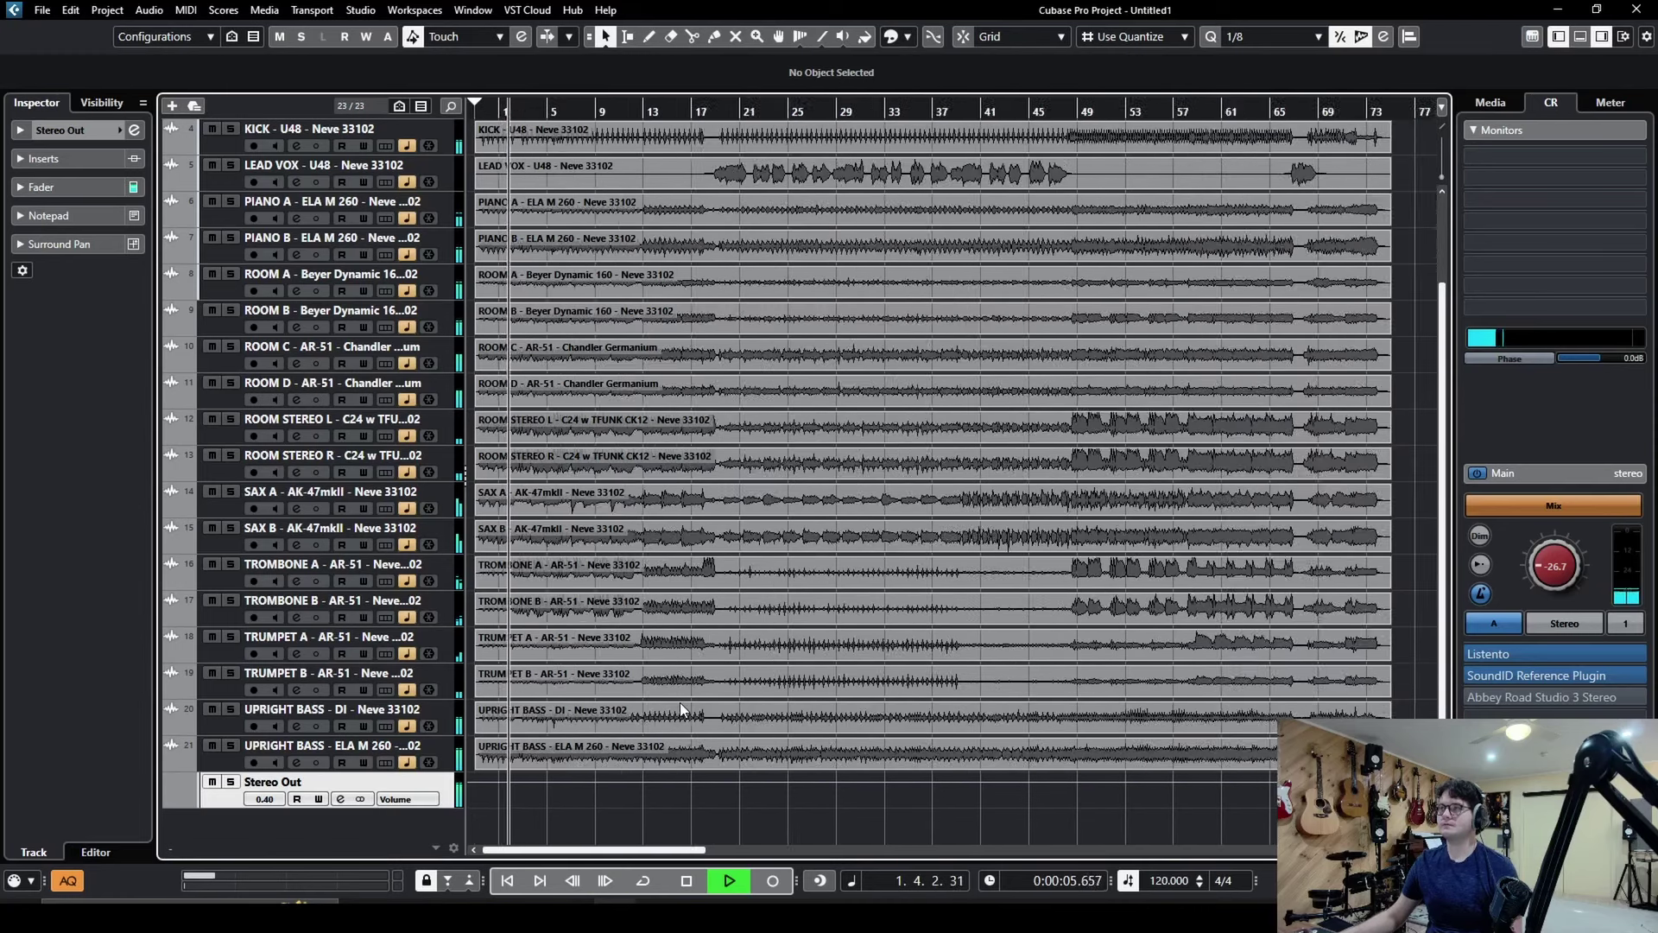
key(F3)
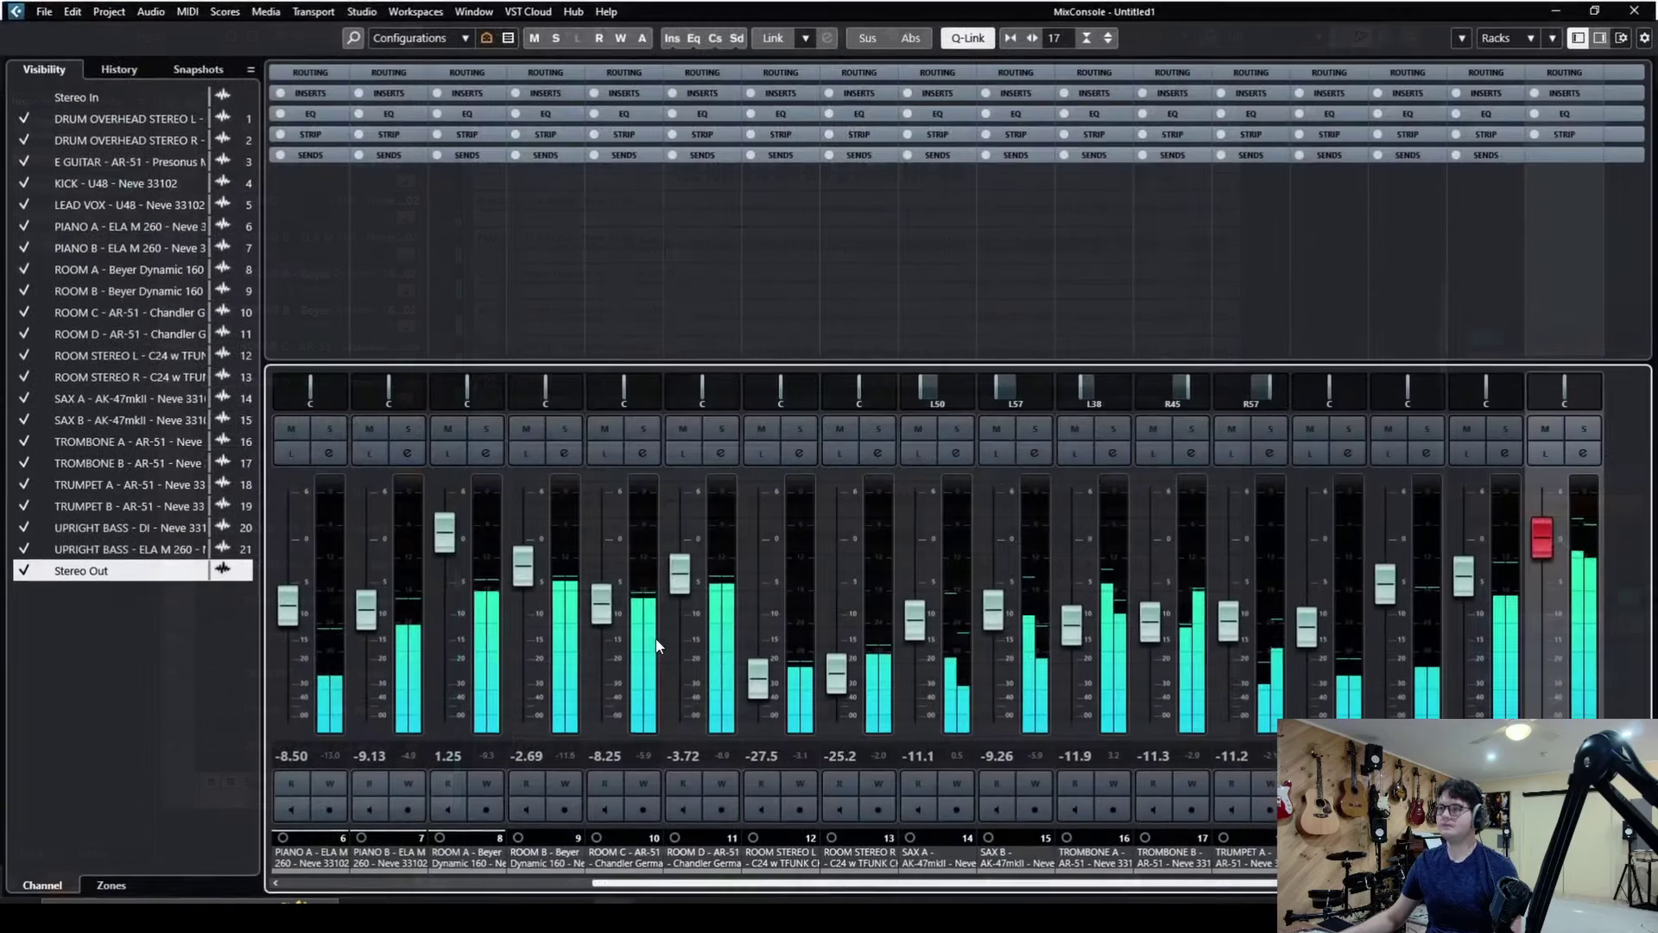
drag(675, 887, 738, 858)
click(753, 839)
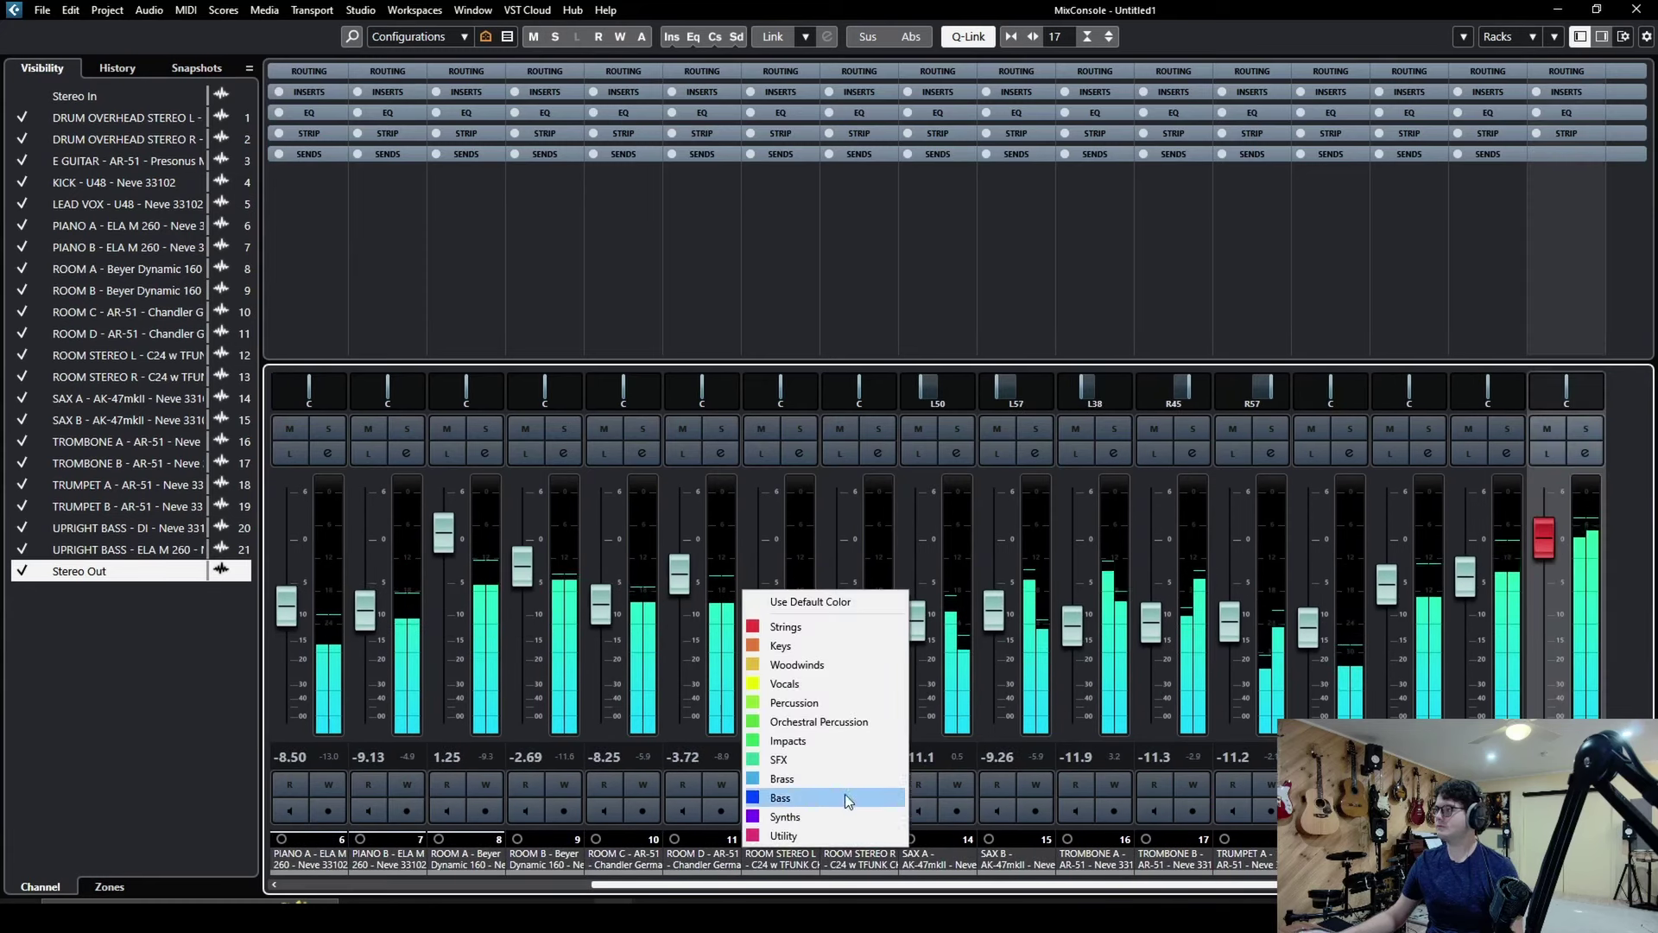
click(1637, 9)
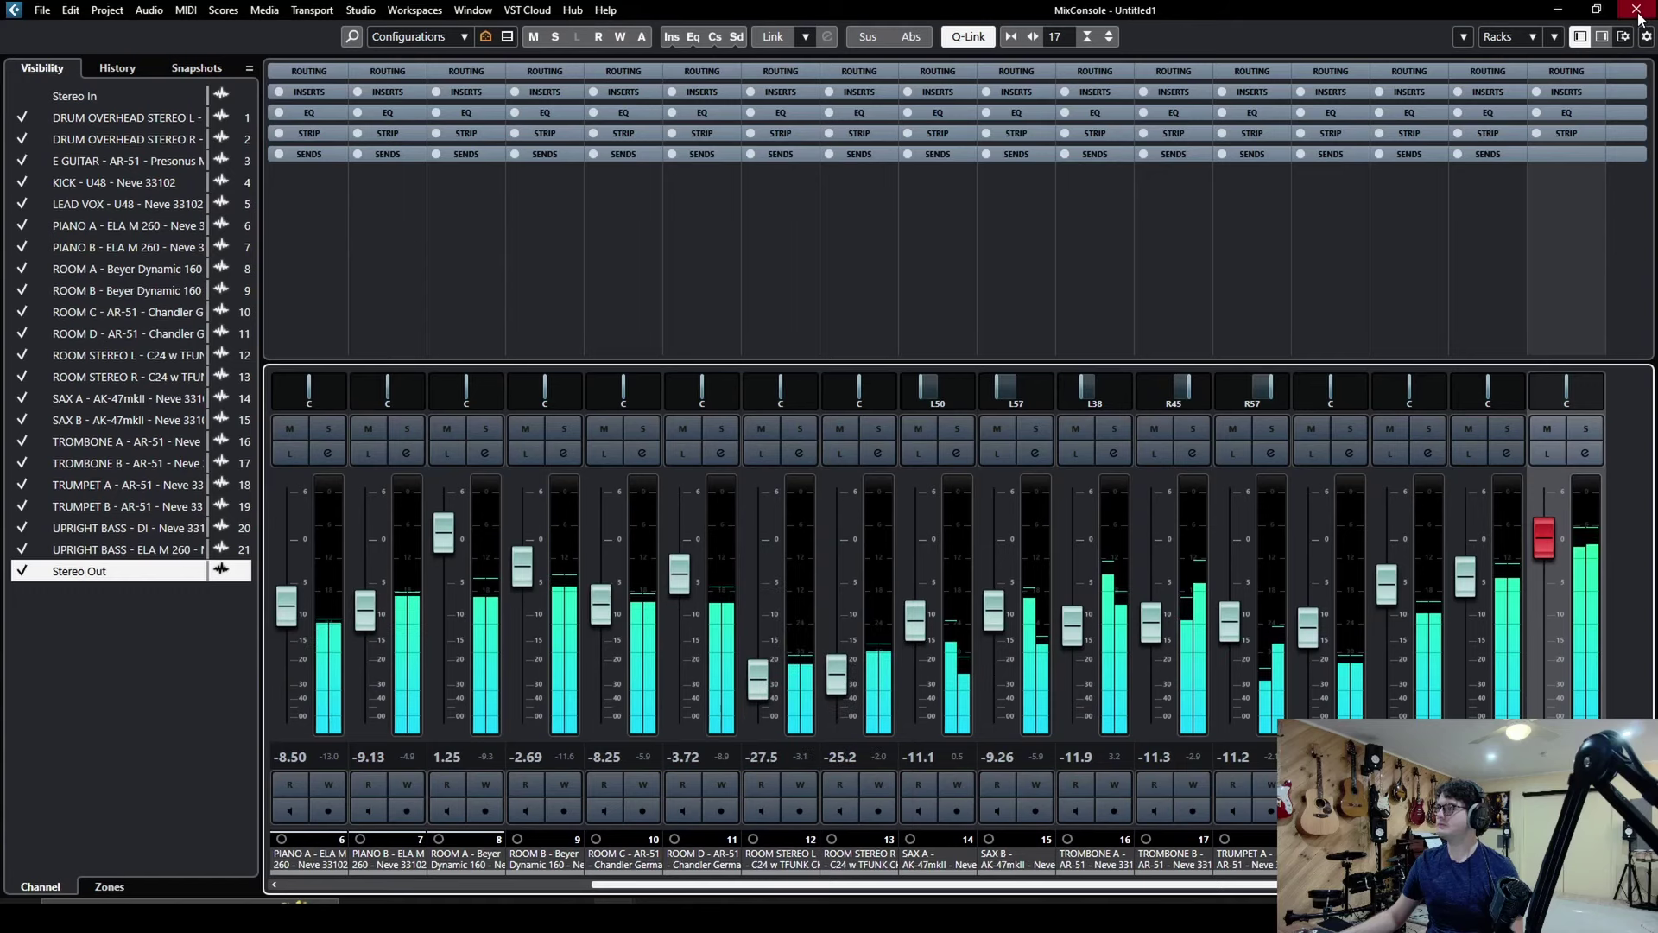
click(1636, 9)
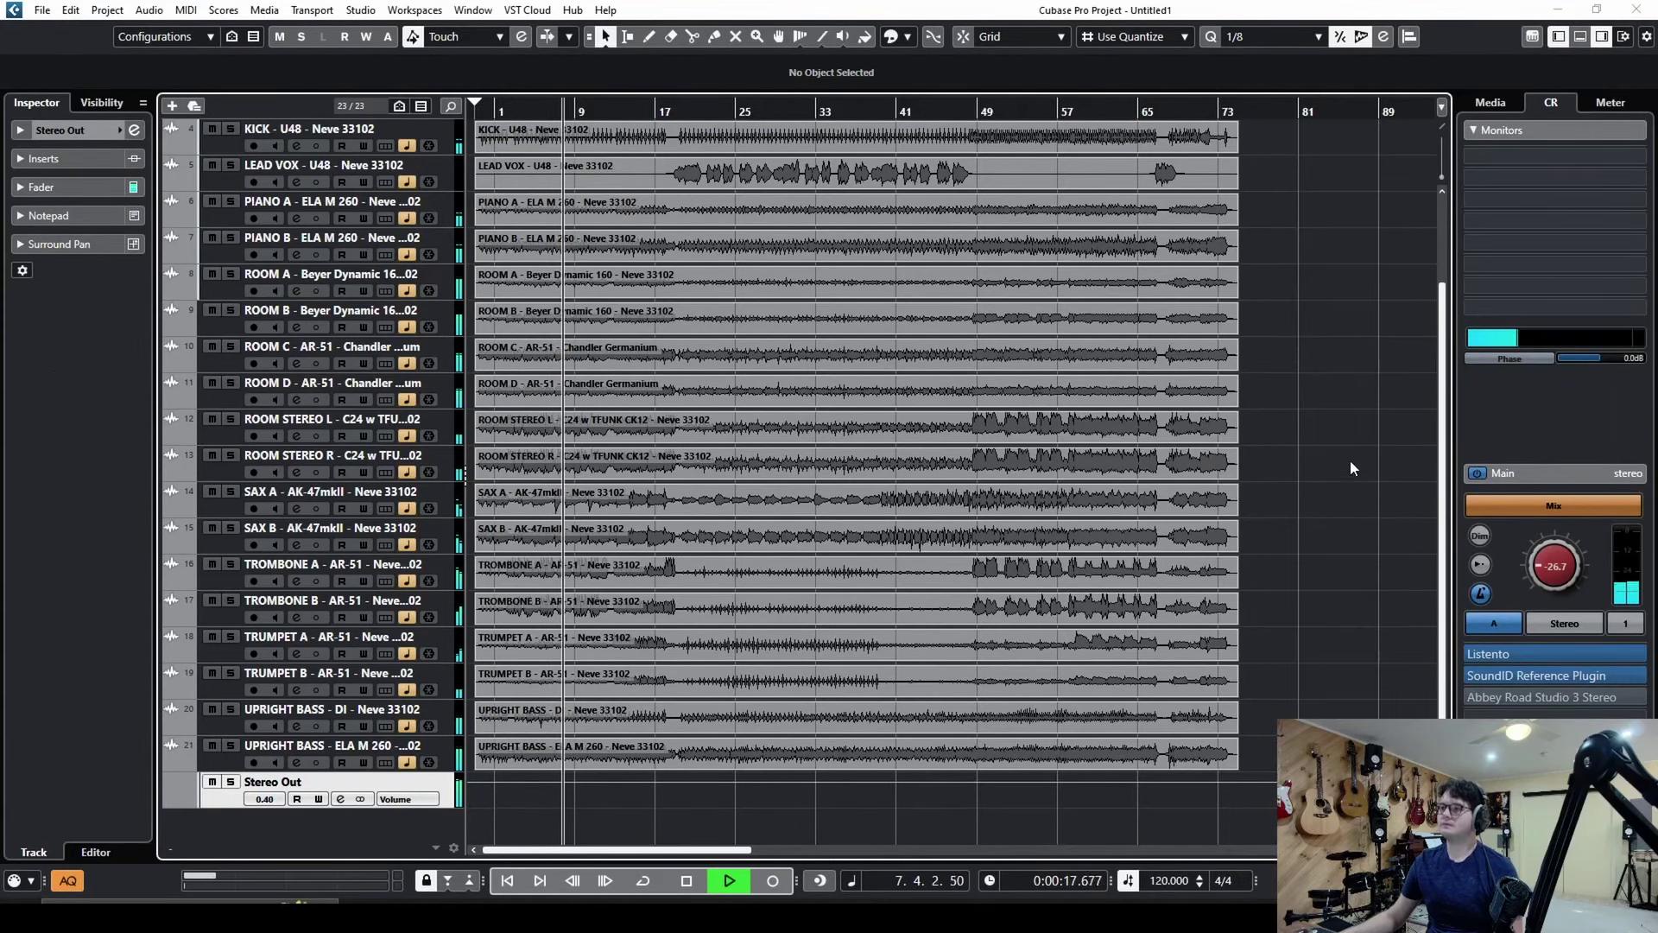
key(space)
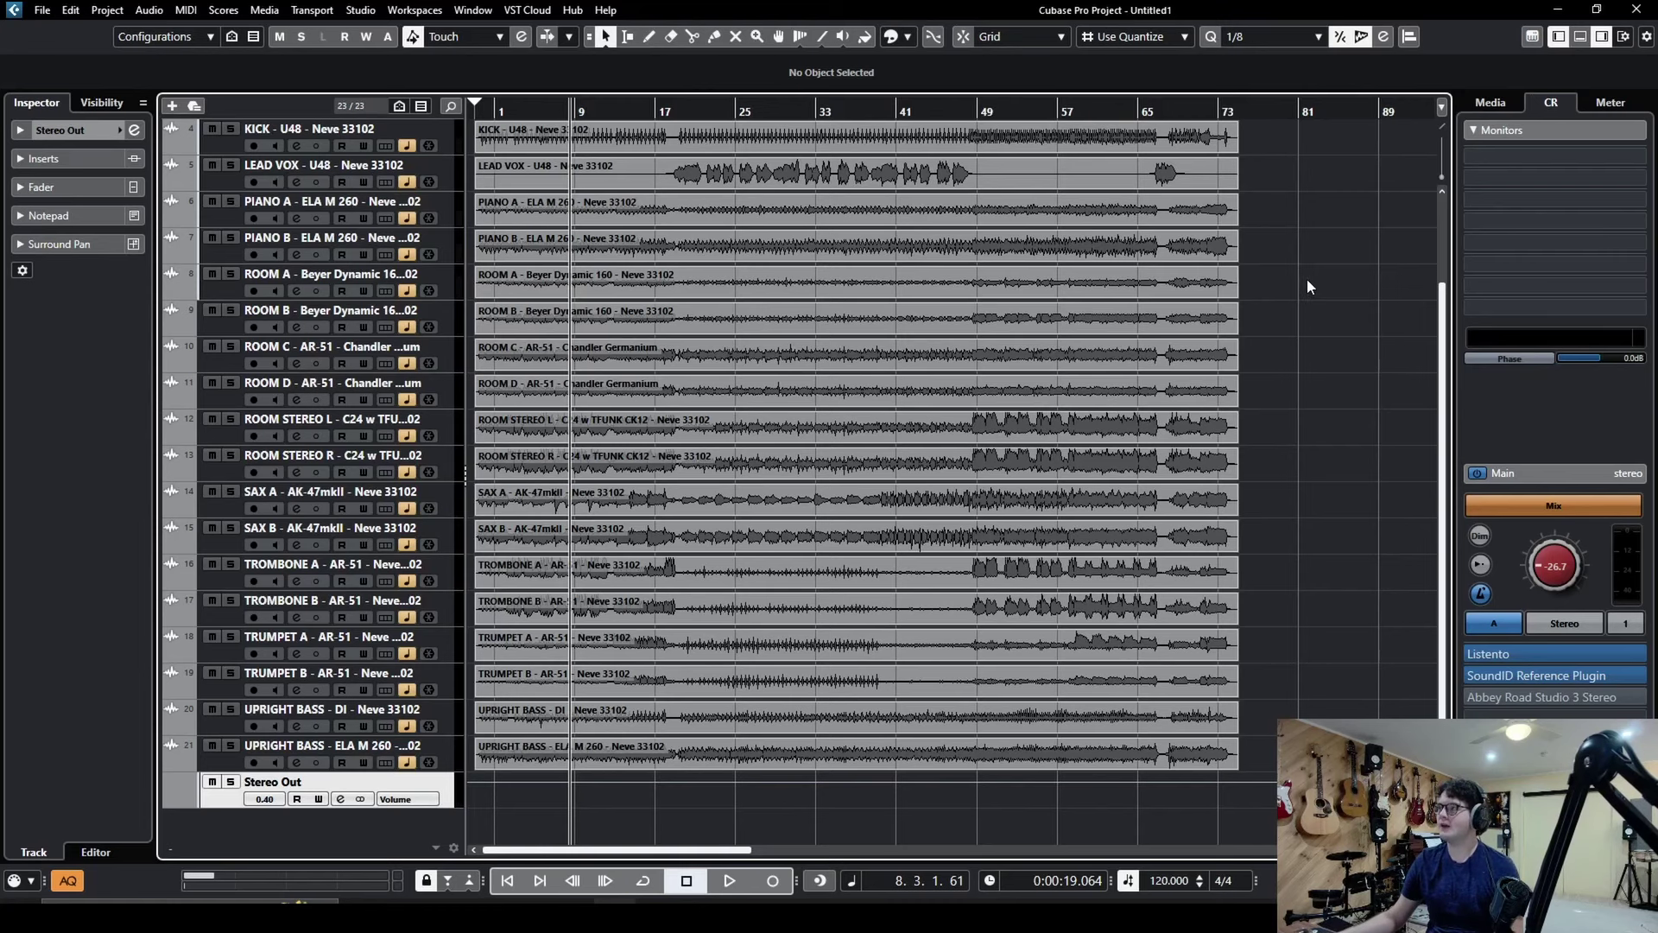
Examine the channel configurations available for a new output bus in Audio Connections without adding one
key(h)
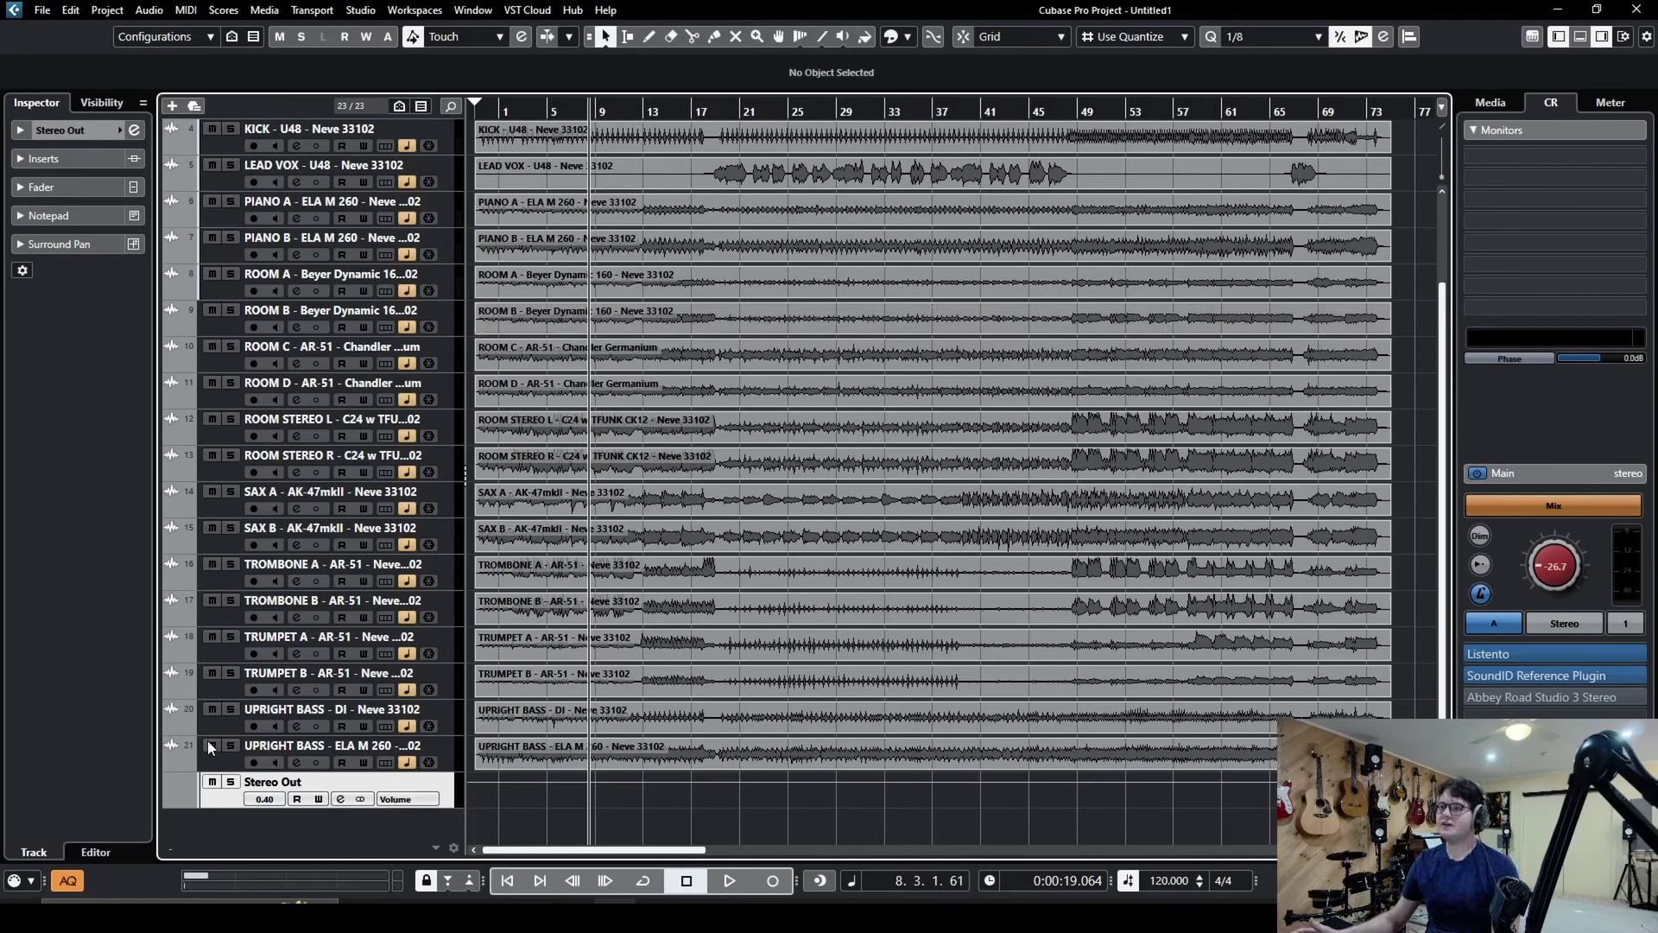
key(F4)
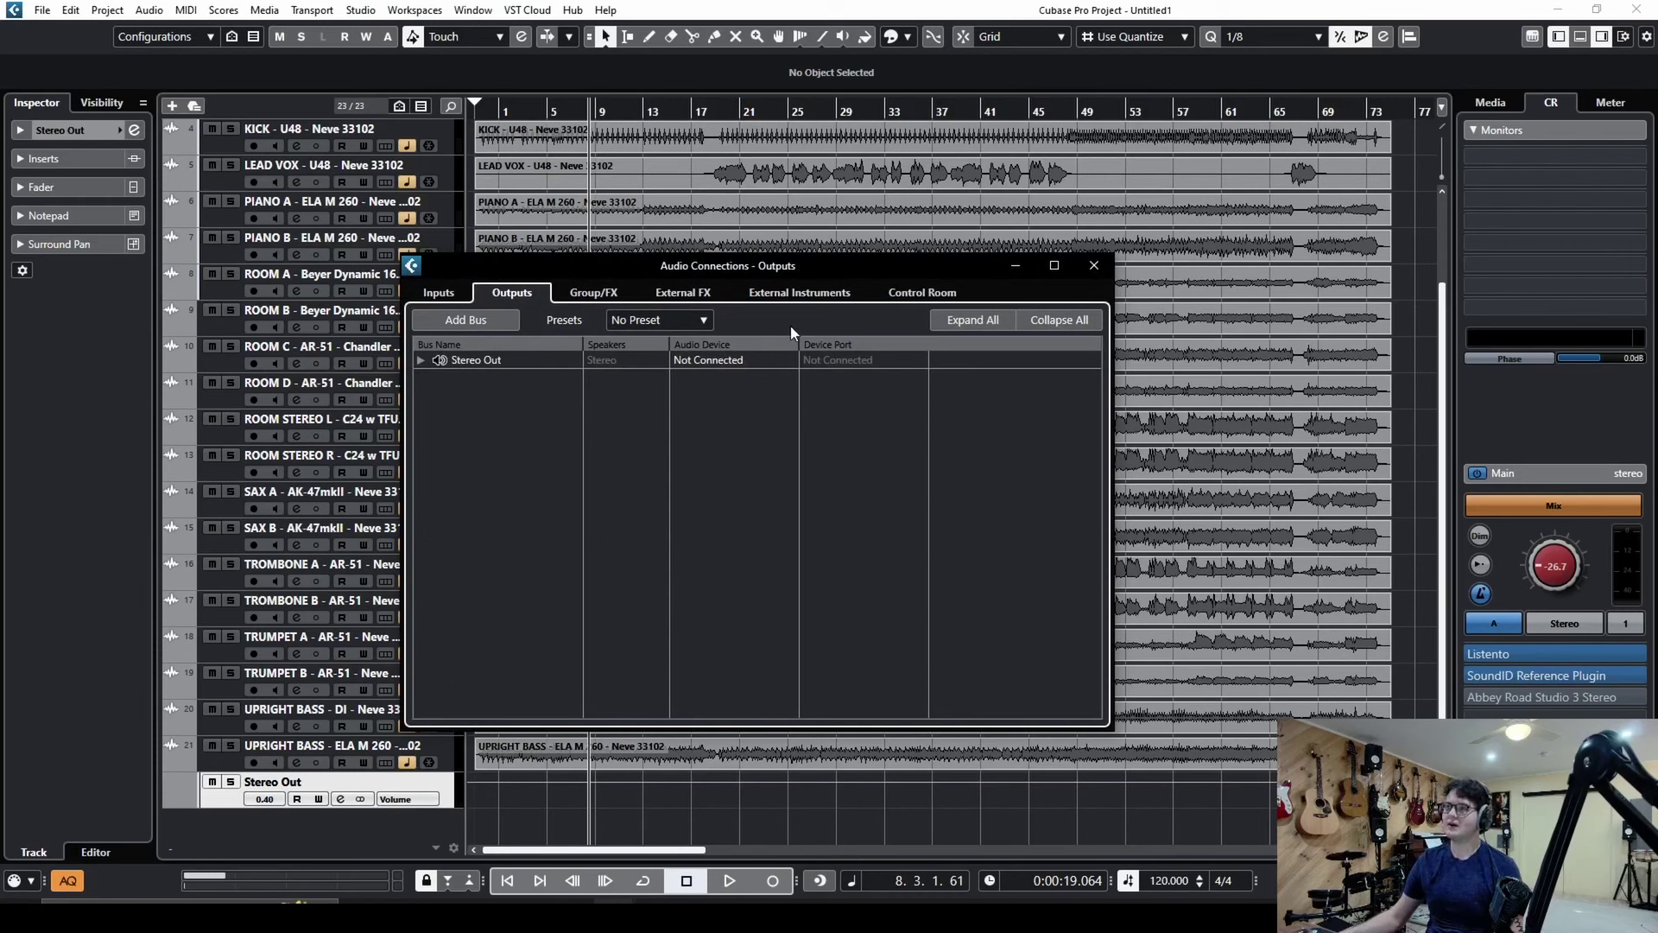
drag(850, 263, 856, 266)
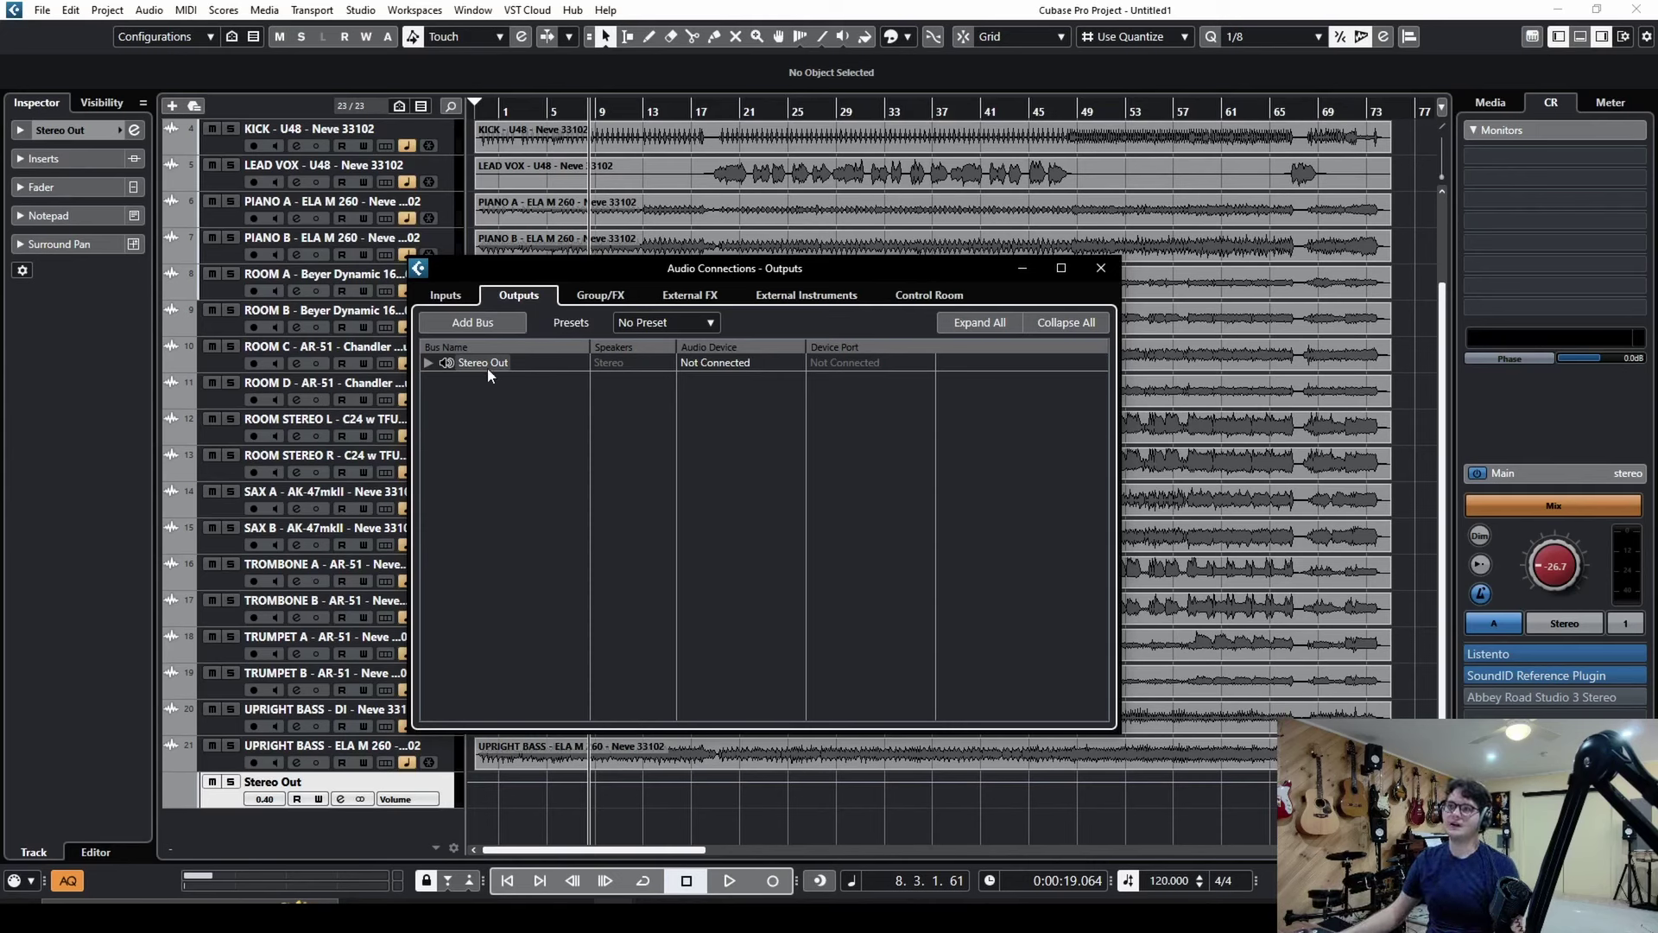
click(473, 325)
drag(1273, 560, 698, 540)
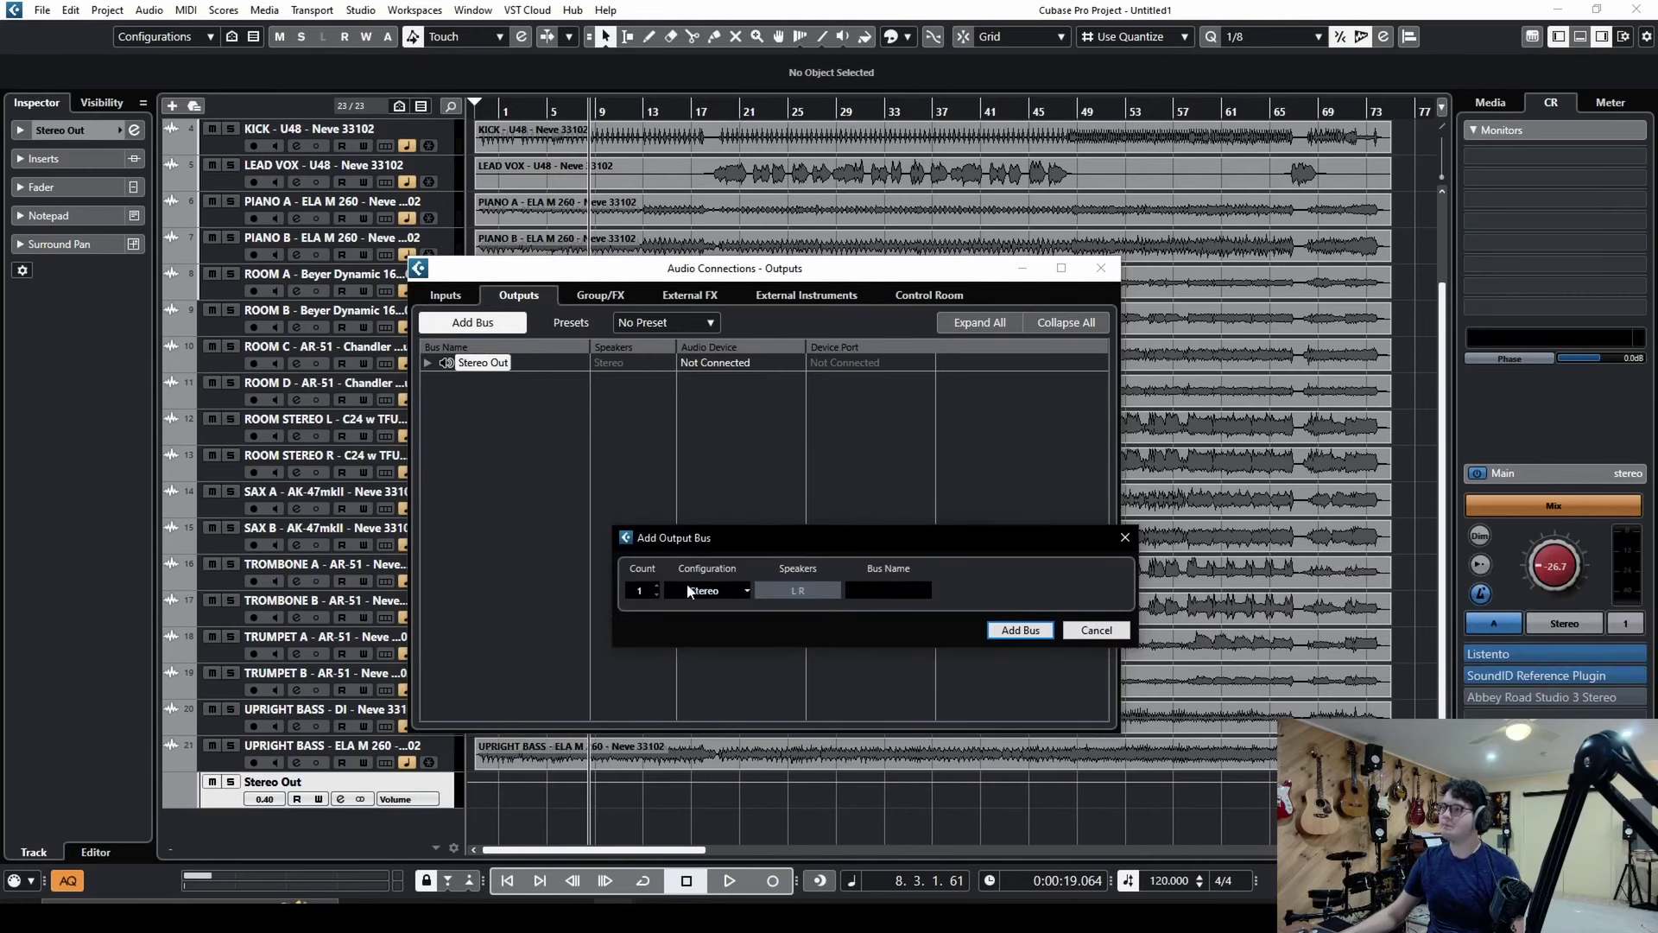
click(712, 594)
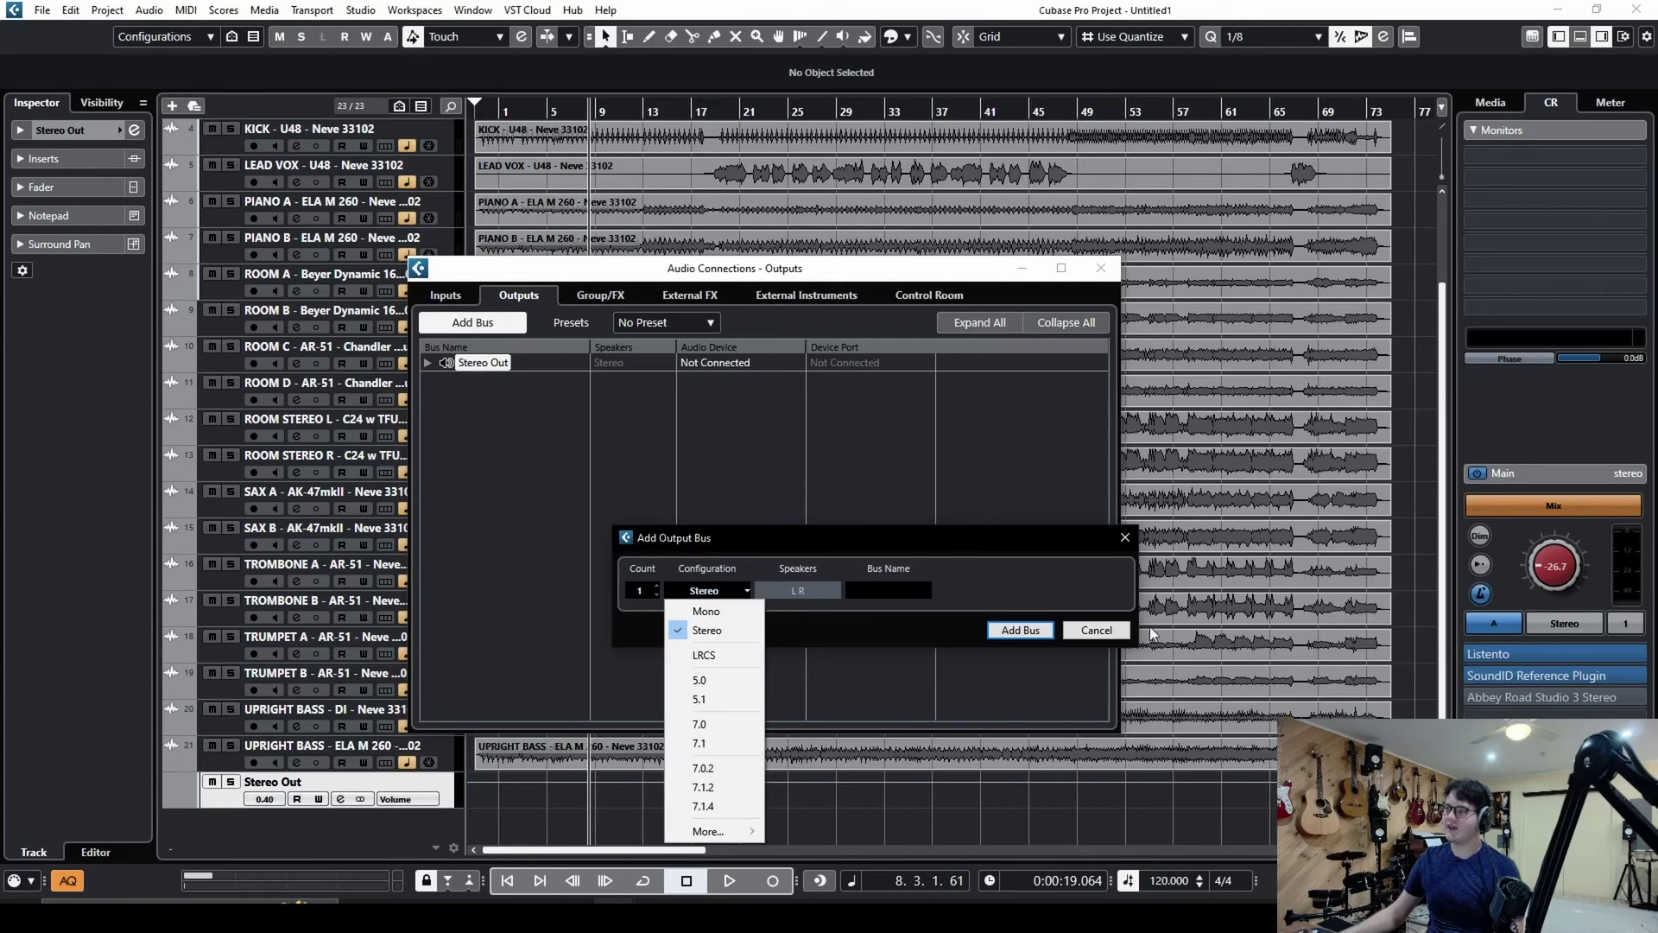
click(1115, 636)
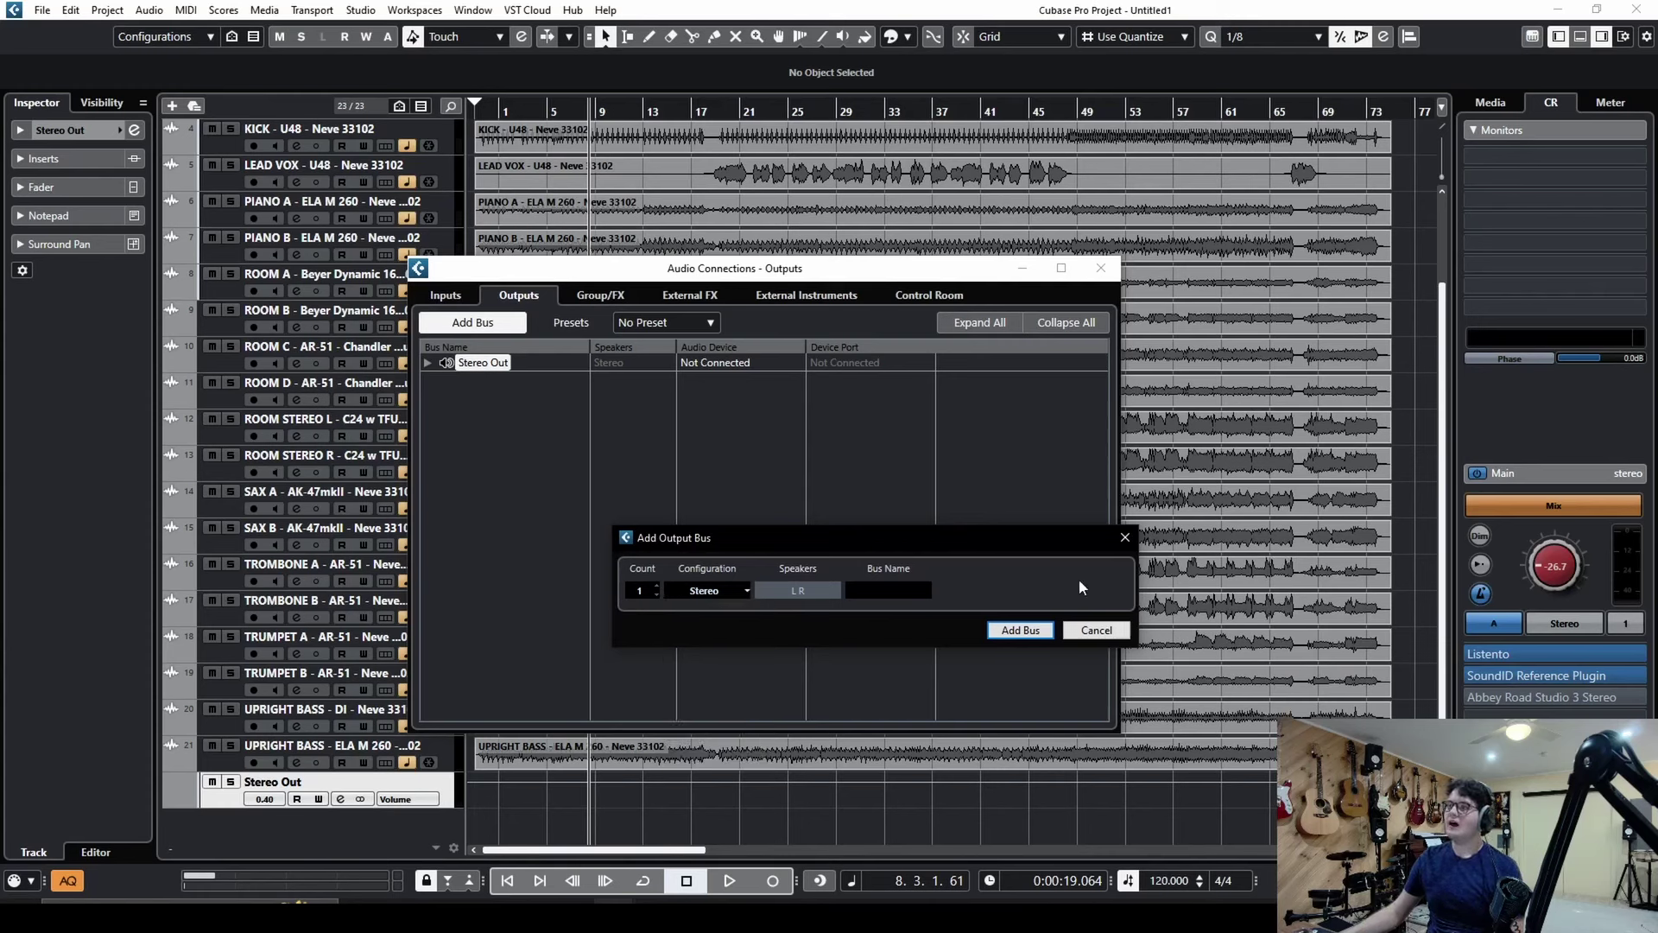
click(1096, 629)
Check the Stereo Out bus's main mix assignment and the Control Room connections in Audio Connections
right_click(485, 362)
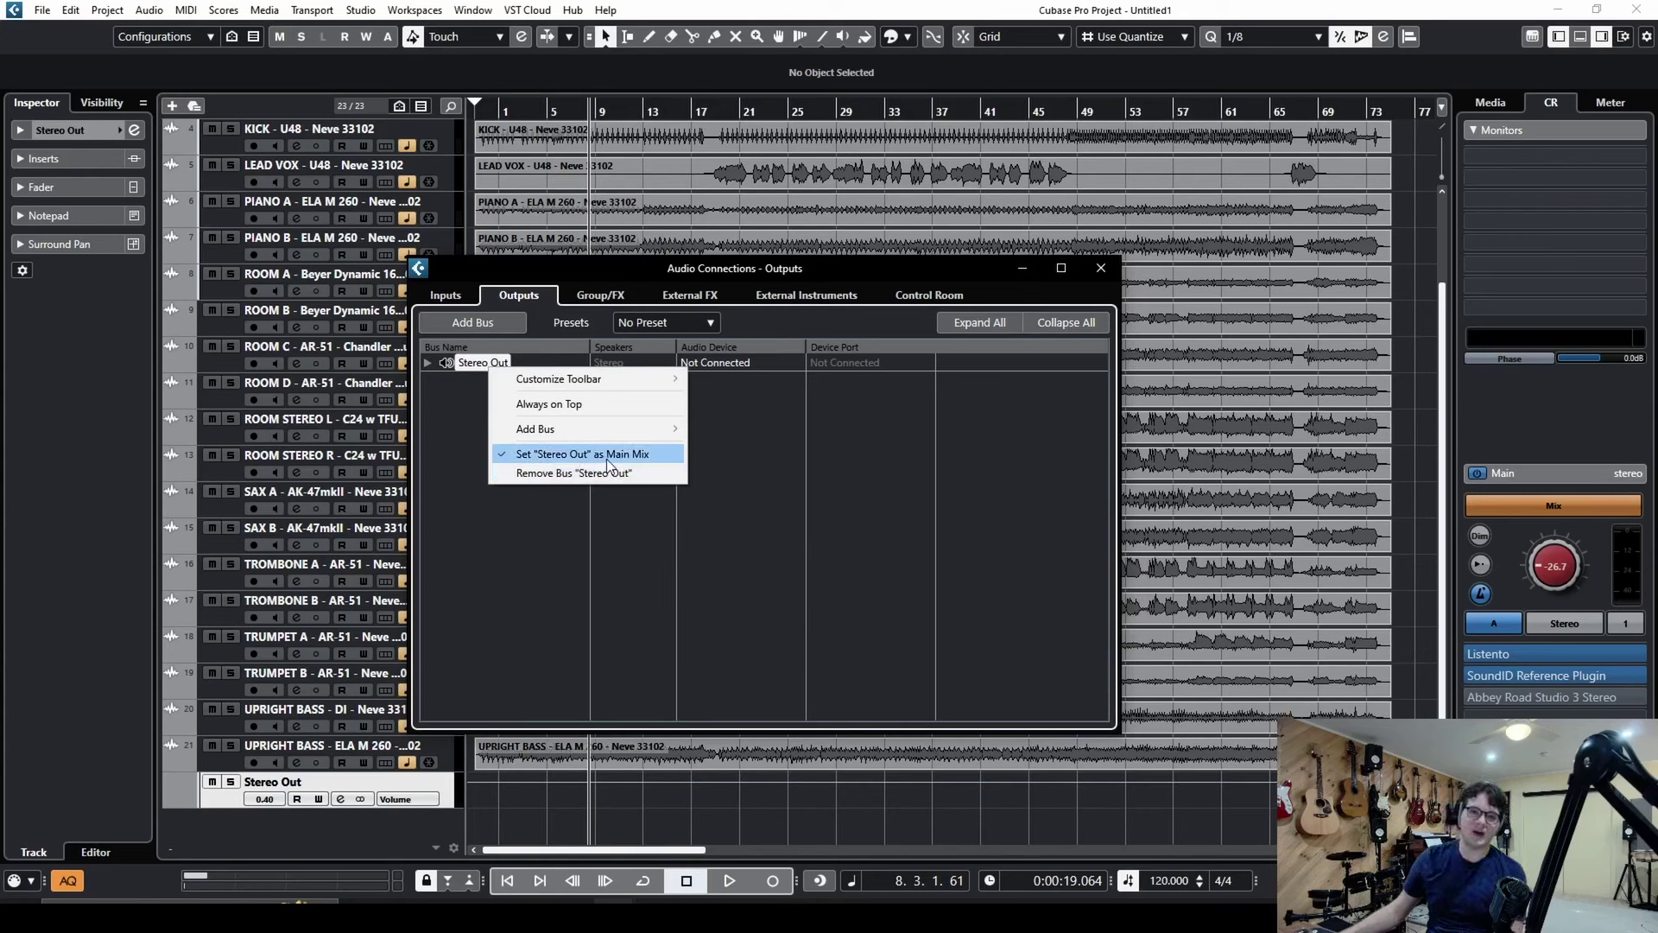
click(903, 487)
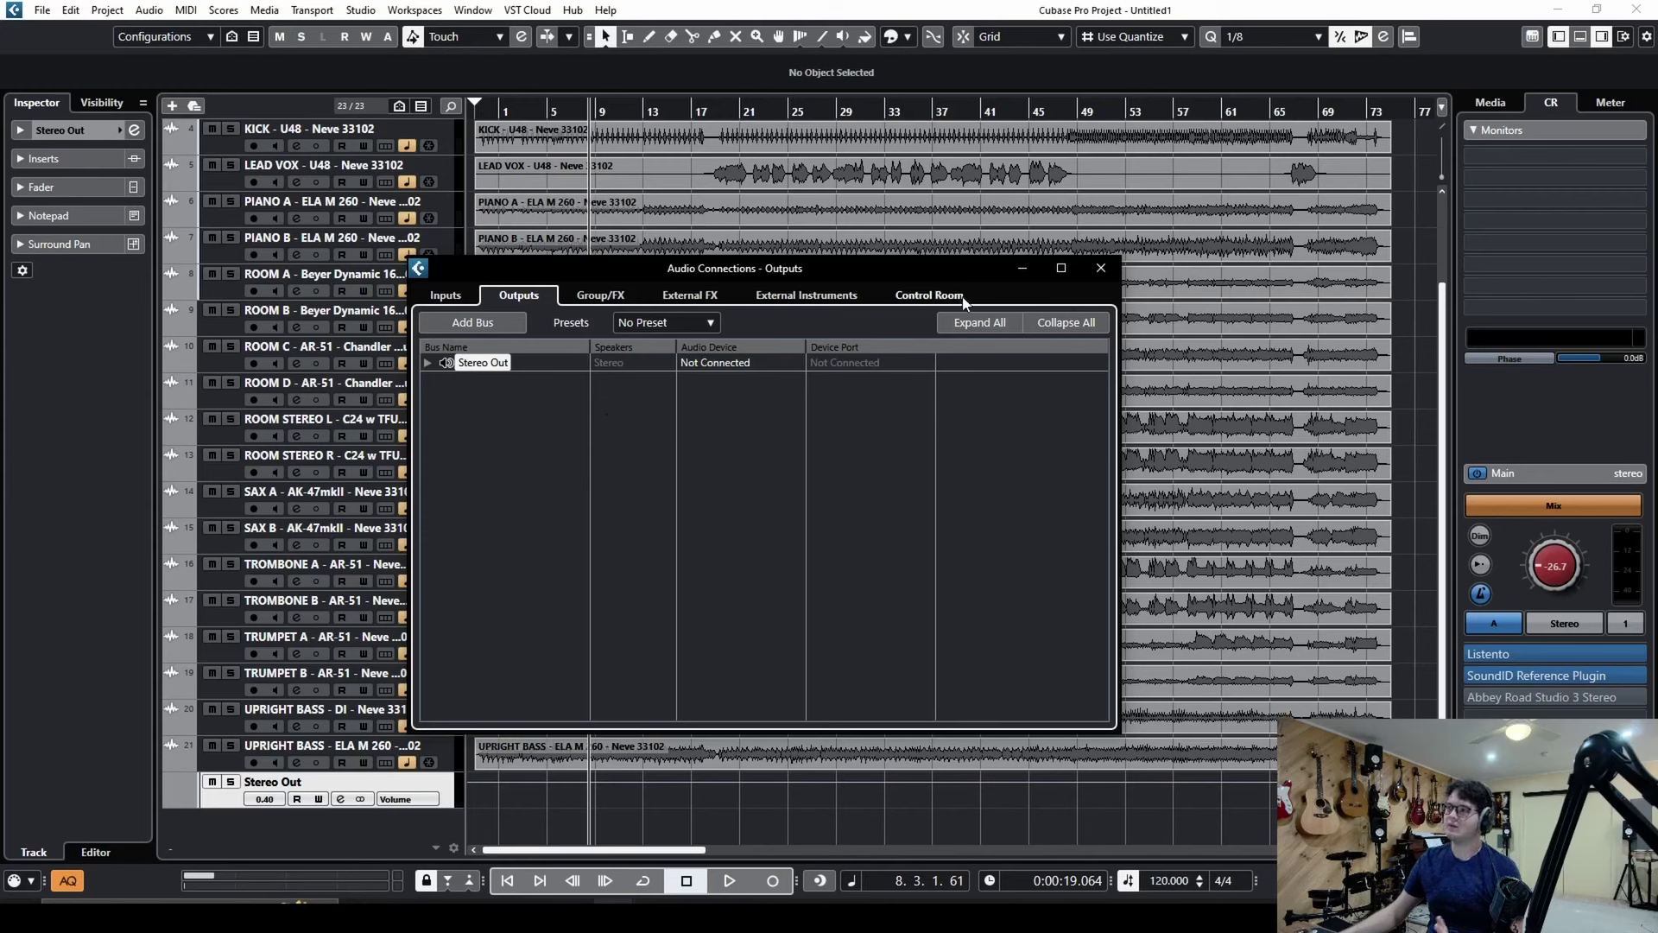
click(929, 294)
click(520, 298)
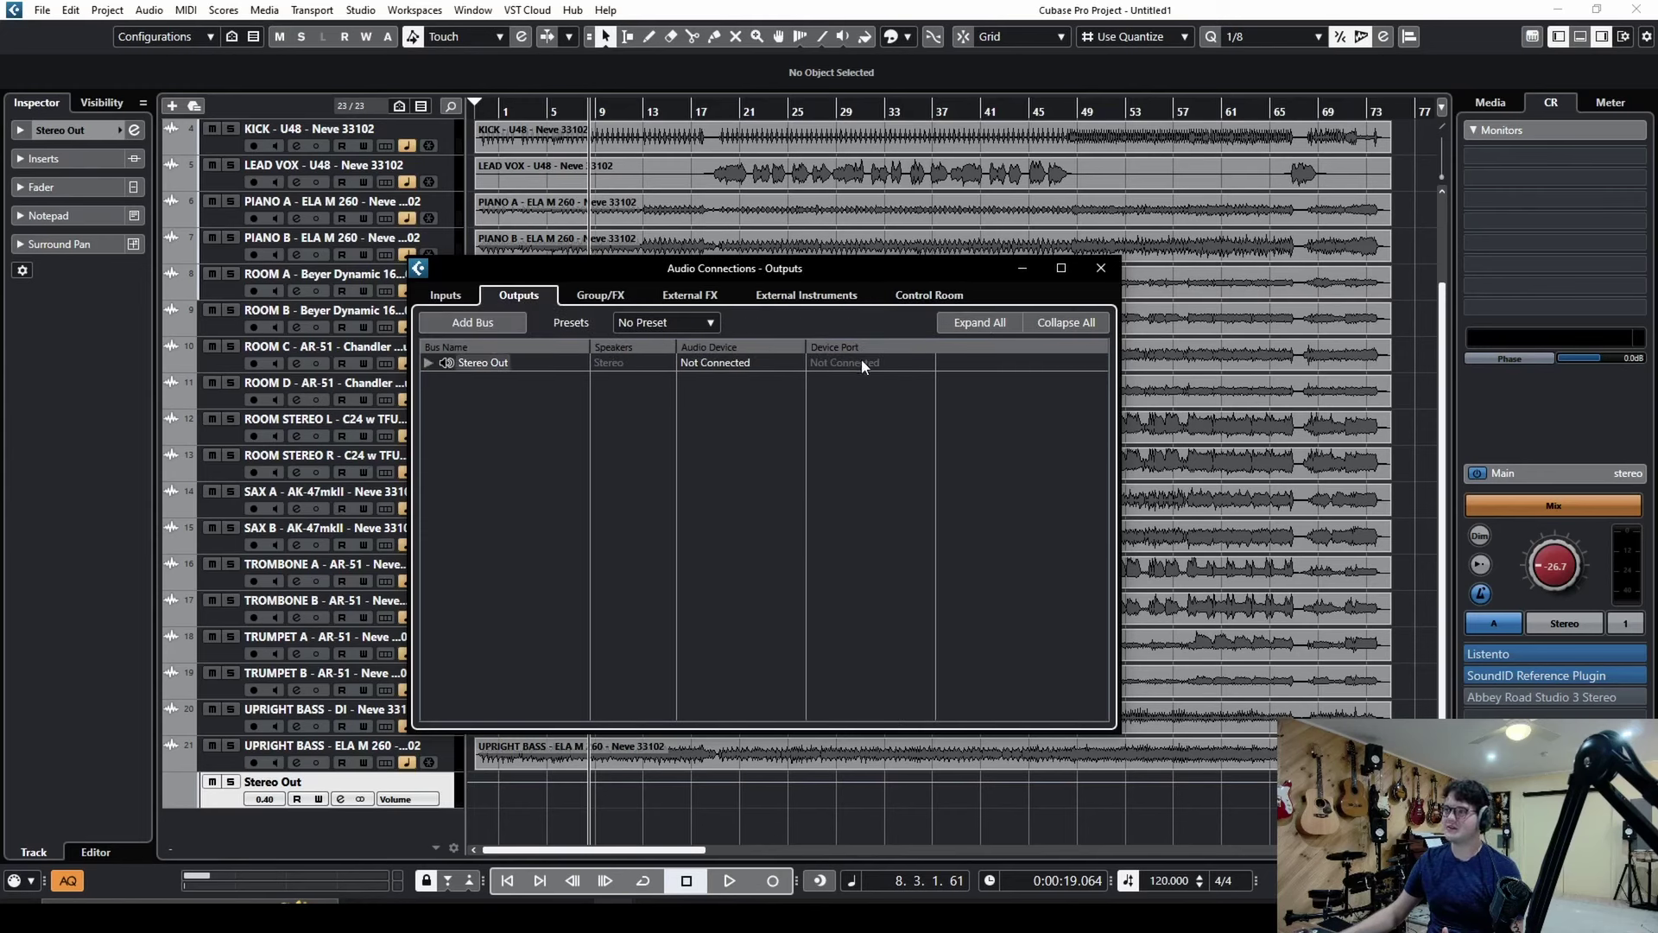
click(1098, 274)
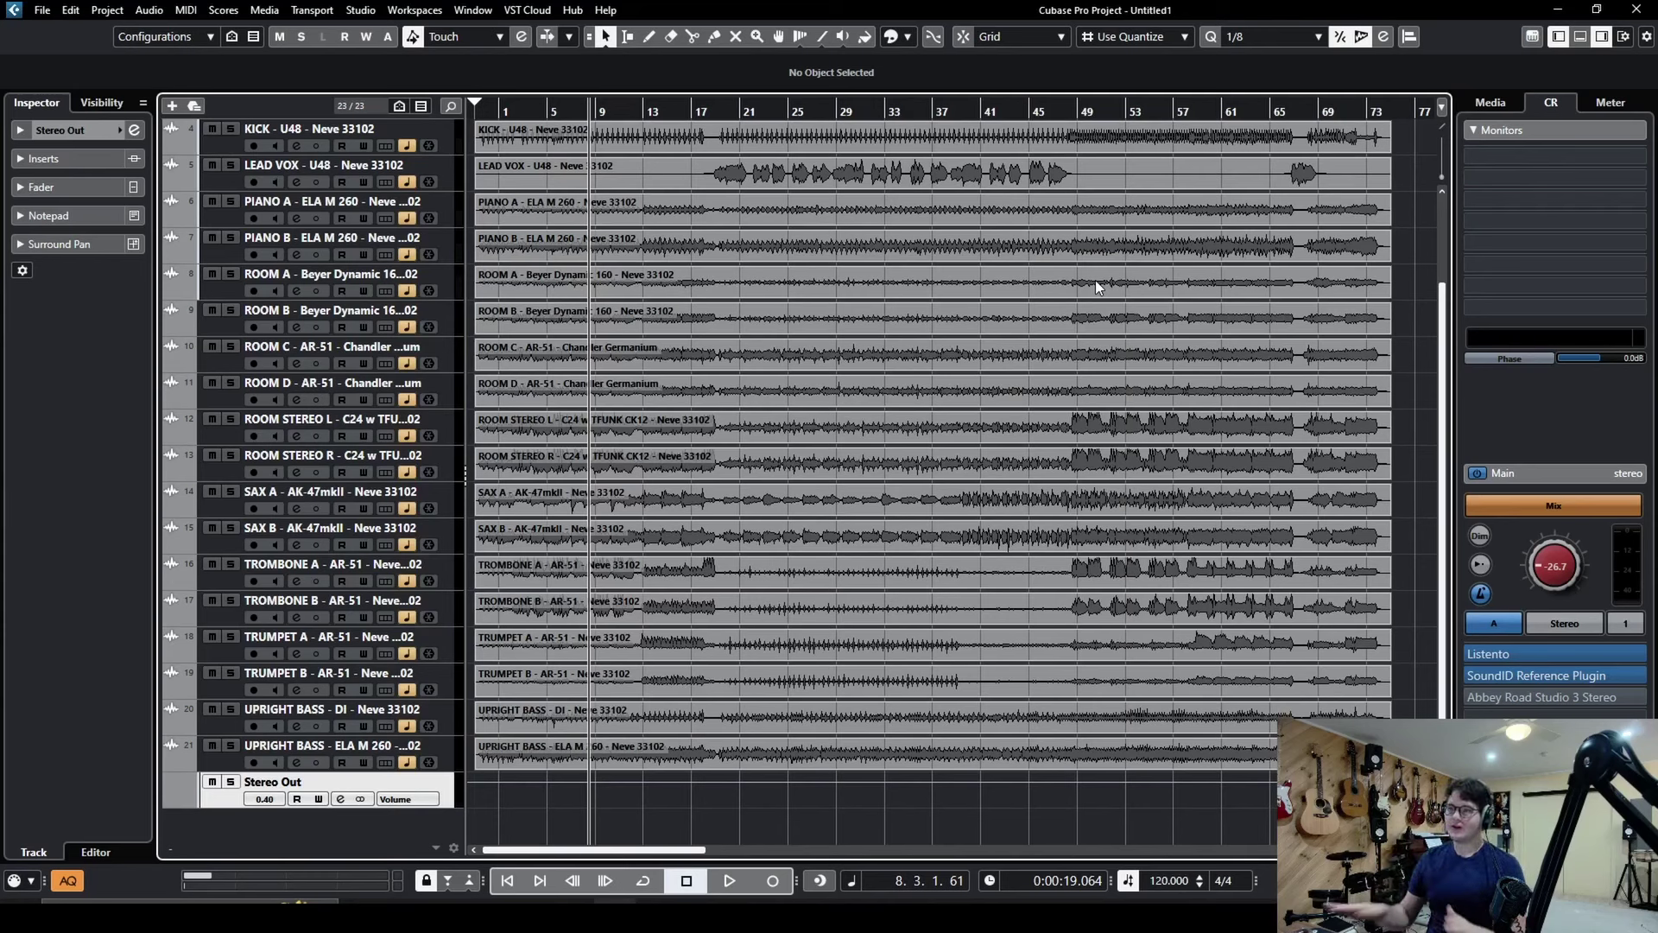
Reset the Stereo Out volume to 0.00 and reduce the height of all tracks
ctrl+click(271, 800)
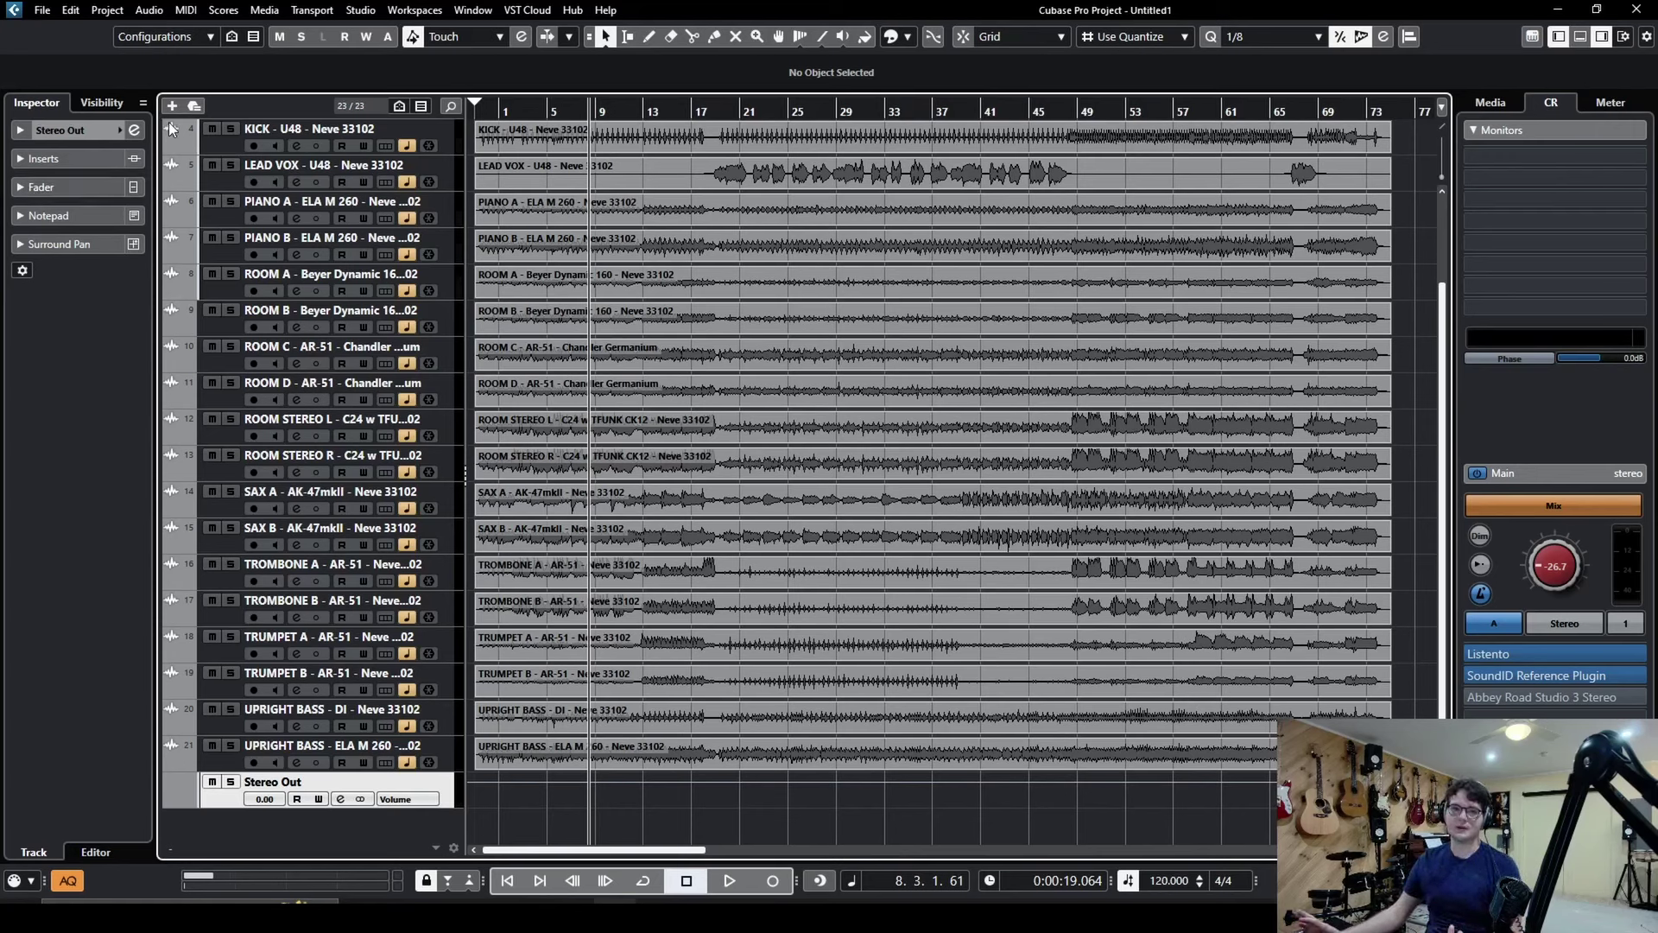
key(shift+g)
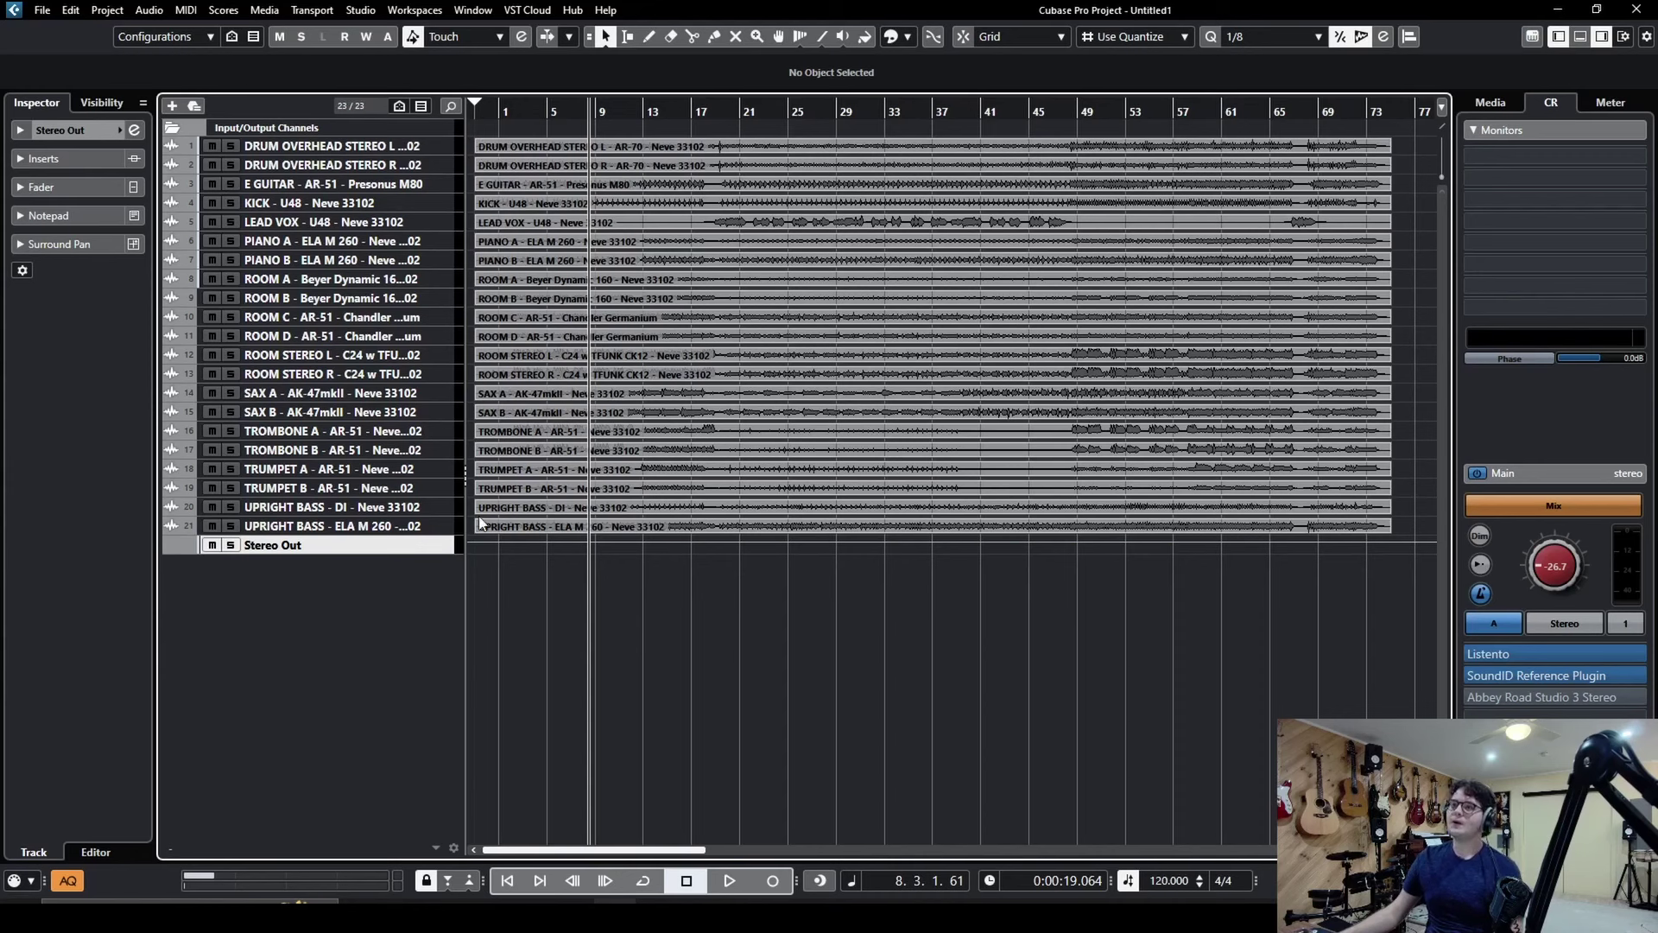
click(449, 152)
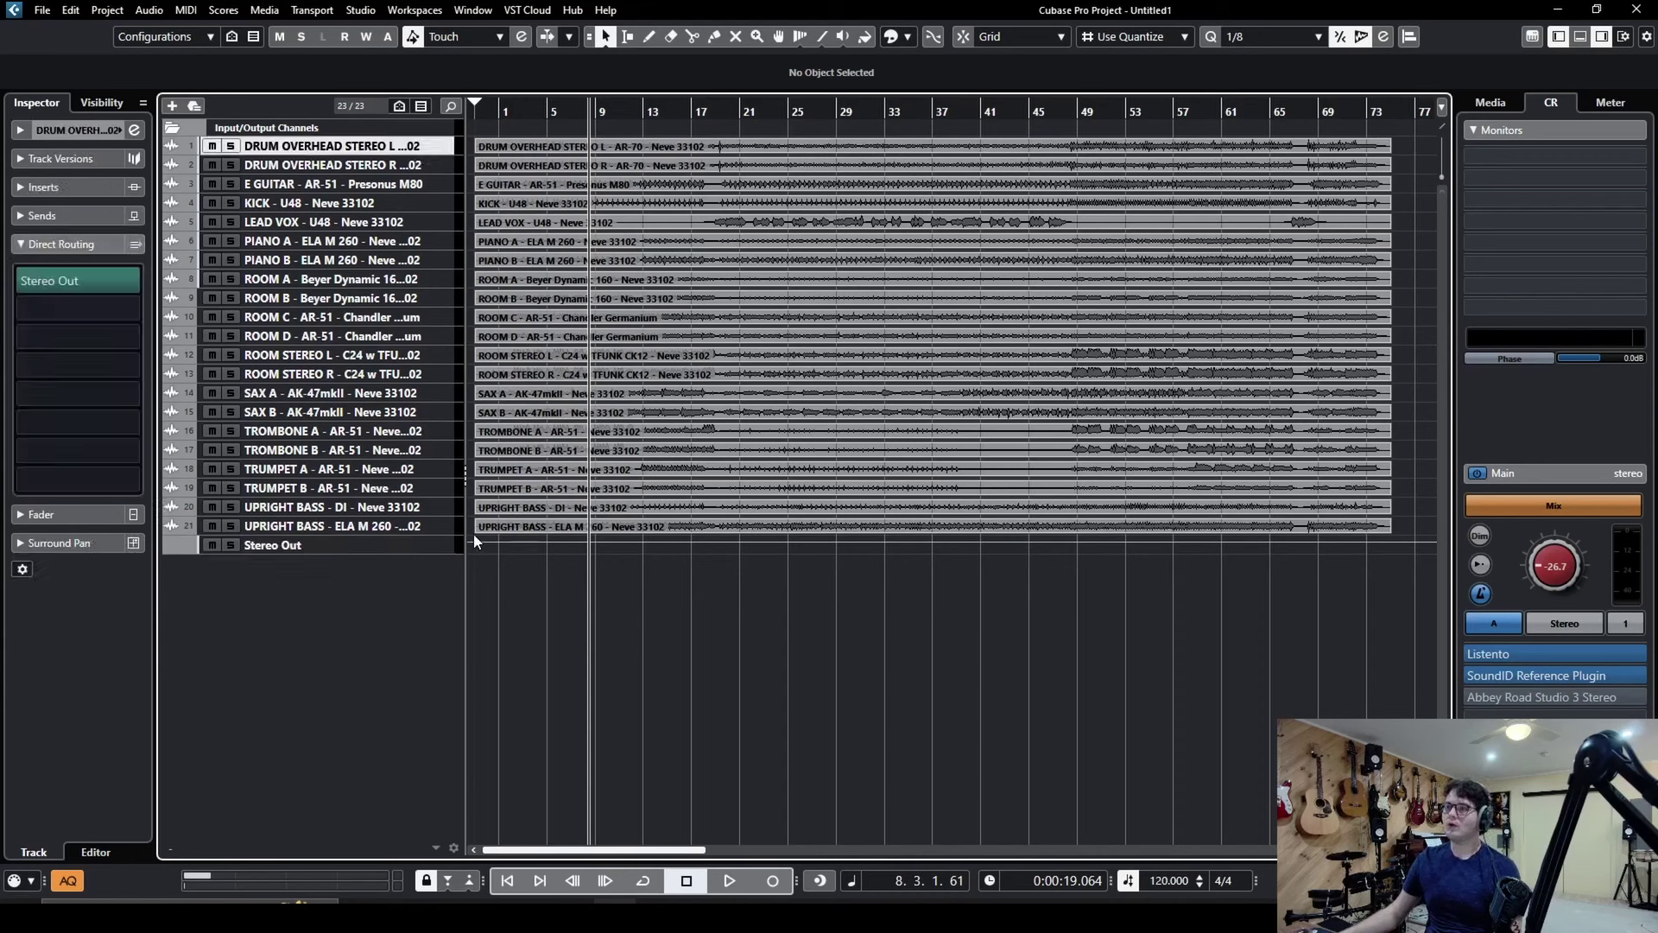
shift+click(453, 523)
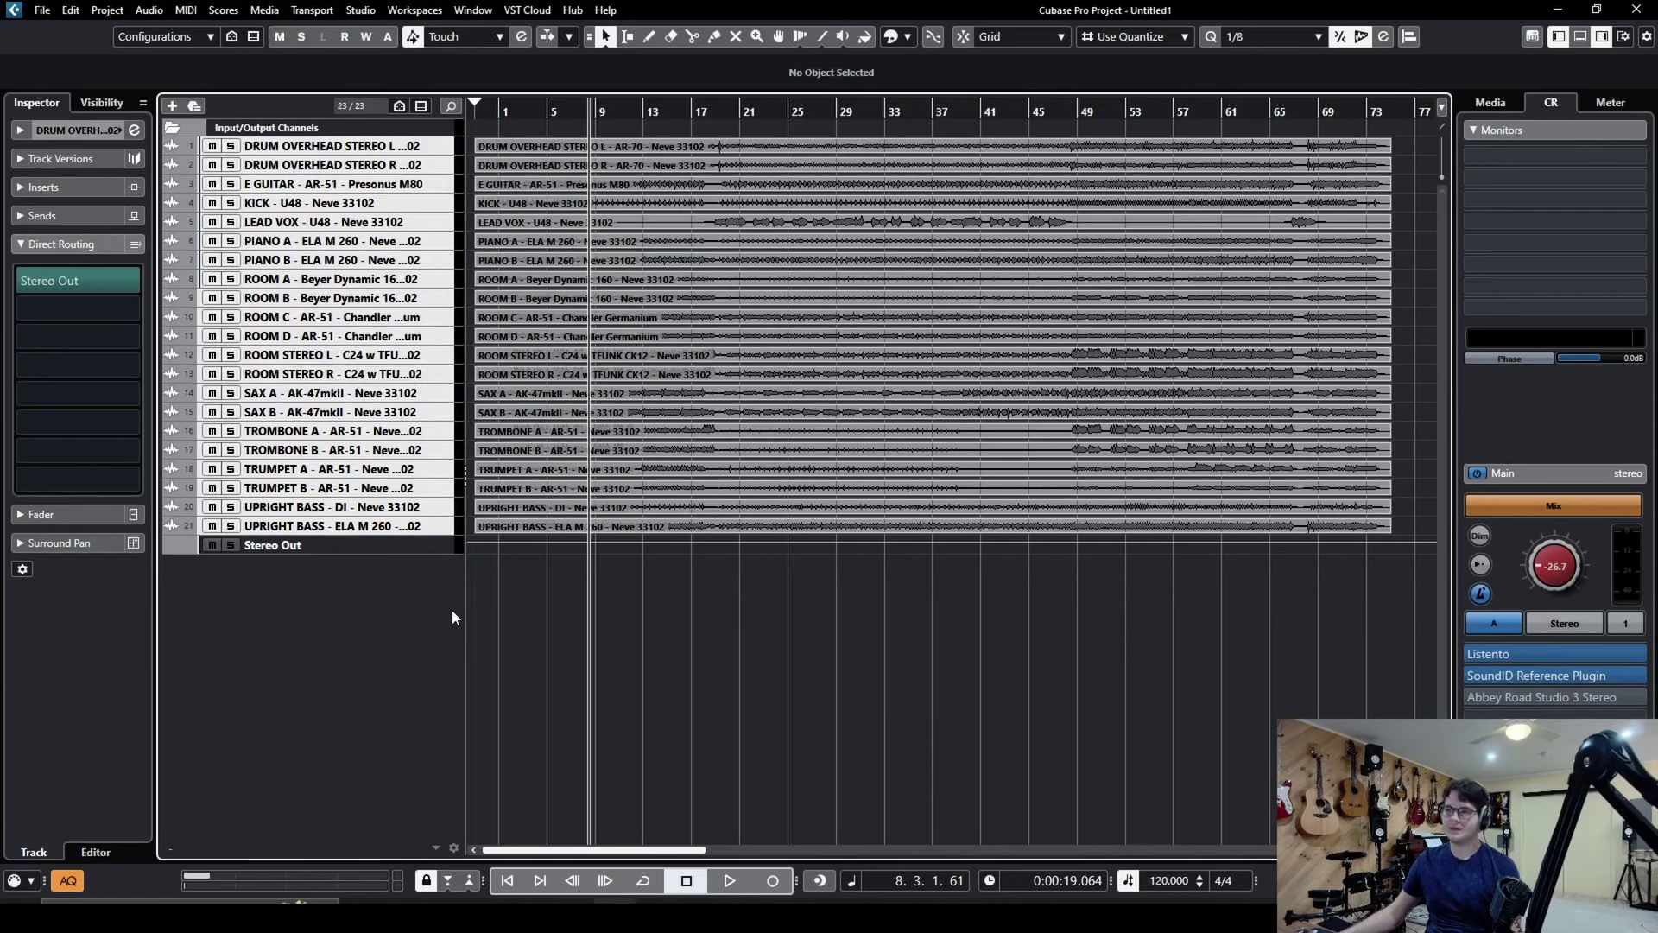
click(453, 548)
Add a 7.1.4 group track named ATMOS OUT, routed to Stereo Out, and place the Stereo Out track below it
right_click(385, 613)
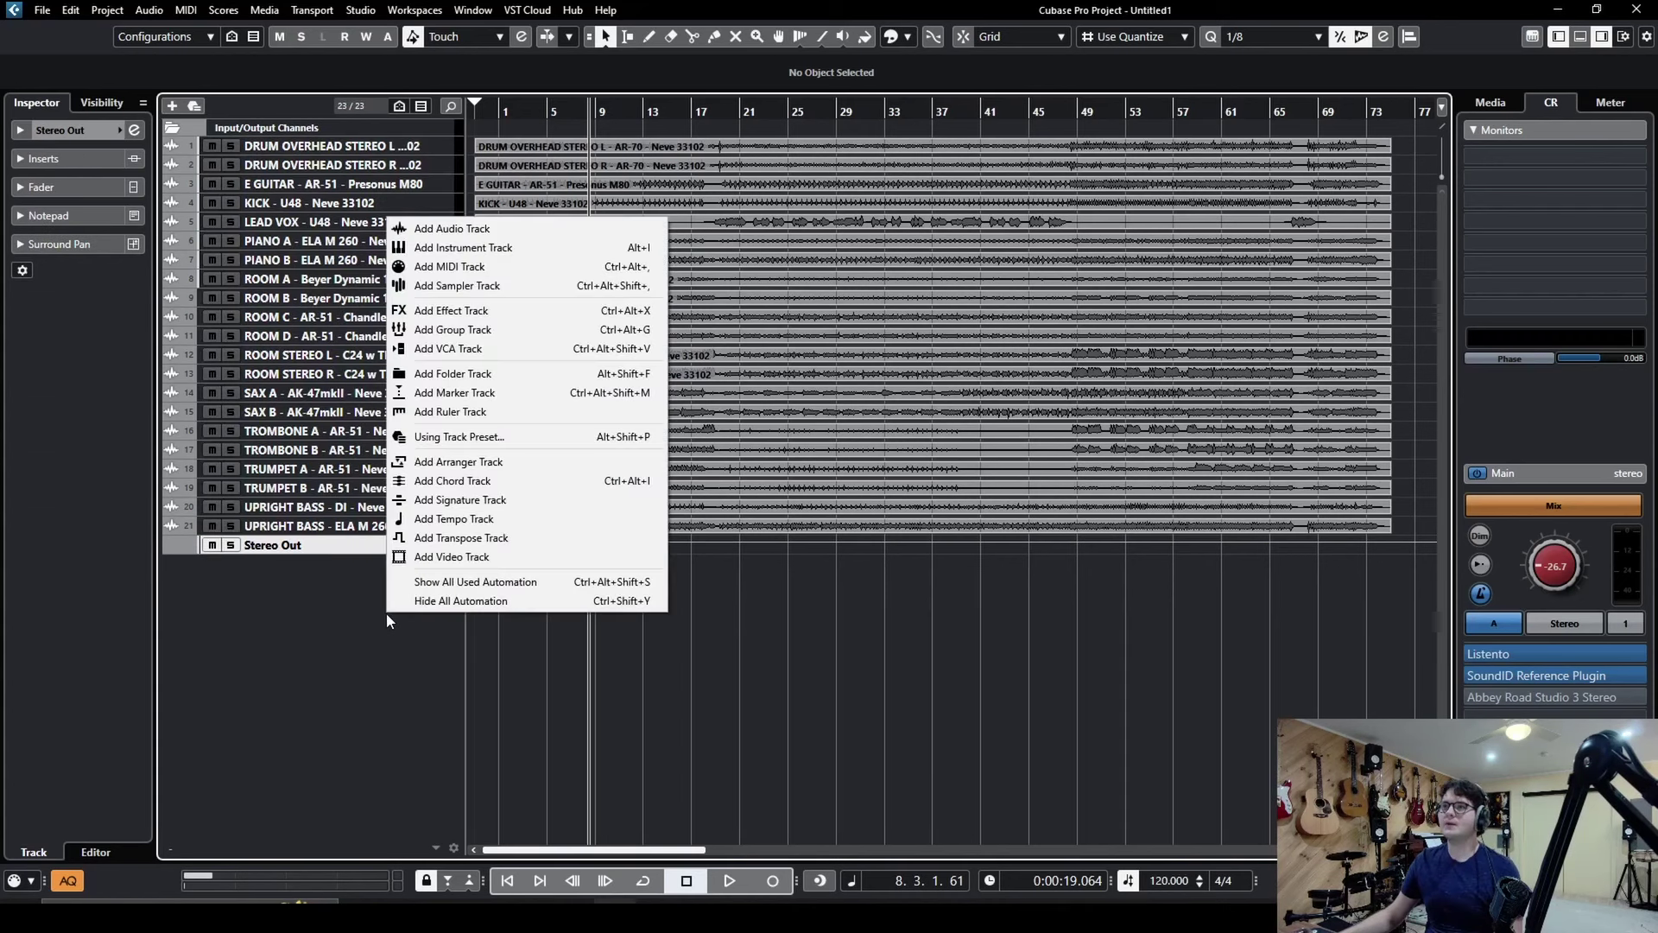
click(500, 329)
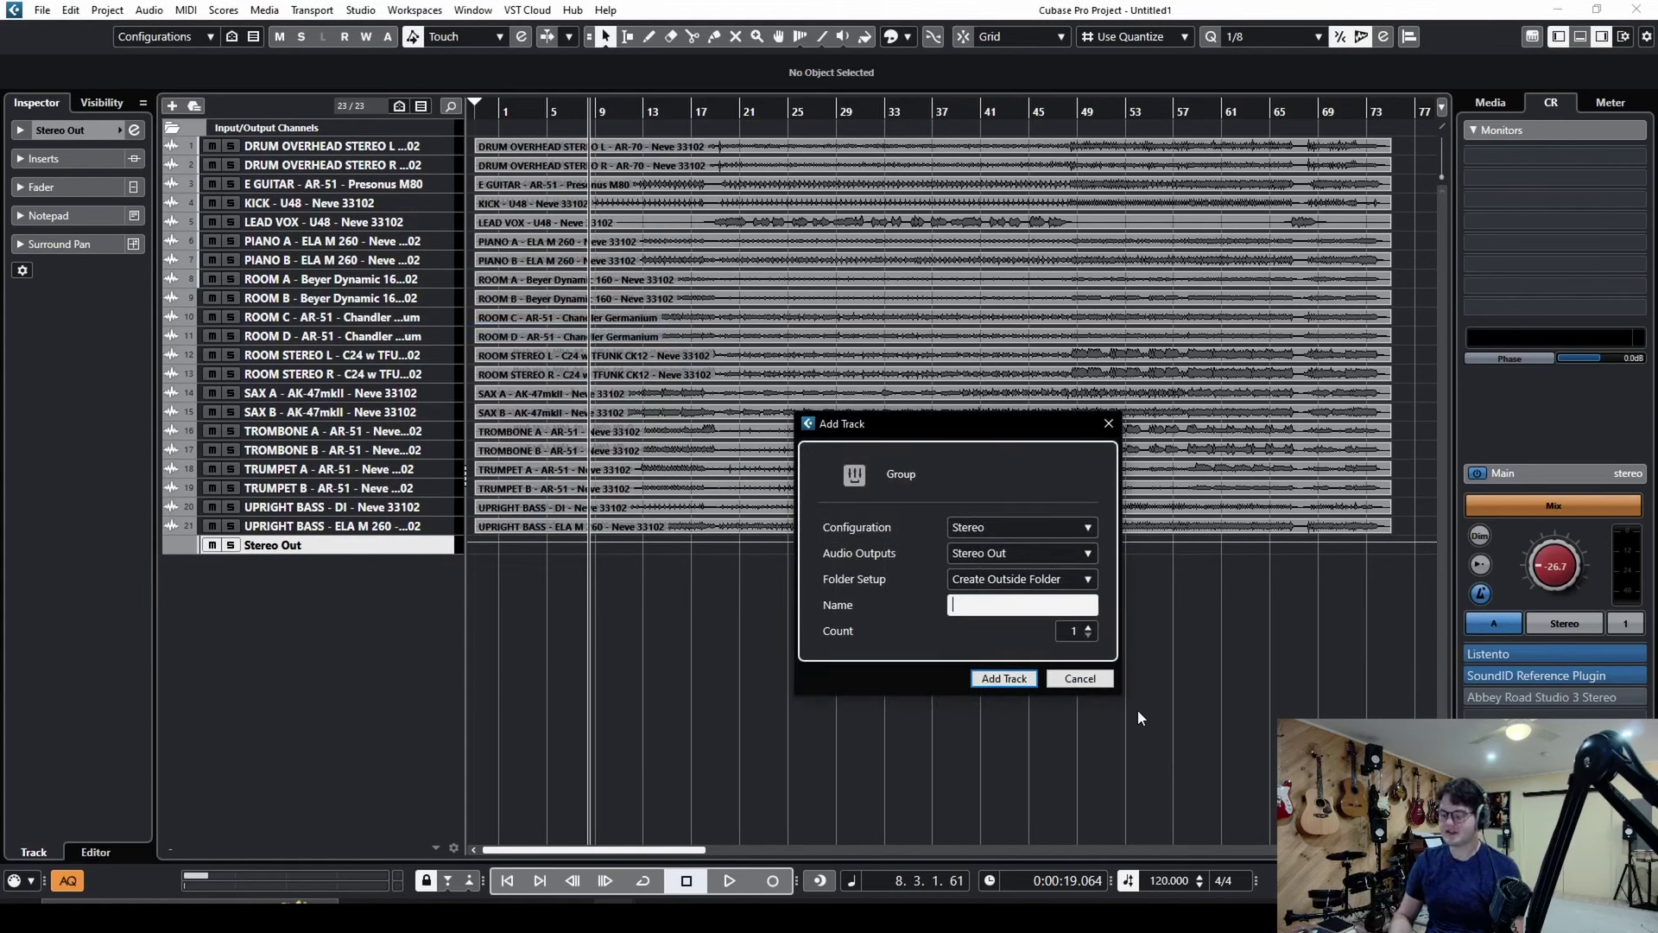
text(ATMOS OU)
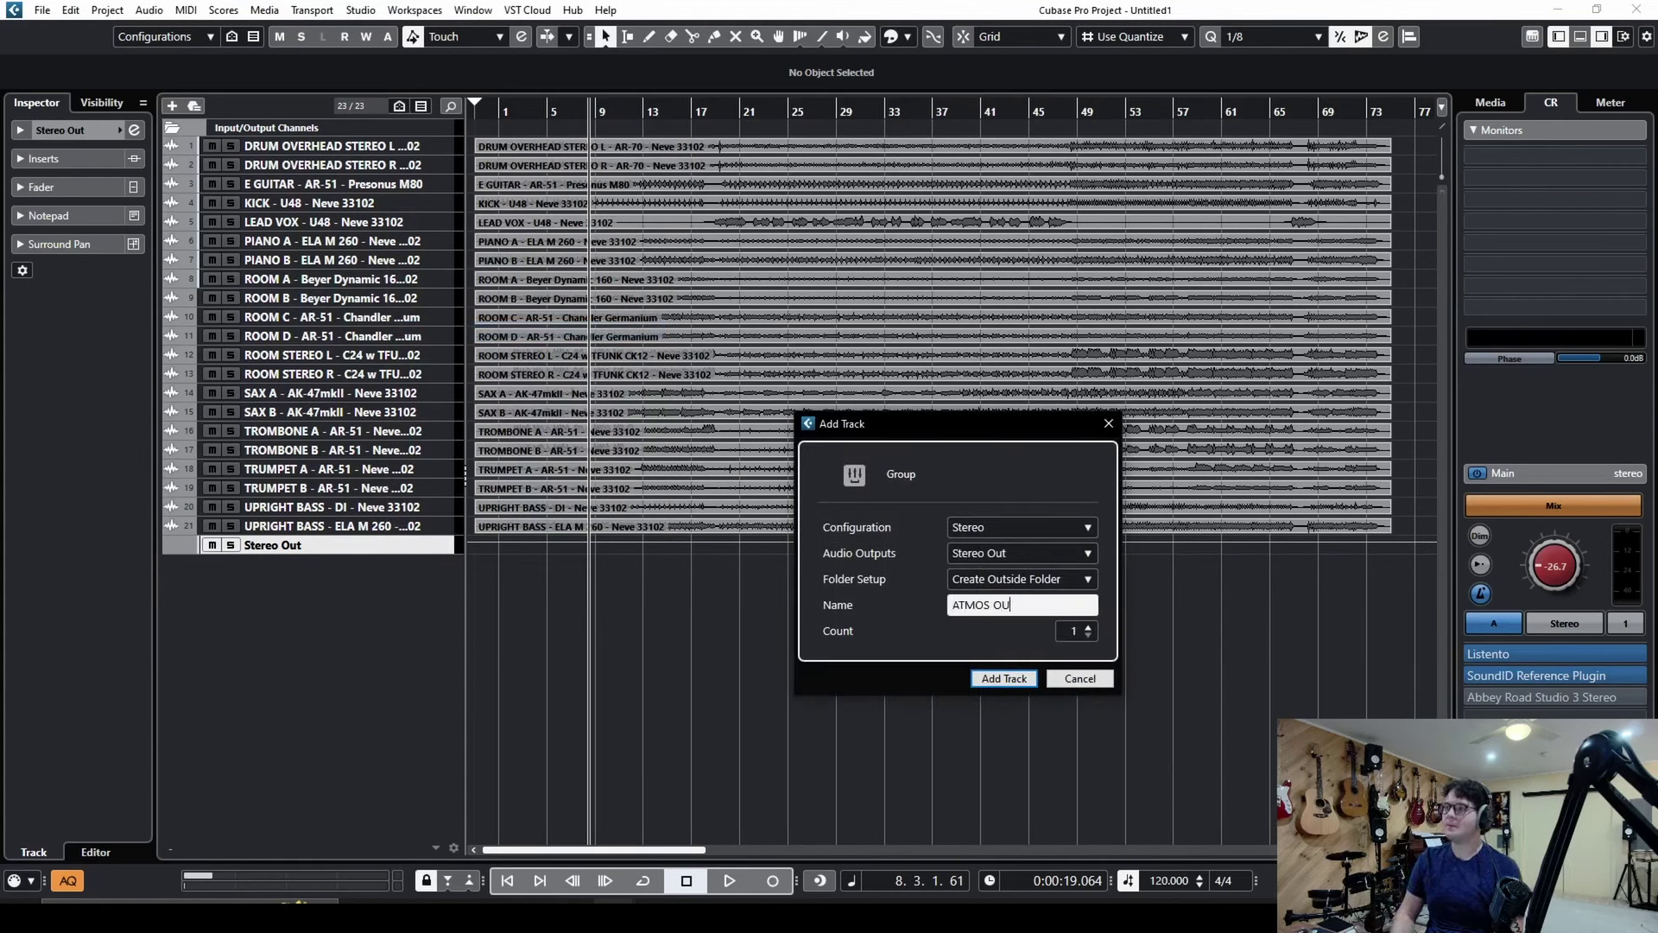
text(T)
click(1002, 526)
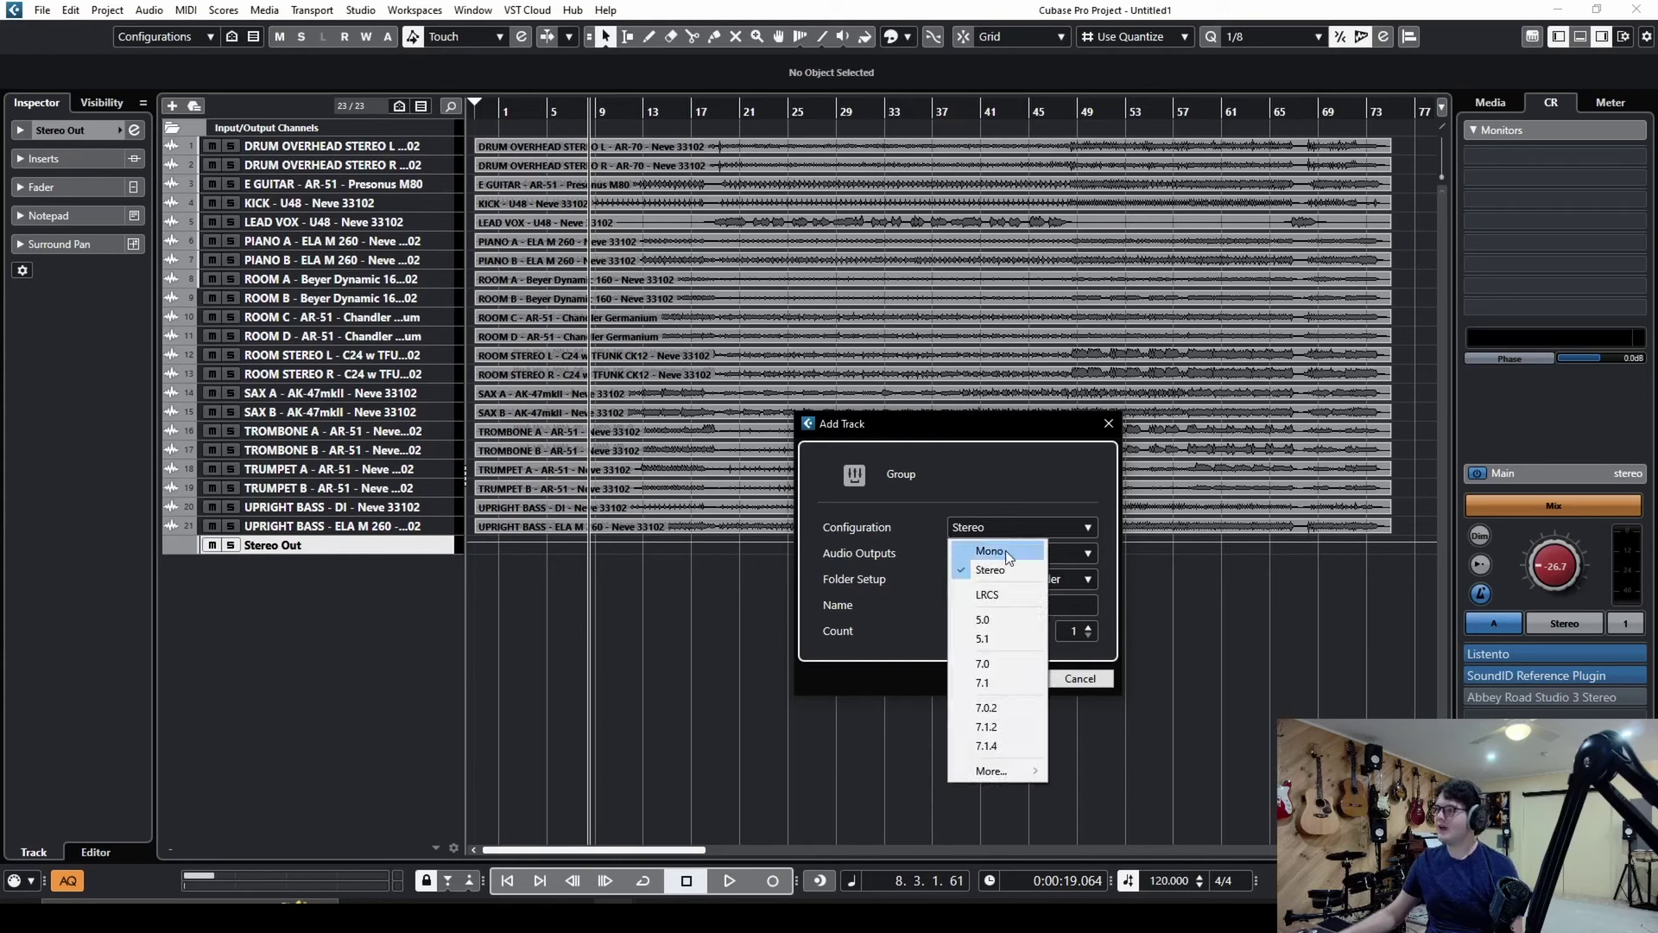
click(989, 744)
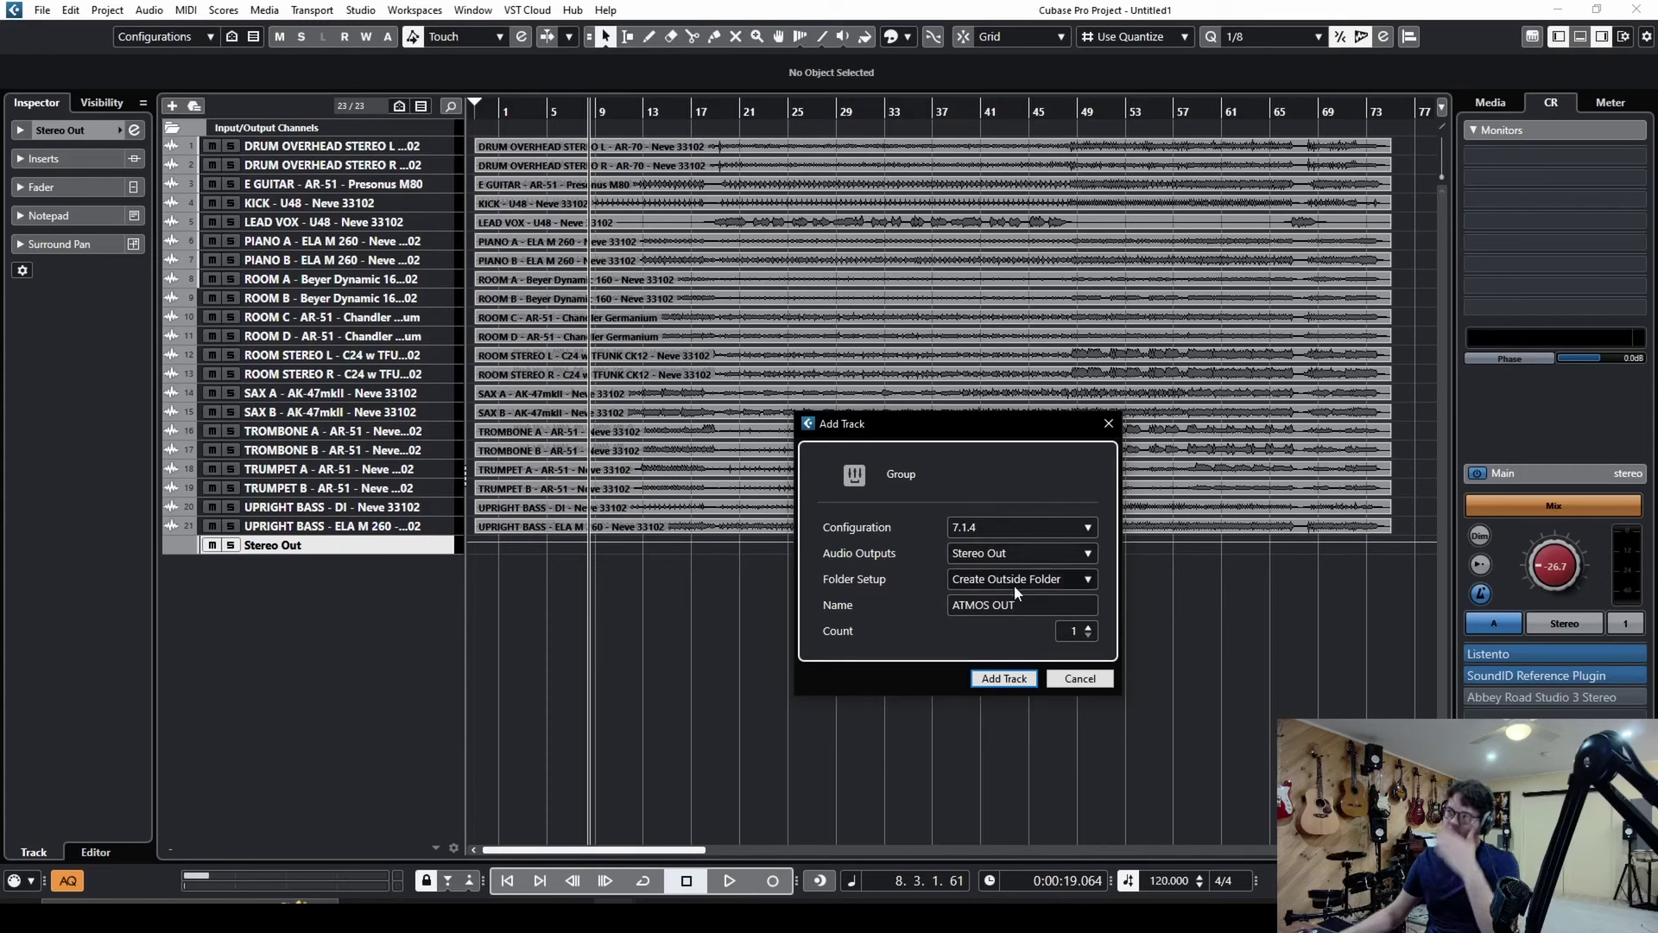
click(1003, 679)
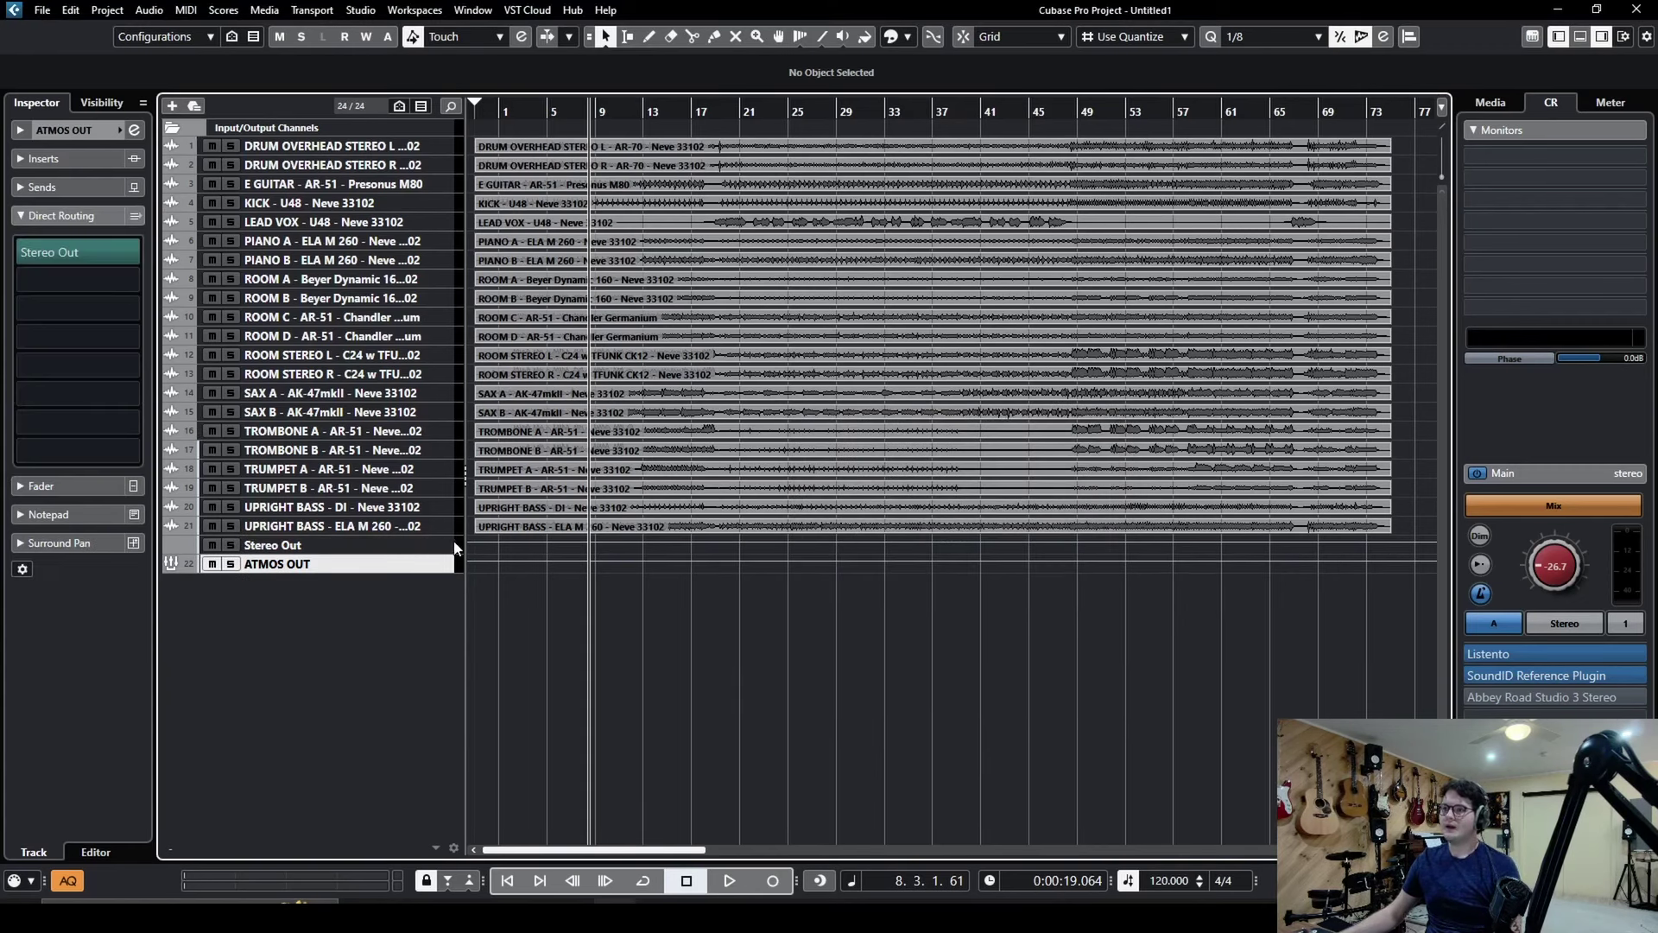
drag(454, 546, 443, 587)
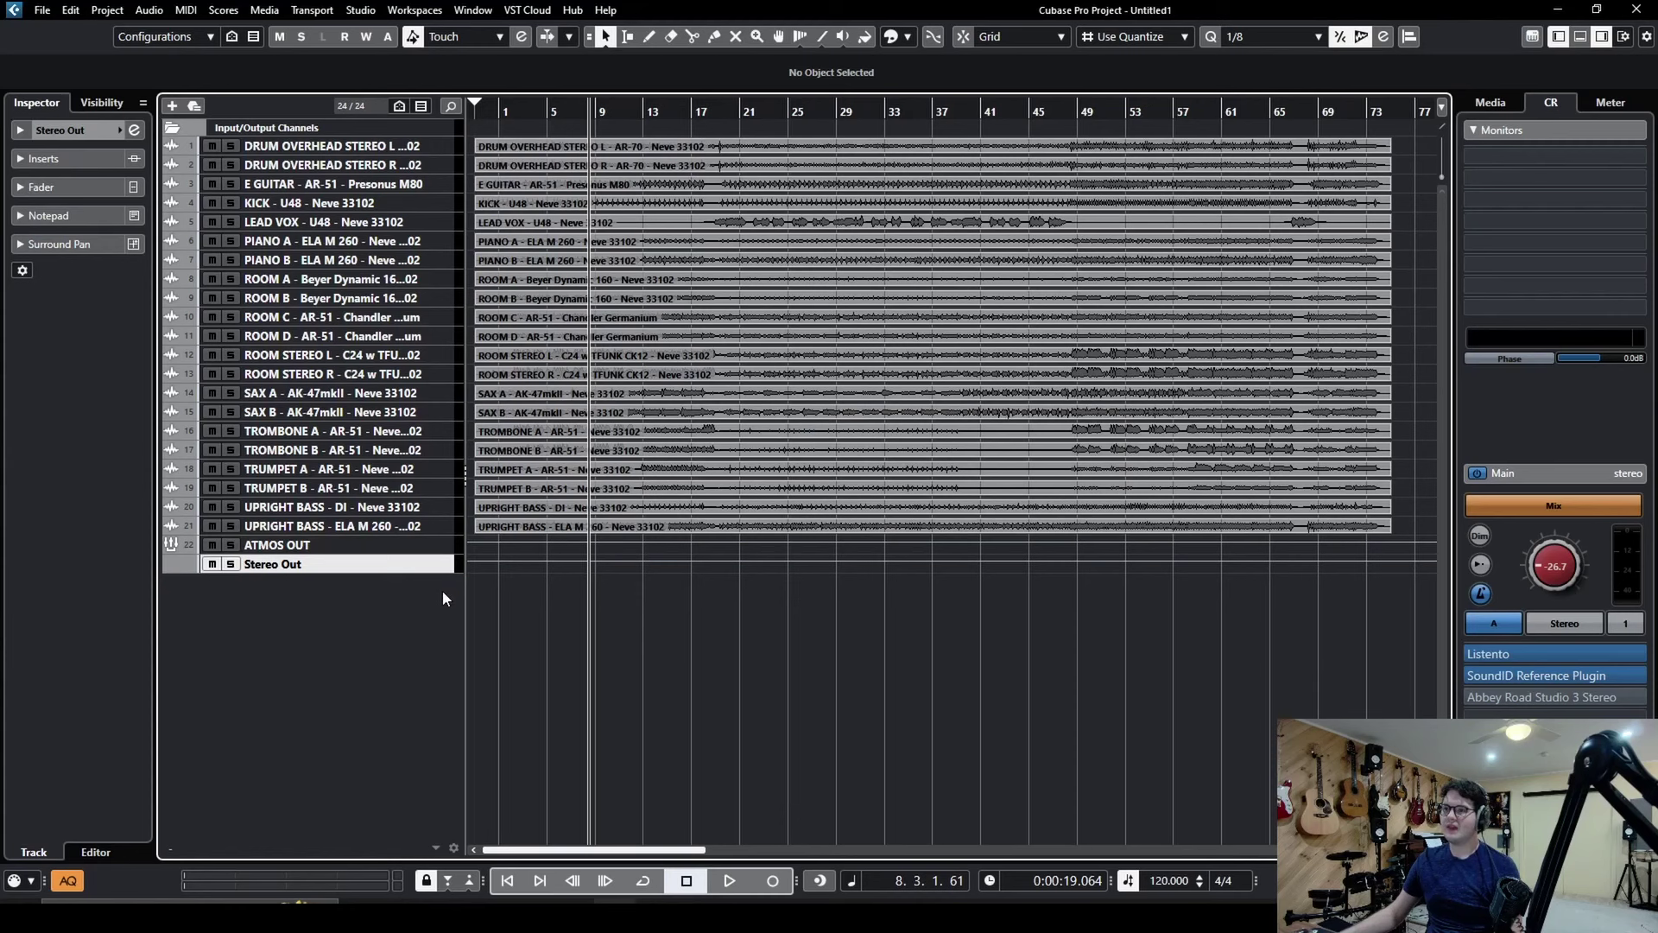
Add a 7.1.2 group track named ATMOS BED, routed to ATMOS OUT, and place the Stereo Out track below it
right_click(408, 638)
click(571, 358)
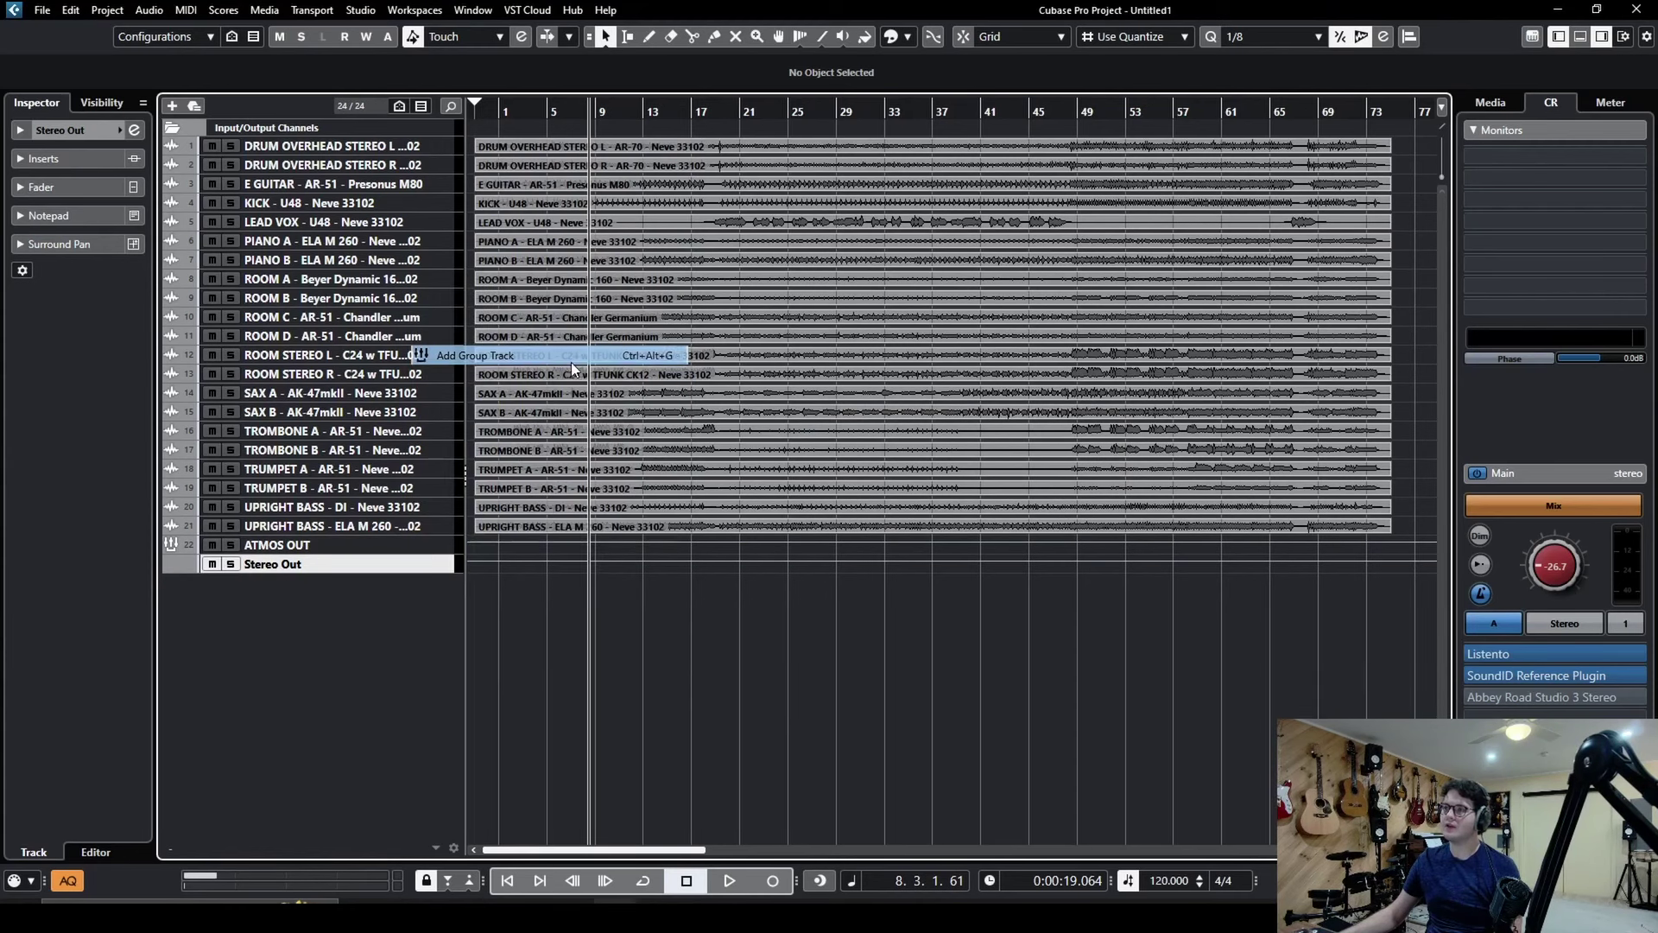
text(AT)
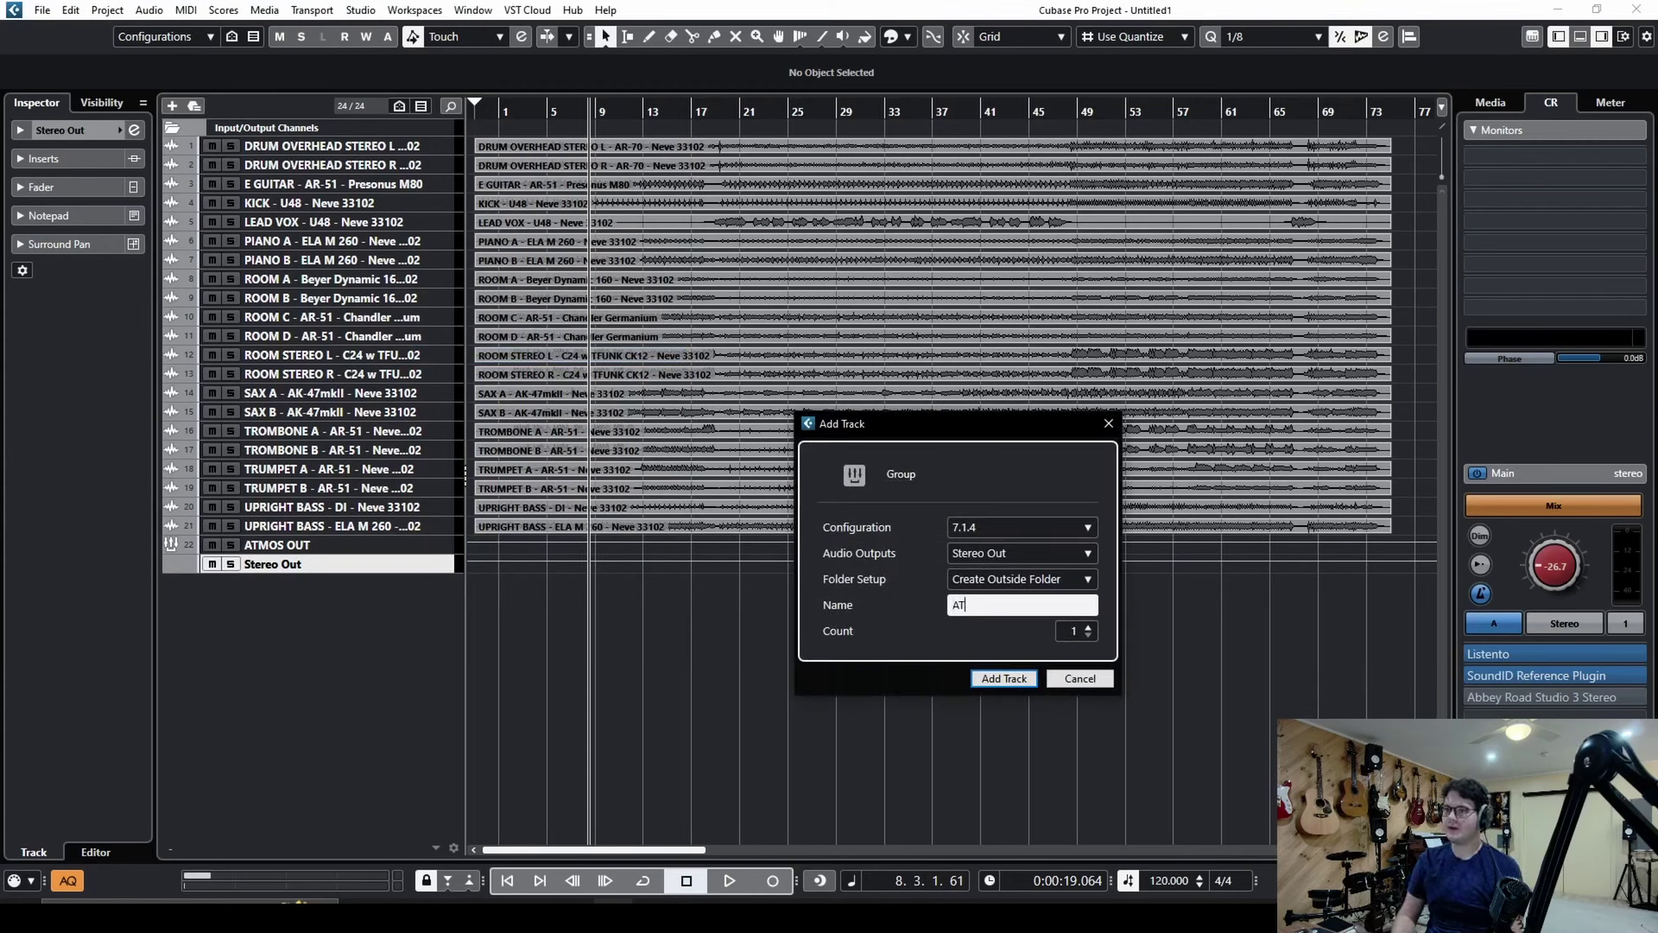
text(MOS BED)
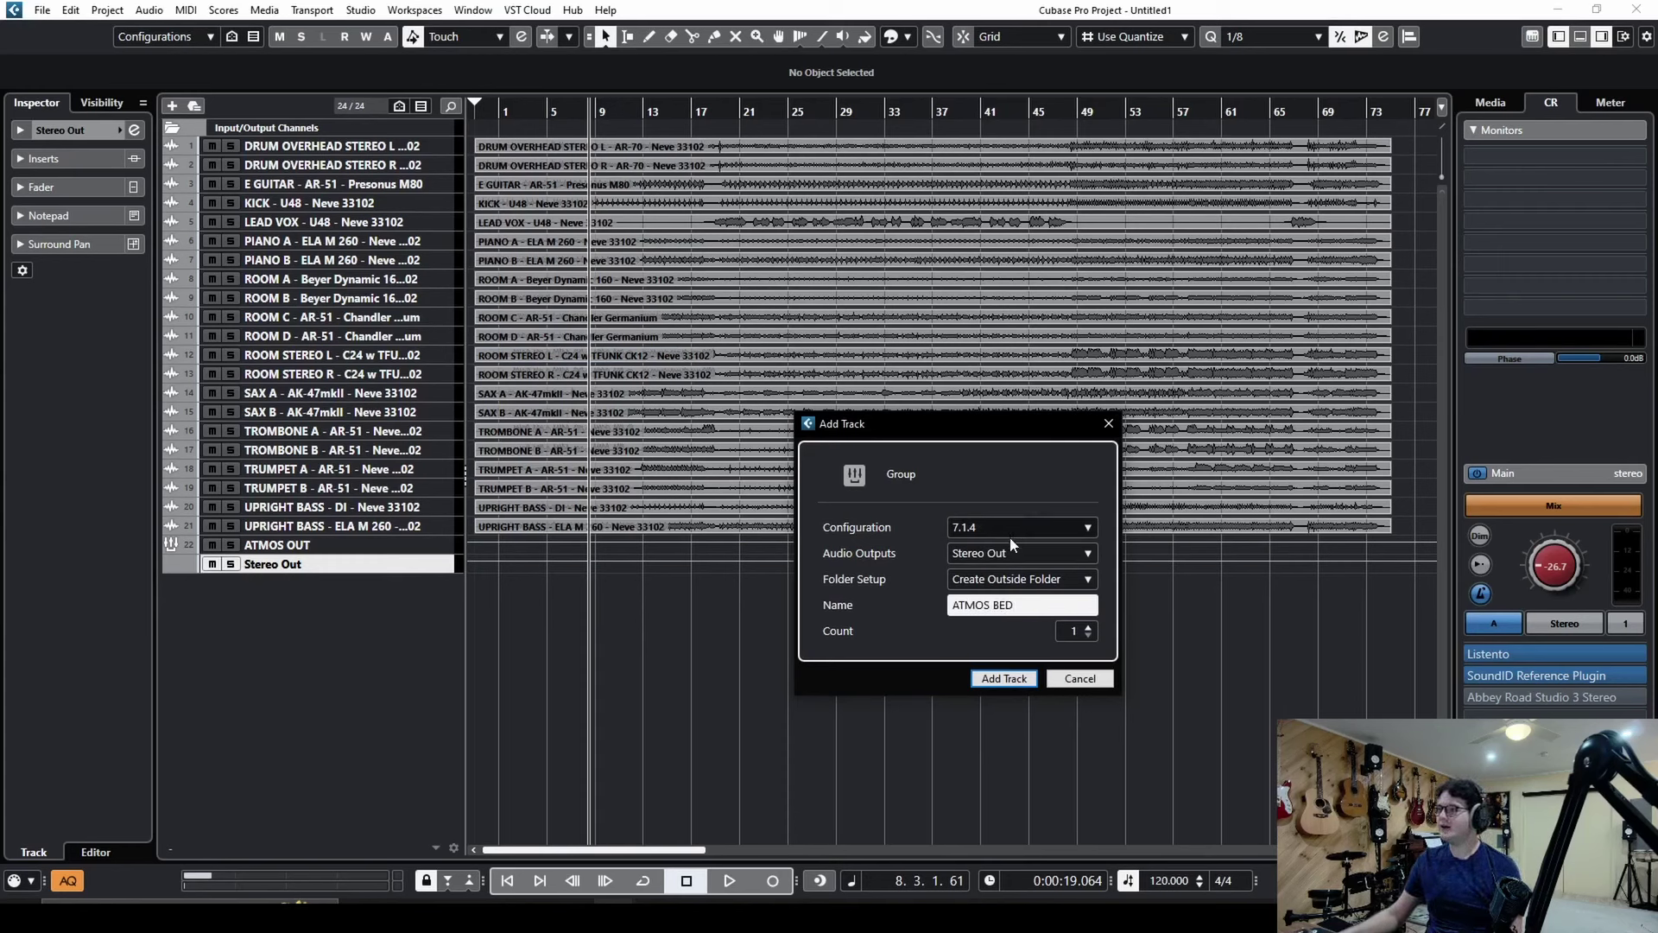
click(1009, 533)
click(1022, 731)
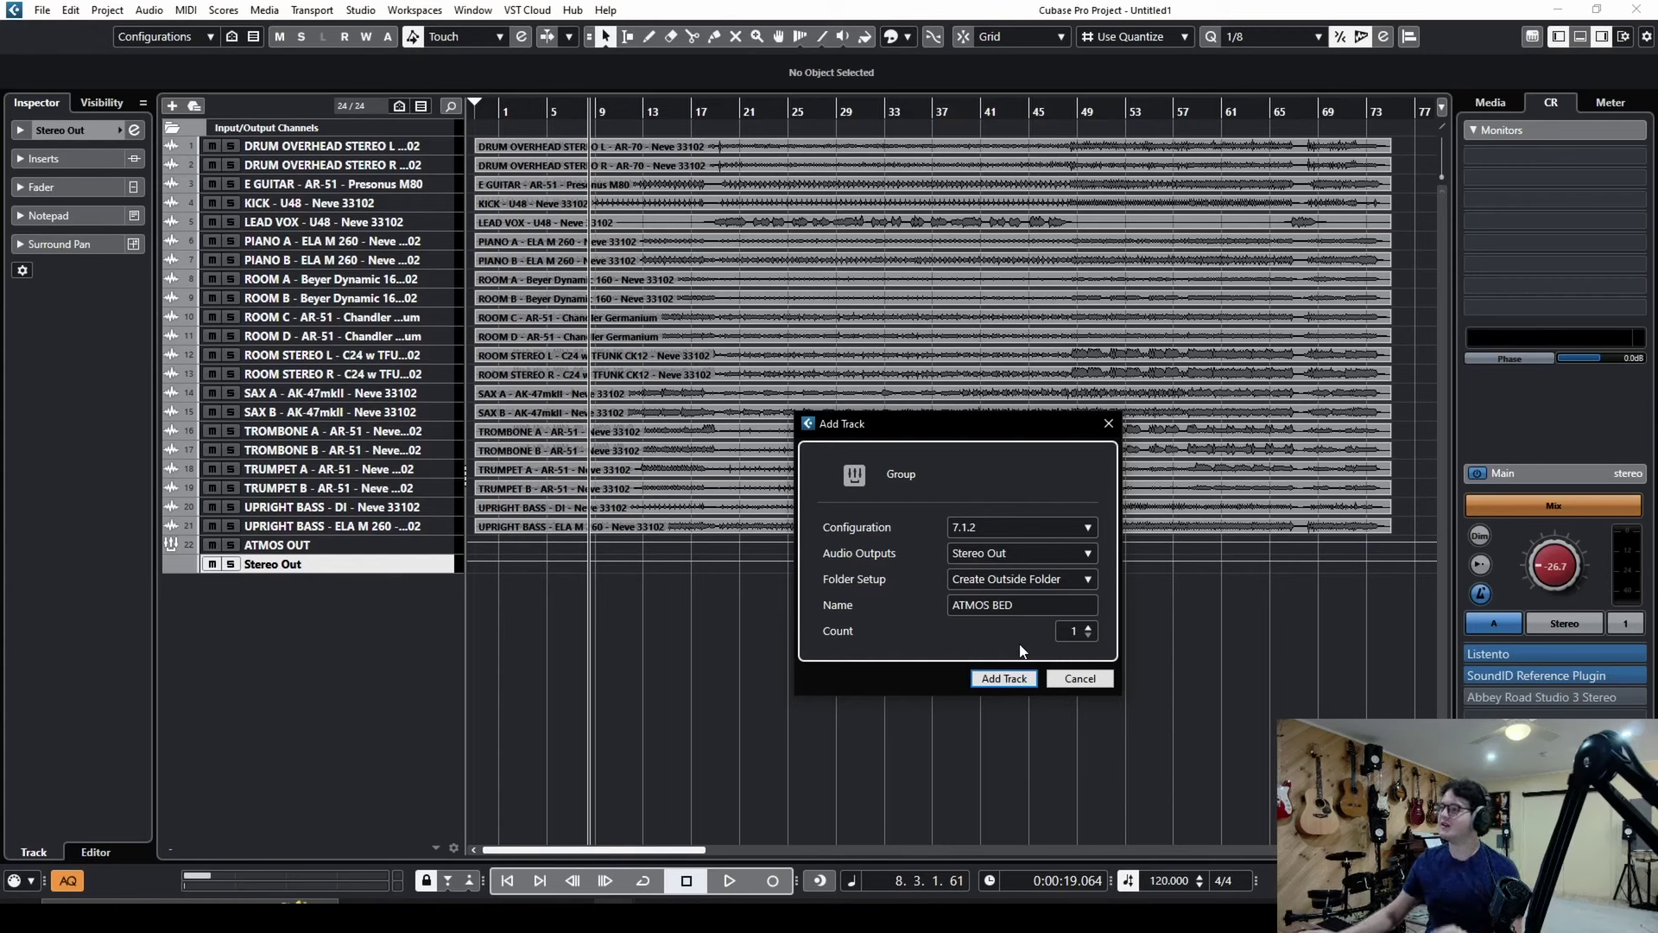
click(1008, 553)
click(1056, 684)
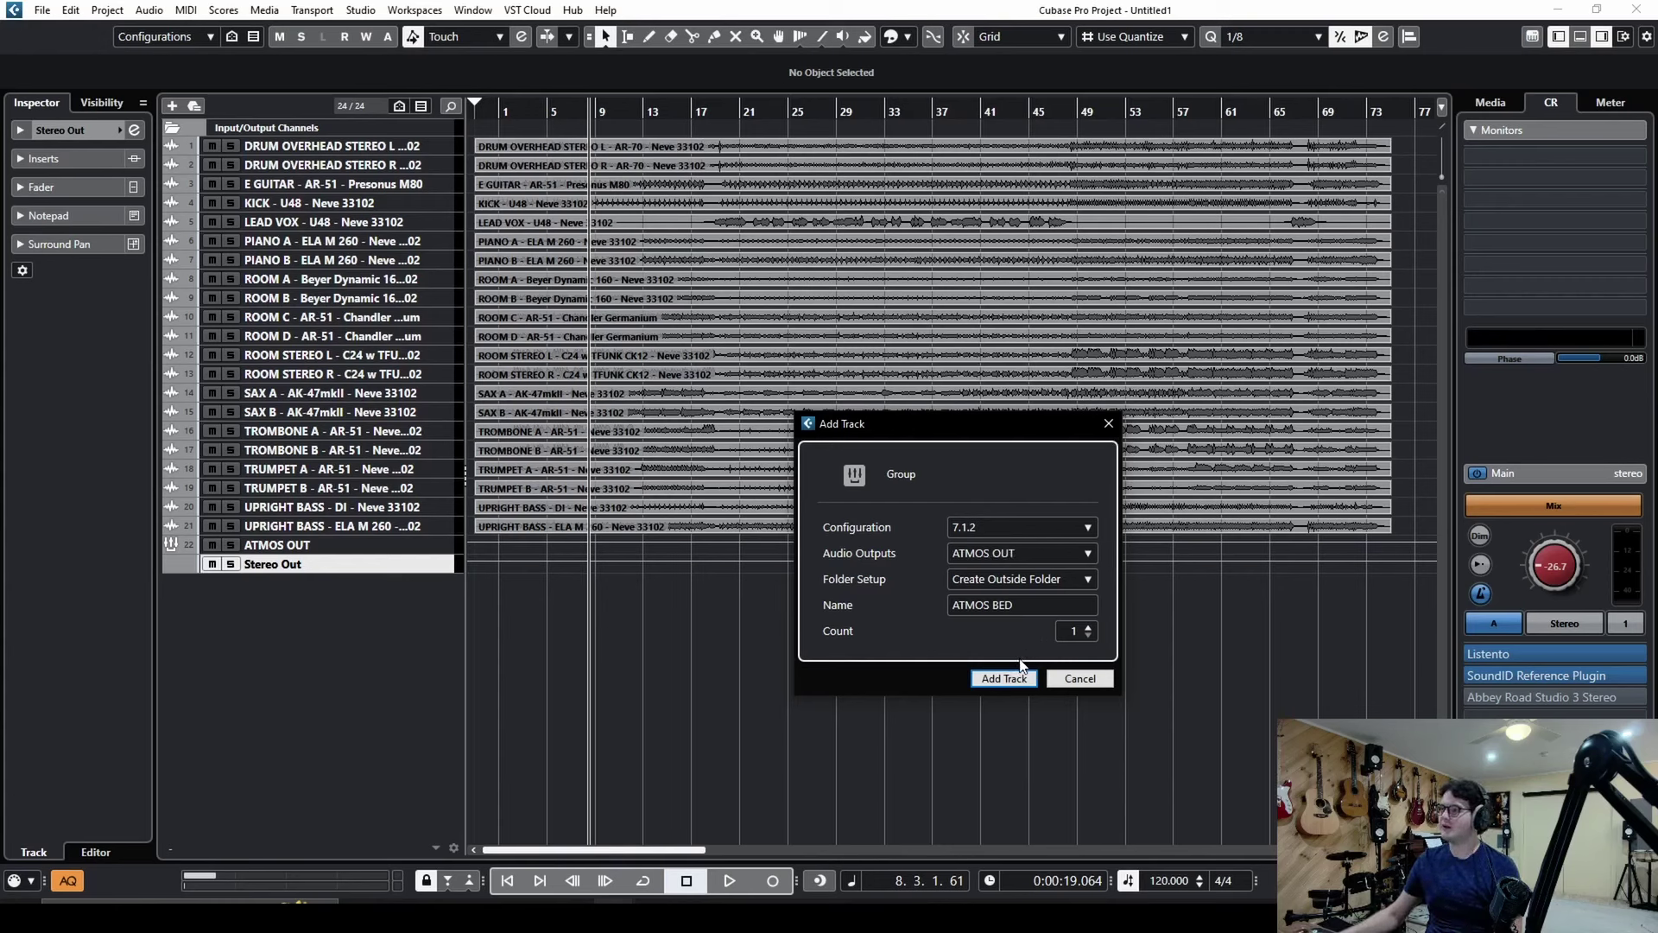
click(1007, 673)
drag(445, 569, 449, 598)
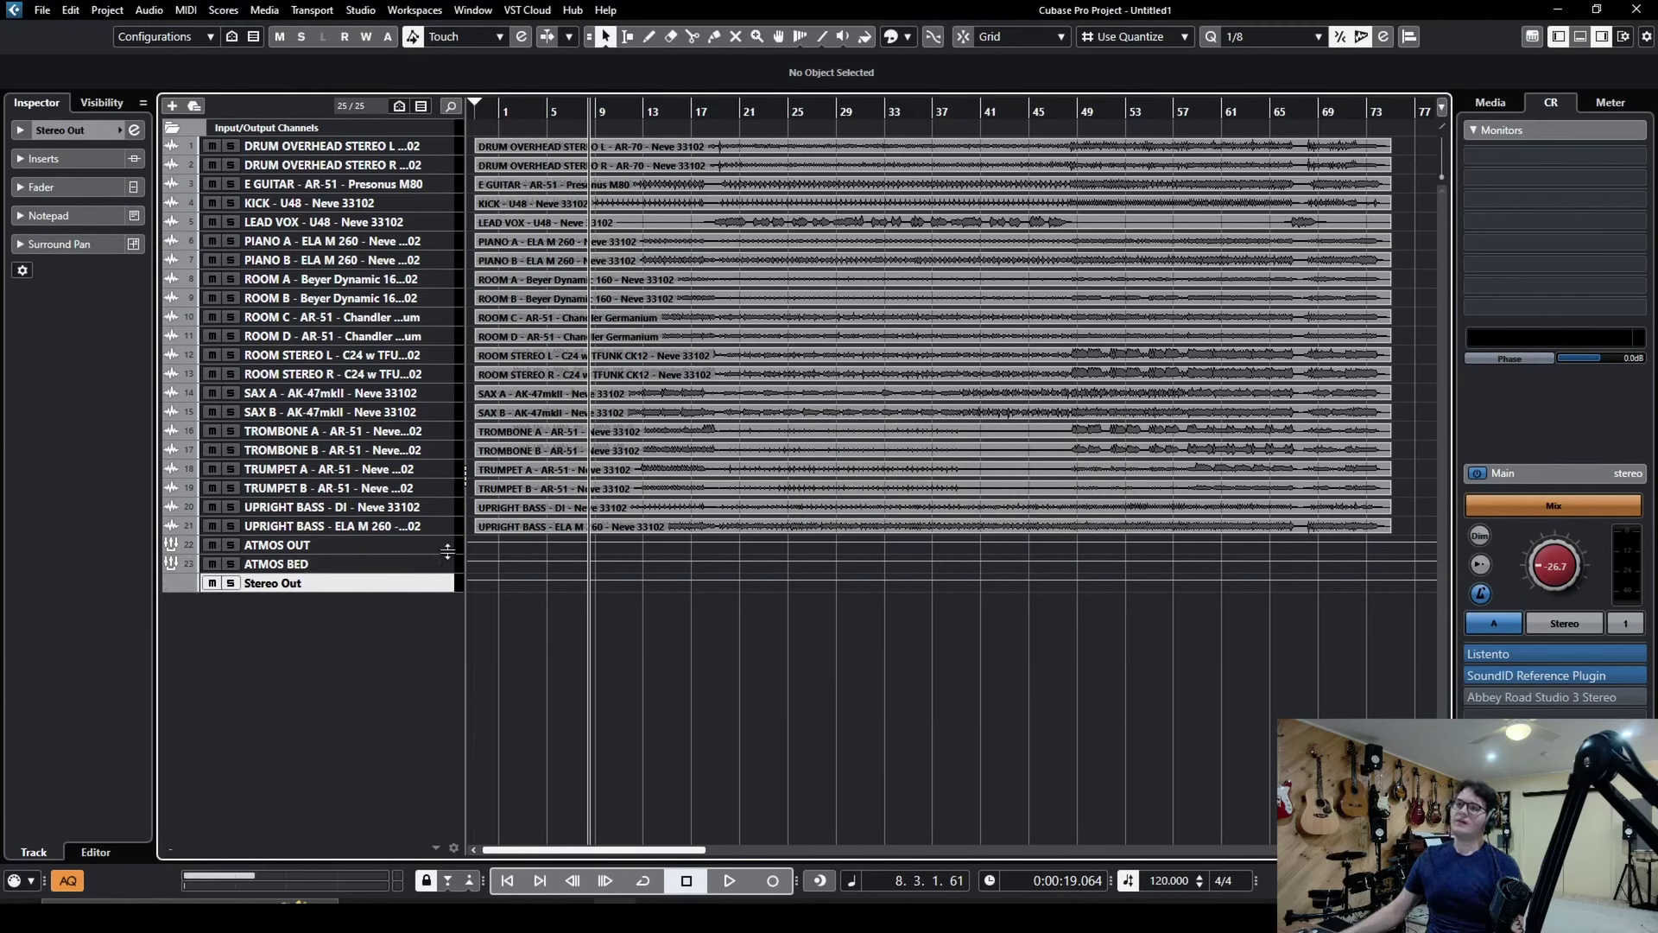
Check the ATMOS BED track's routing and the current renderer and bed settings in ADM Authoring for Dolby Atmos
click(445, 564)
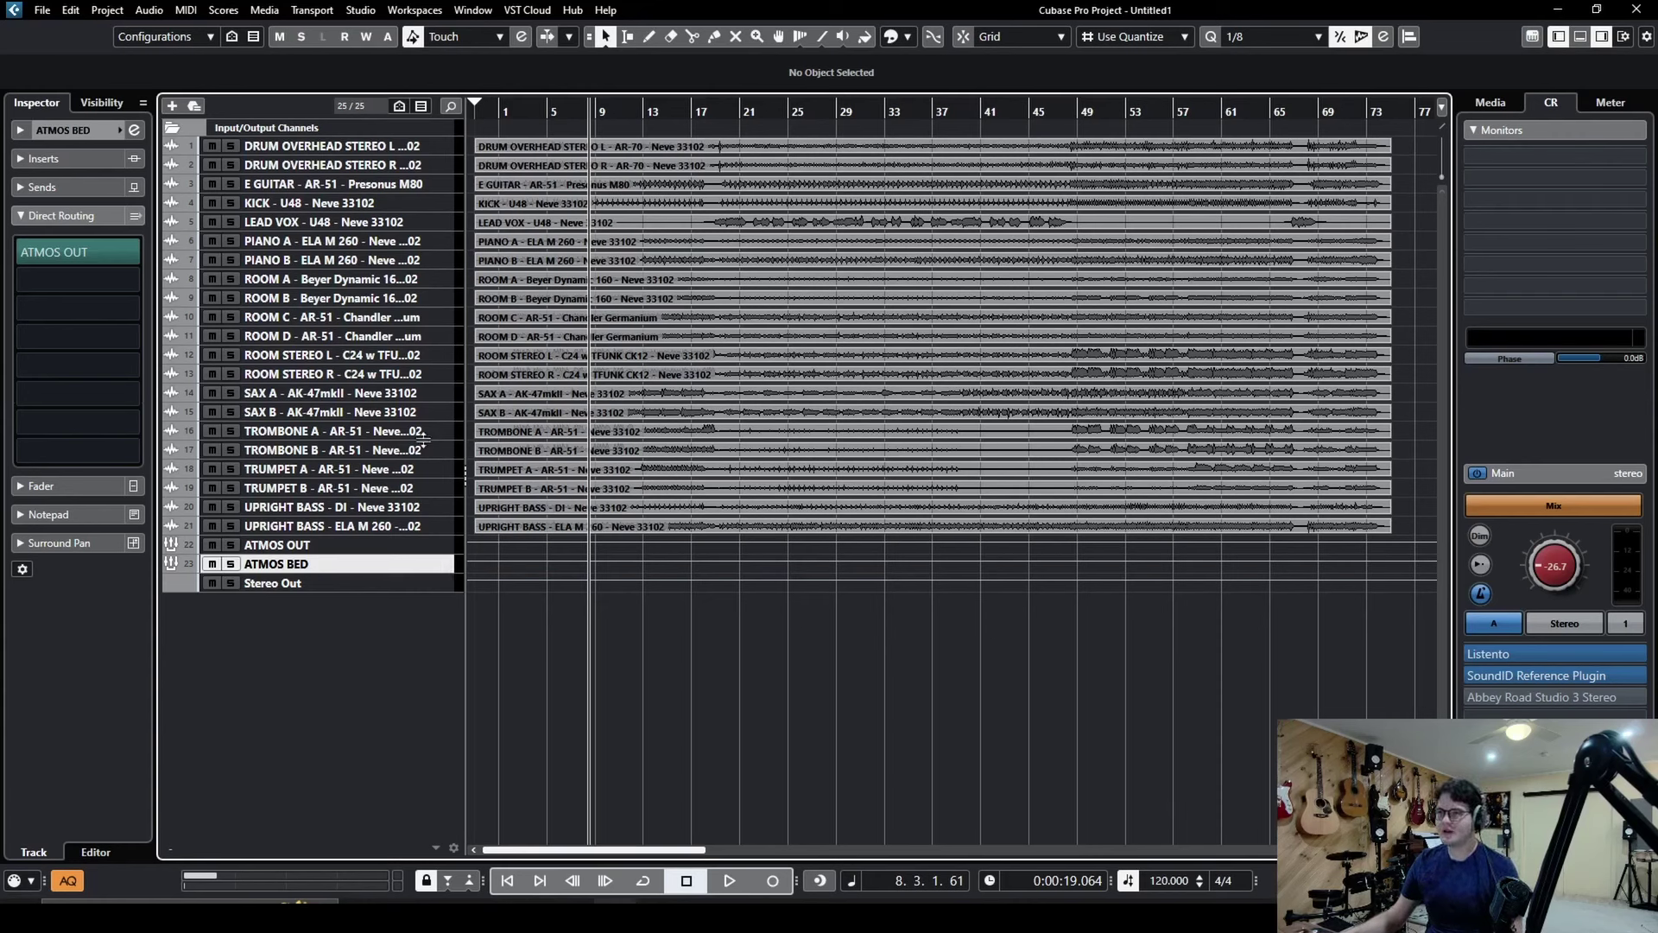
click(98, 12)
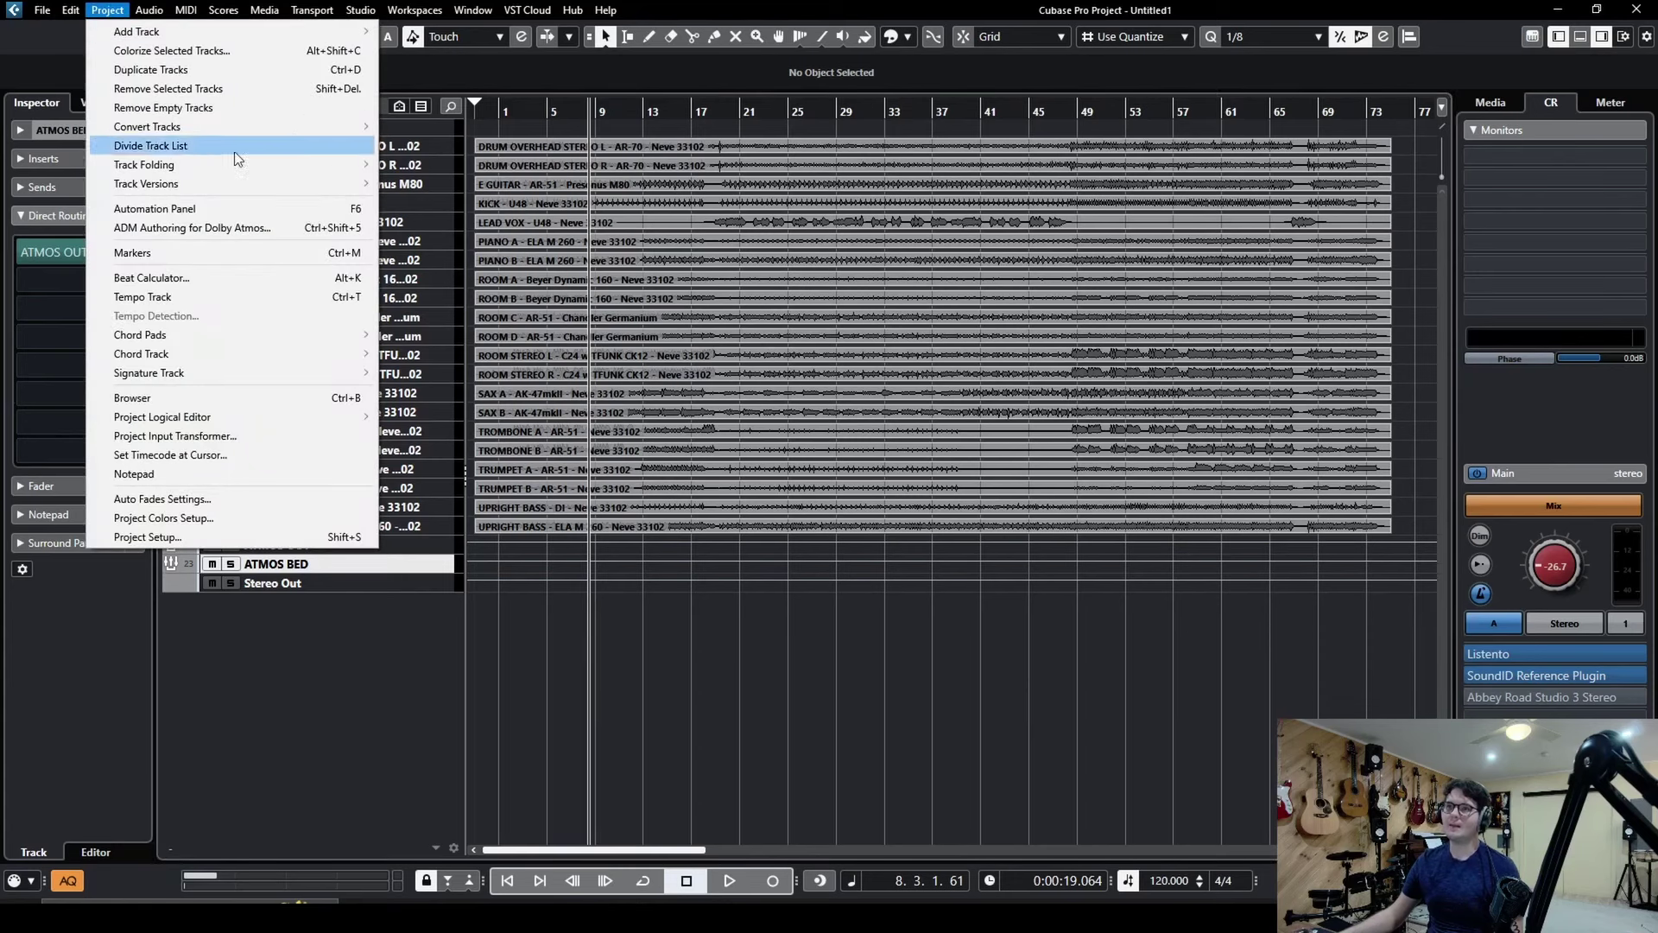
click(245, 231)
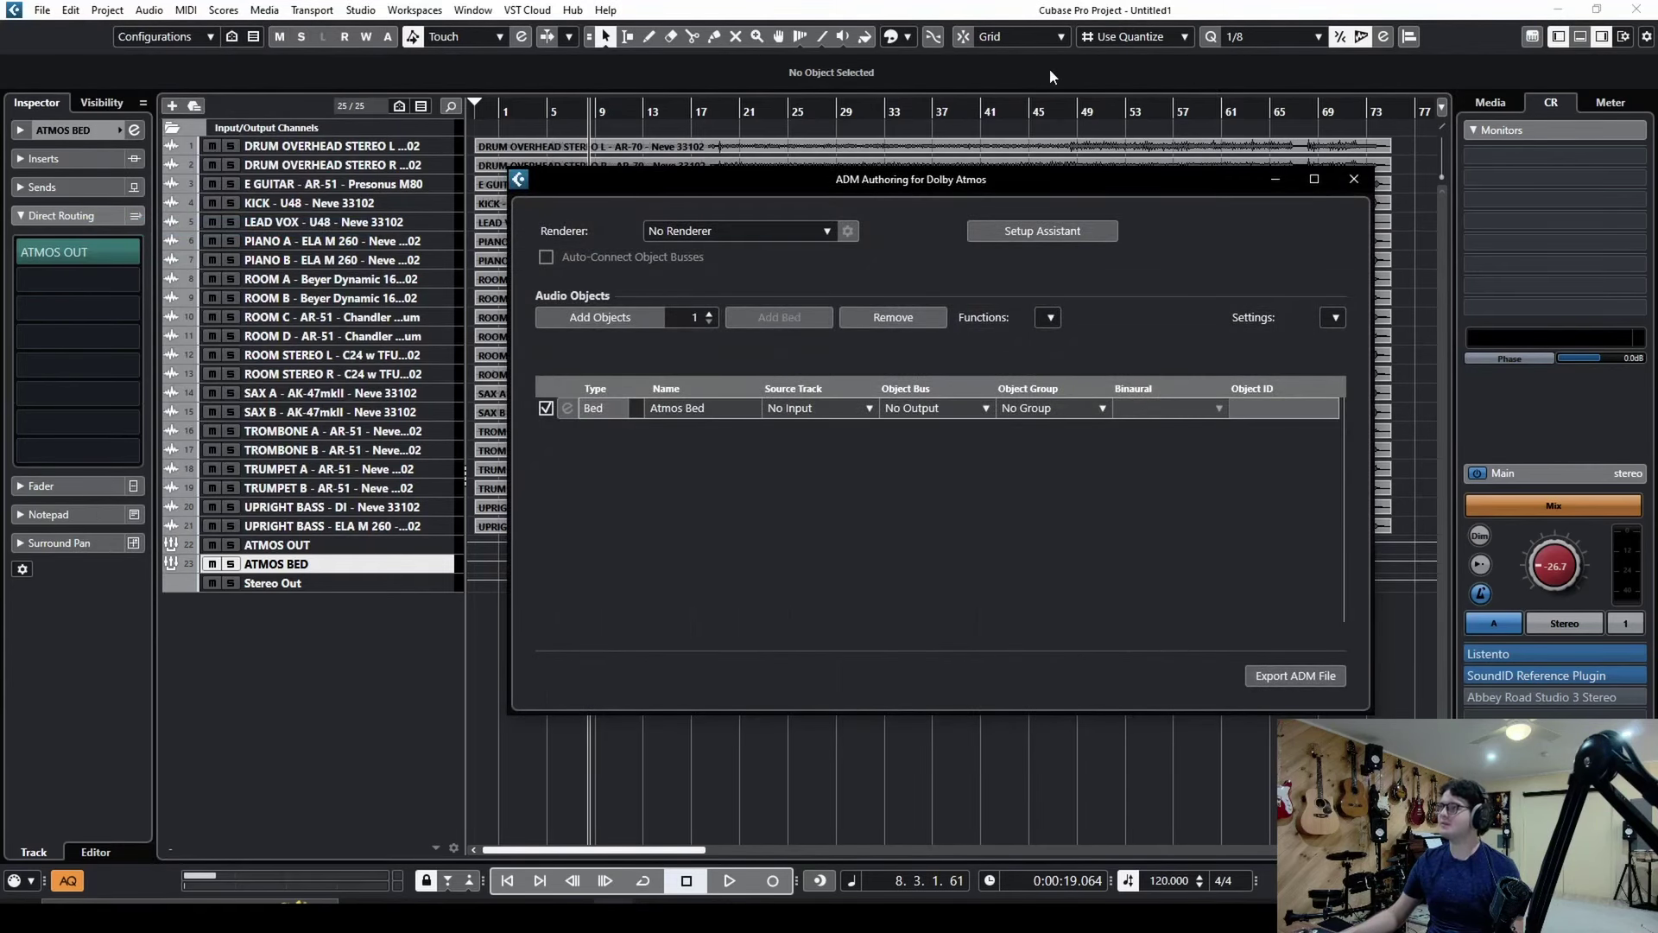
drag(1017, 192, 991, 200)
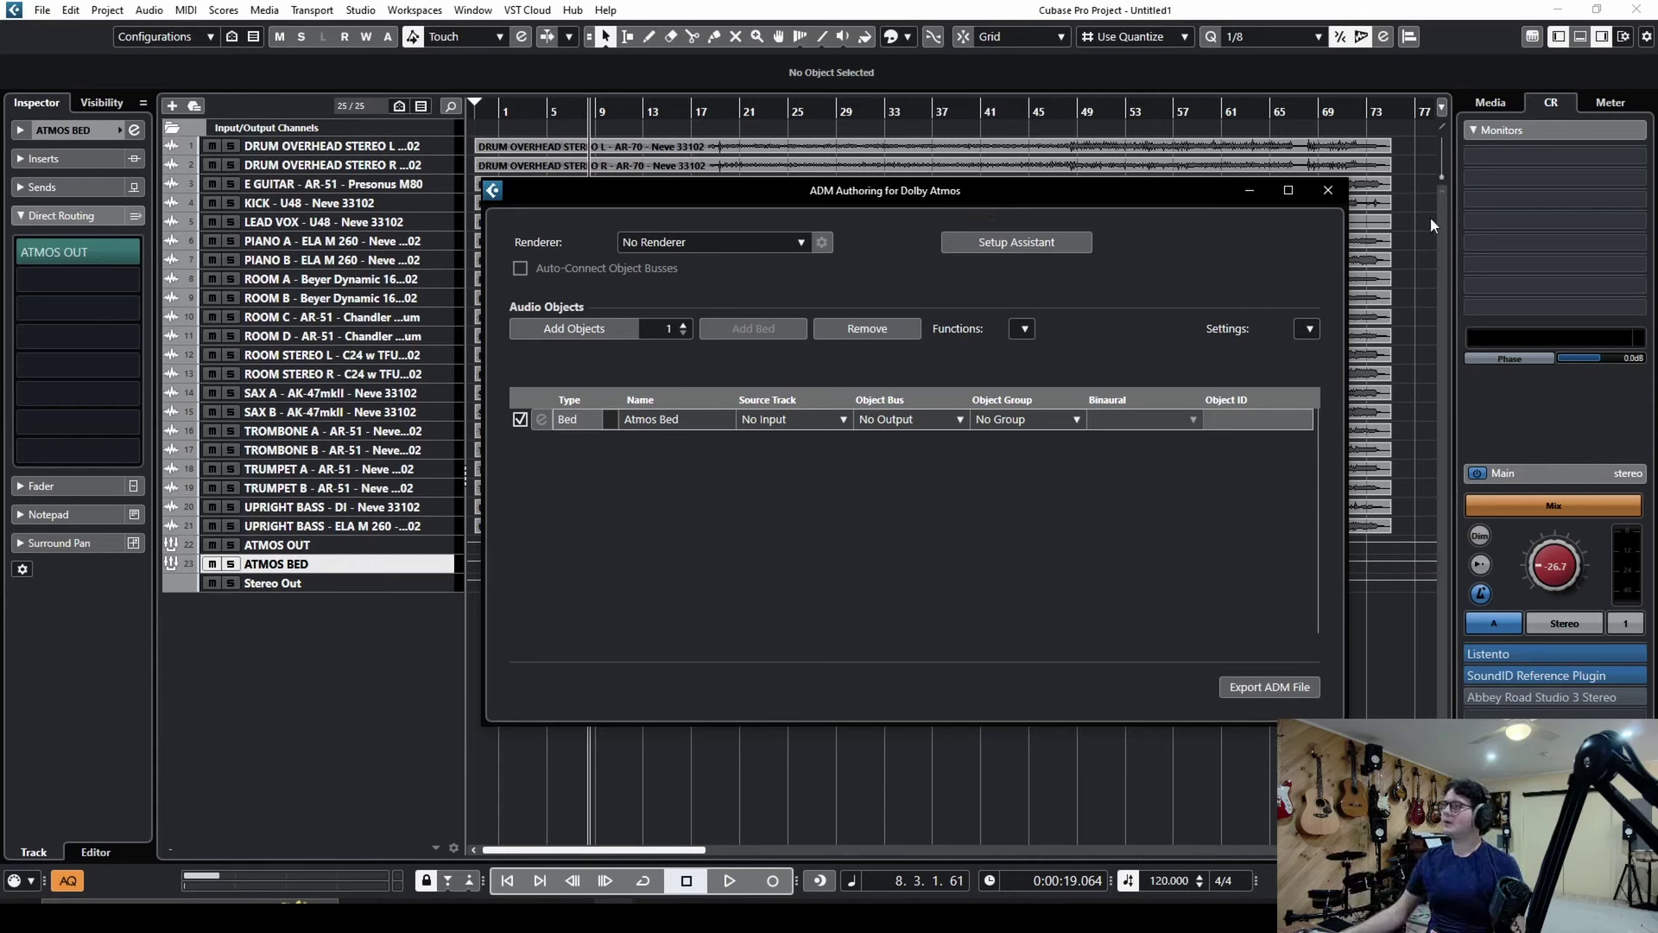
click(1327, 192)
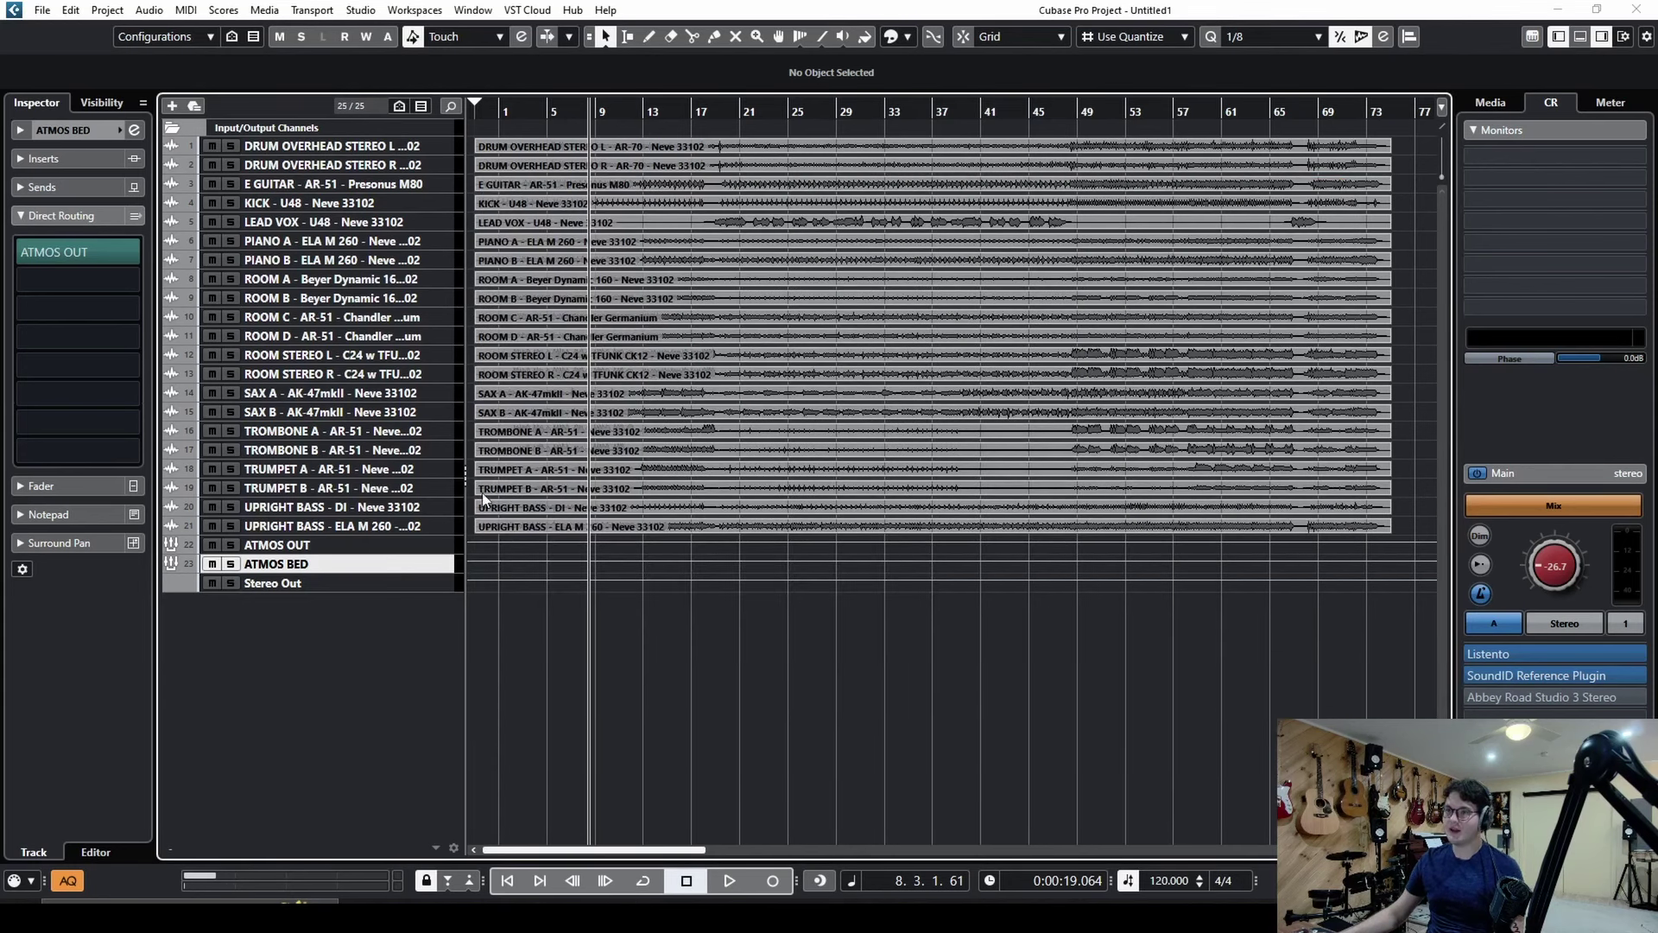
Insert the Renderer for Dolby Atmos plug-in in the first insert slot of the ATMOS OUT track
click(454, 544)
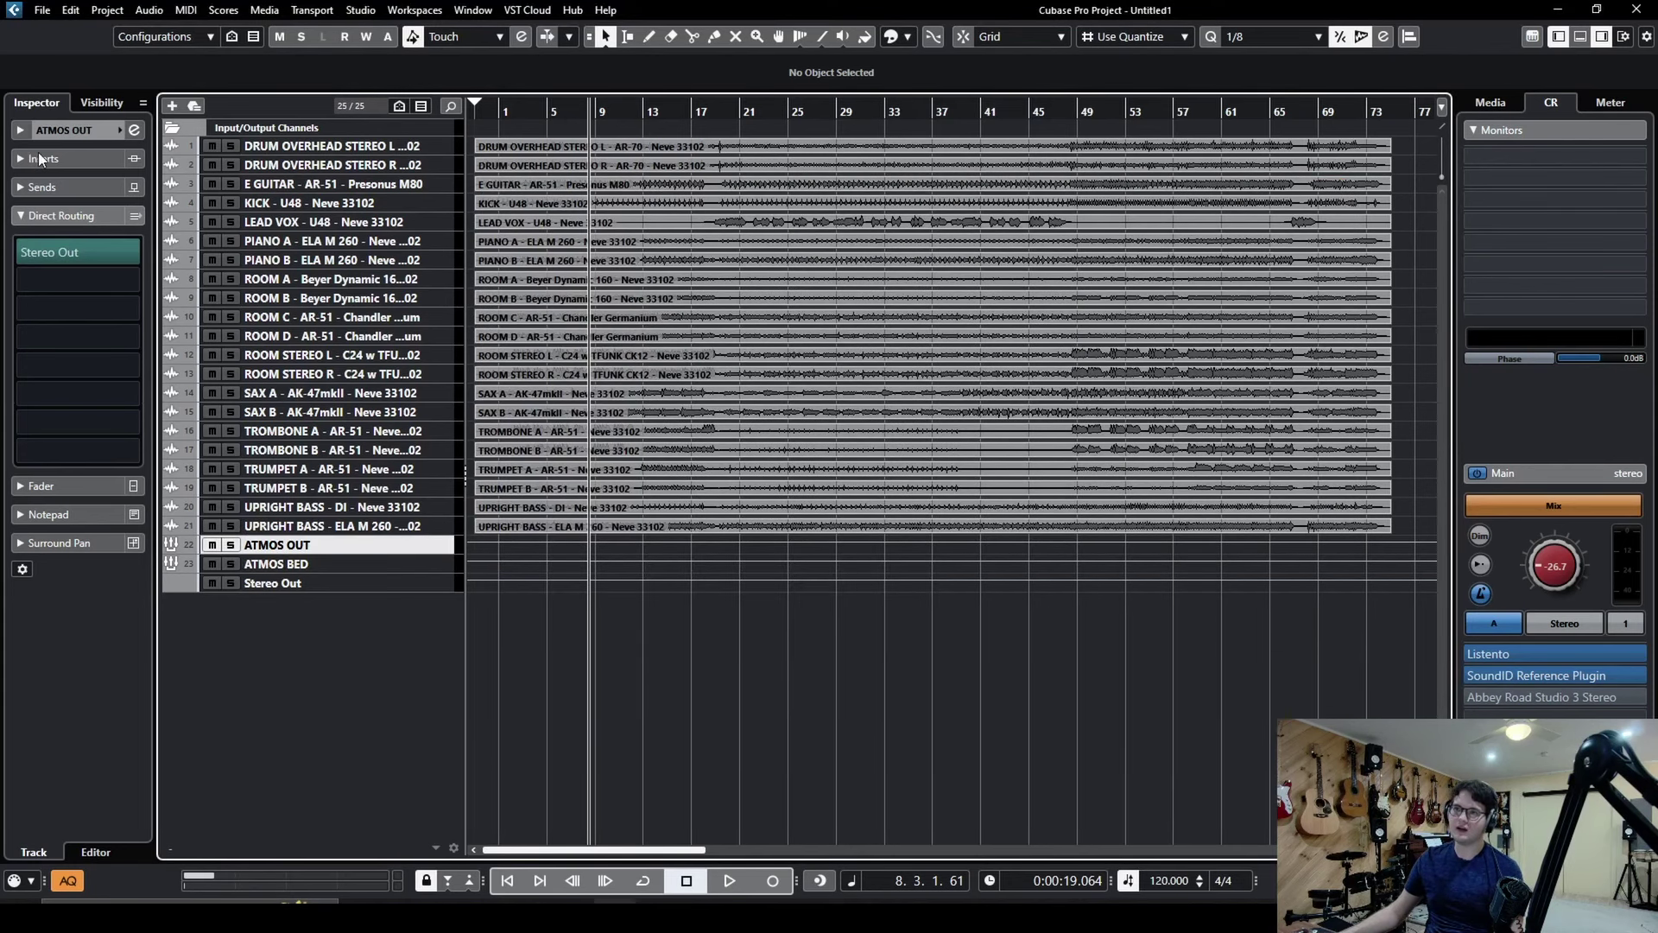
click(64, 164)
click(126, 194)
text(atmo)
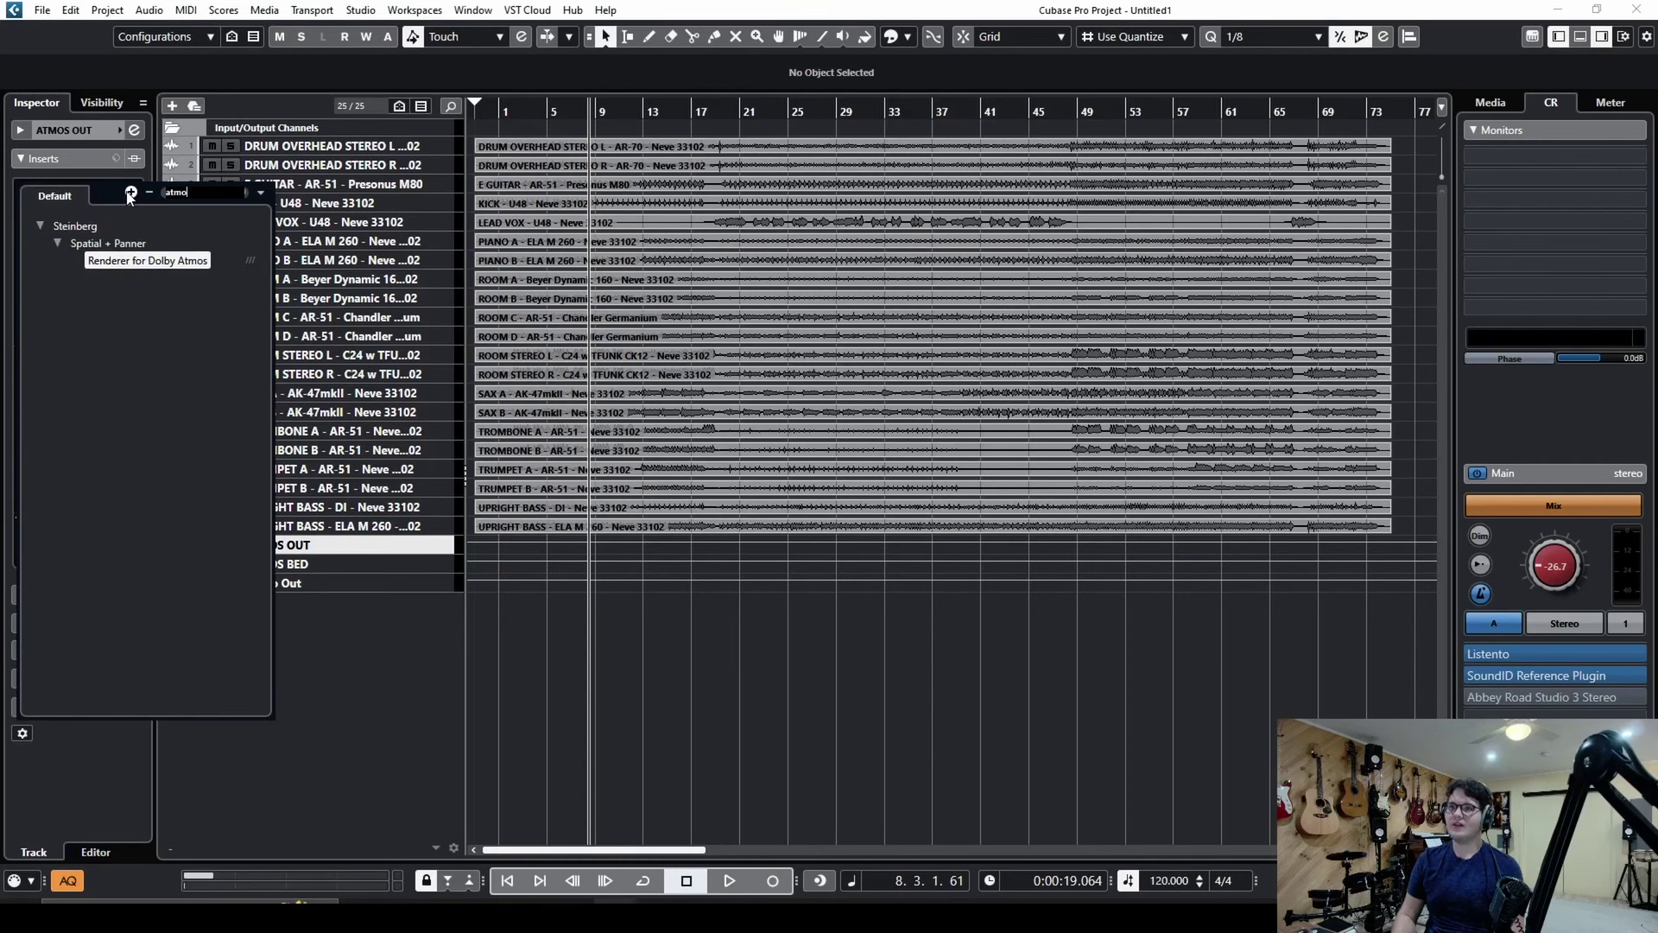
double_click(147, 260)
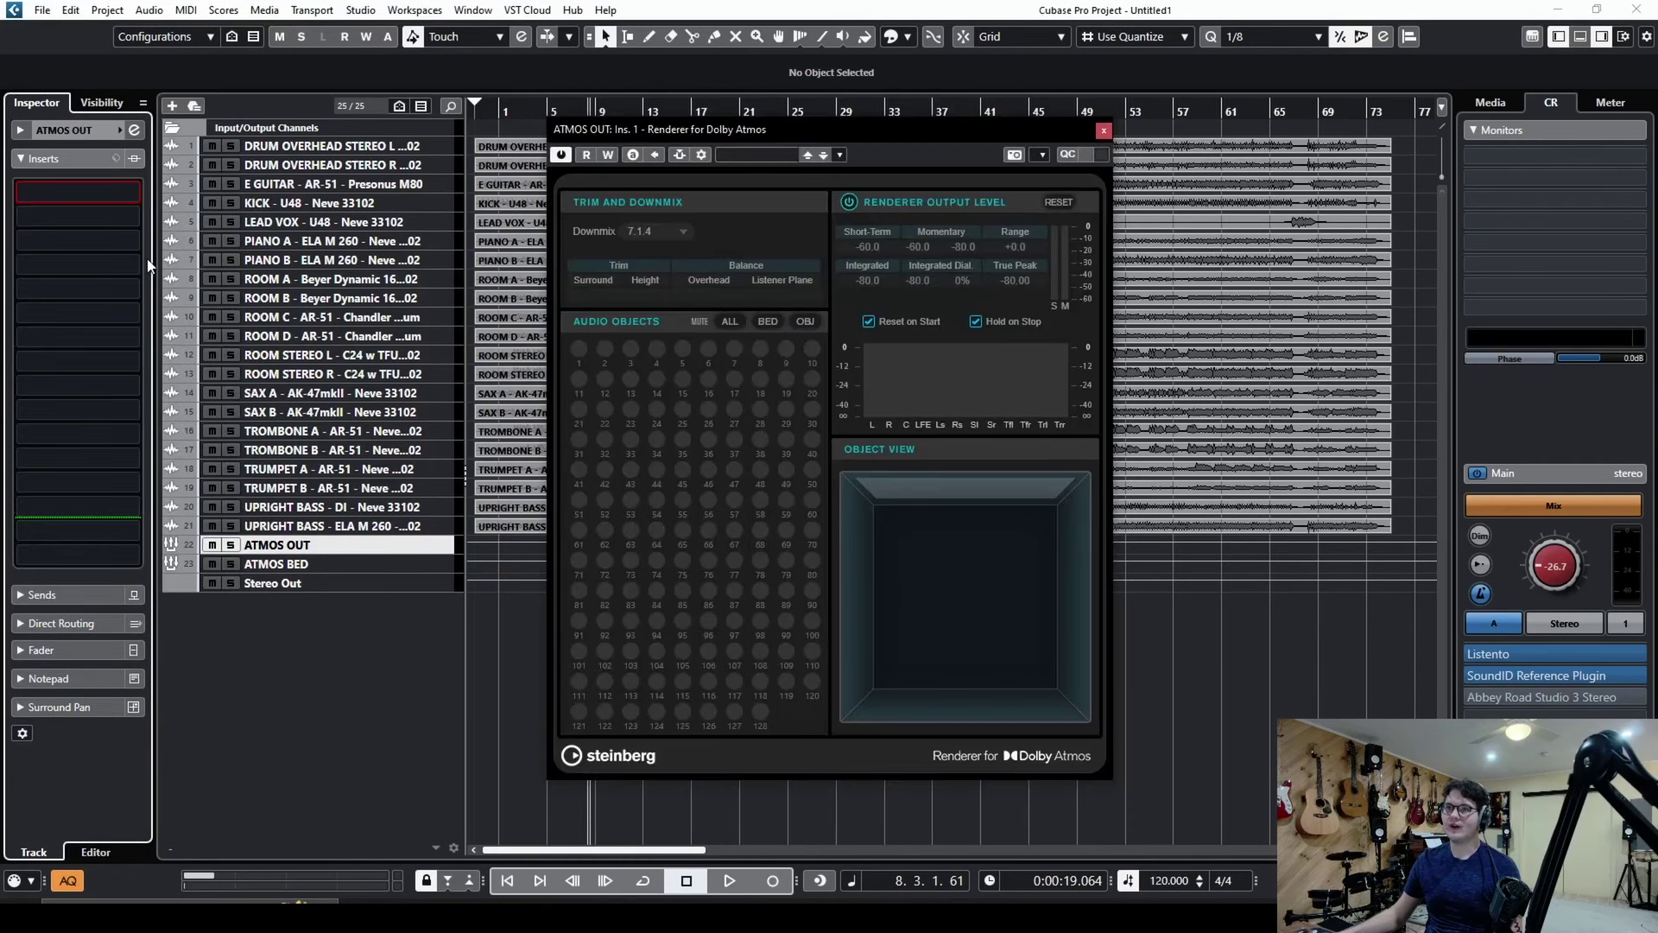
drag(931, 136, 908, 131)
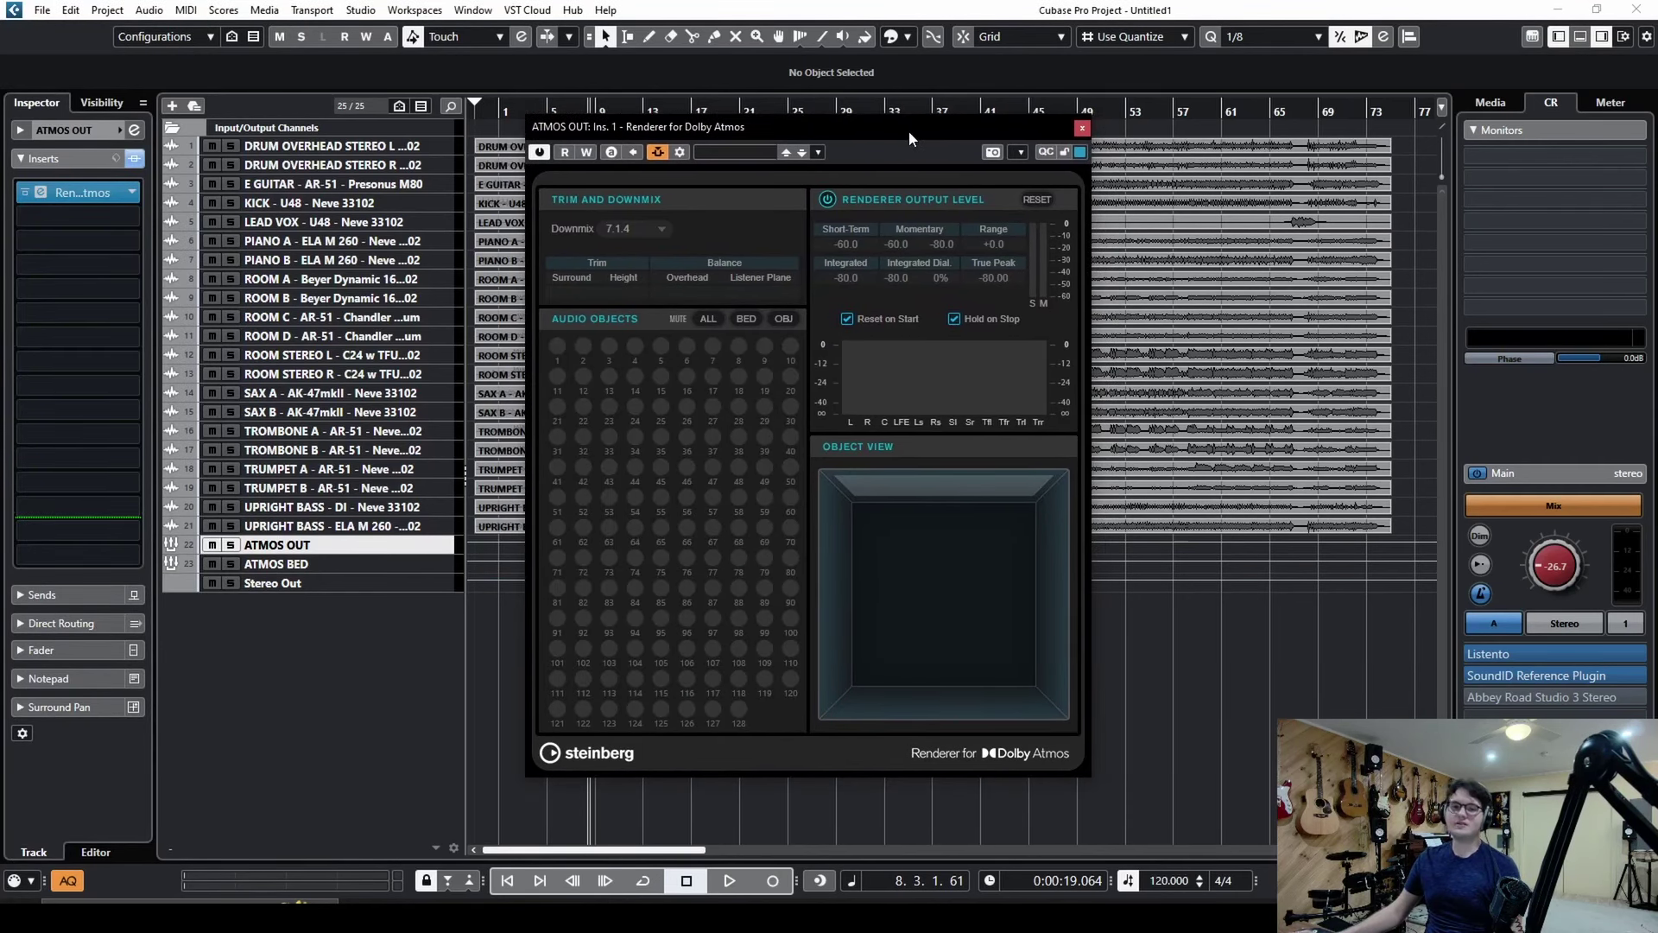
Set the renderer's downmix format to Binaural
click(627, 230)
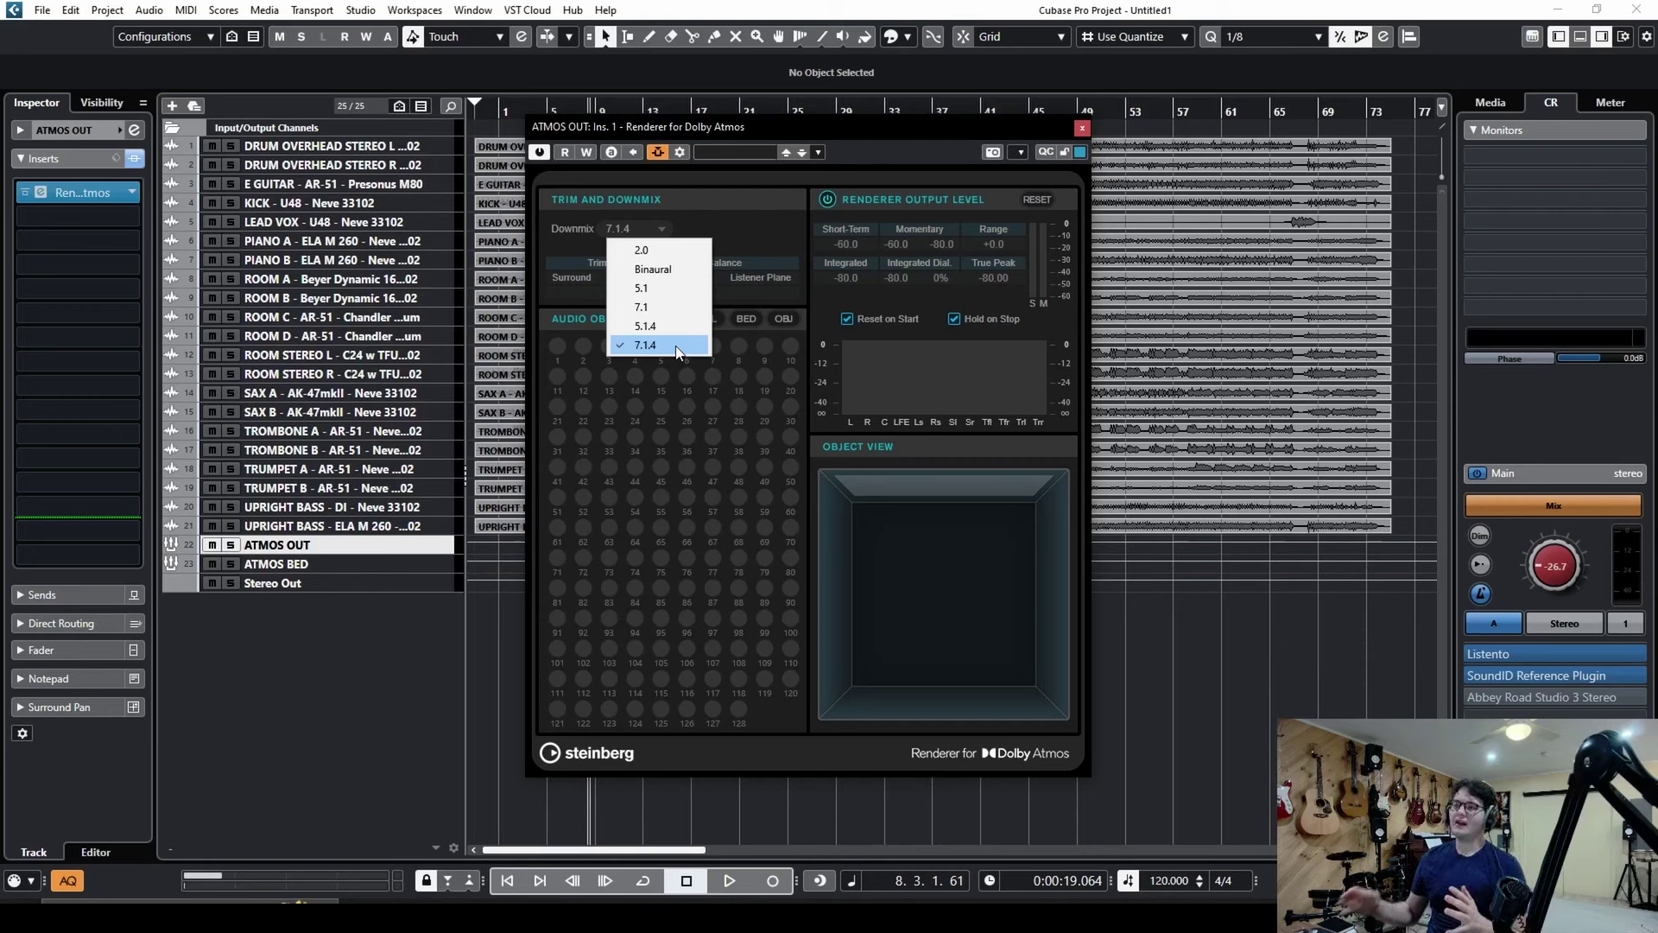
click(688, 267)
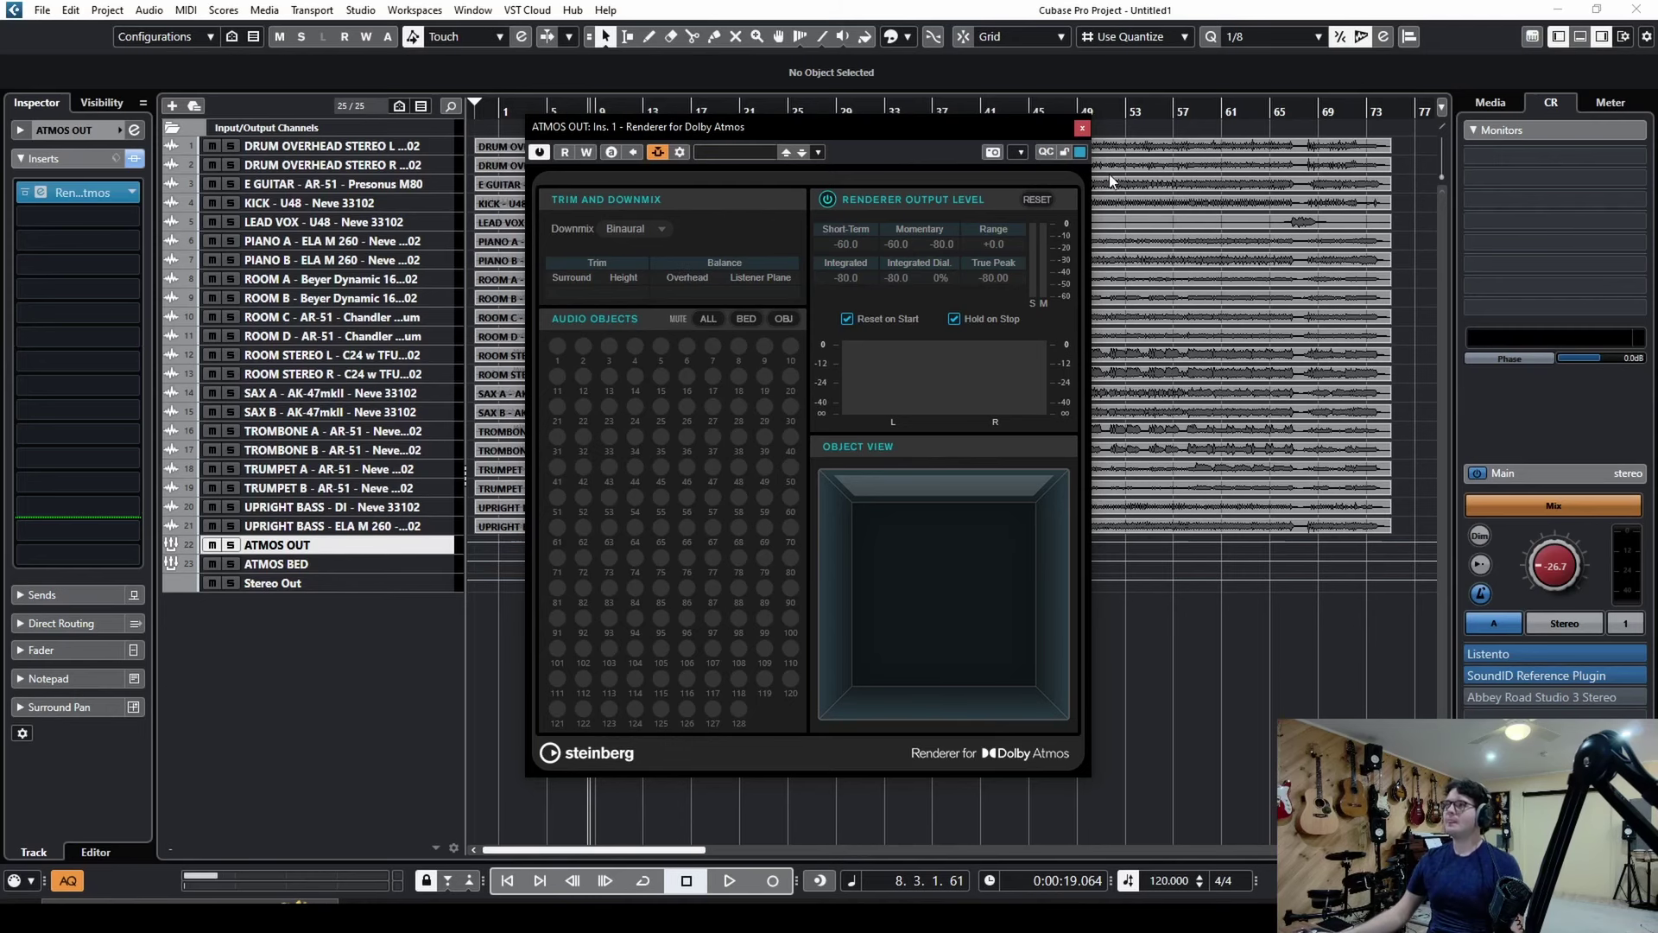
drag(887, 133, 899, 132)
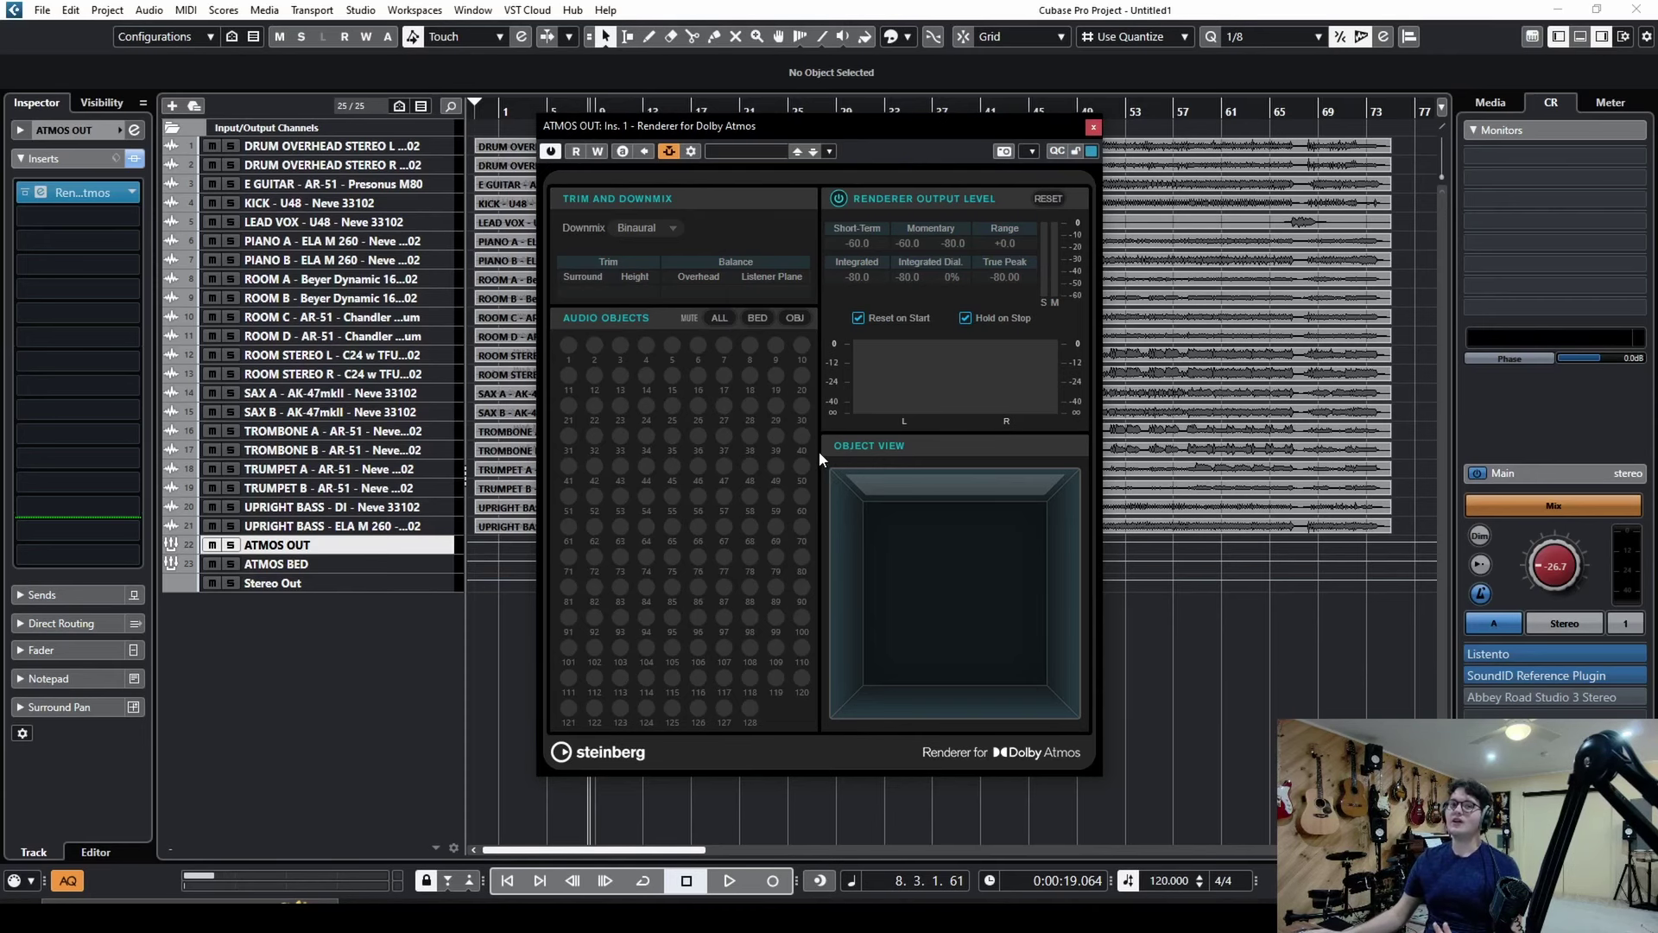
key(ctrl+w)
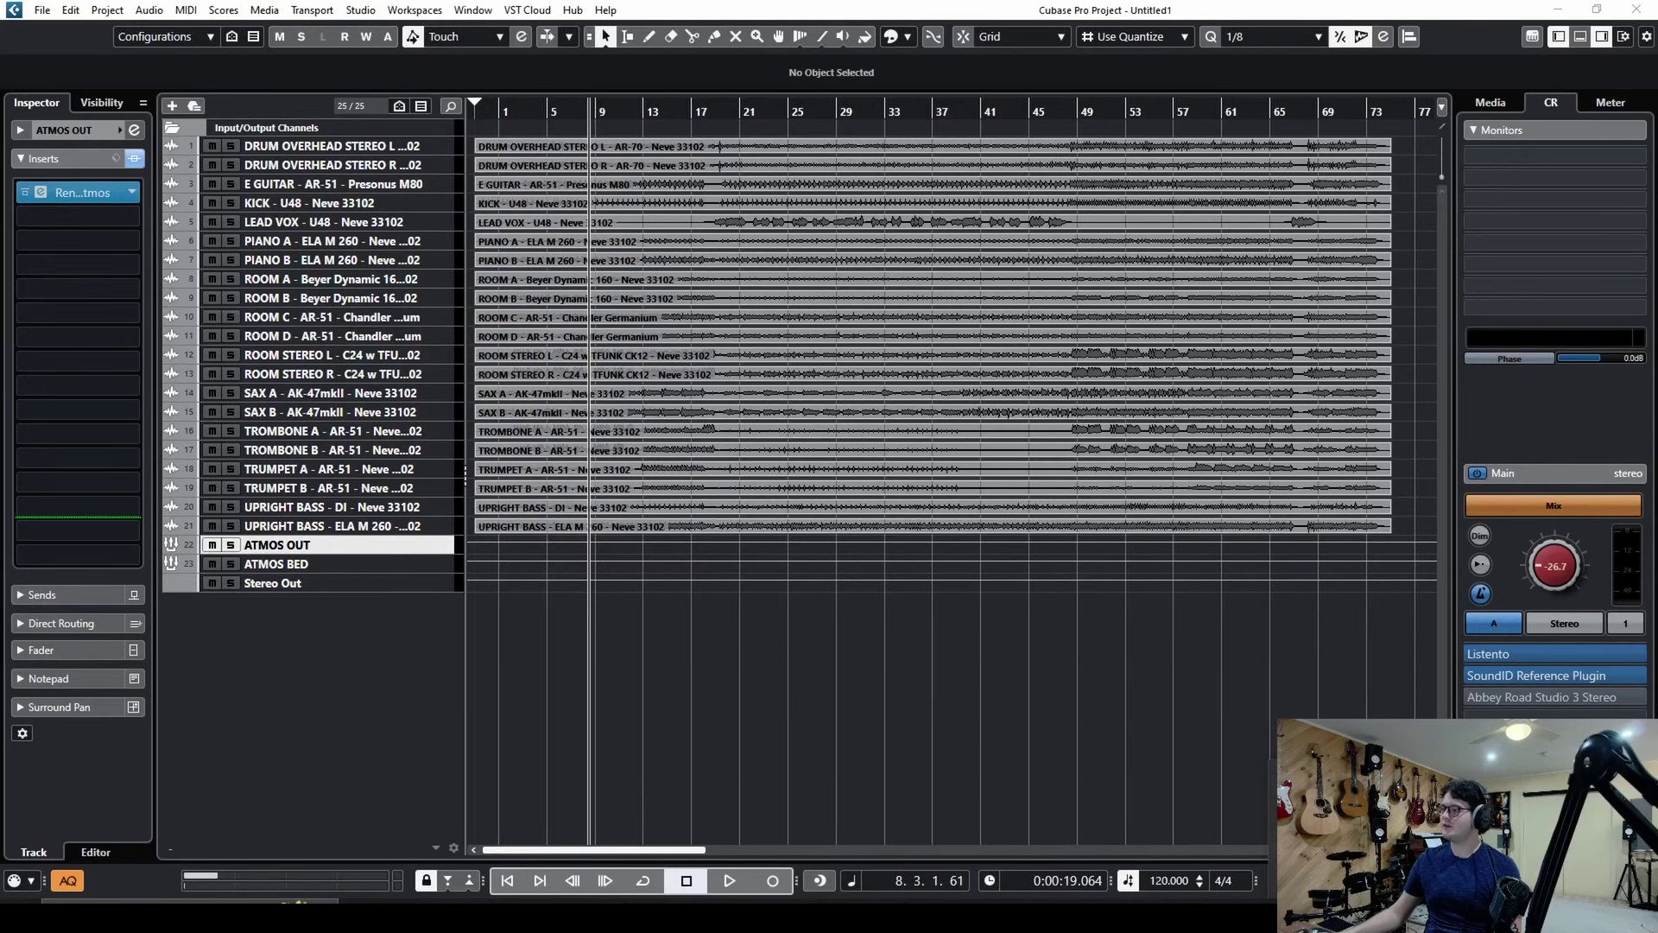
Switch to the Audient iD mixer to check the ASIO buffer size, then close it and the renderer window
click(699, 916)
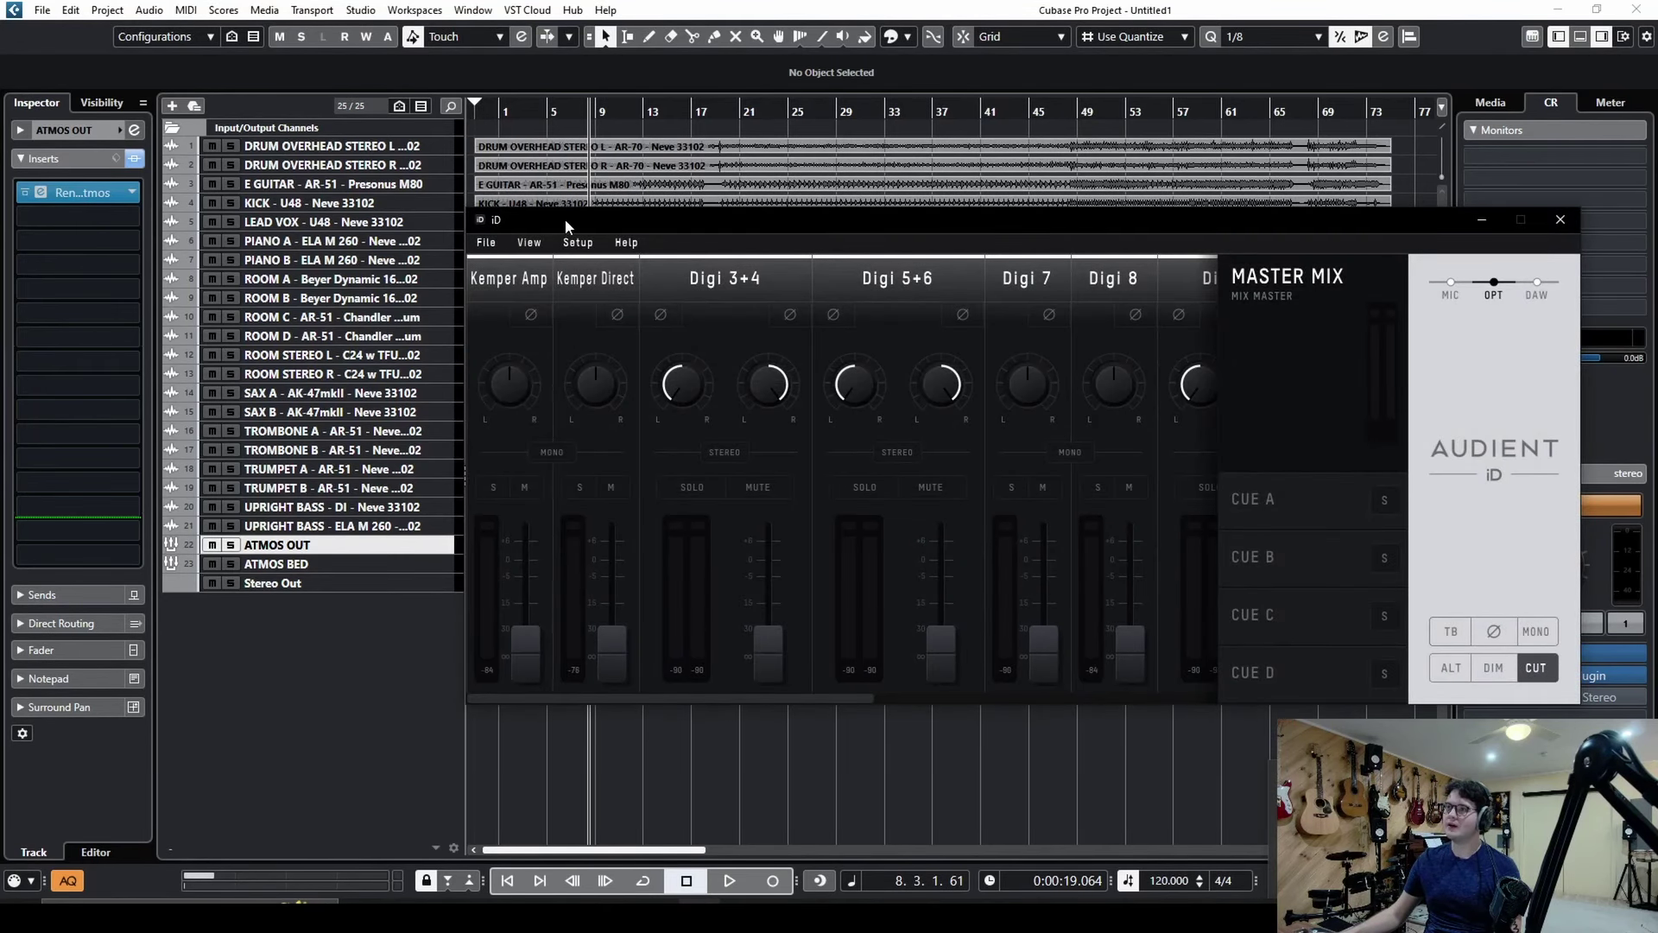
drag(565, 220, 449, 210)
click(418, 233)
mouse_move(463, 233)
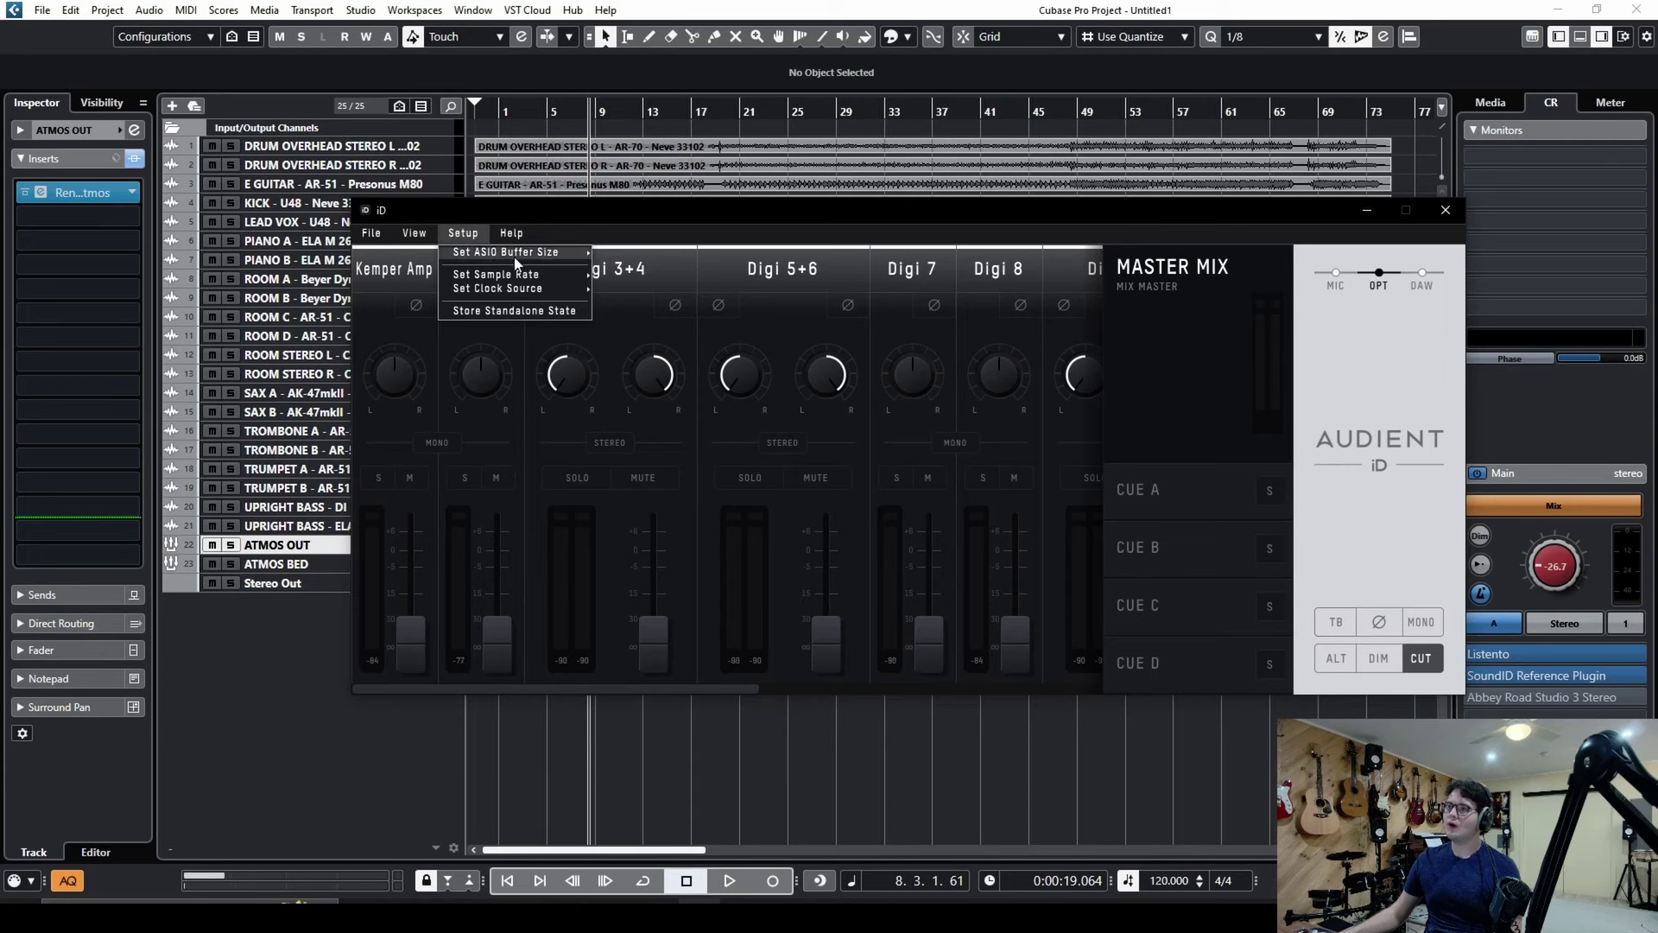
mouse_move(520, 255)
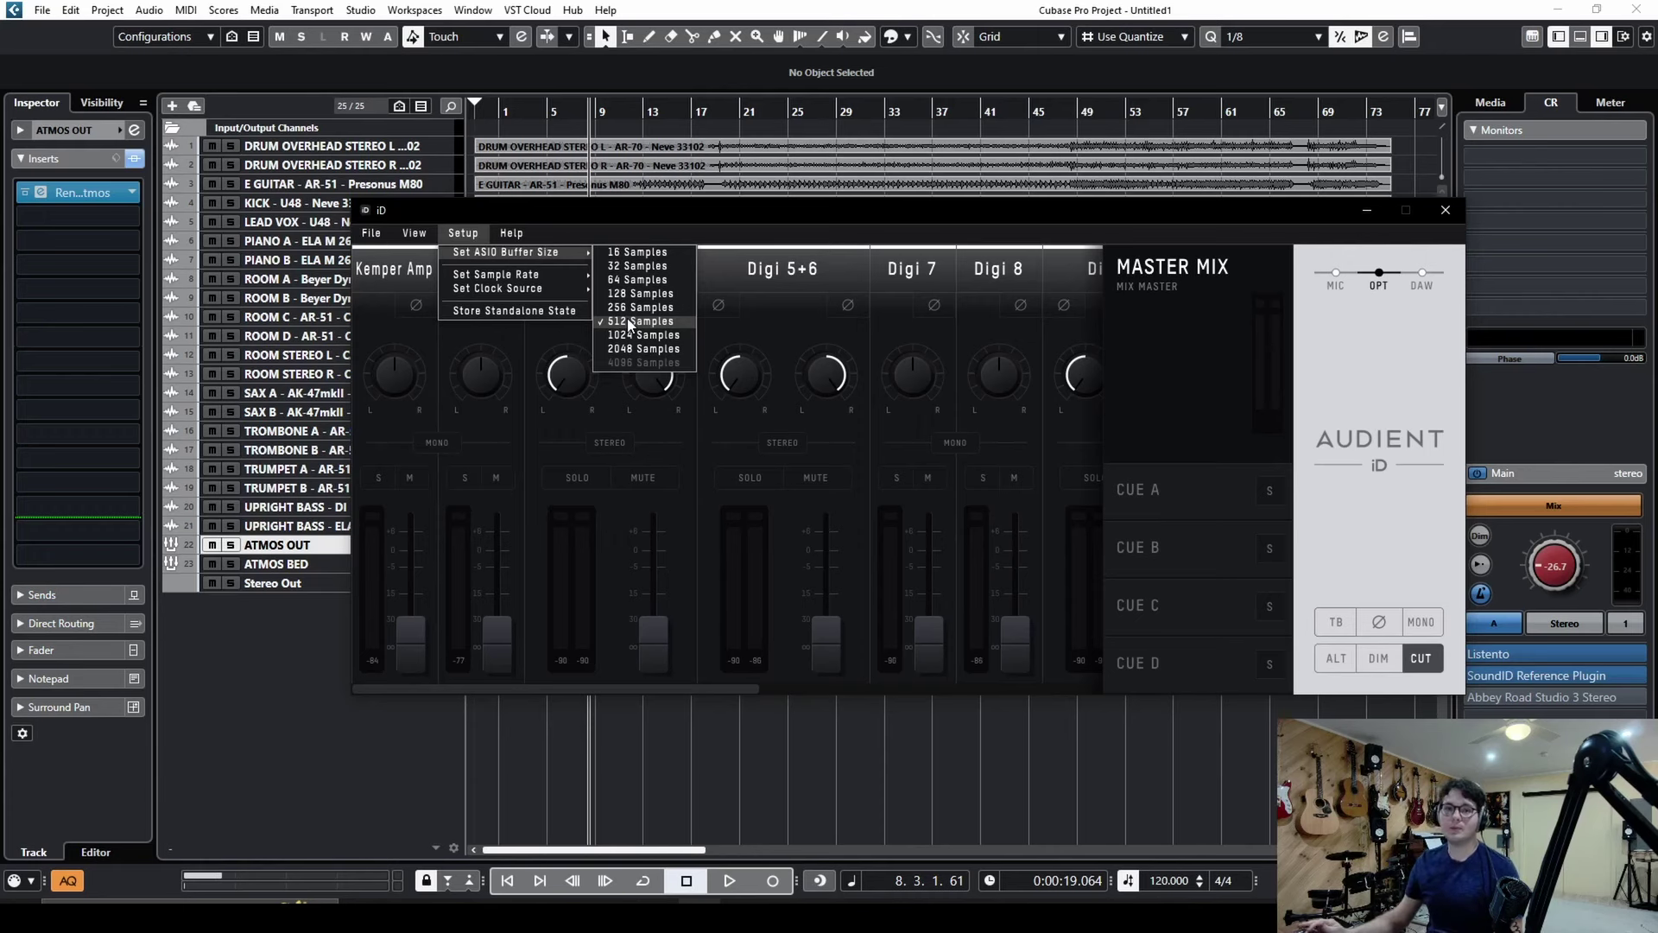
click(1444, 214)
click(1444, 214)
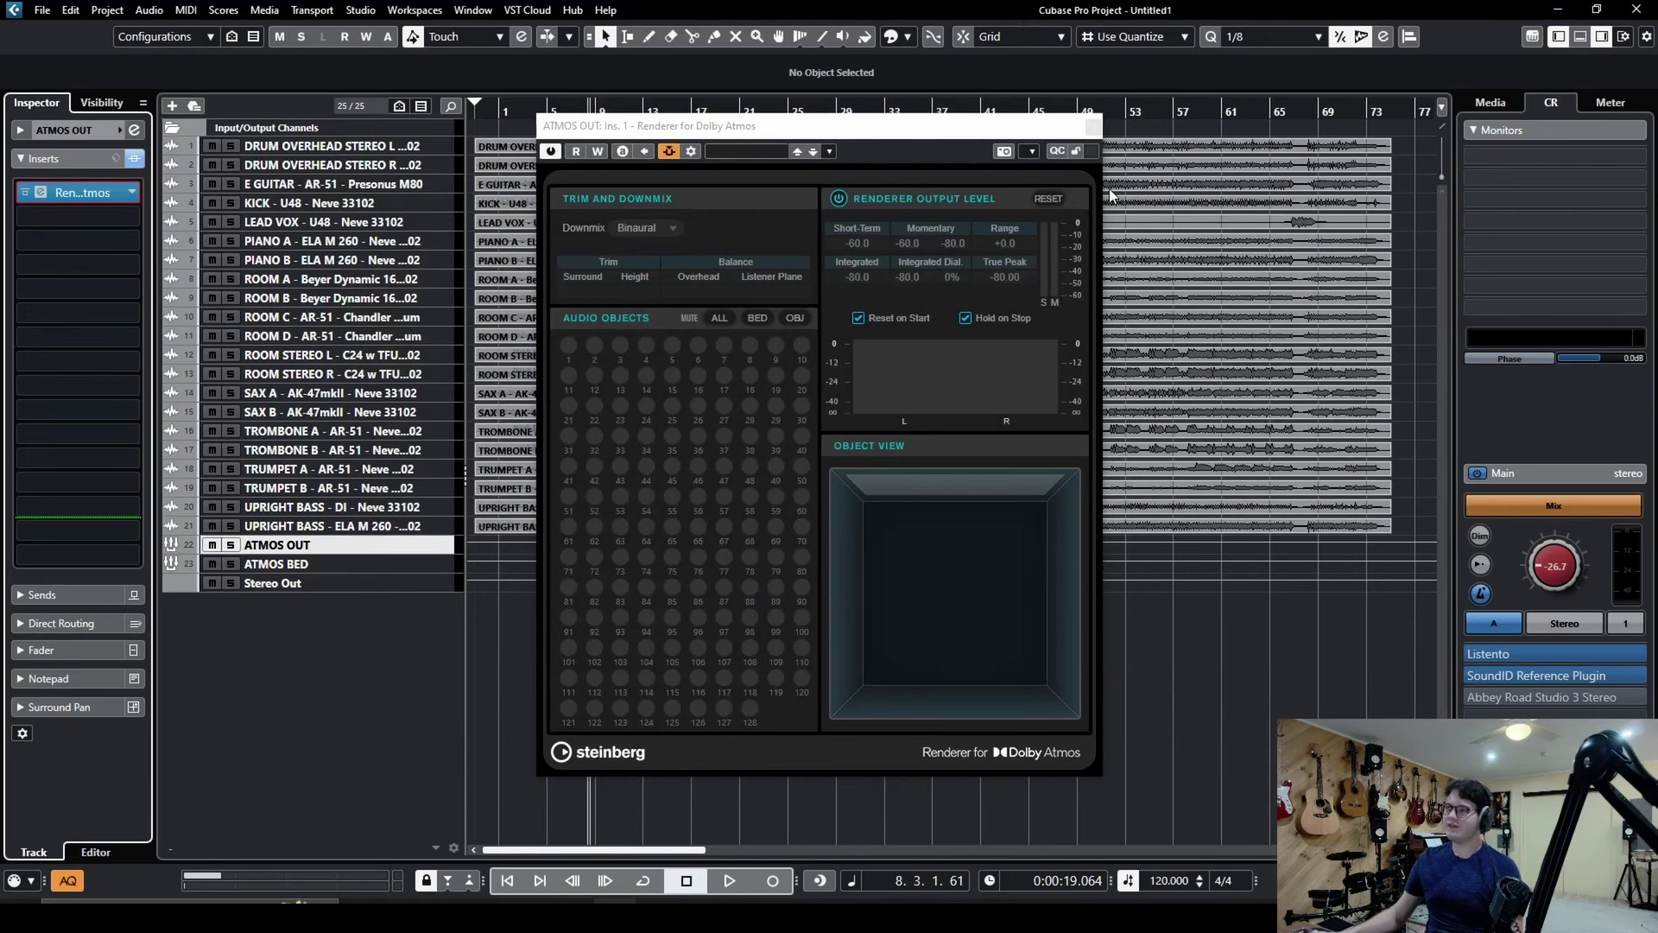
click(1094, 128)
click(107, 10)
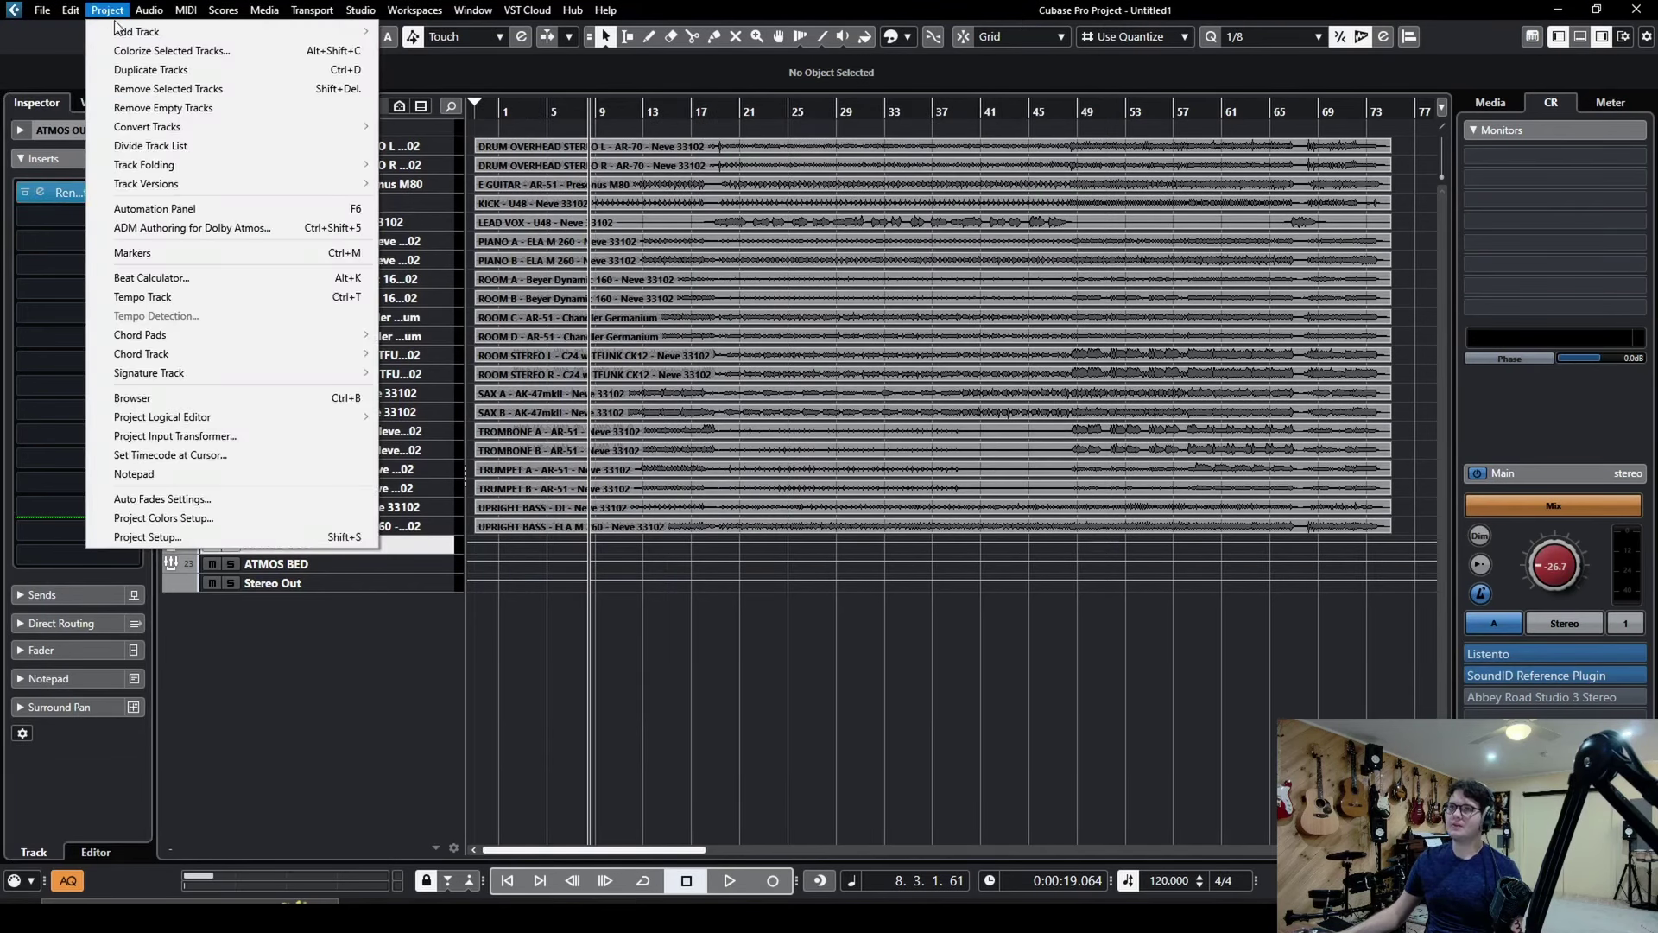
click(210, 229)
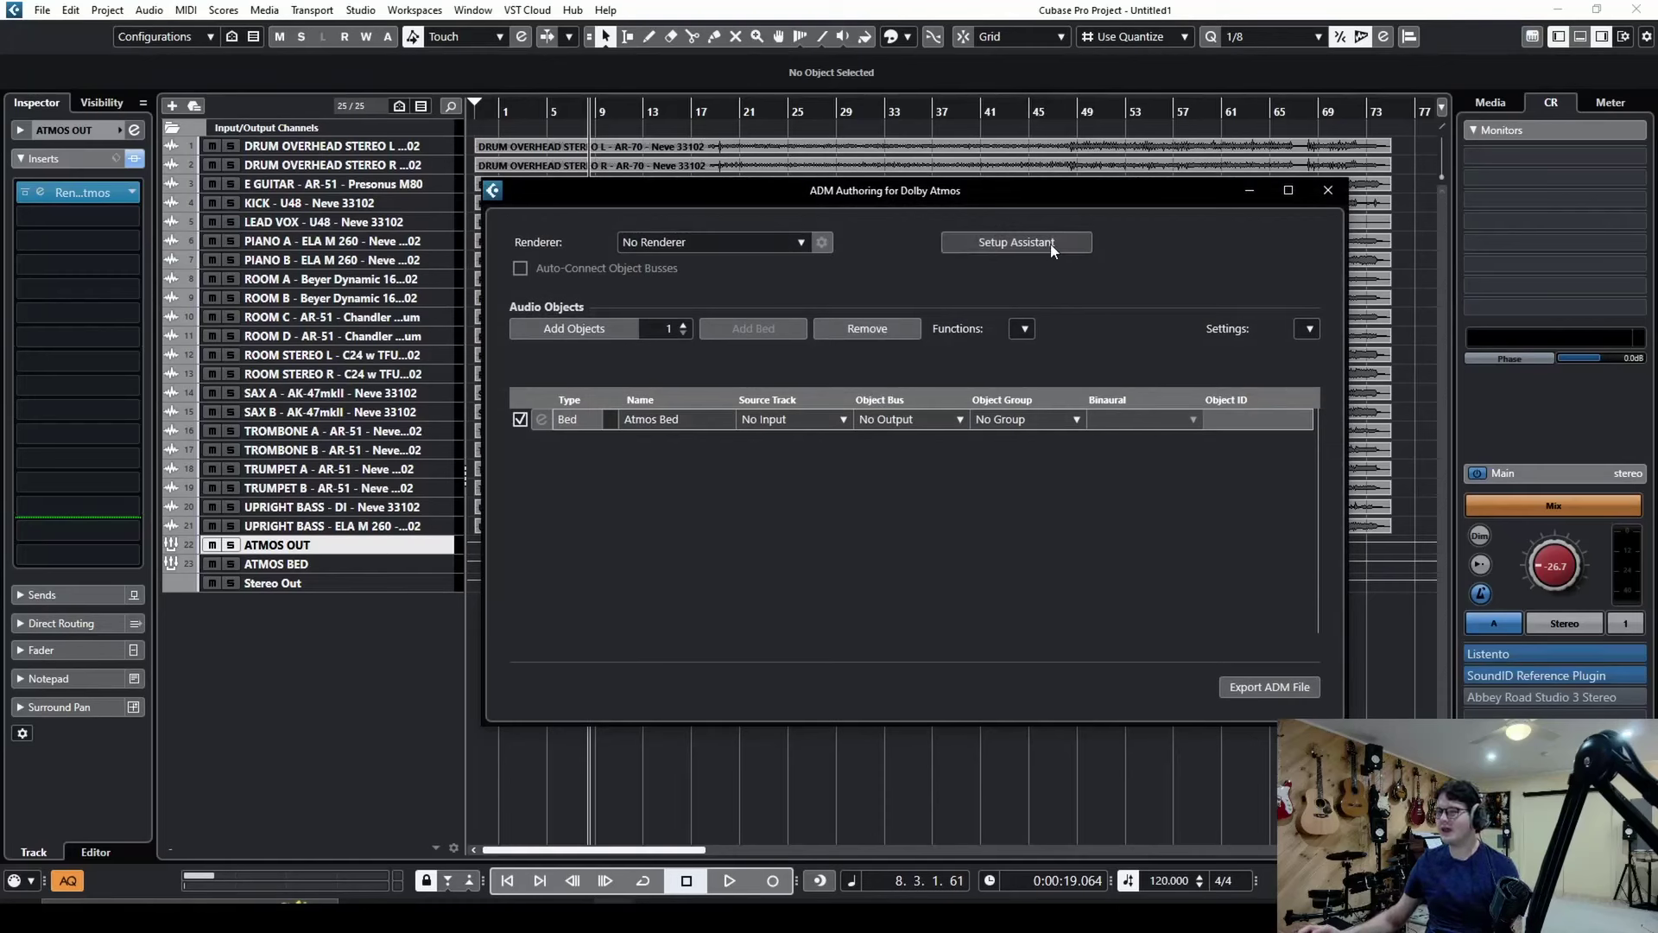
click(1330, 190)
Check the project's sample rate in Project Setup
click(111, 11)
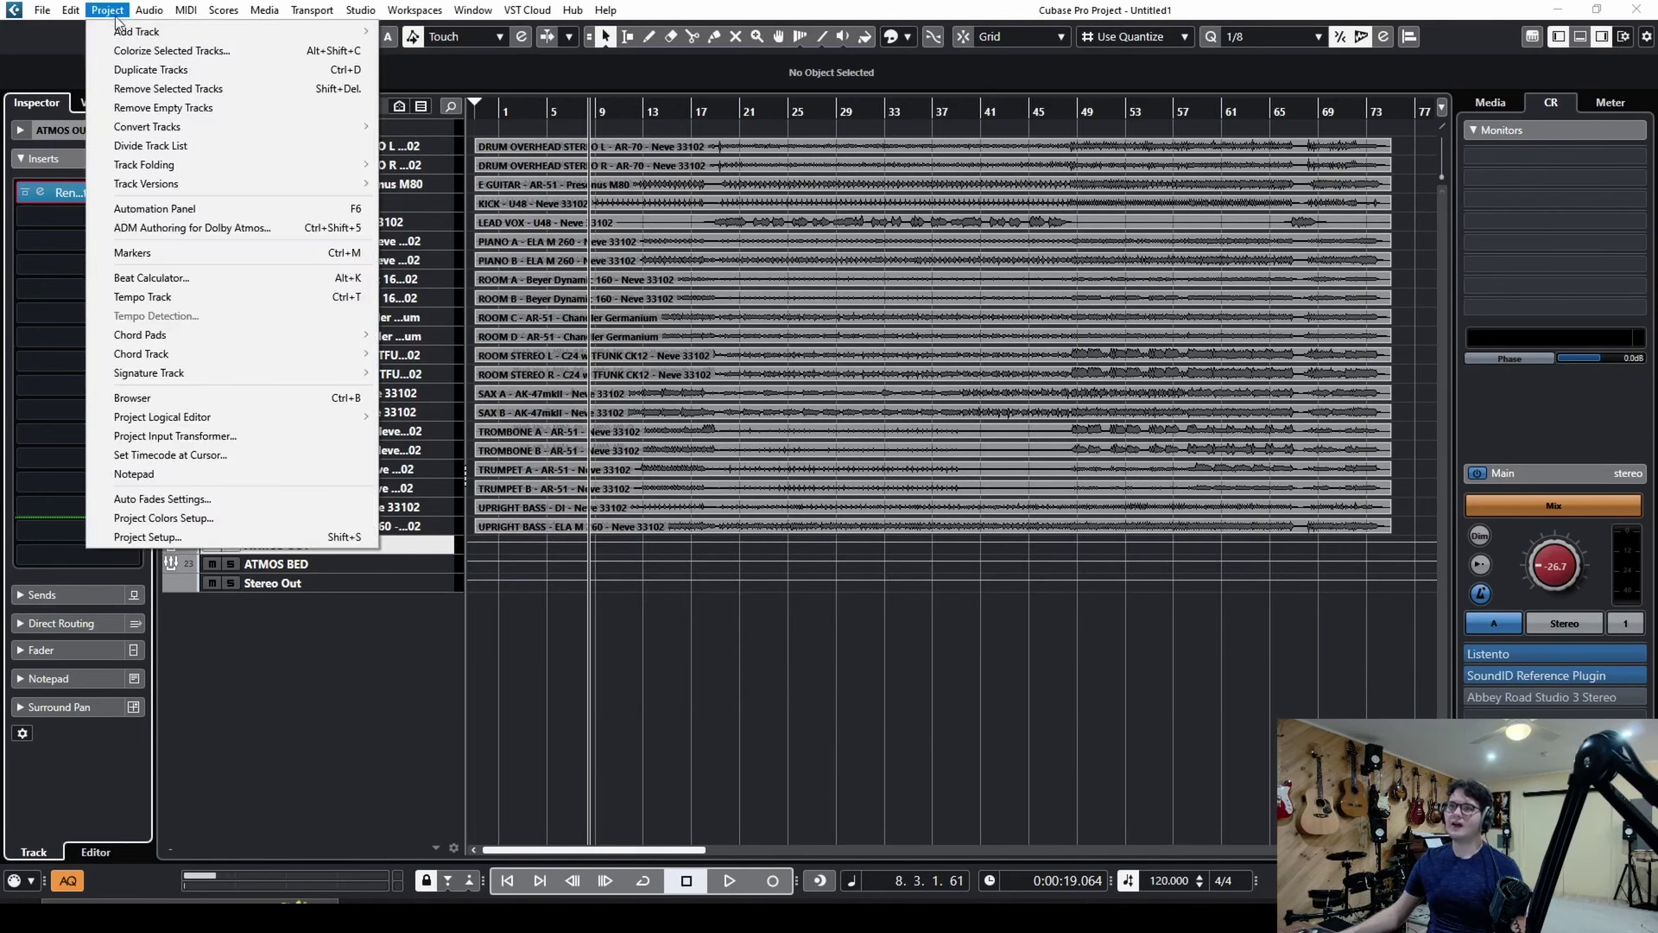
click(218, 537)
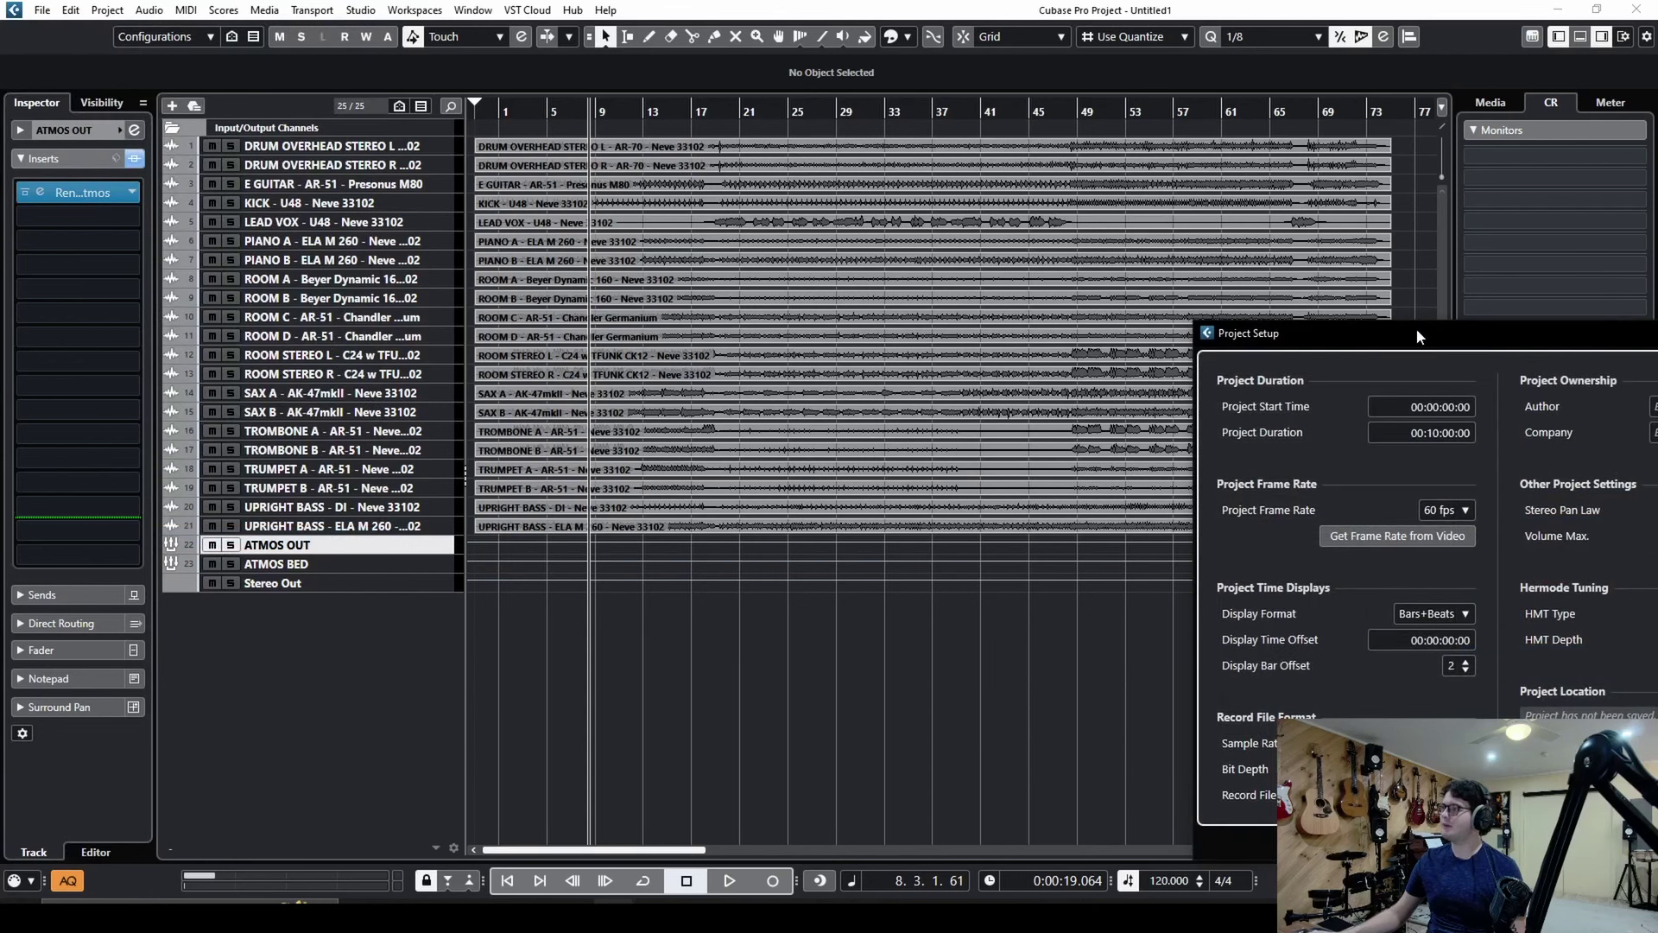
drag(1416, 328, 672, 226)
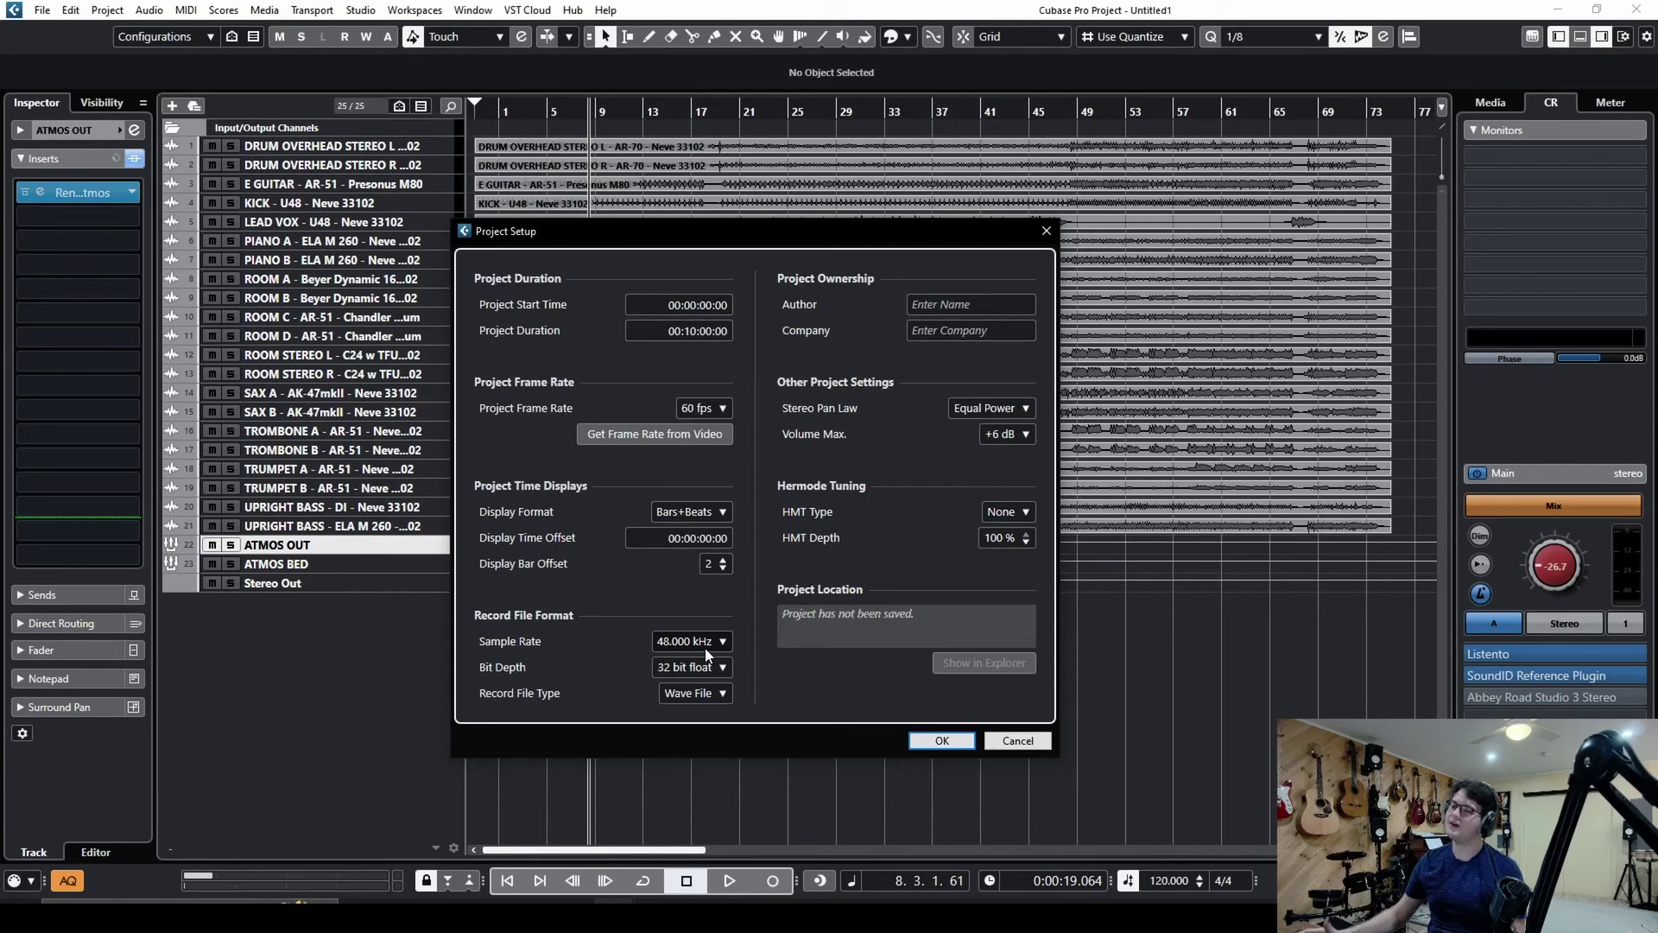
click(941, 741)
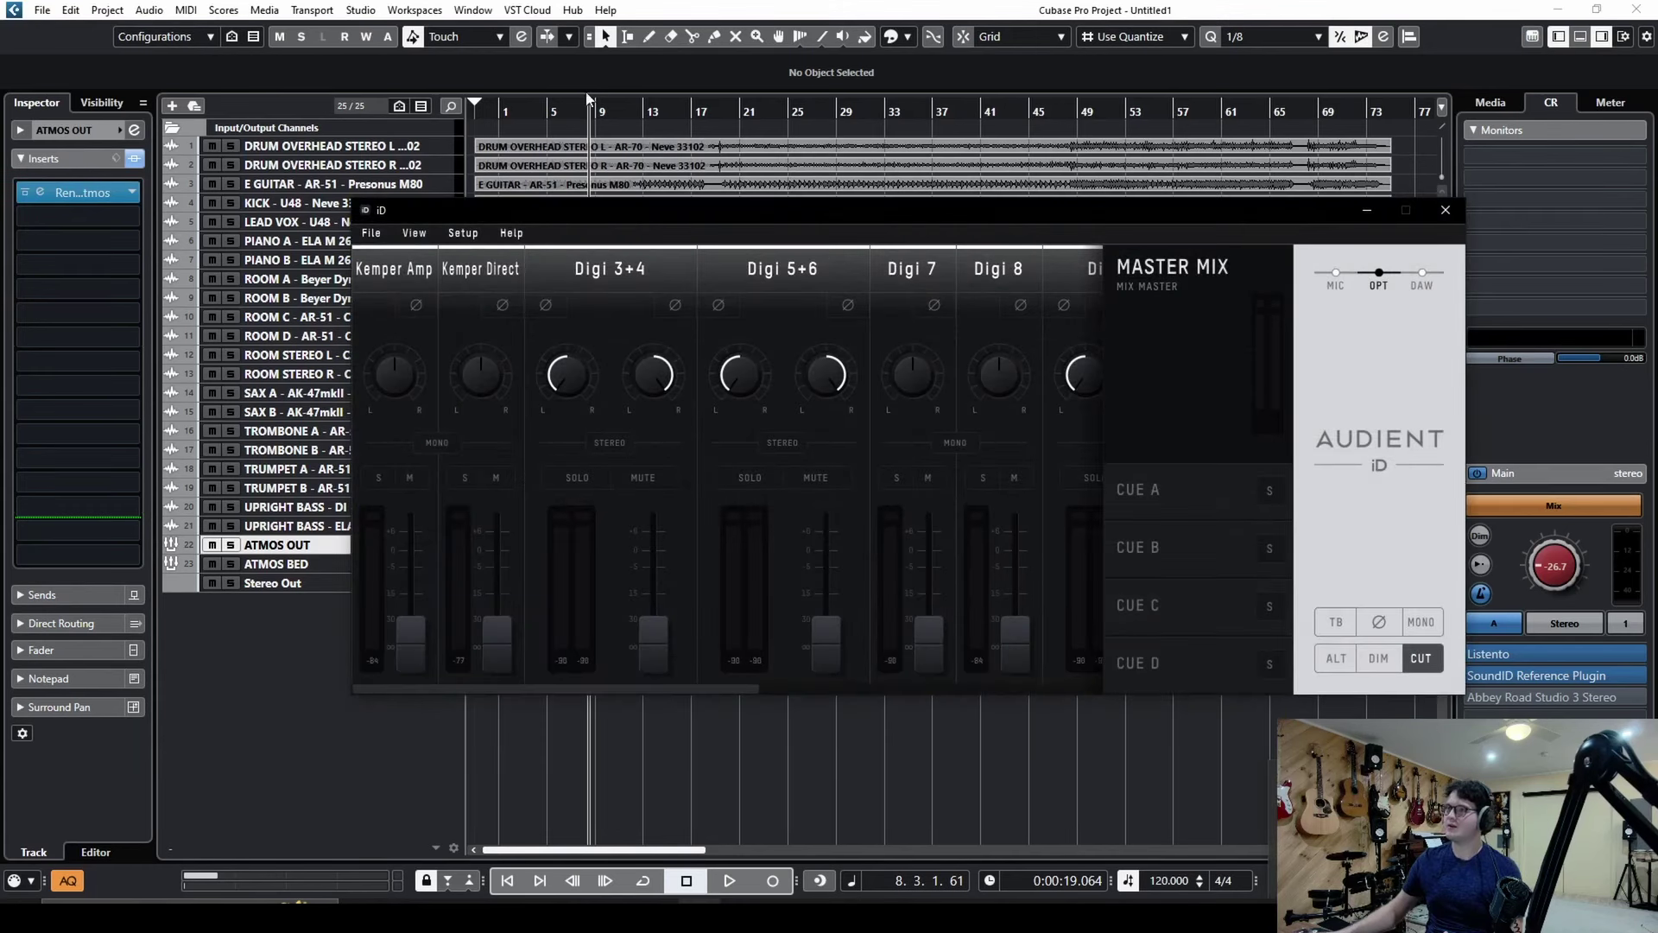
Check the interface's sample rate in the Audient iD mixer and return to the Cubase project
click(463, 232)
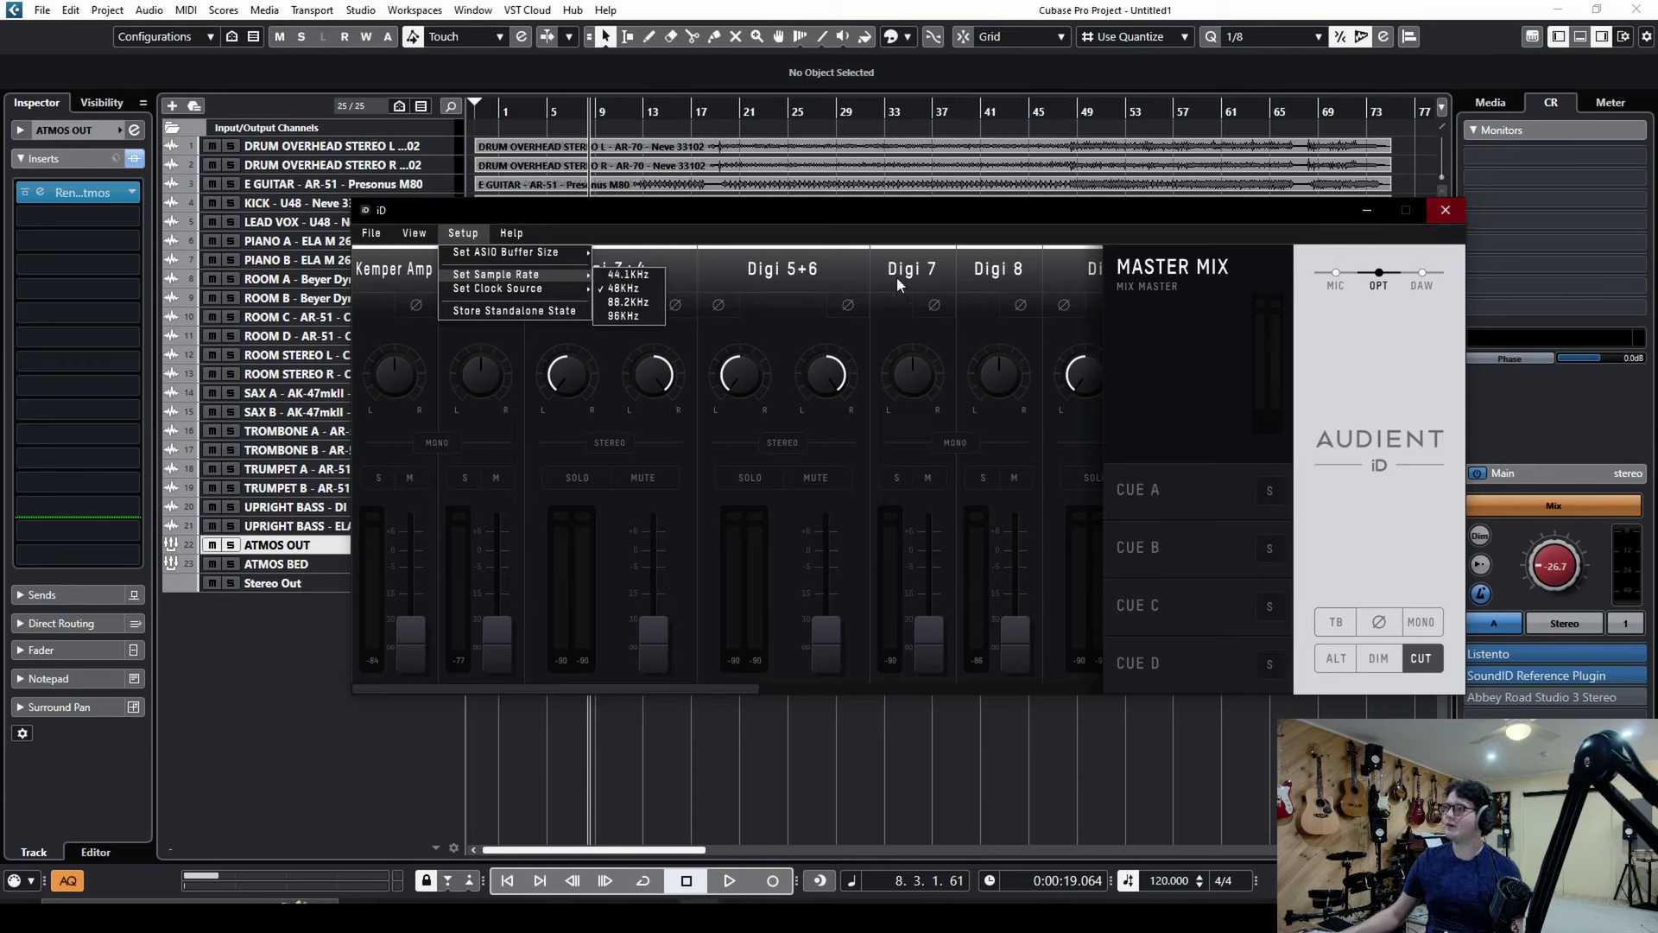
drag(867, 211, 787, 242)
click(1369, 238)
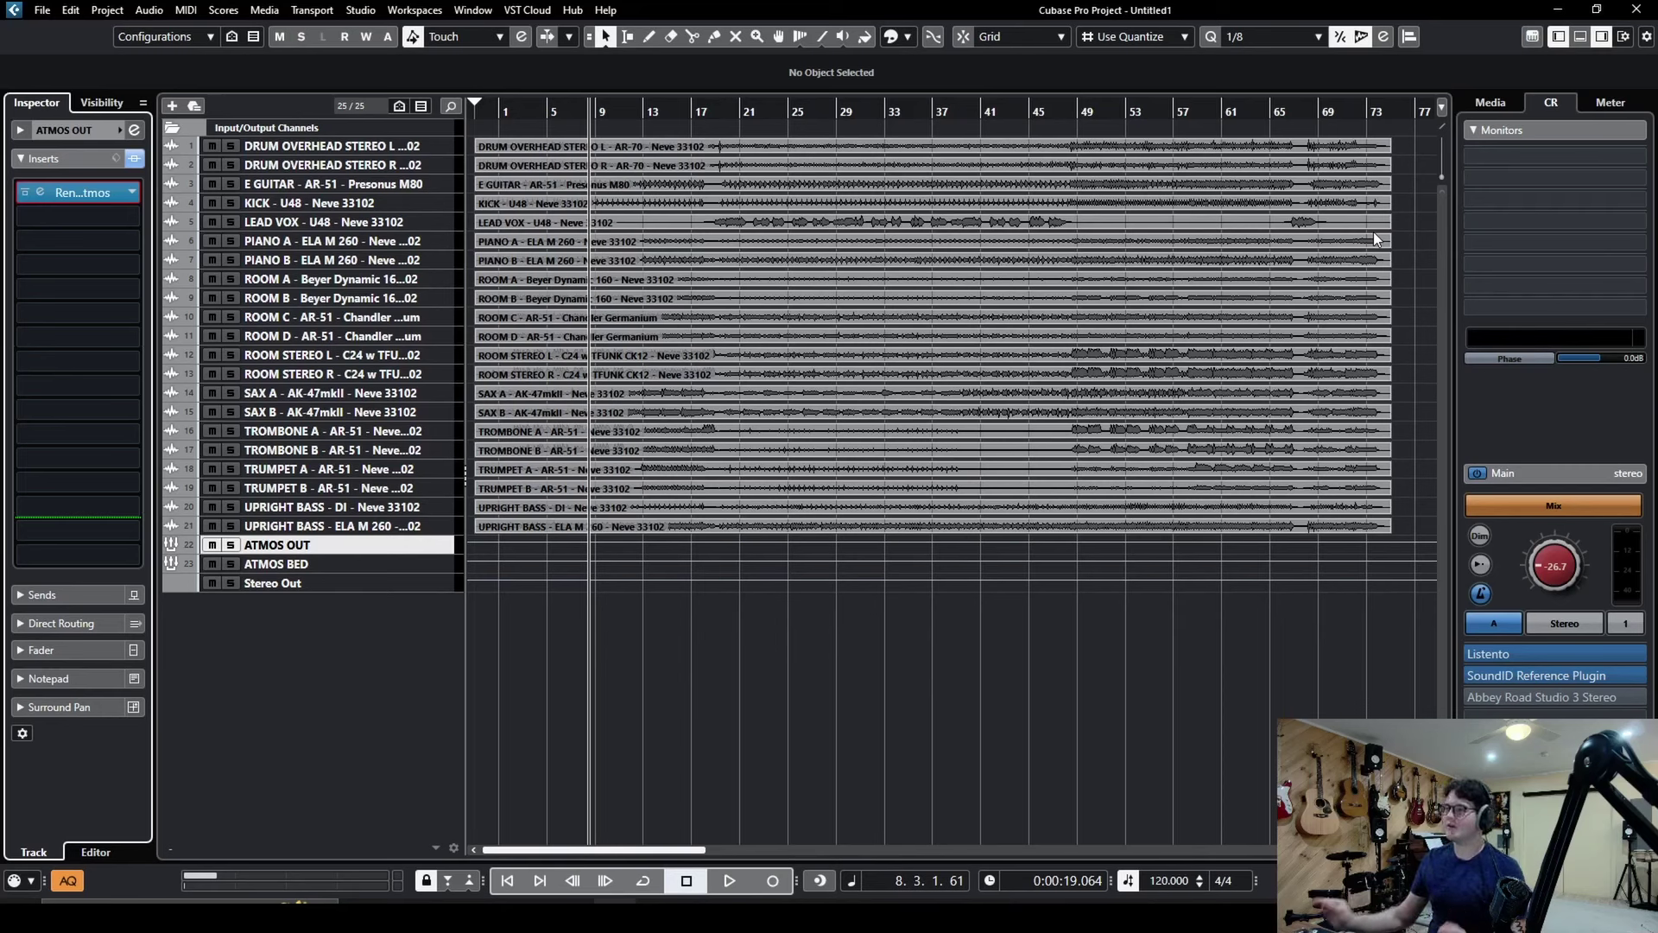
click(625, 624)
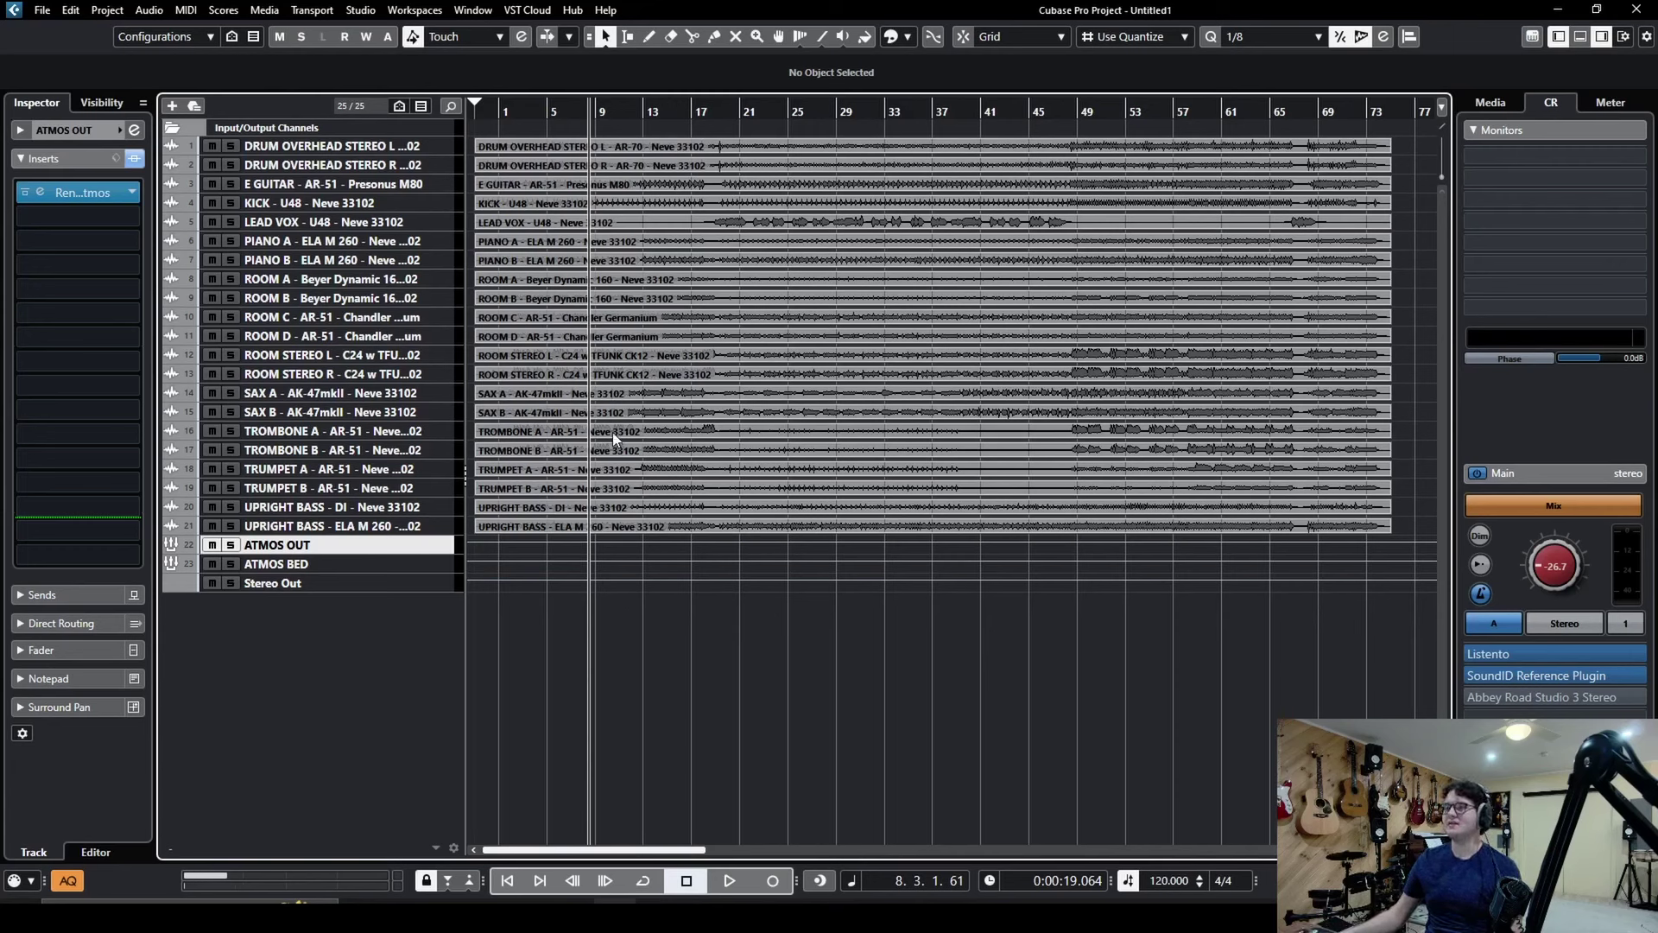
Return the project cursor to the start and choose Renderer for Dolby Atmos as the renderer in ADM Authoring for Dolby Atmos
key(Home)
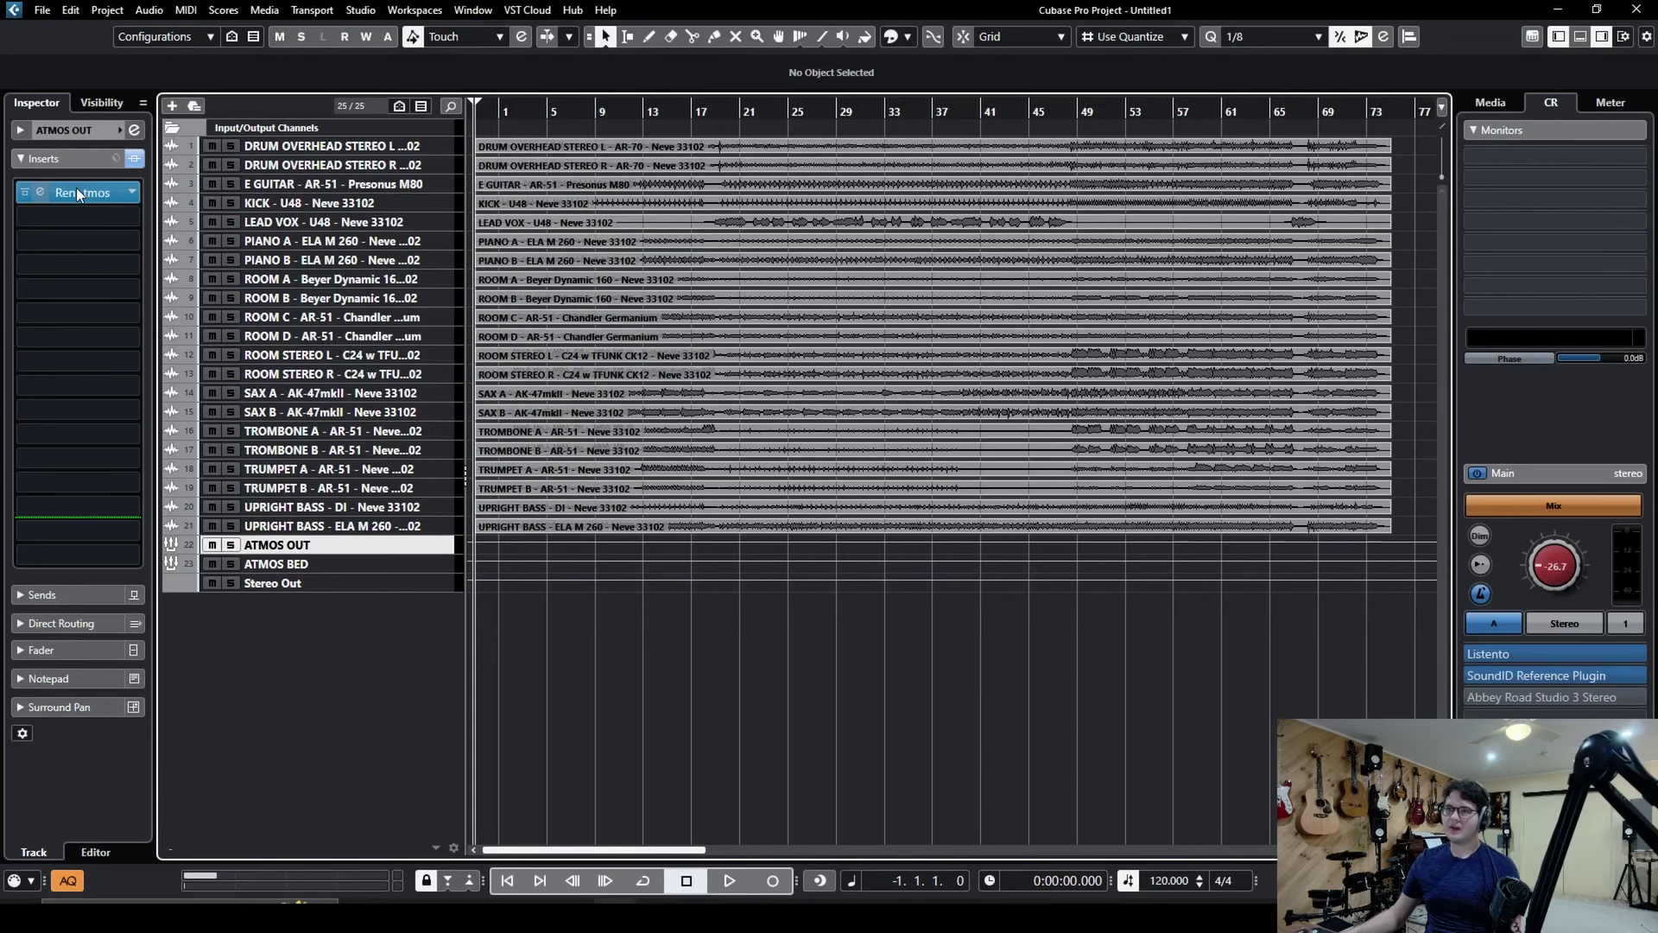
click(121, 10)
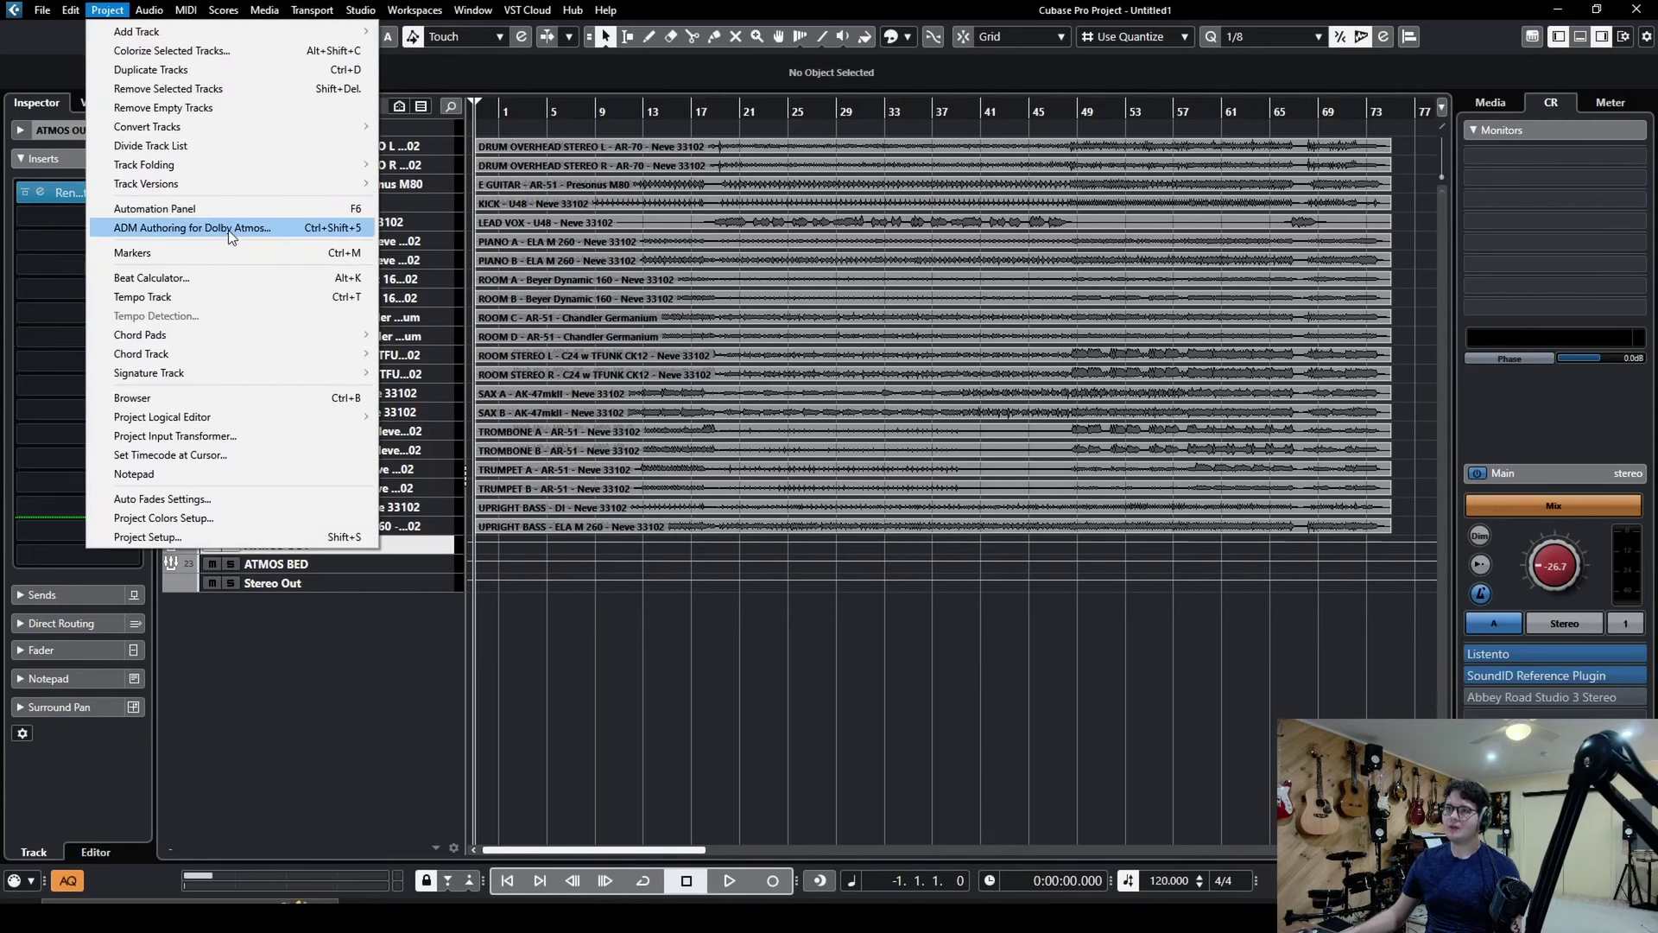
click(228, 230)
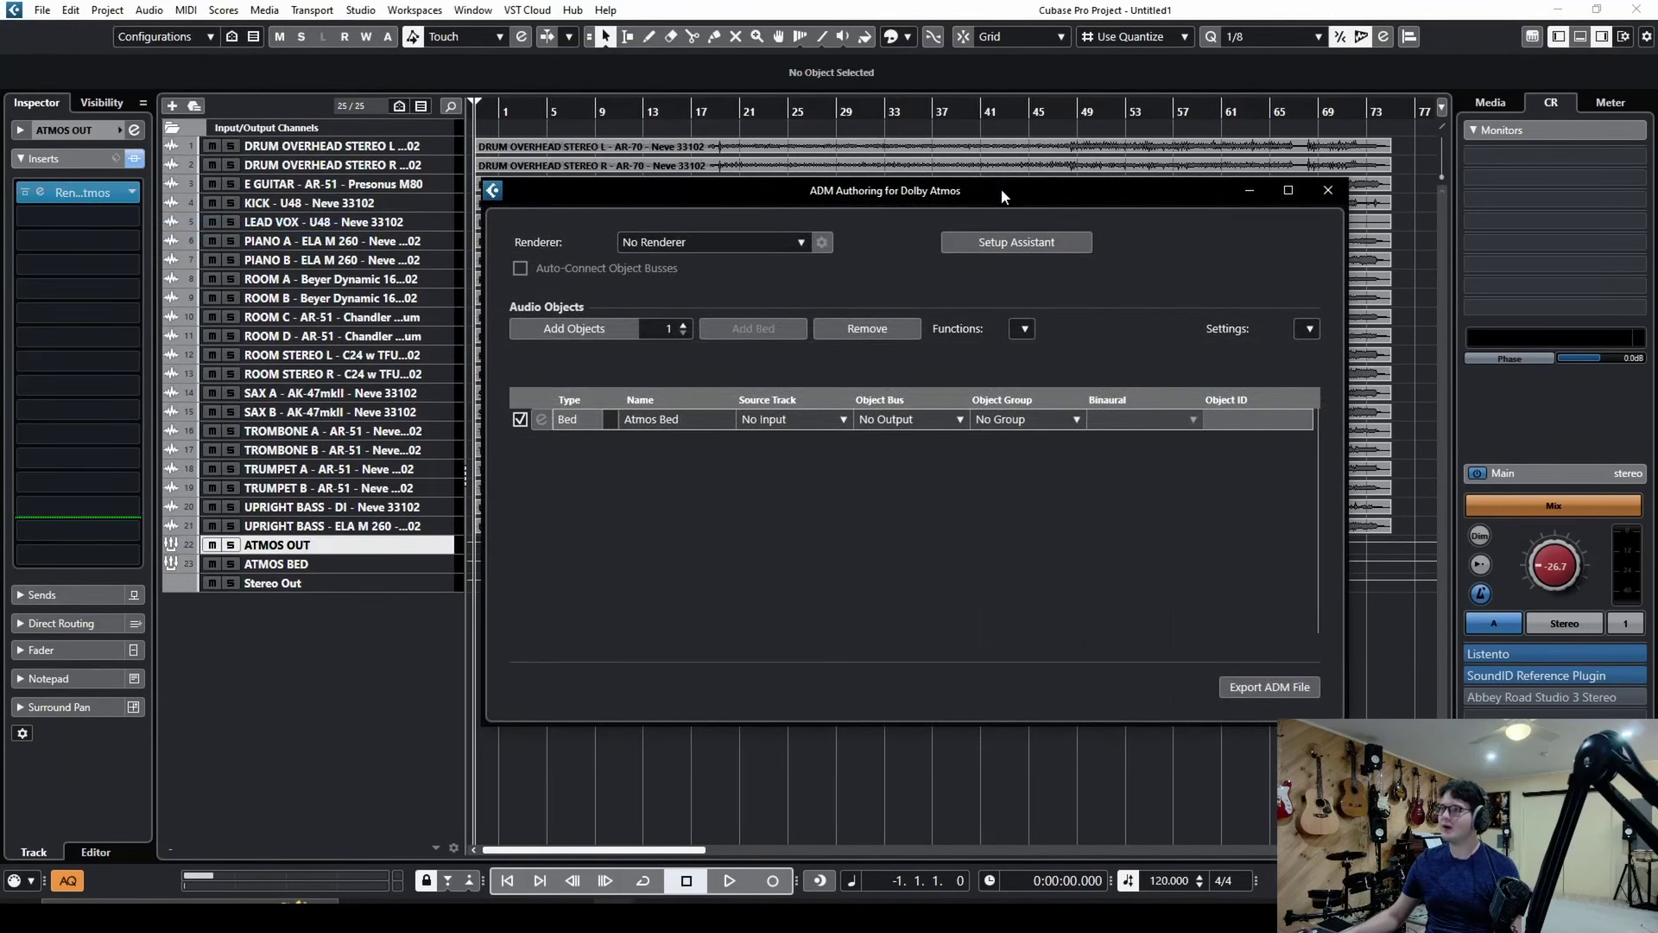
drag(1002, 185, 1007, 161)
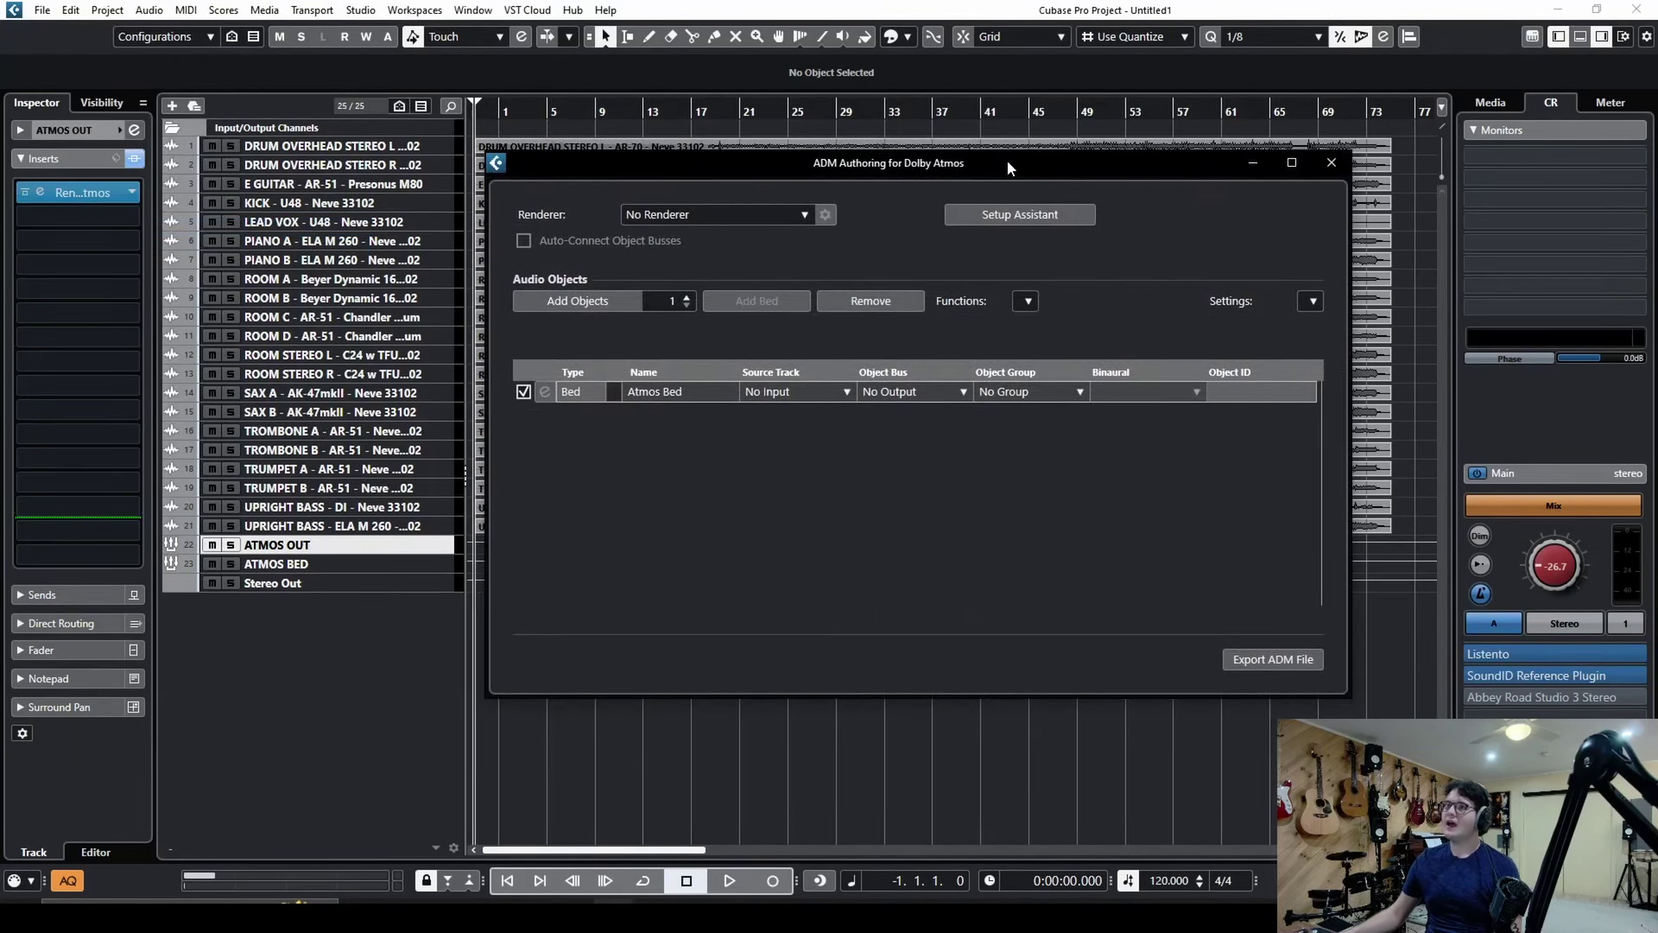
click(697, 216)
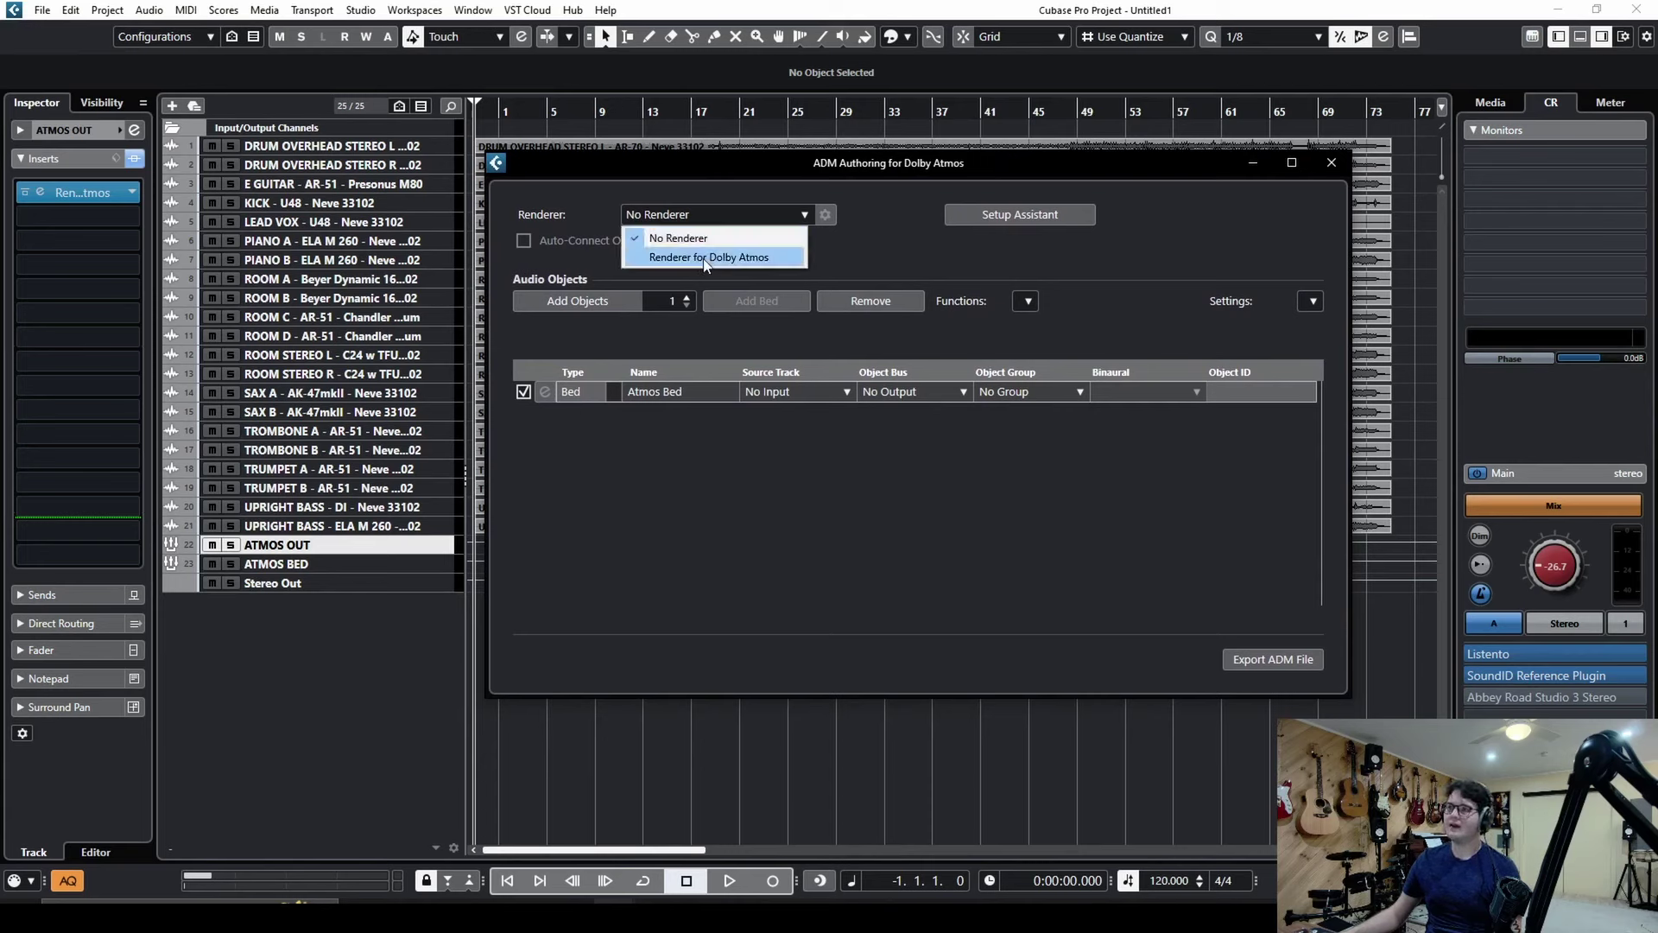
click(705, 257)
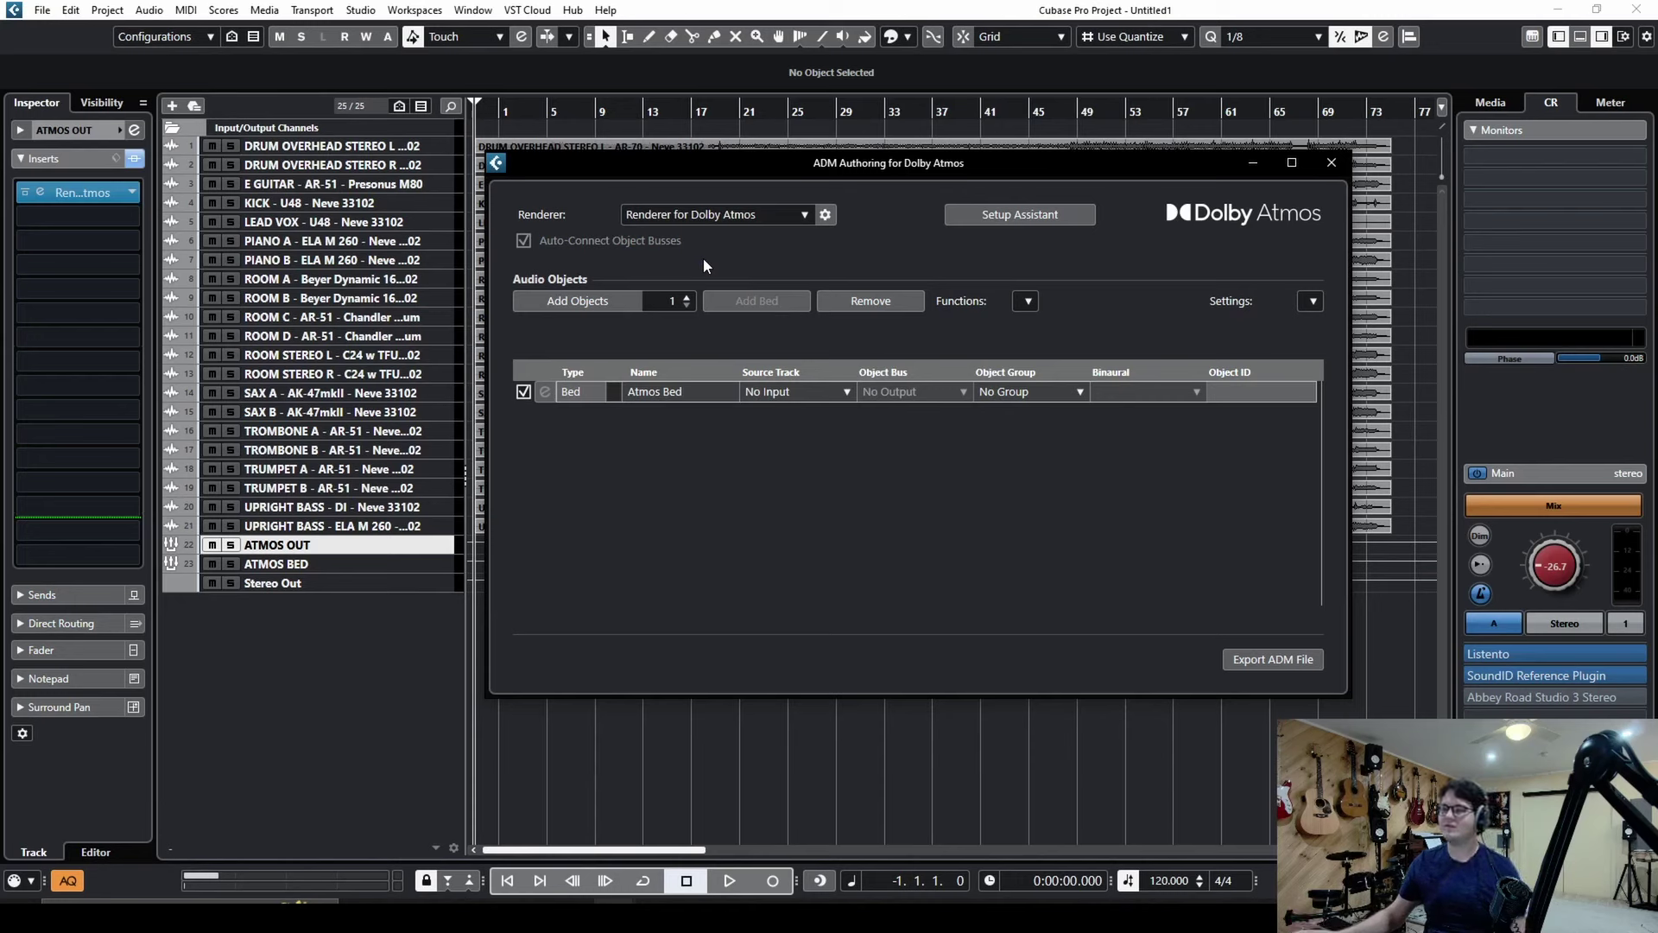
click(781, 215)
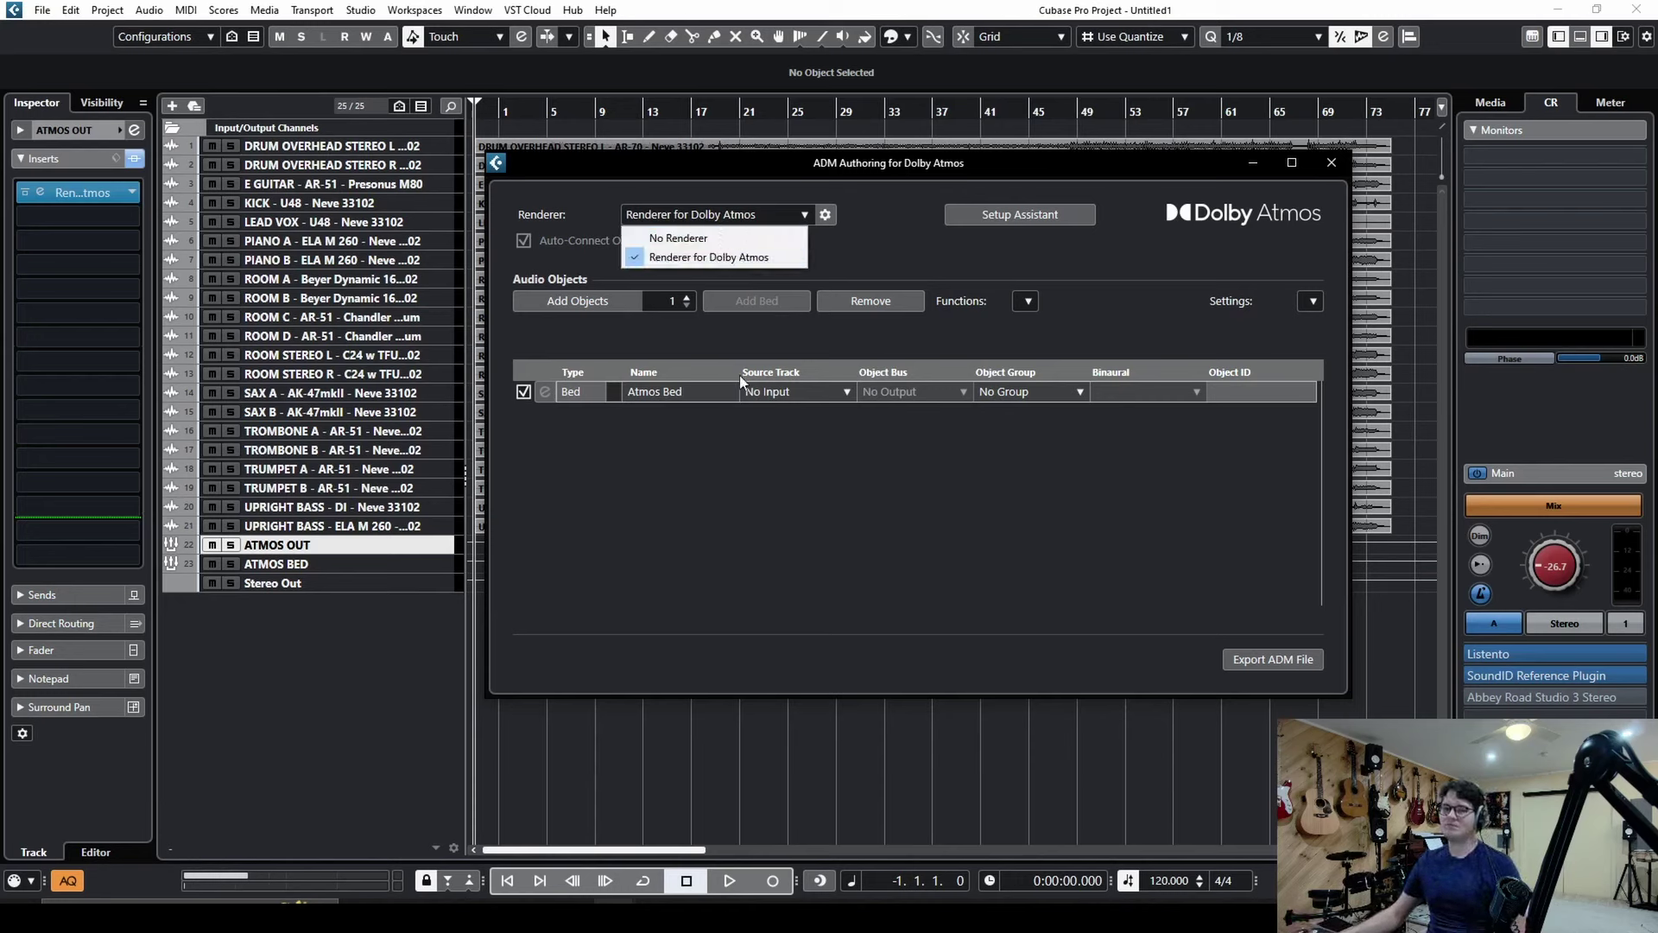
click(710, 258)
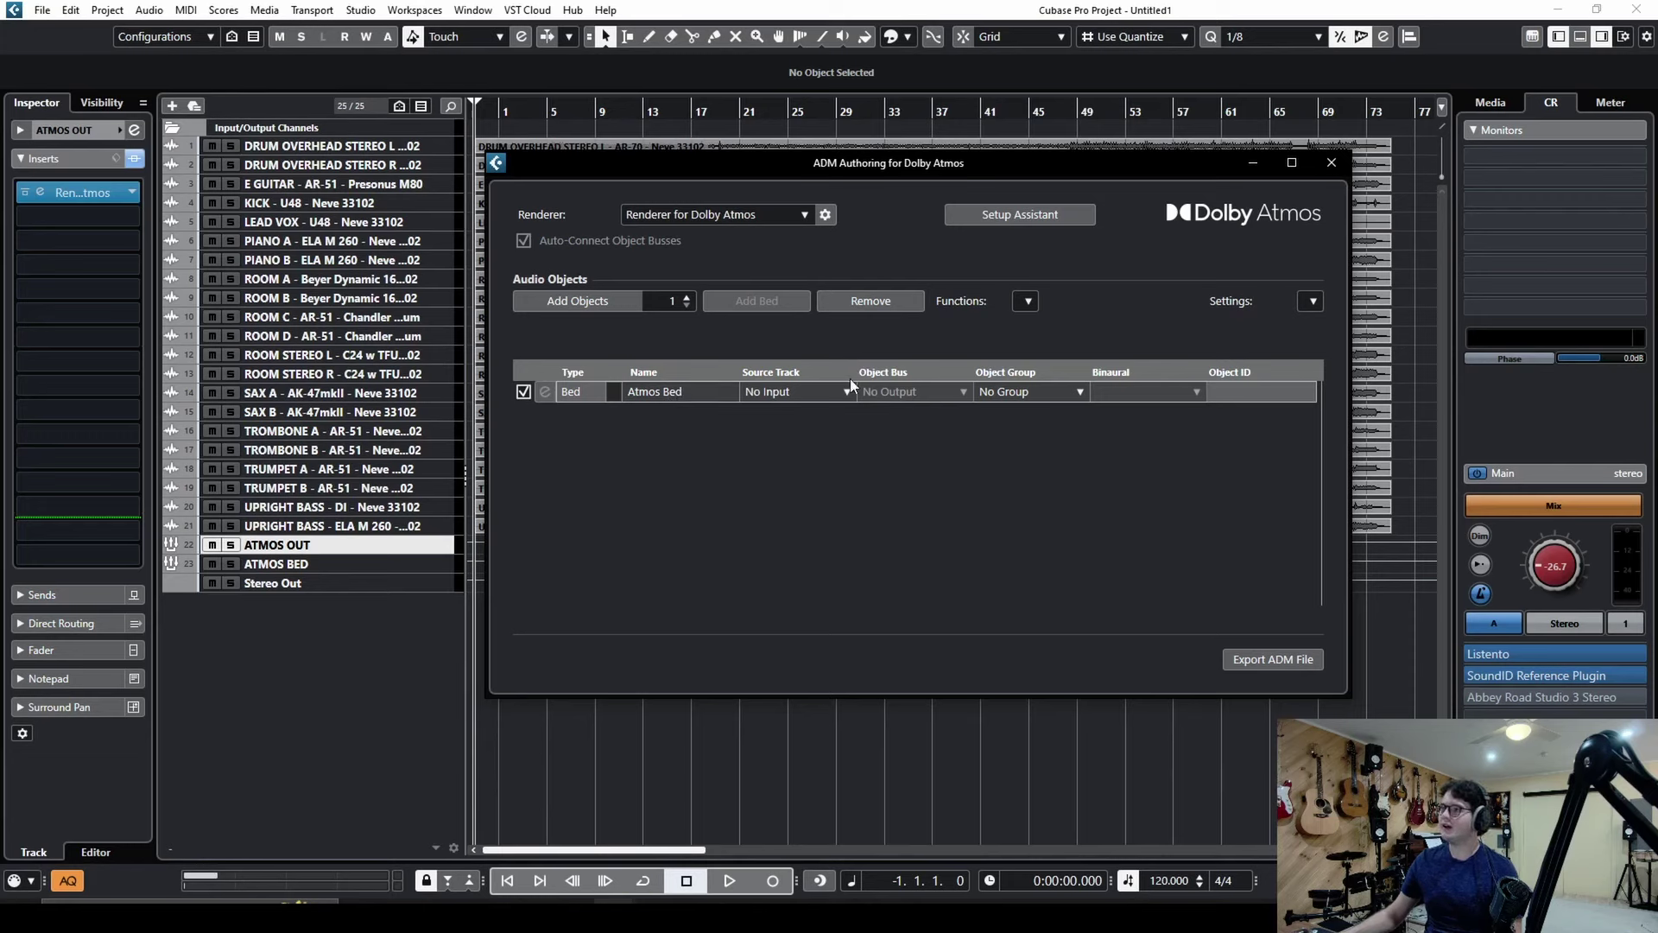
Replace the default bed with a new one sourced from the ATMOS BED track, and close ADM Authoring
click(868, 308)
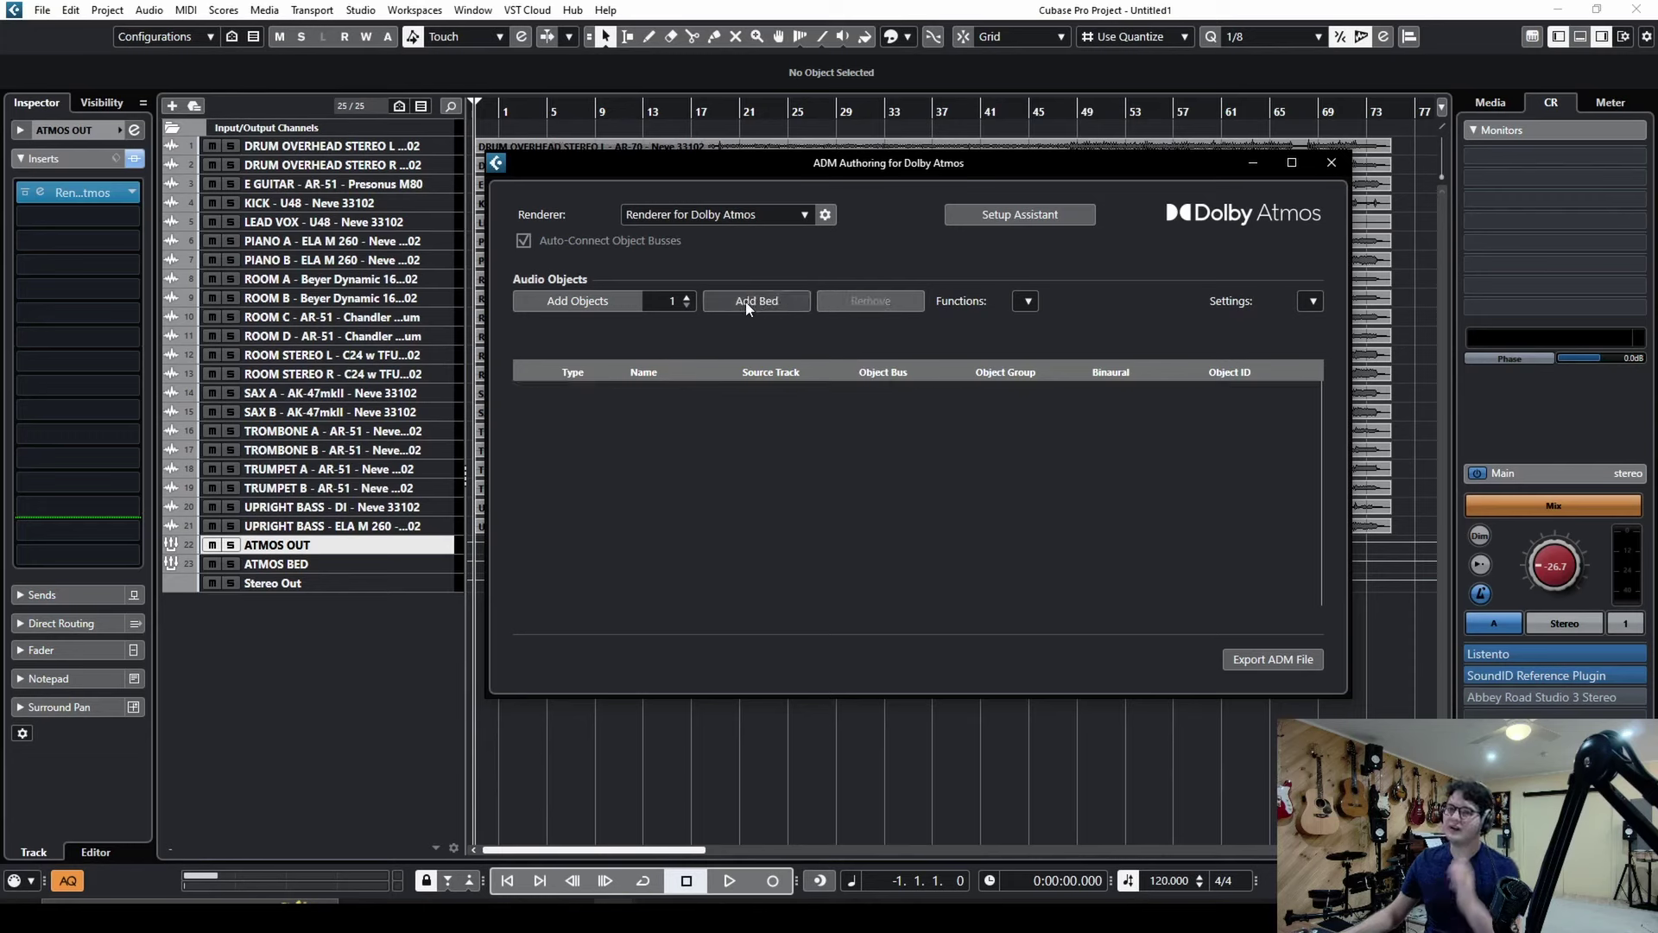
click(748, 308)
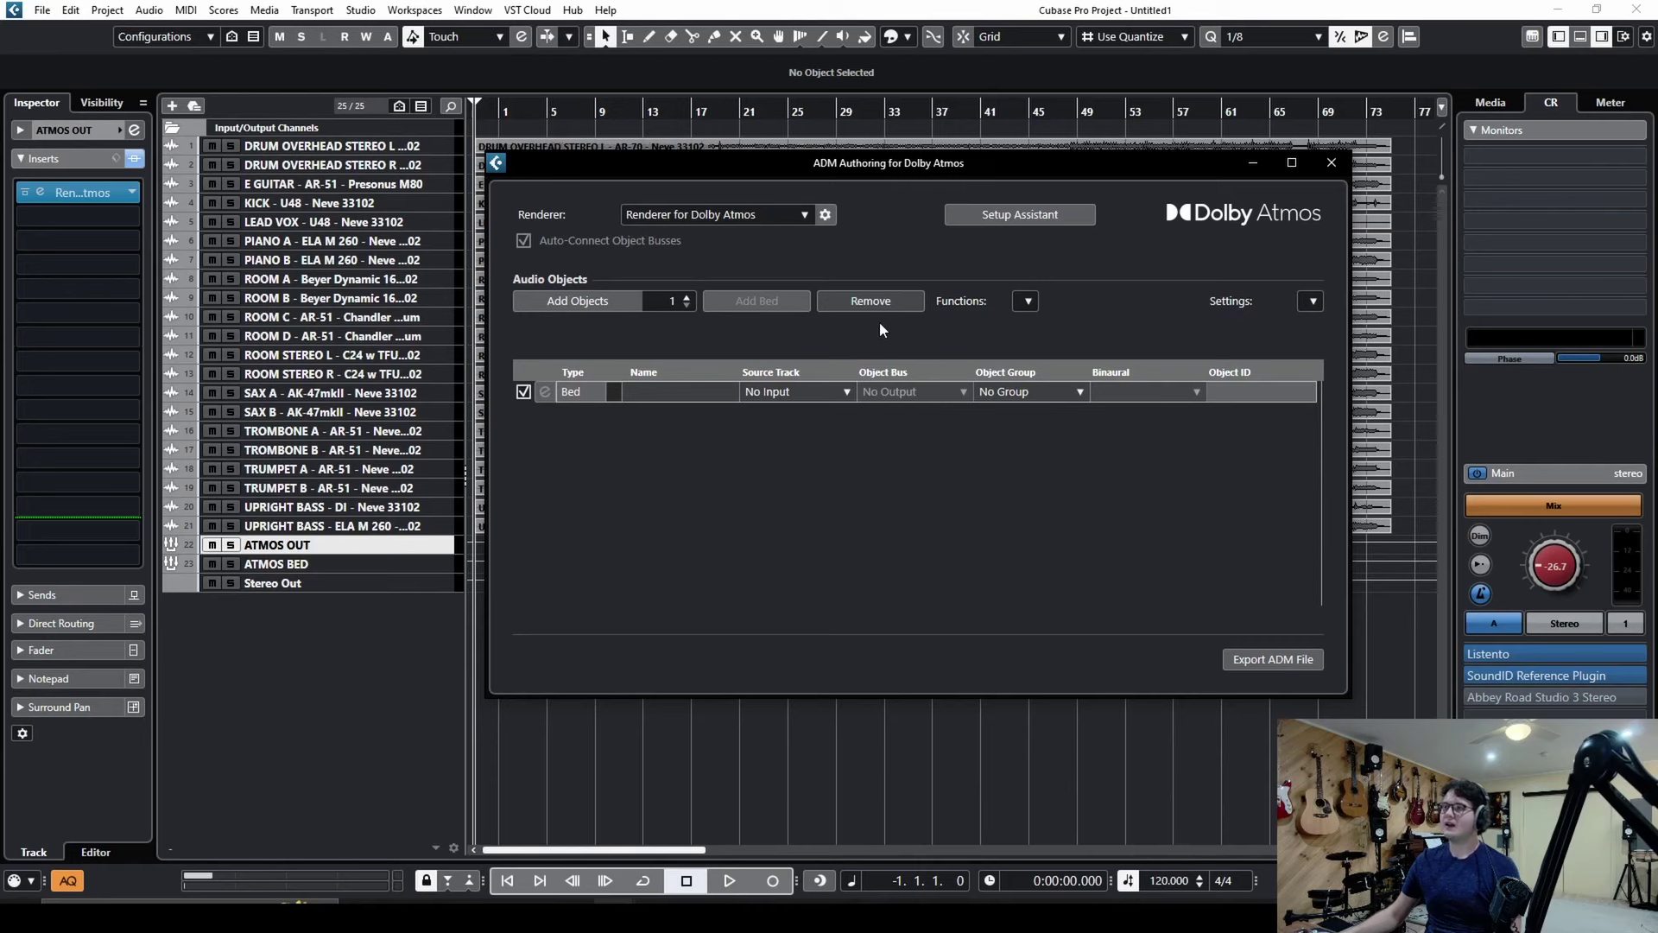
click(828, 393)
click(824, 483)
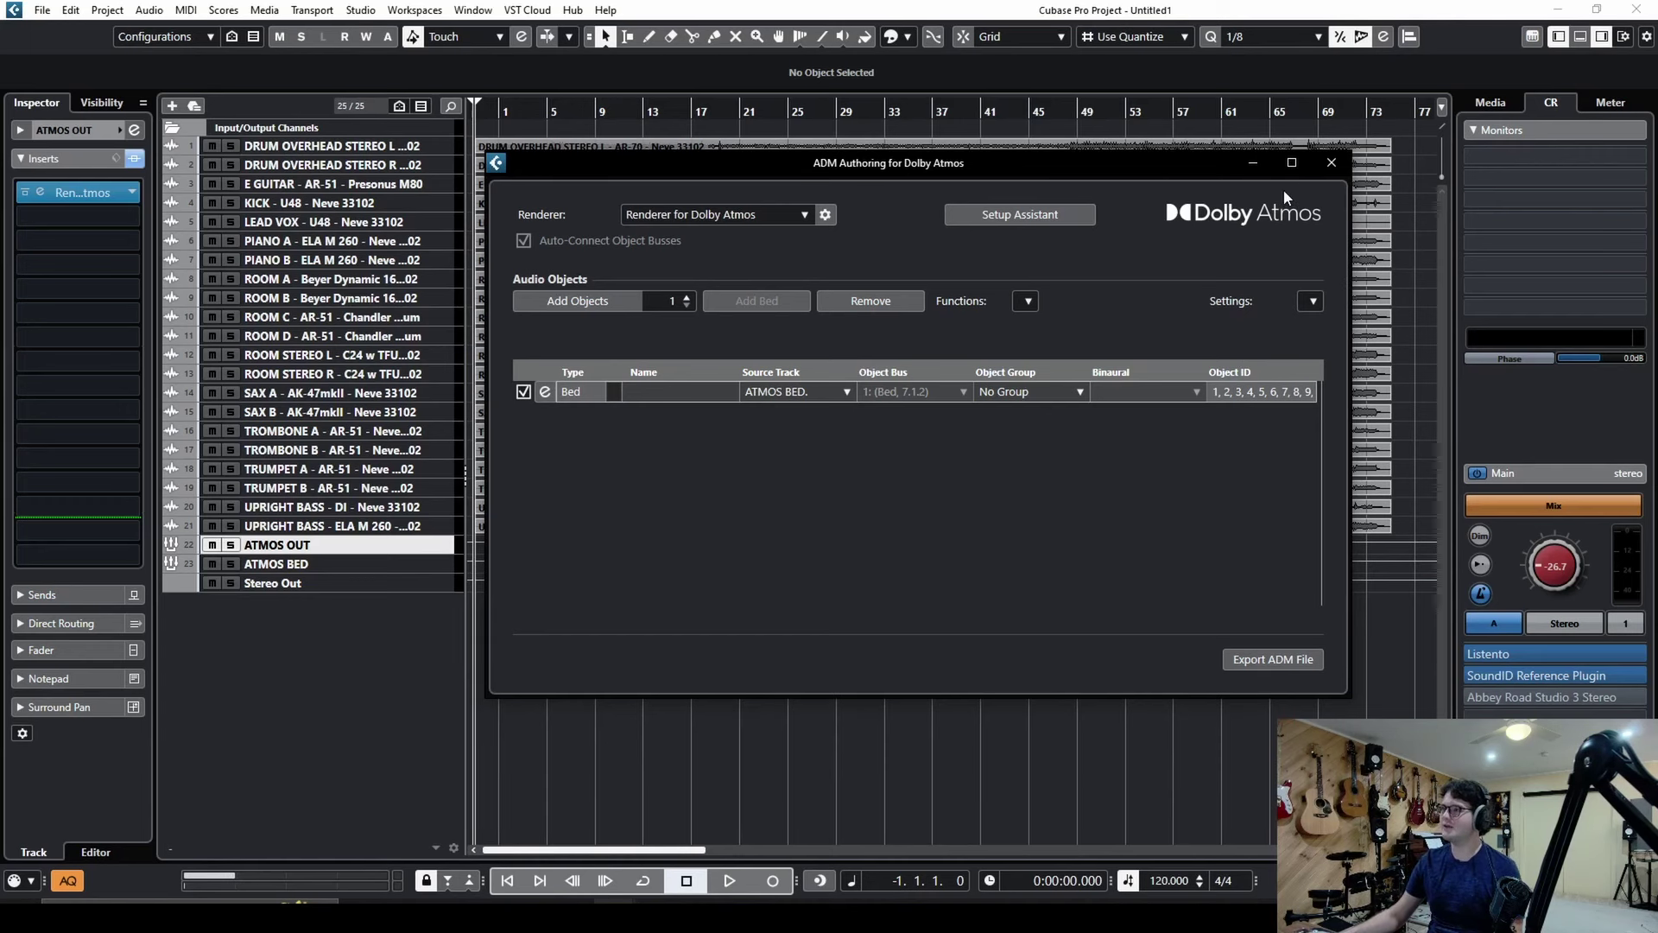
click(1330, 162)
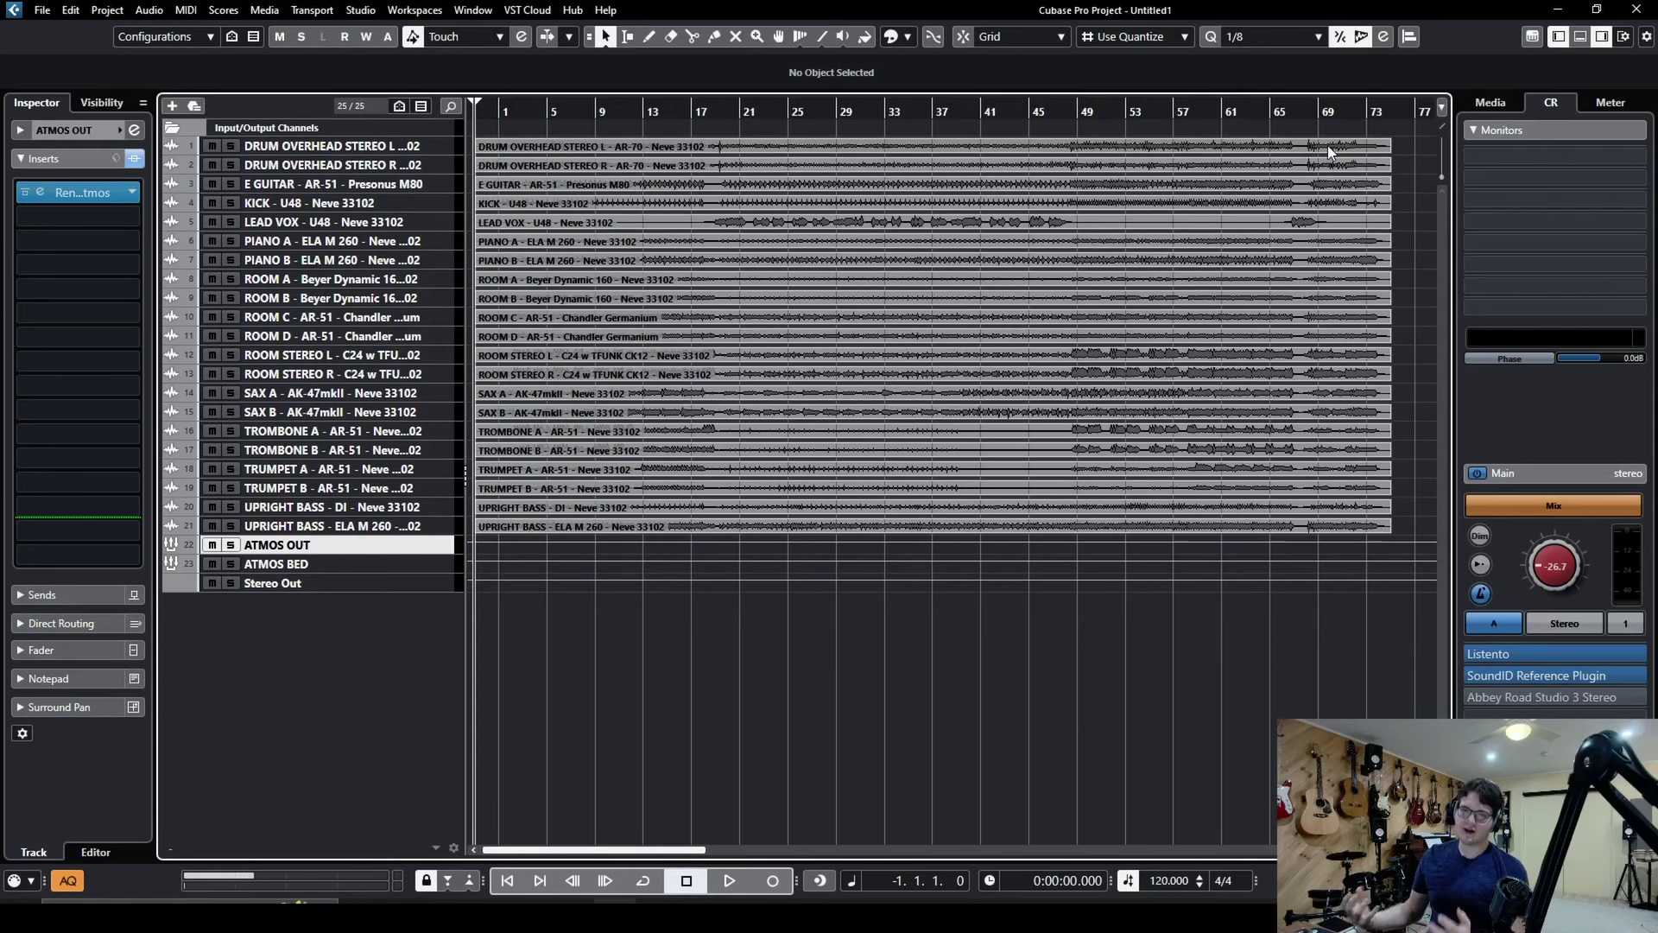
Reopen ADM Authoring for Dolby Atmos to review the bed and renderer settings, and close it
click(111, 10)
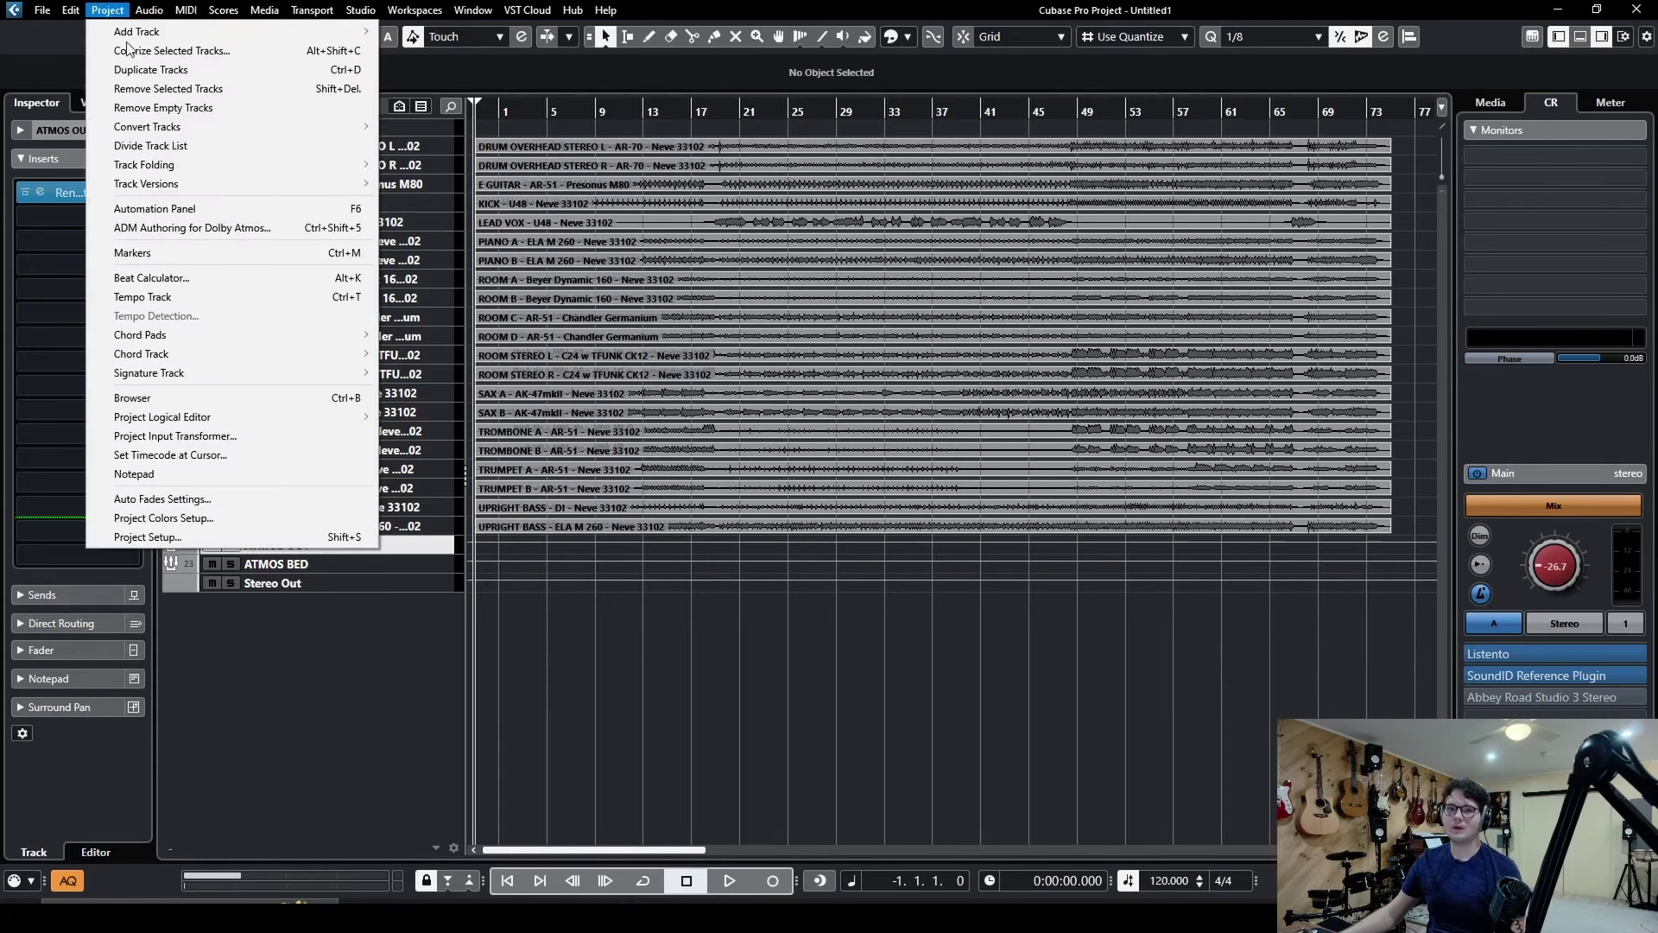
click(251, 228)
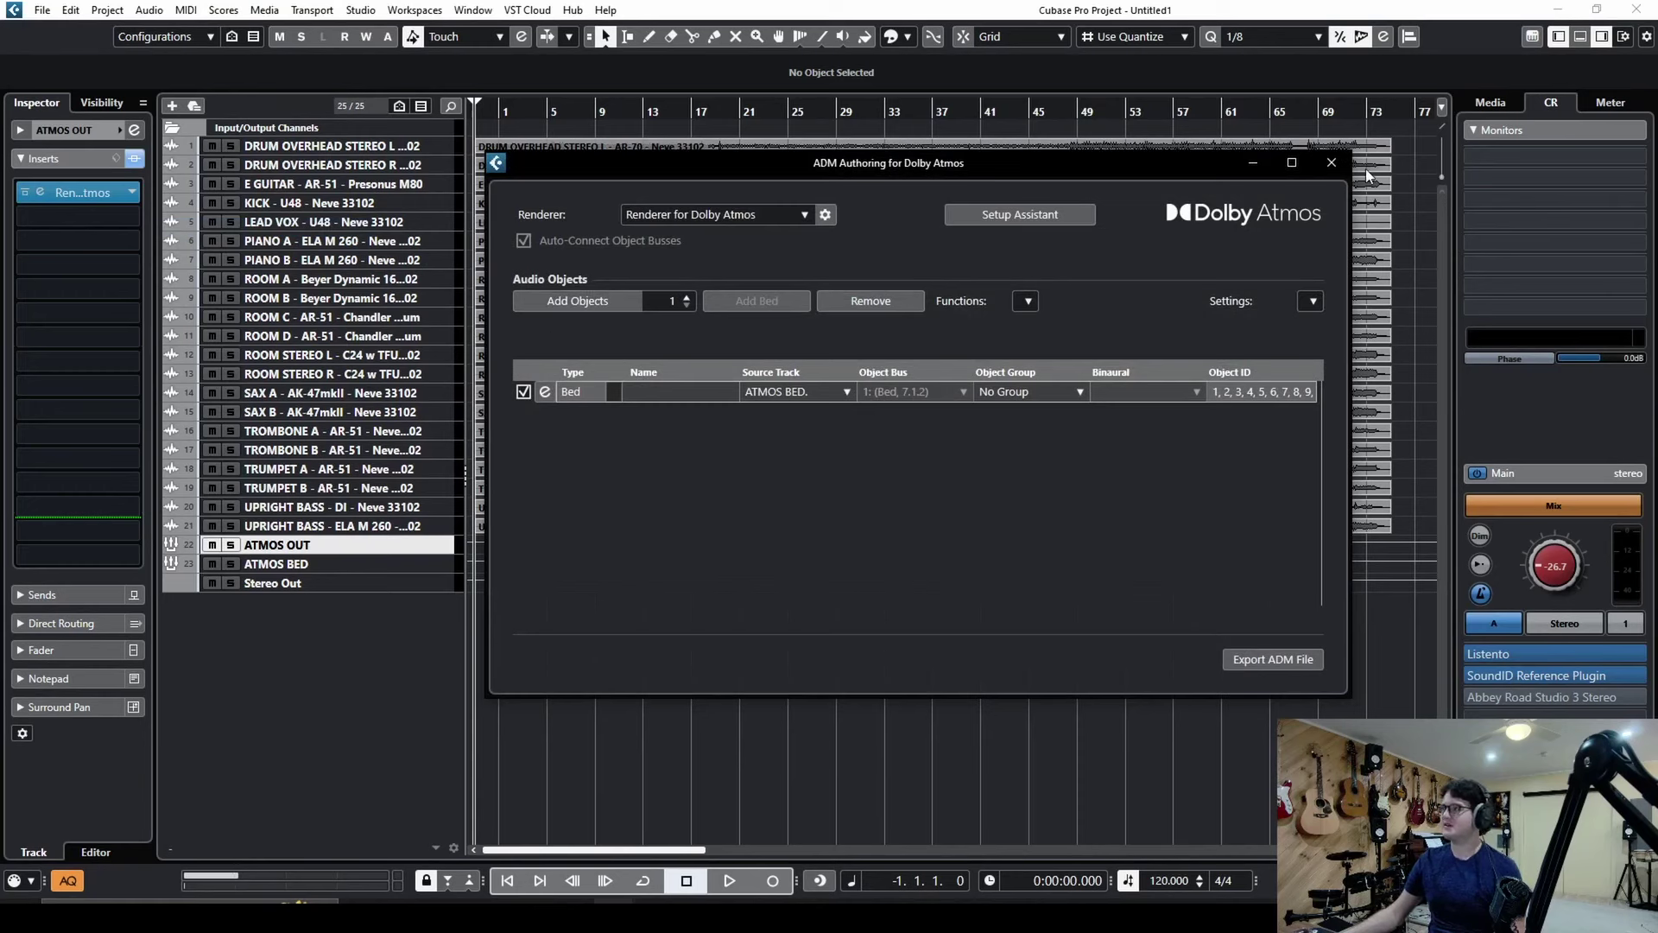
click(1331, 164)
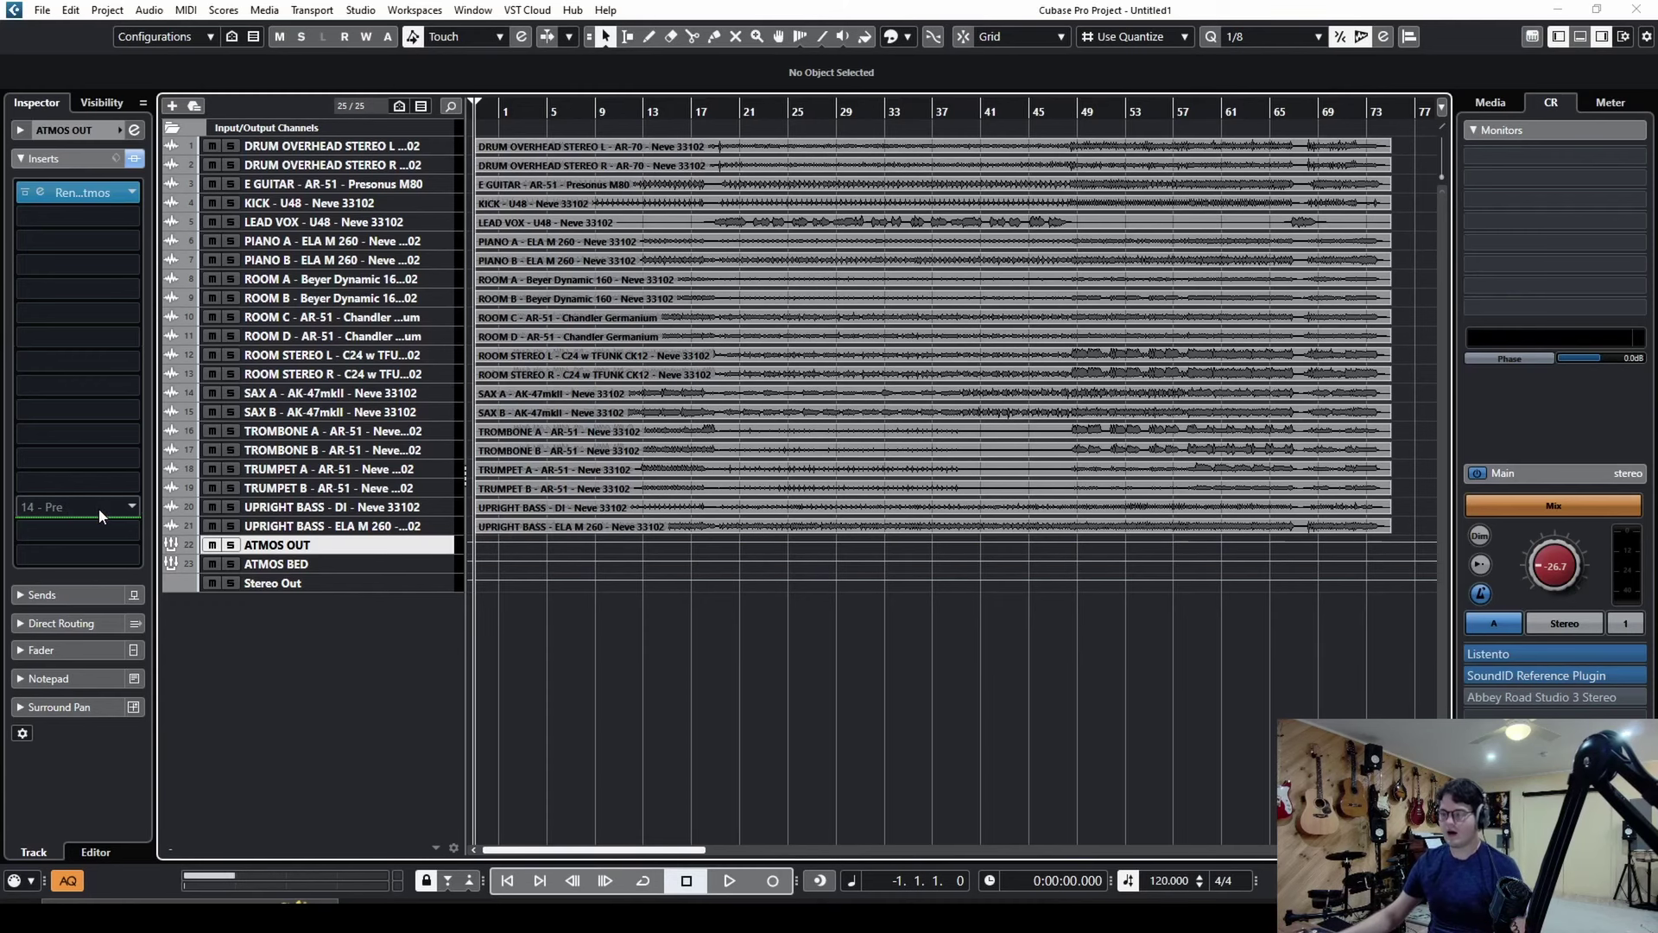
Enlarge the track heights and route all room tracks, from ROOM A through ROOM STEREO R, to the ATMOS BED group
key(shift+h)
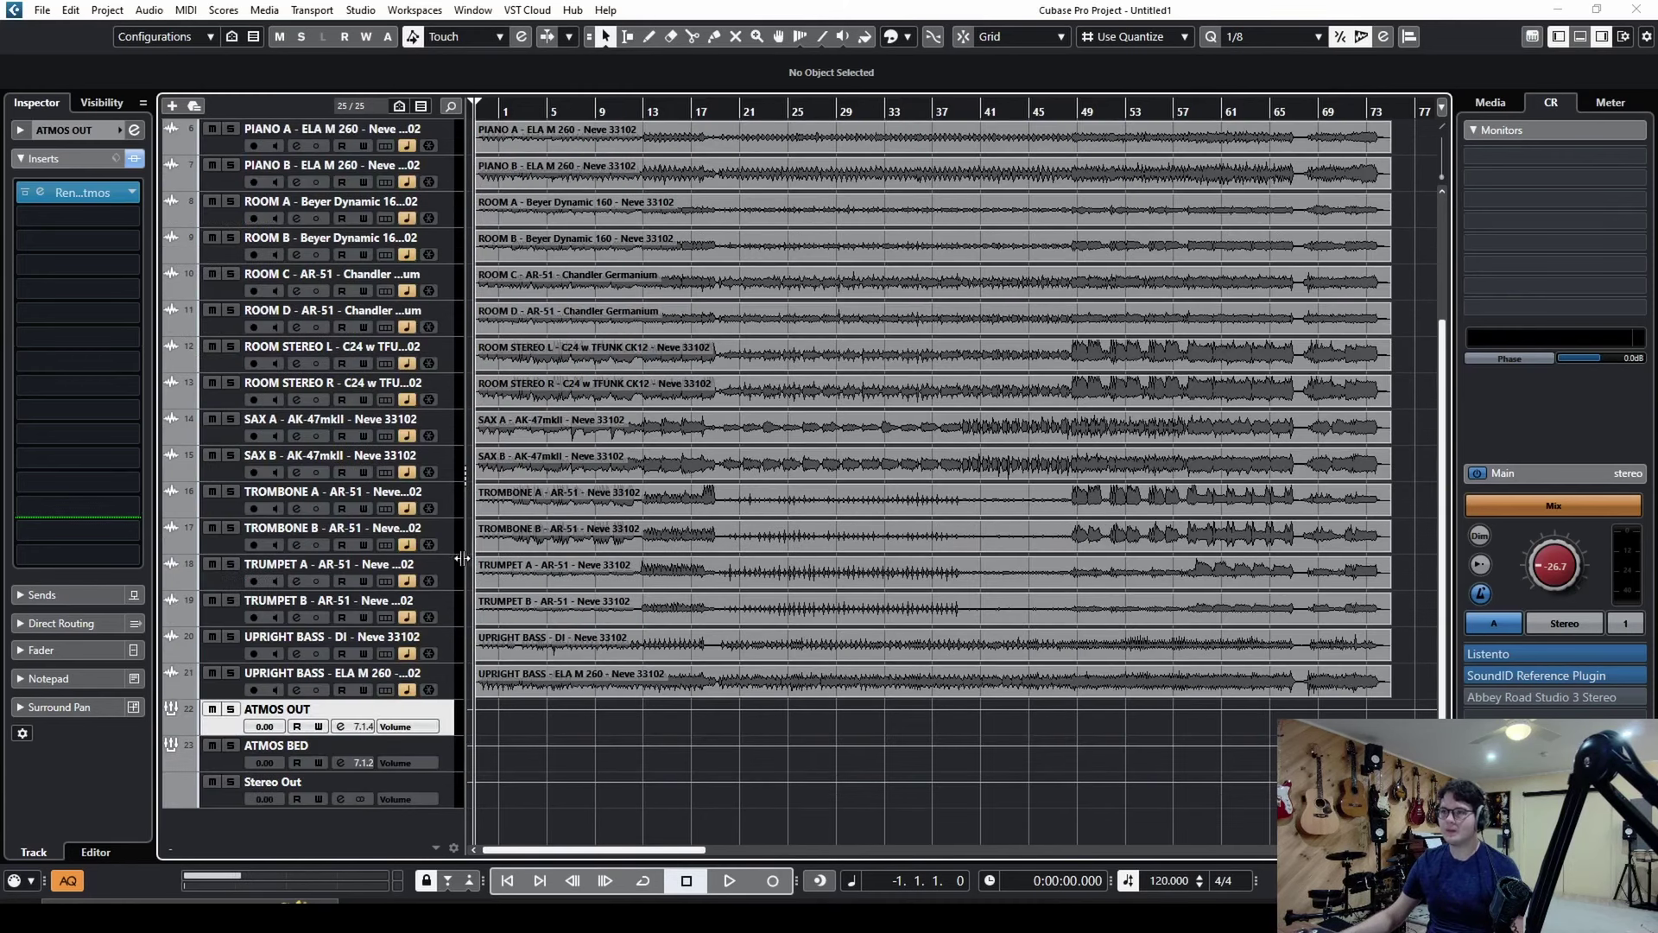
click(454, 544)
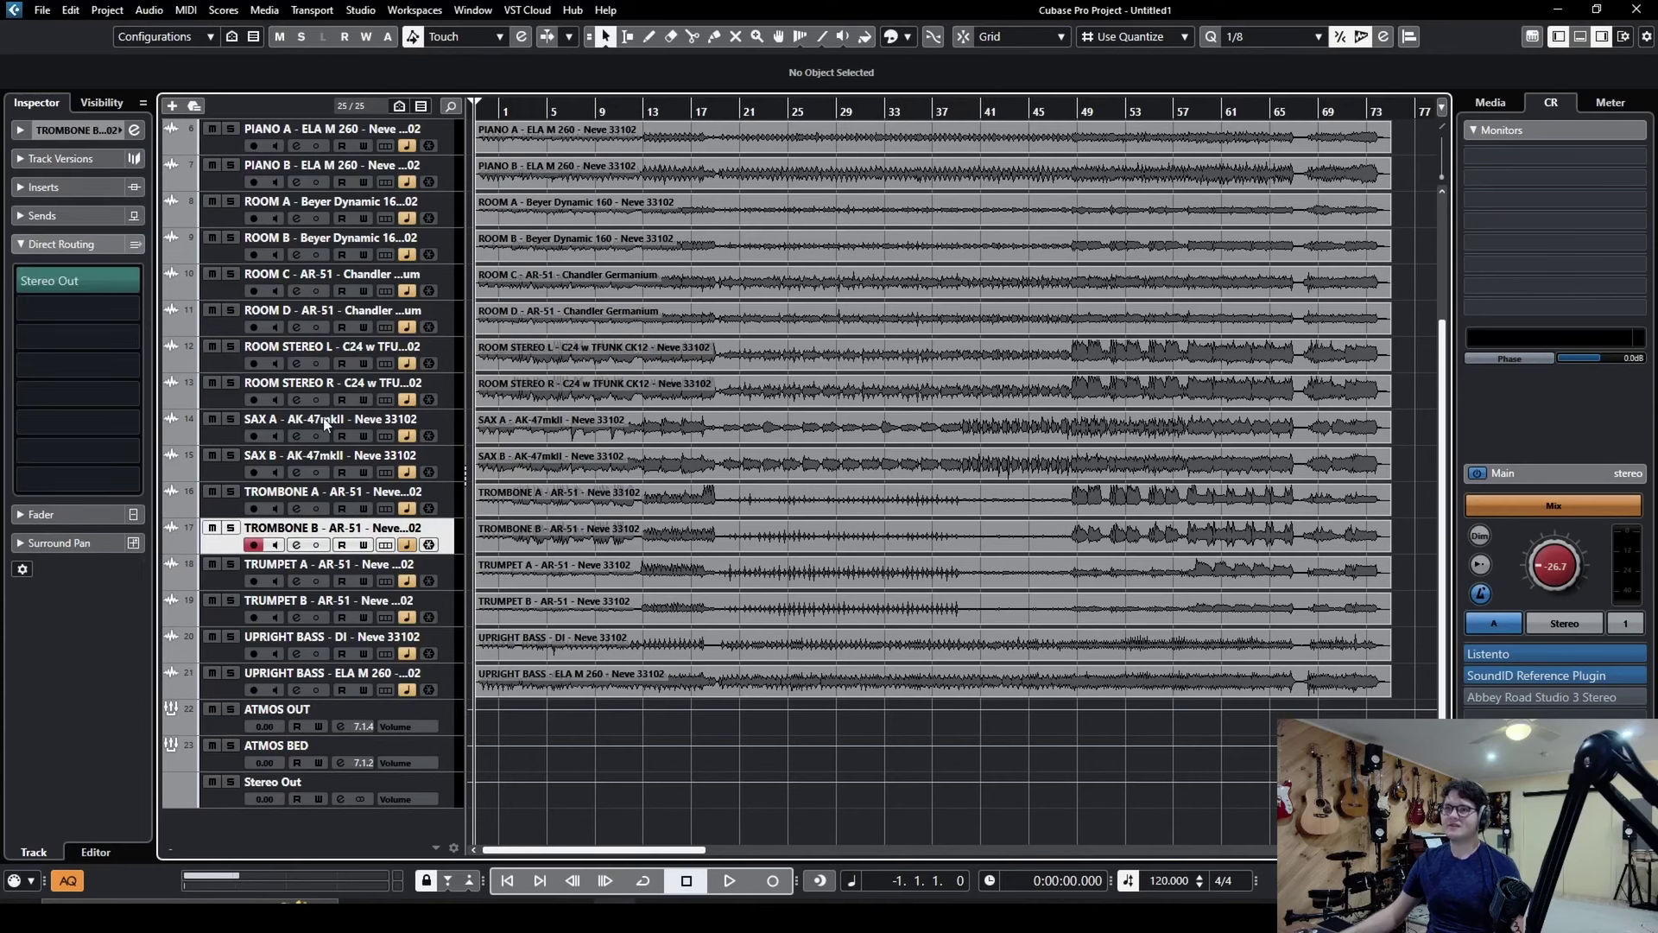
scroll(507, 481, up, 3)
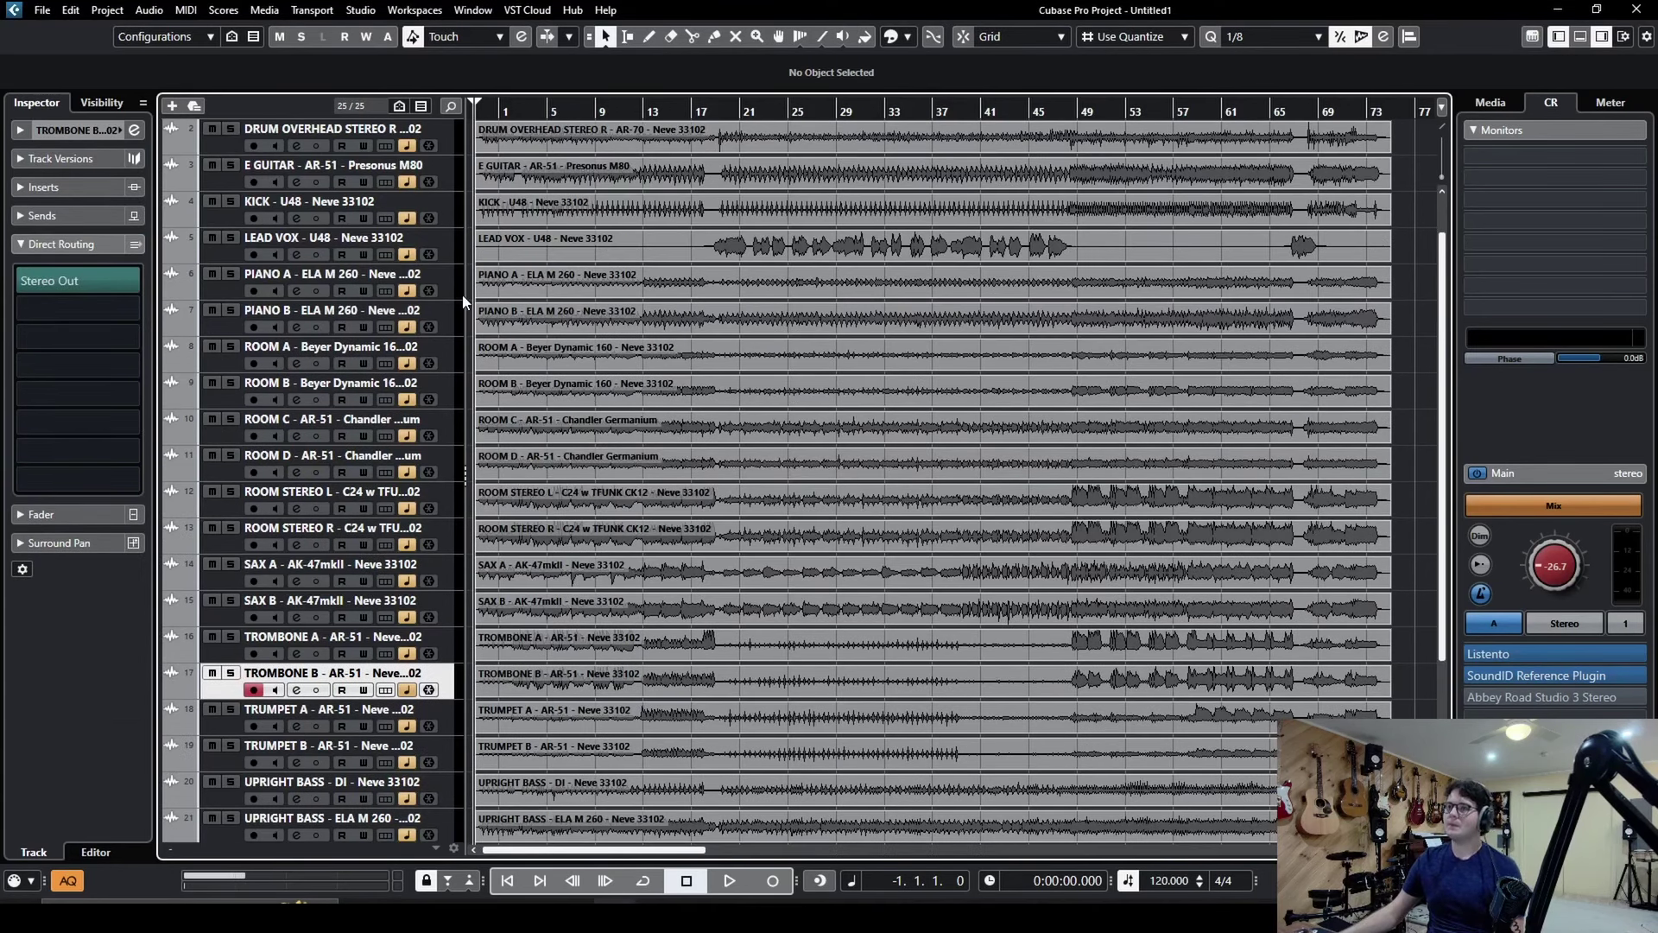
click(453, 354)
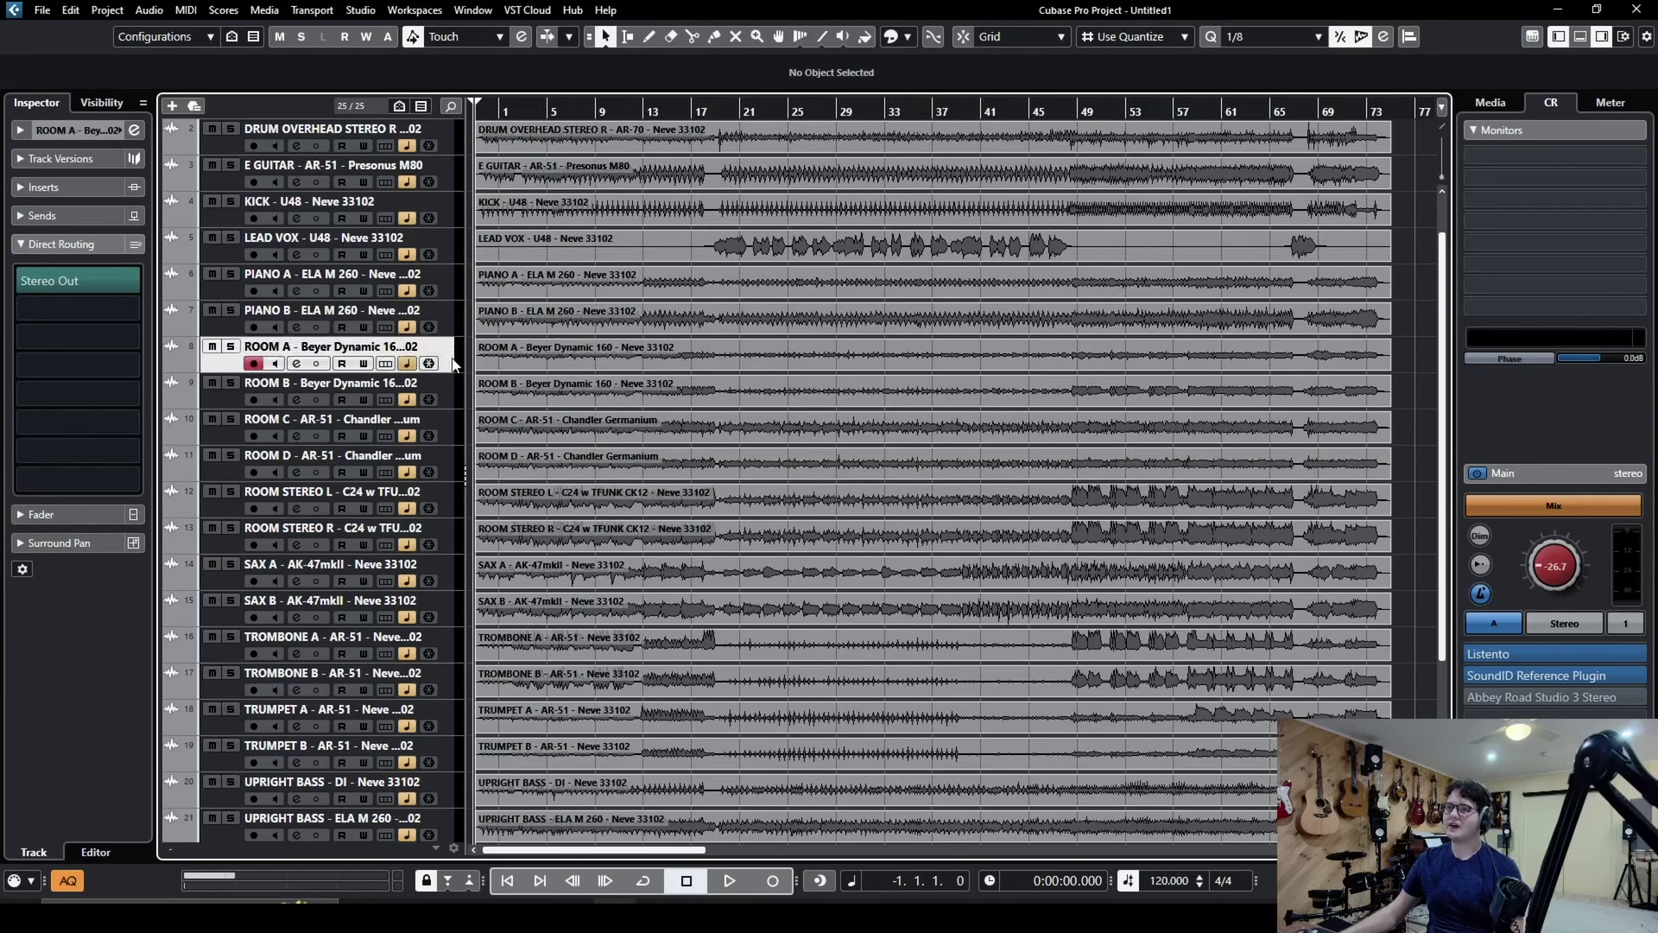
shift+click(454, 541)
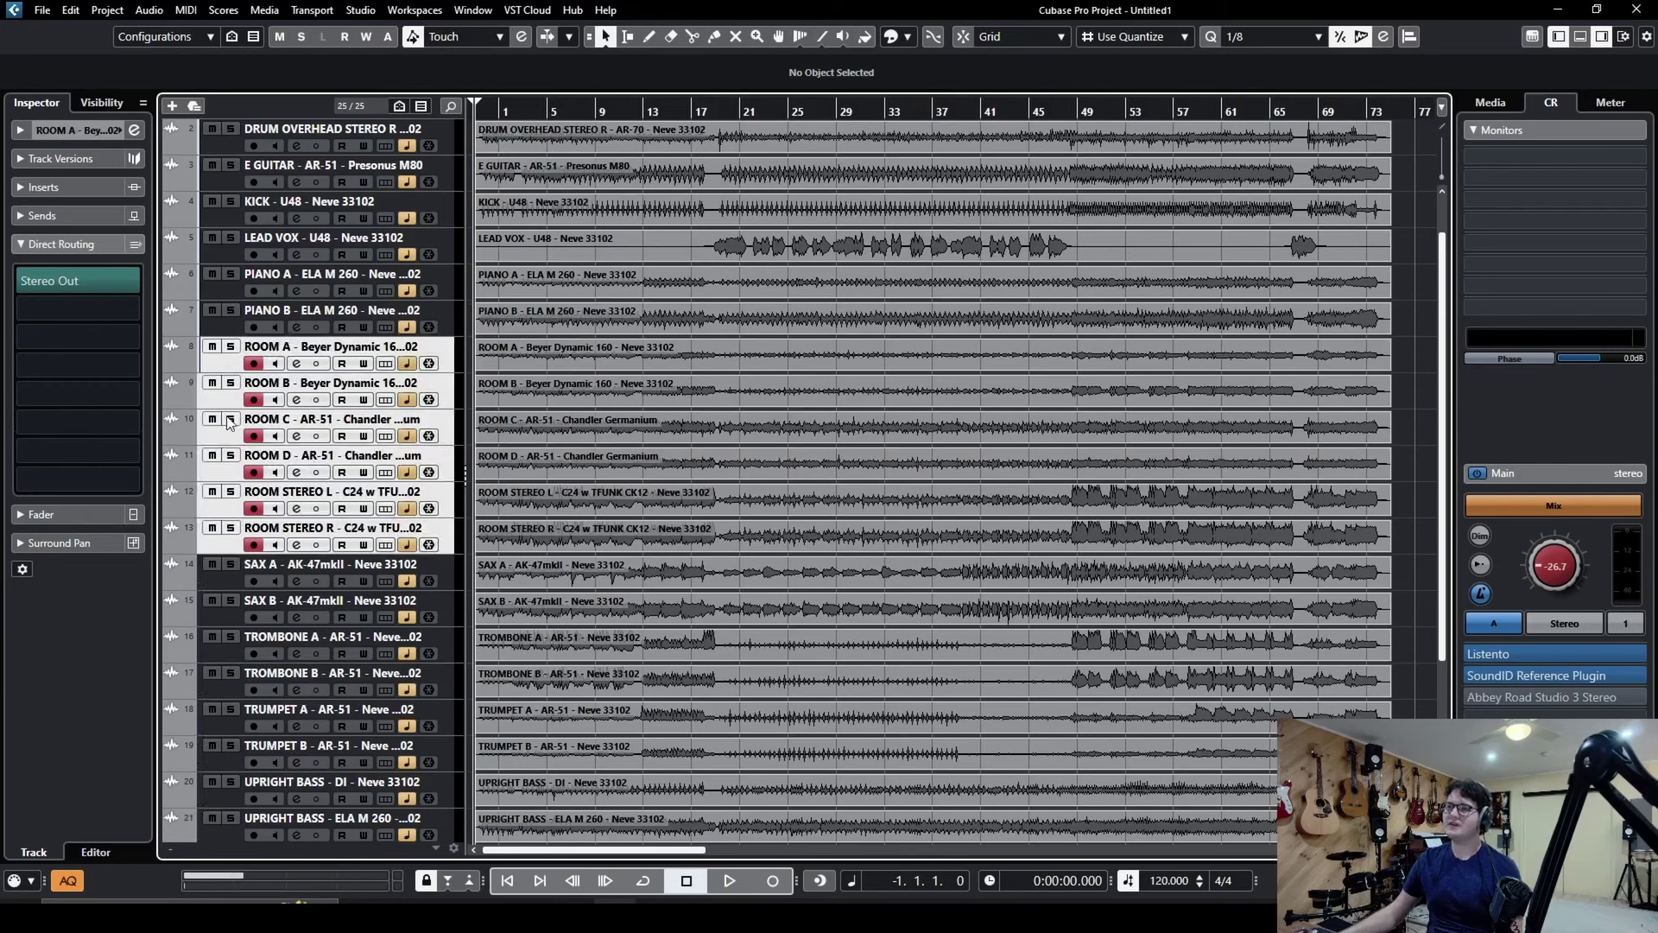
click(138, 282)
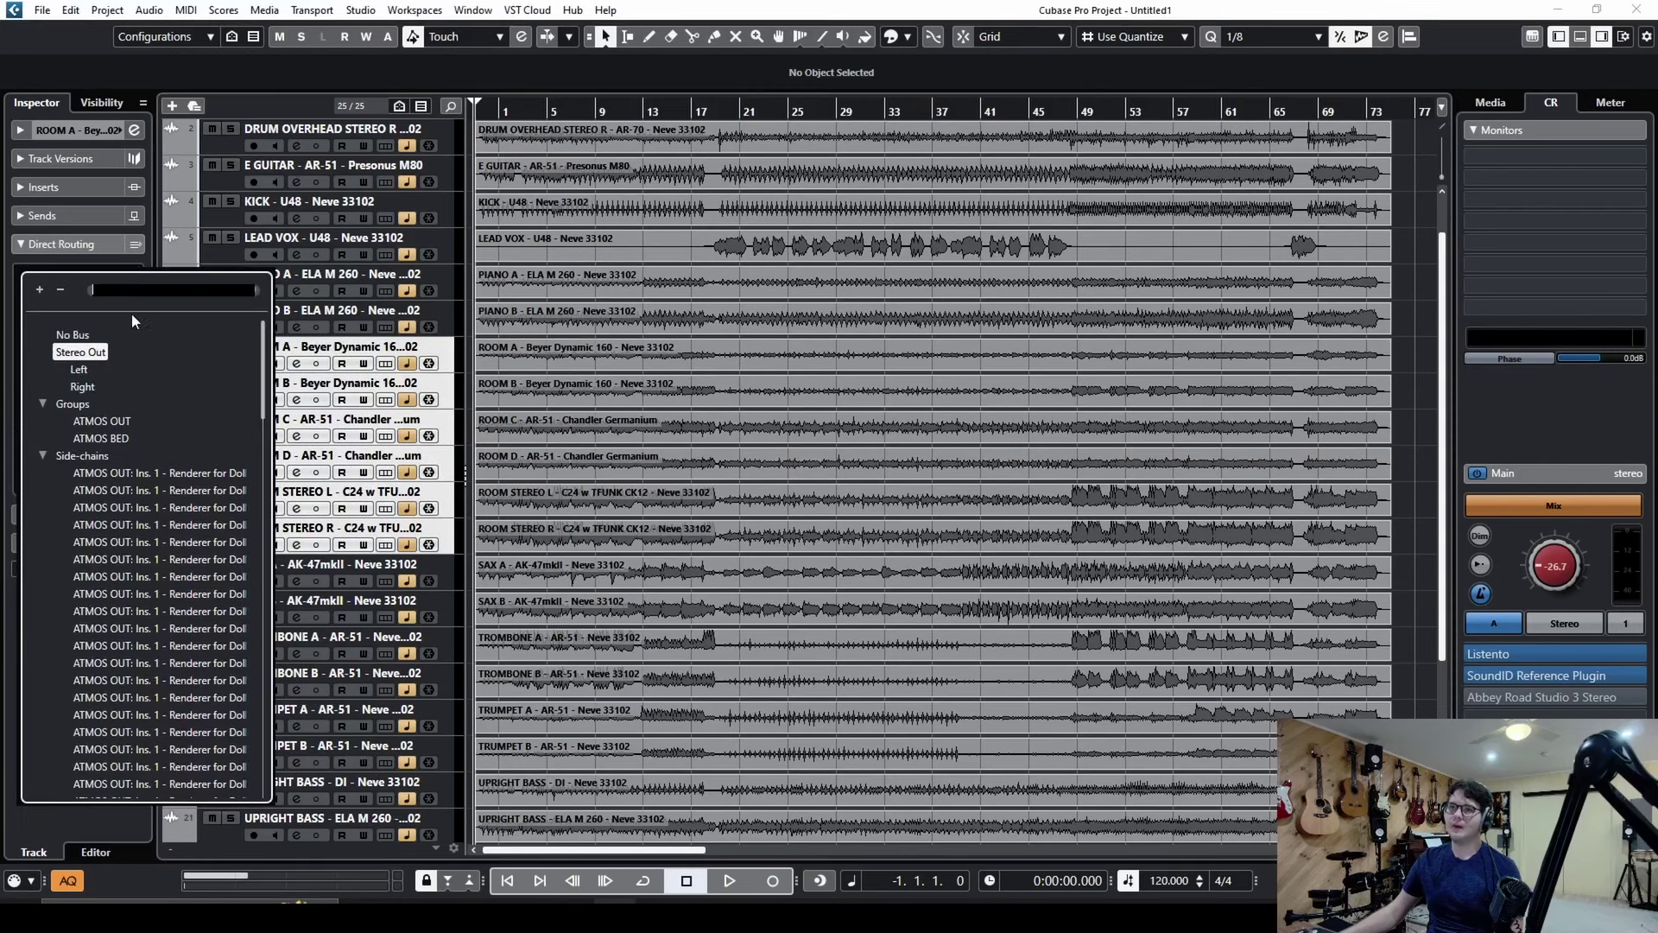
click(101, 438)
Check the direct routing of the individual room tracks, from ROOM STEREO R up to ROOM A
click(222, 540)
click(222, 504)
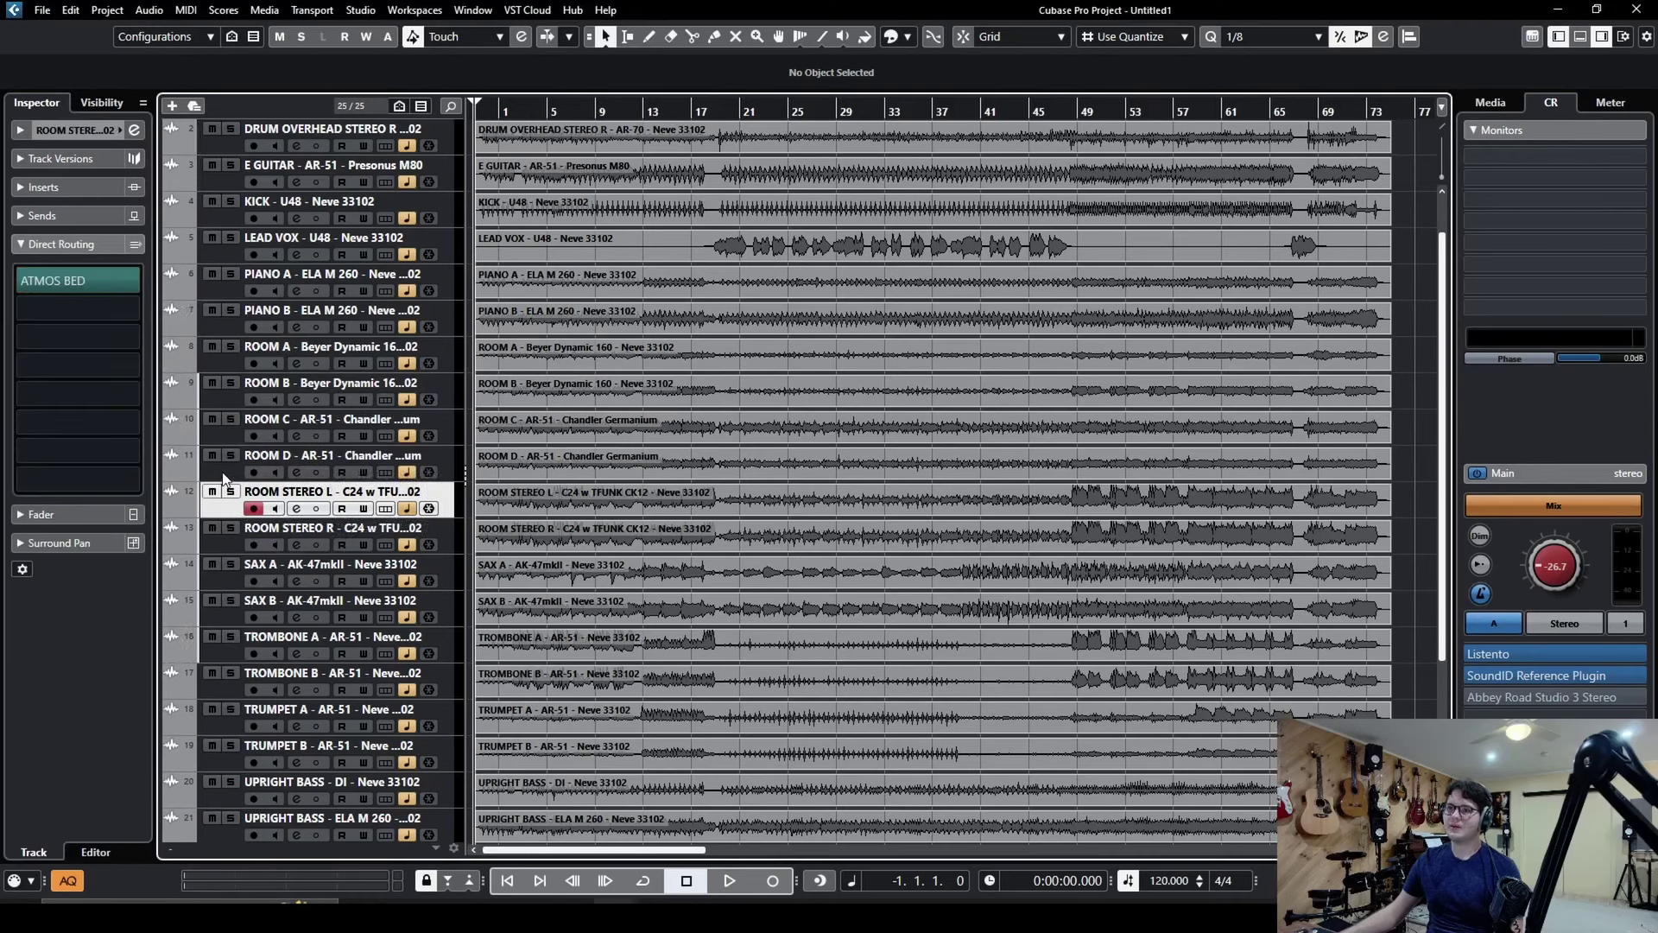
click(226, 466)
click(226, 437)
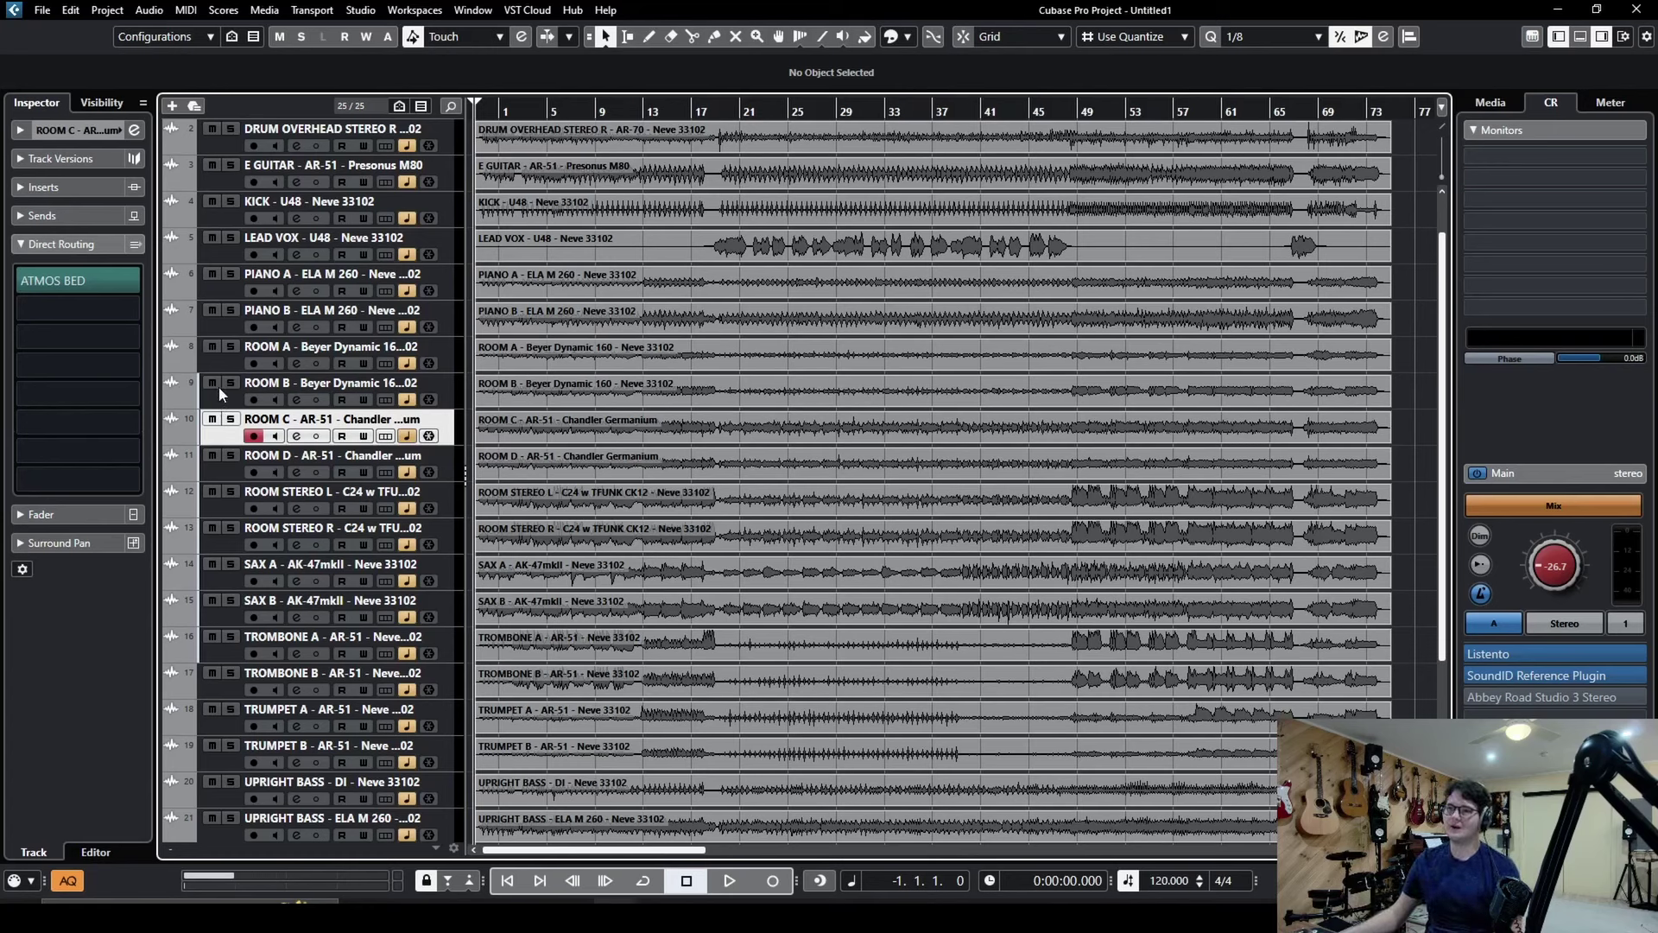
click(224, 364)
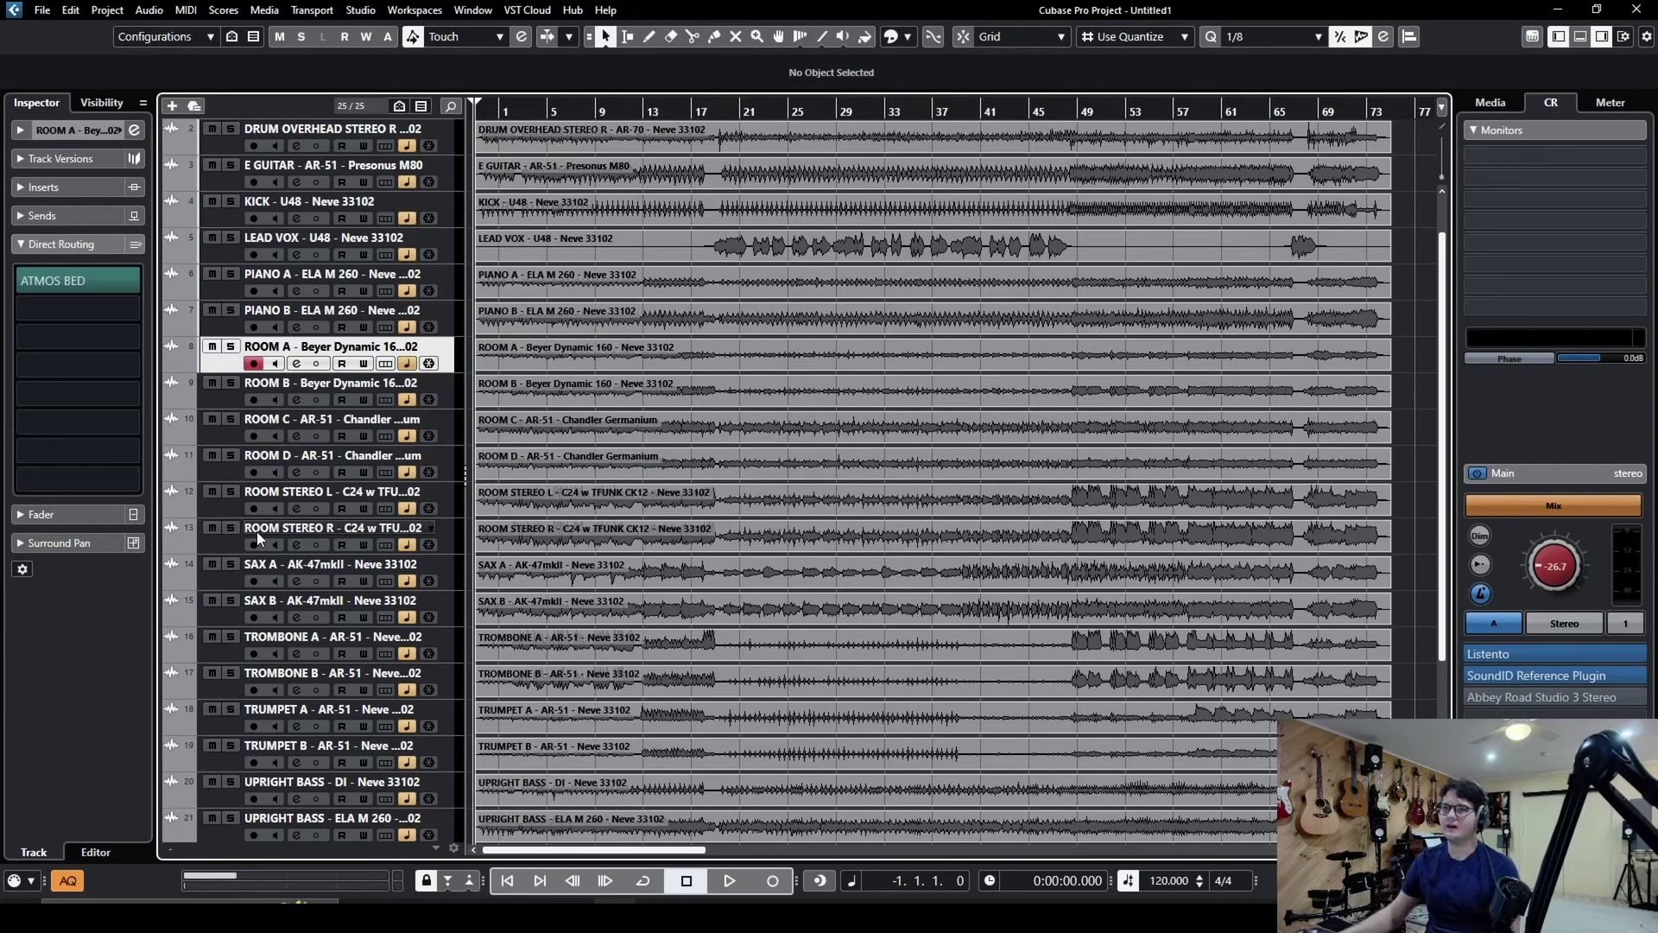
Solo the ATMOS BED group, play the project briefly and show the ATMOS OUT channel's inserts
scroll(478, 485, down, 4)
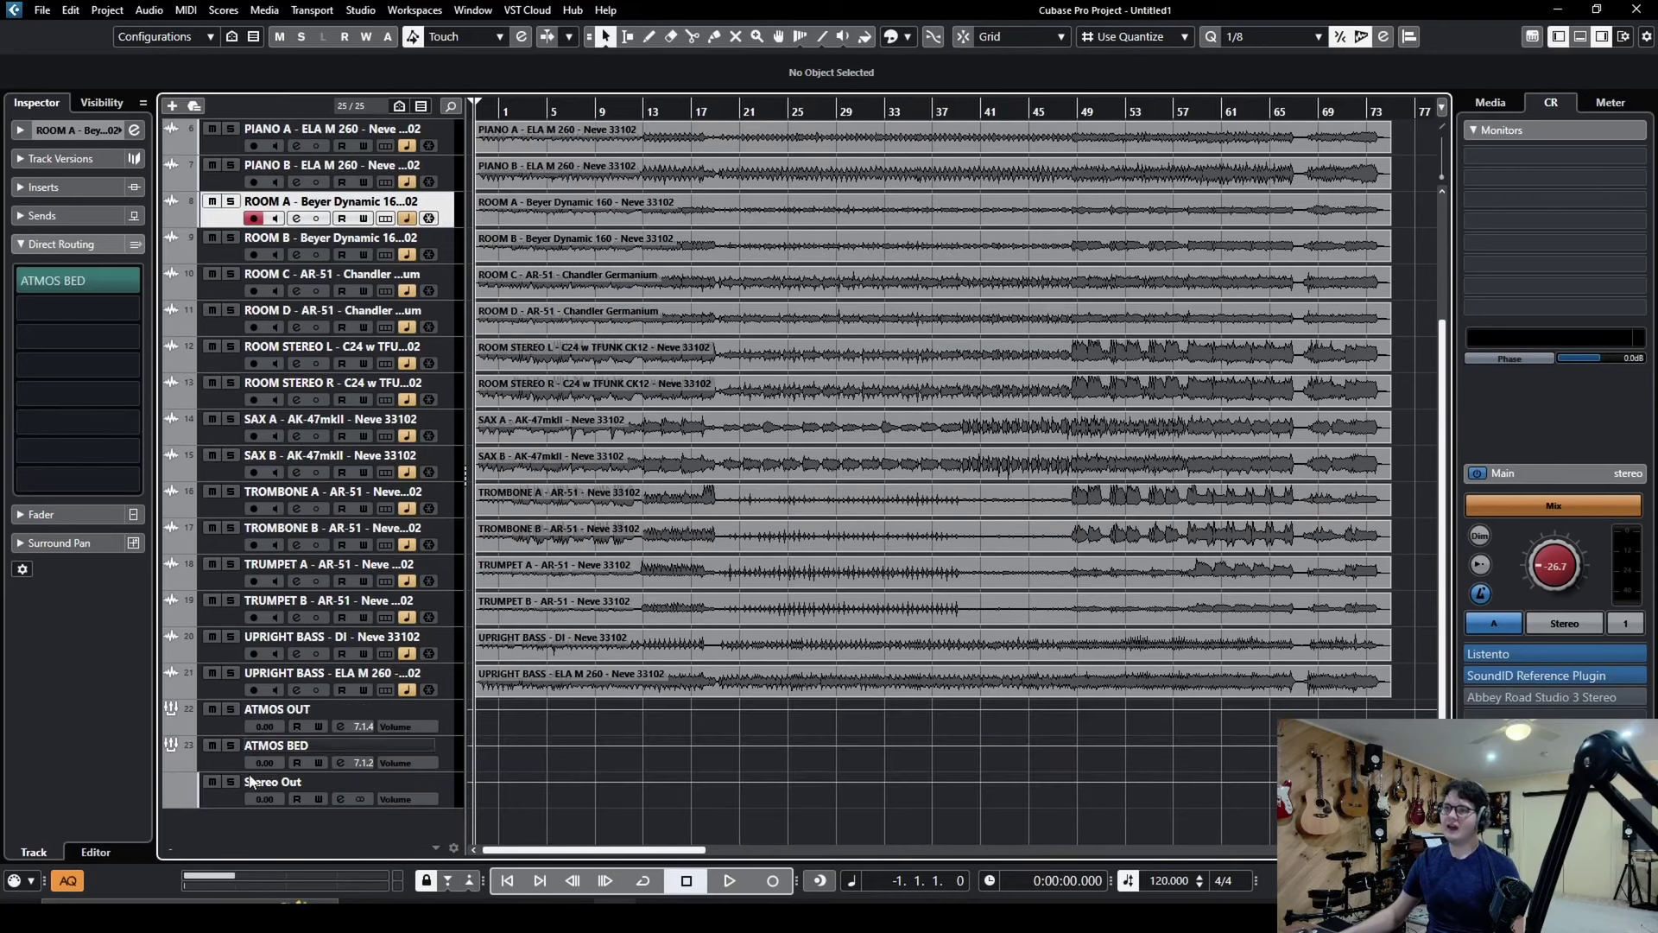
click(230, 748)
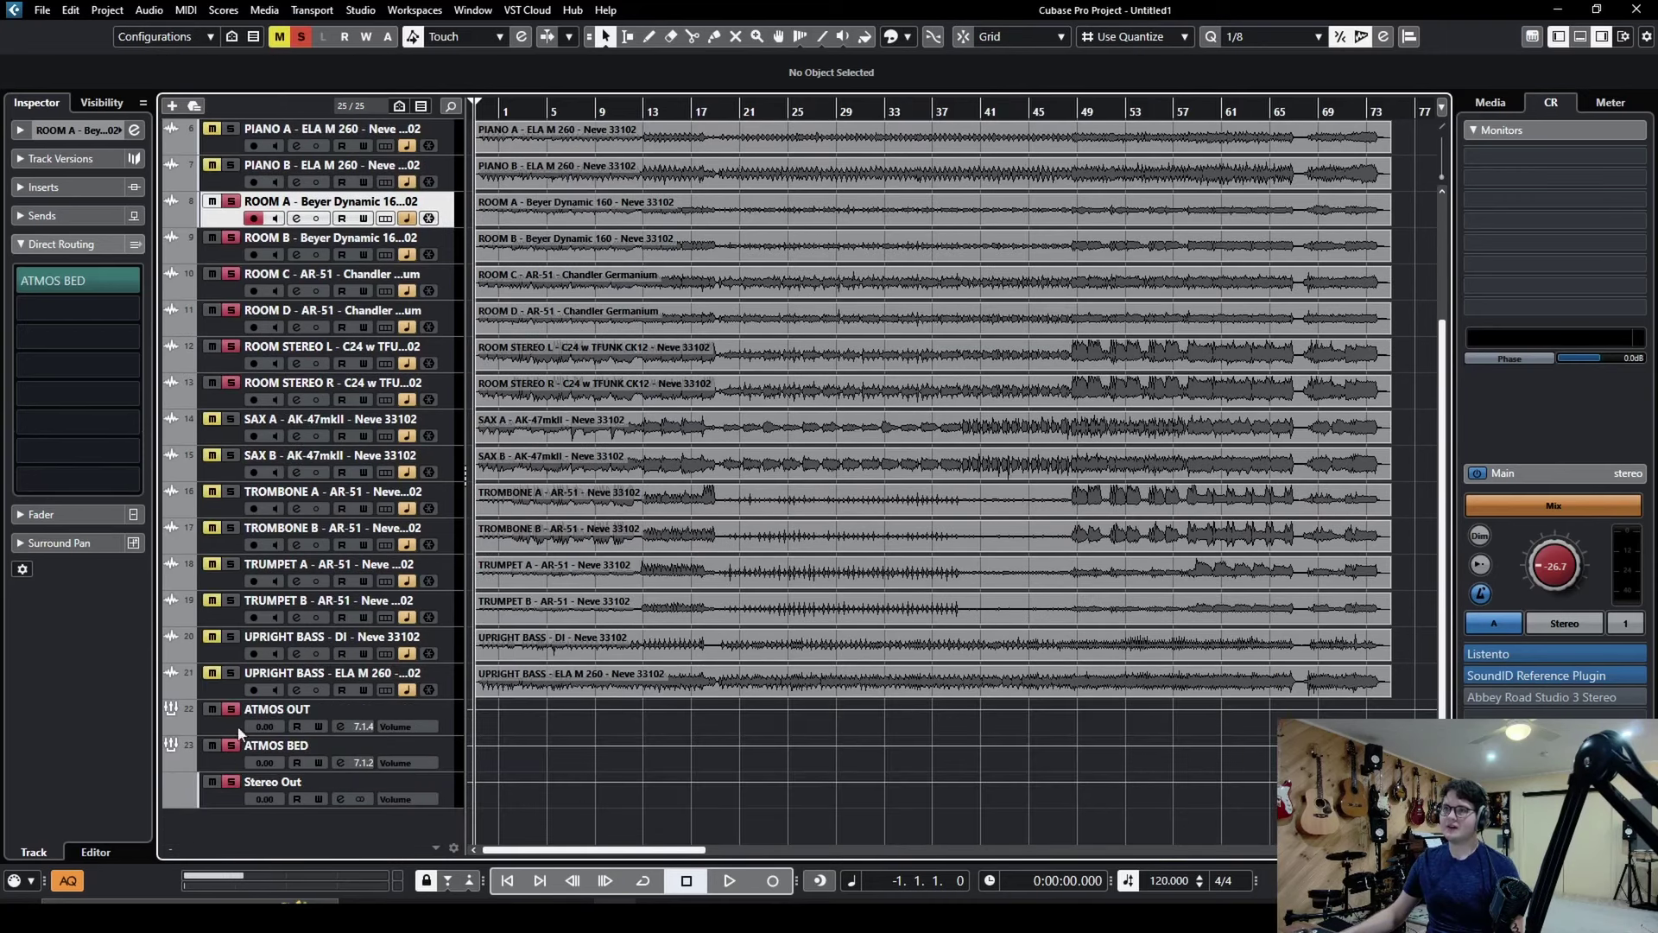
key(space)
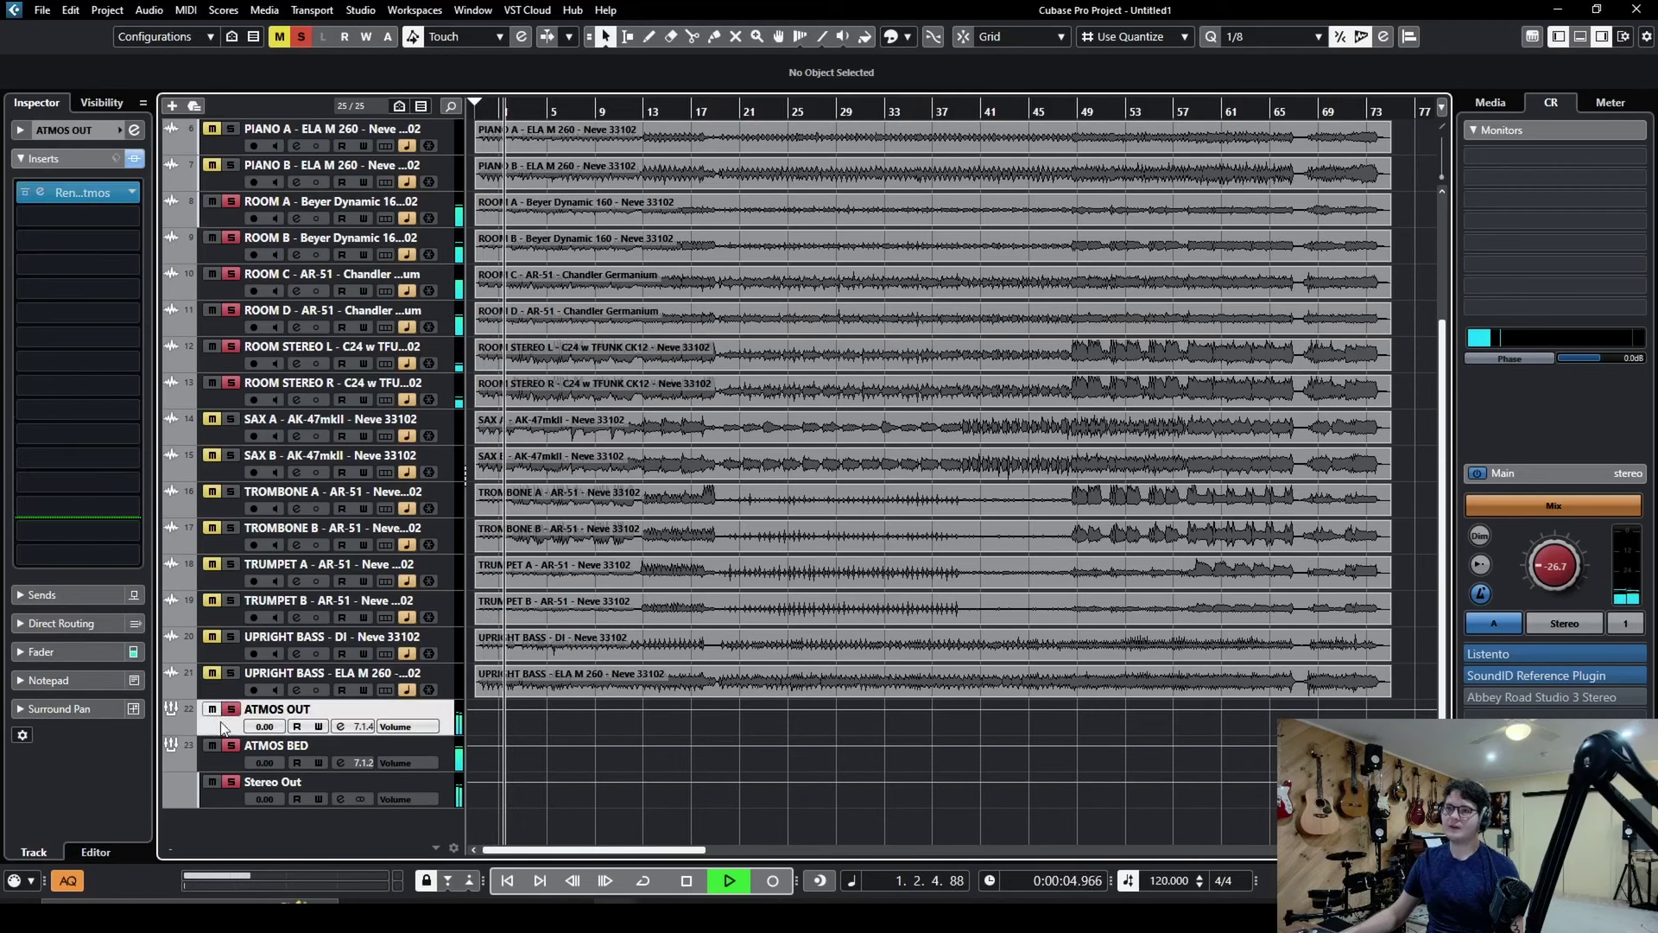
click(328, 717)
key(space)
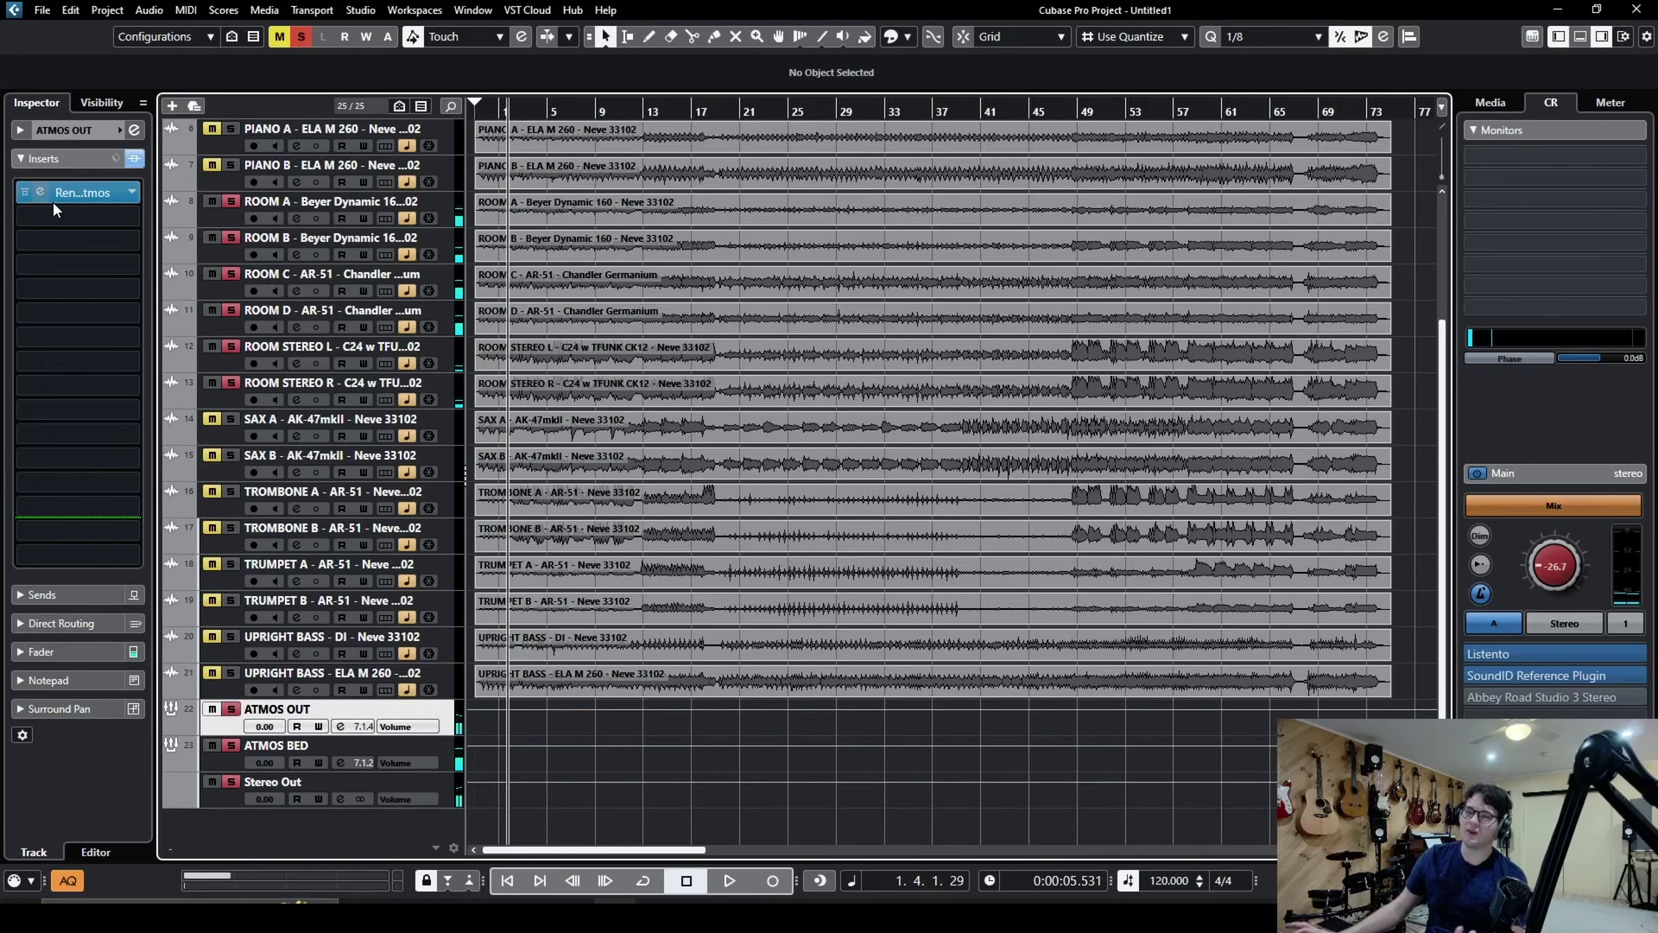
Open the renderer on ATMOS OUT, play the soloed bed to examine its signal activity, and close the renderer
click(43, 195)
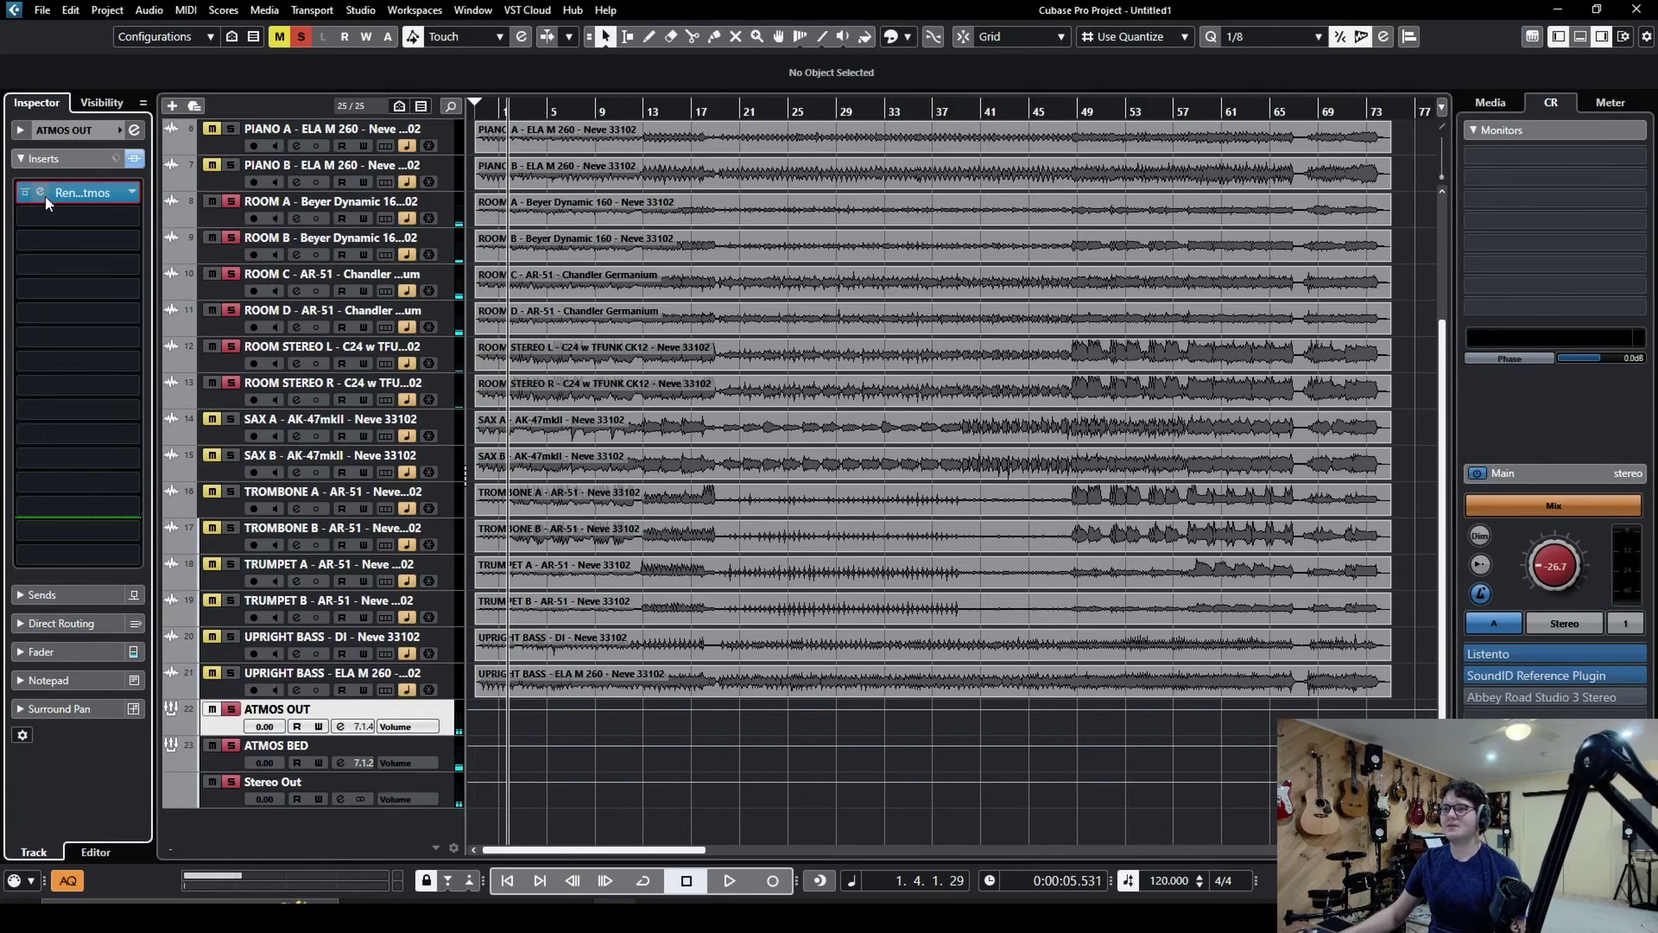
drag(858, 149, 989, 132)
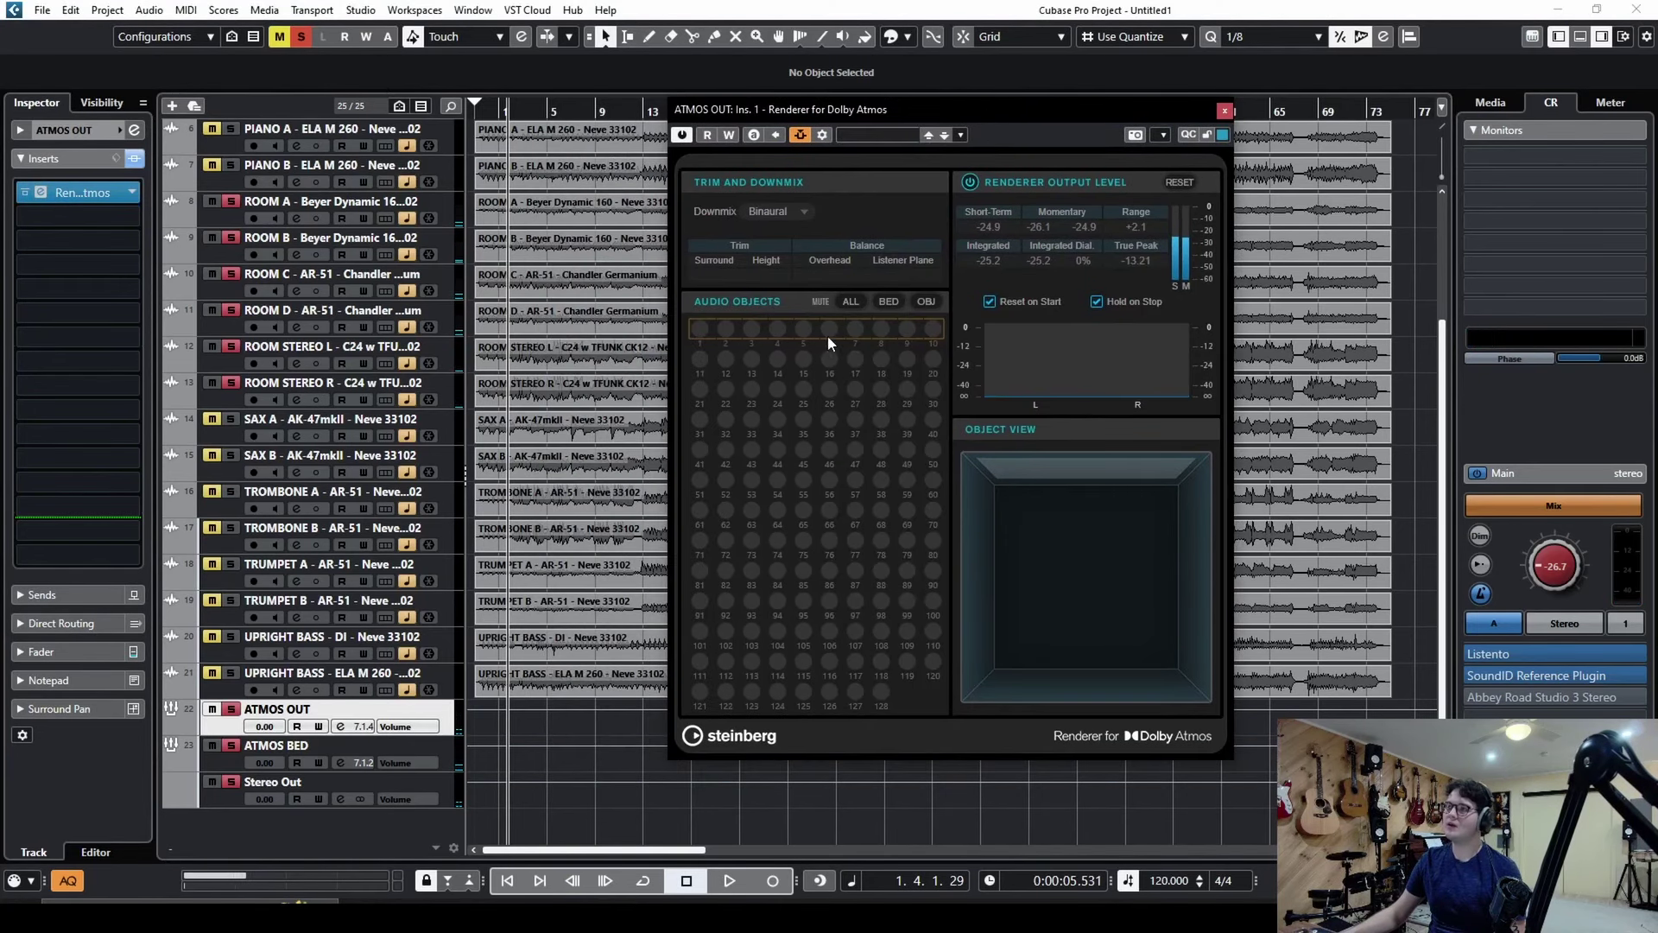
key(space)
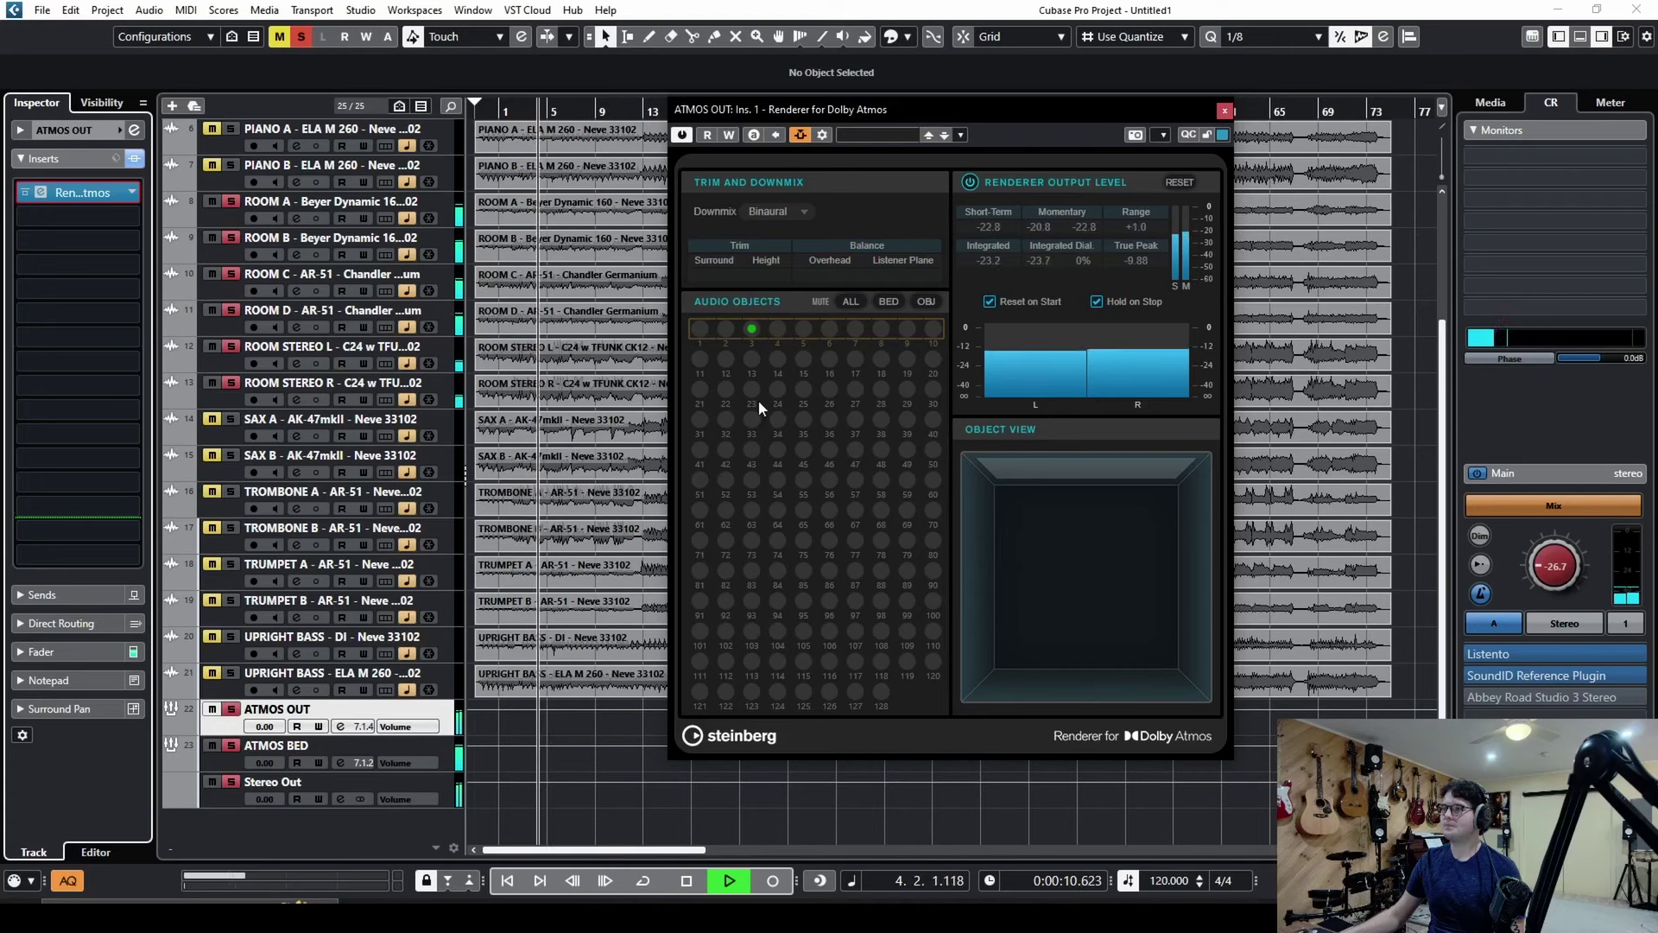
key(space)
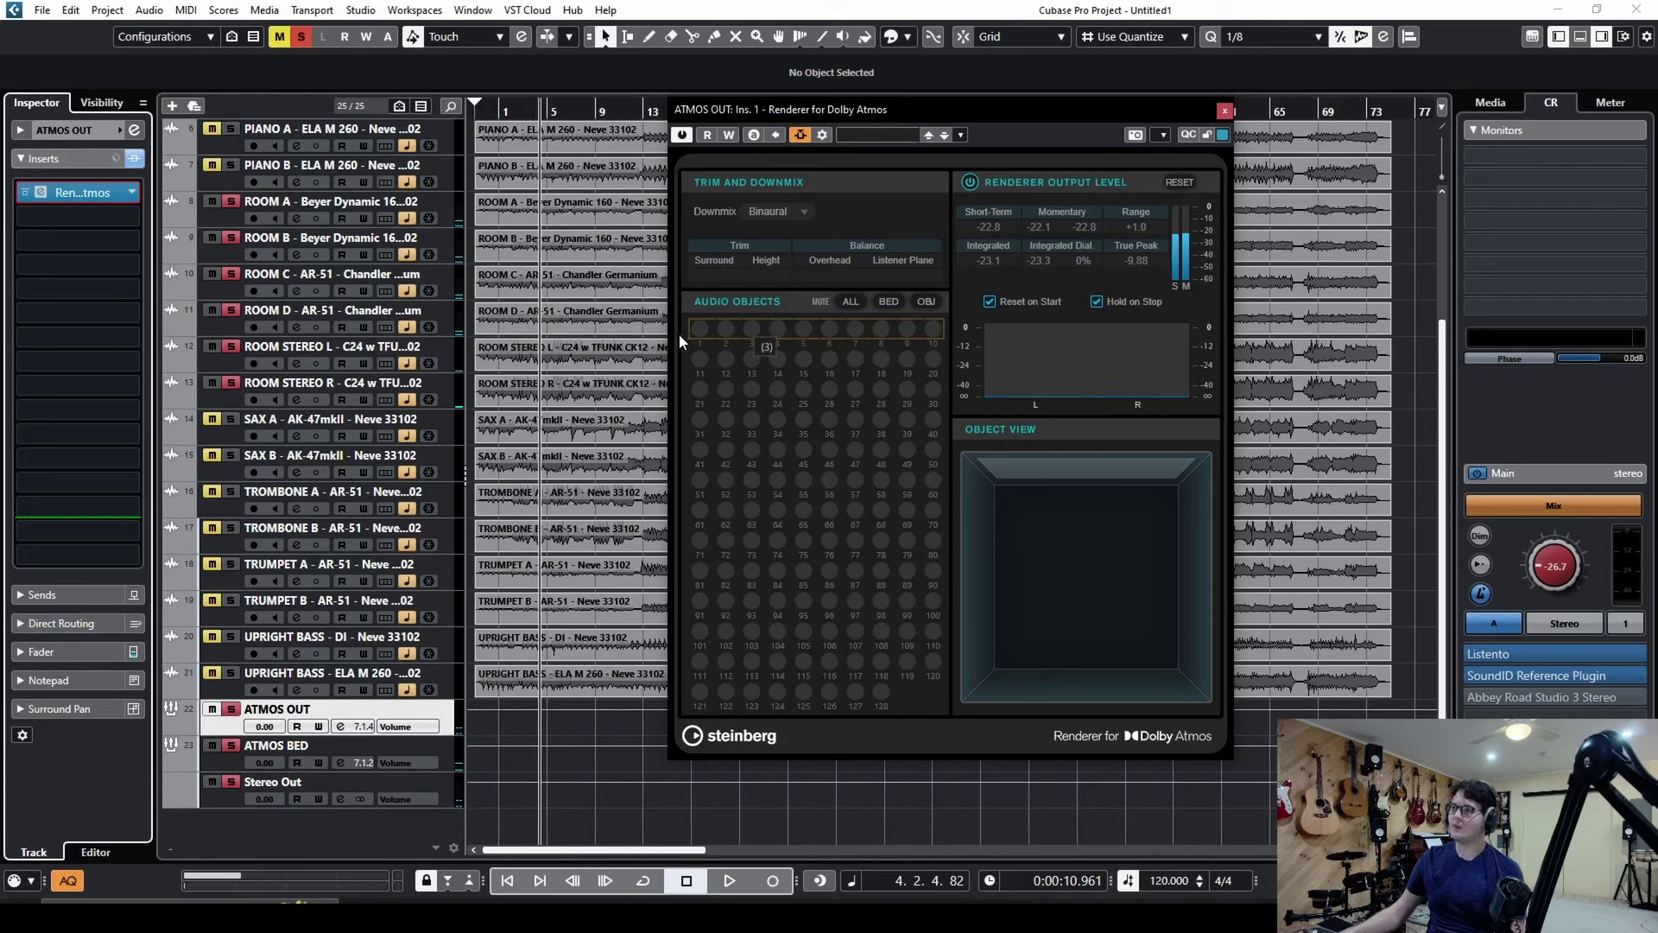
click(1226, 110)
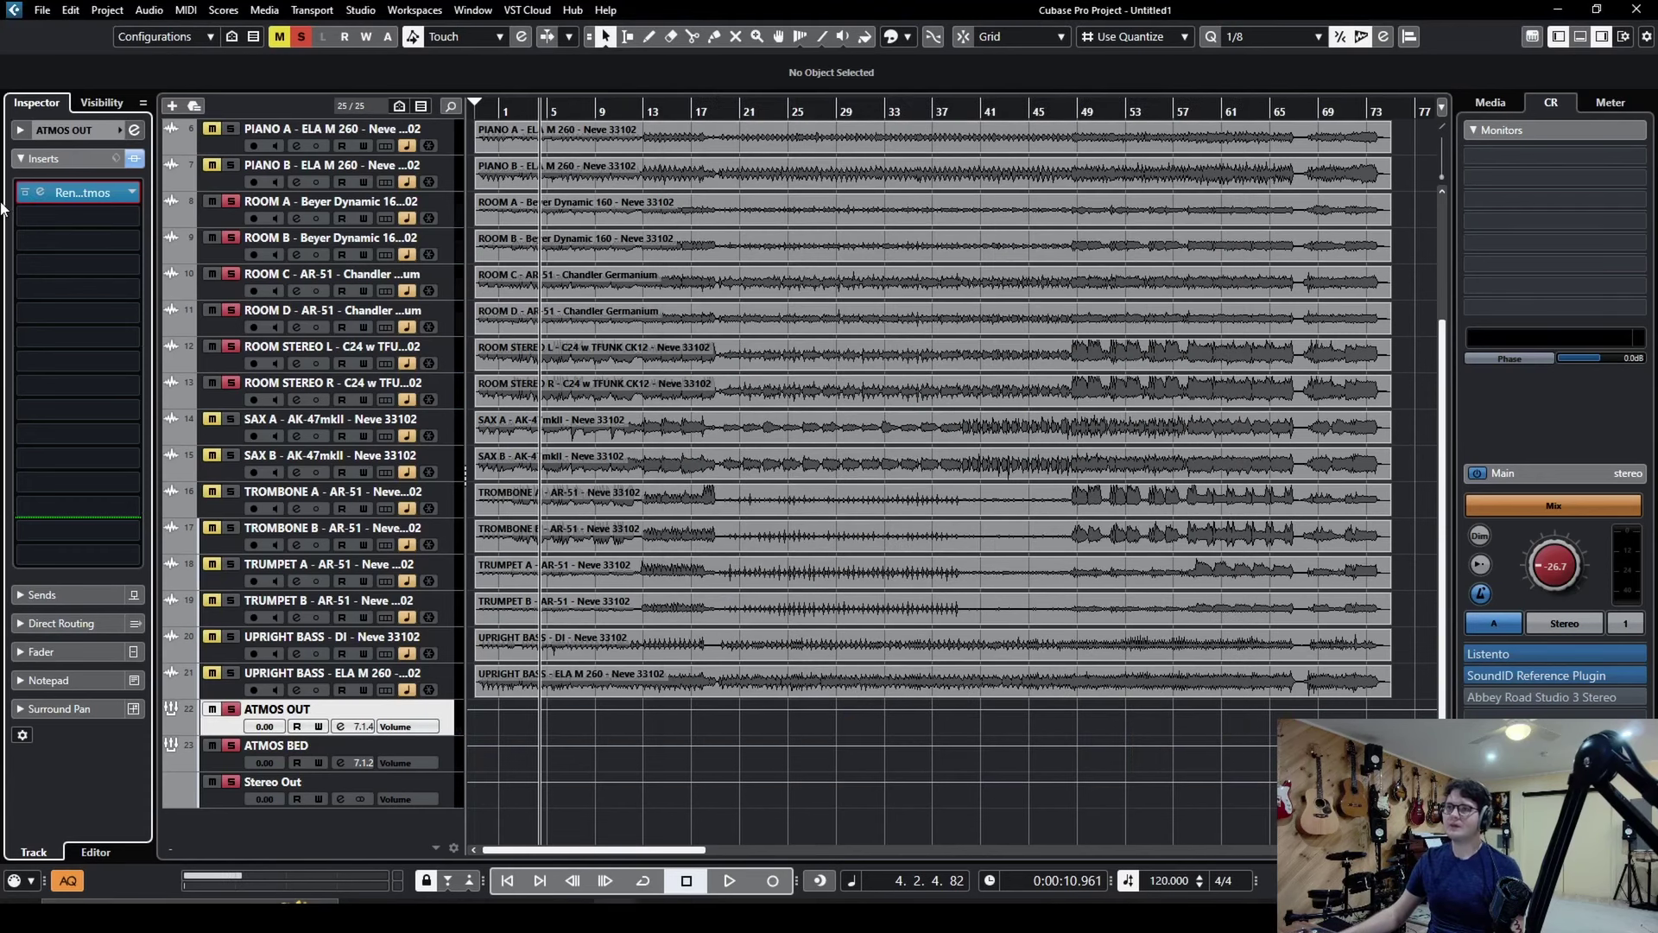
Play the soloed bed and examine the surround pan position of each room track from ROOM A to ROOM STEREO R
click(211, 210)
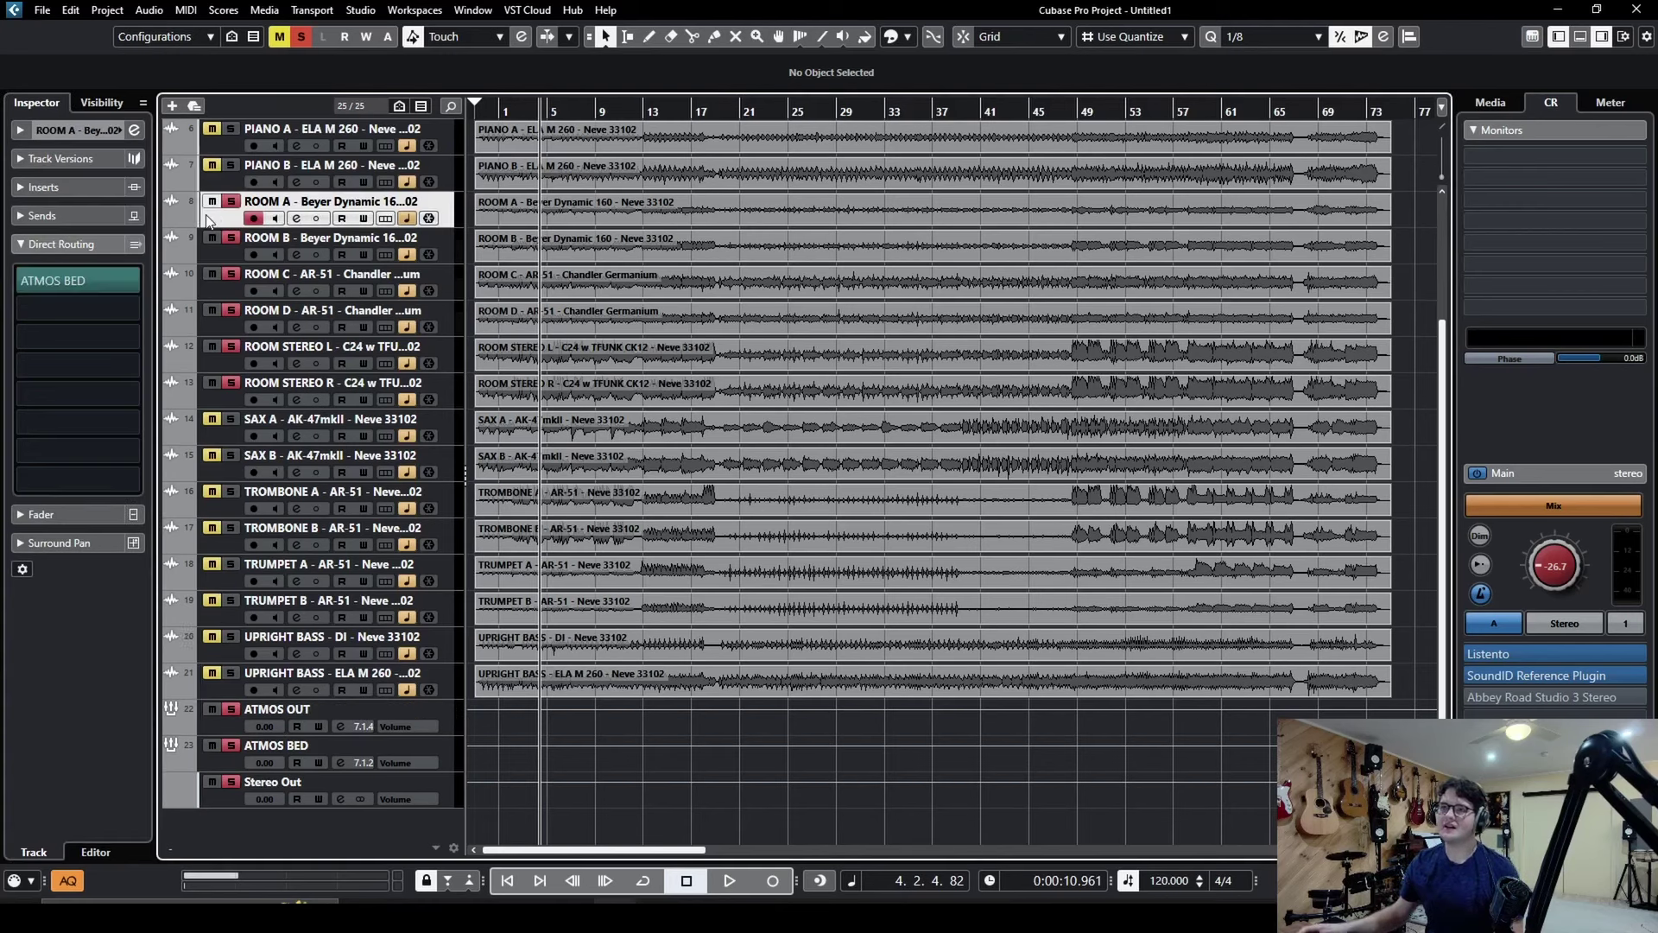
click(95, 544)
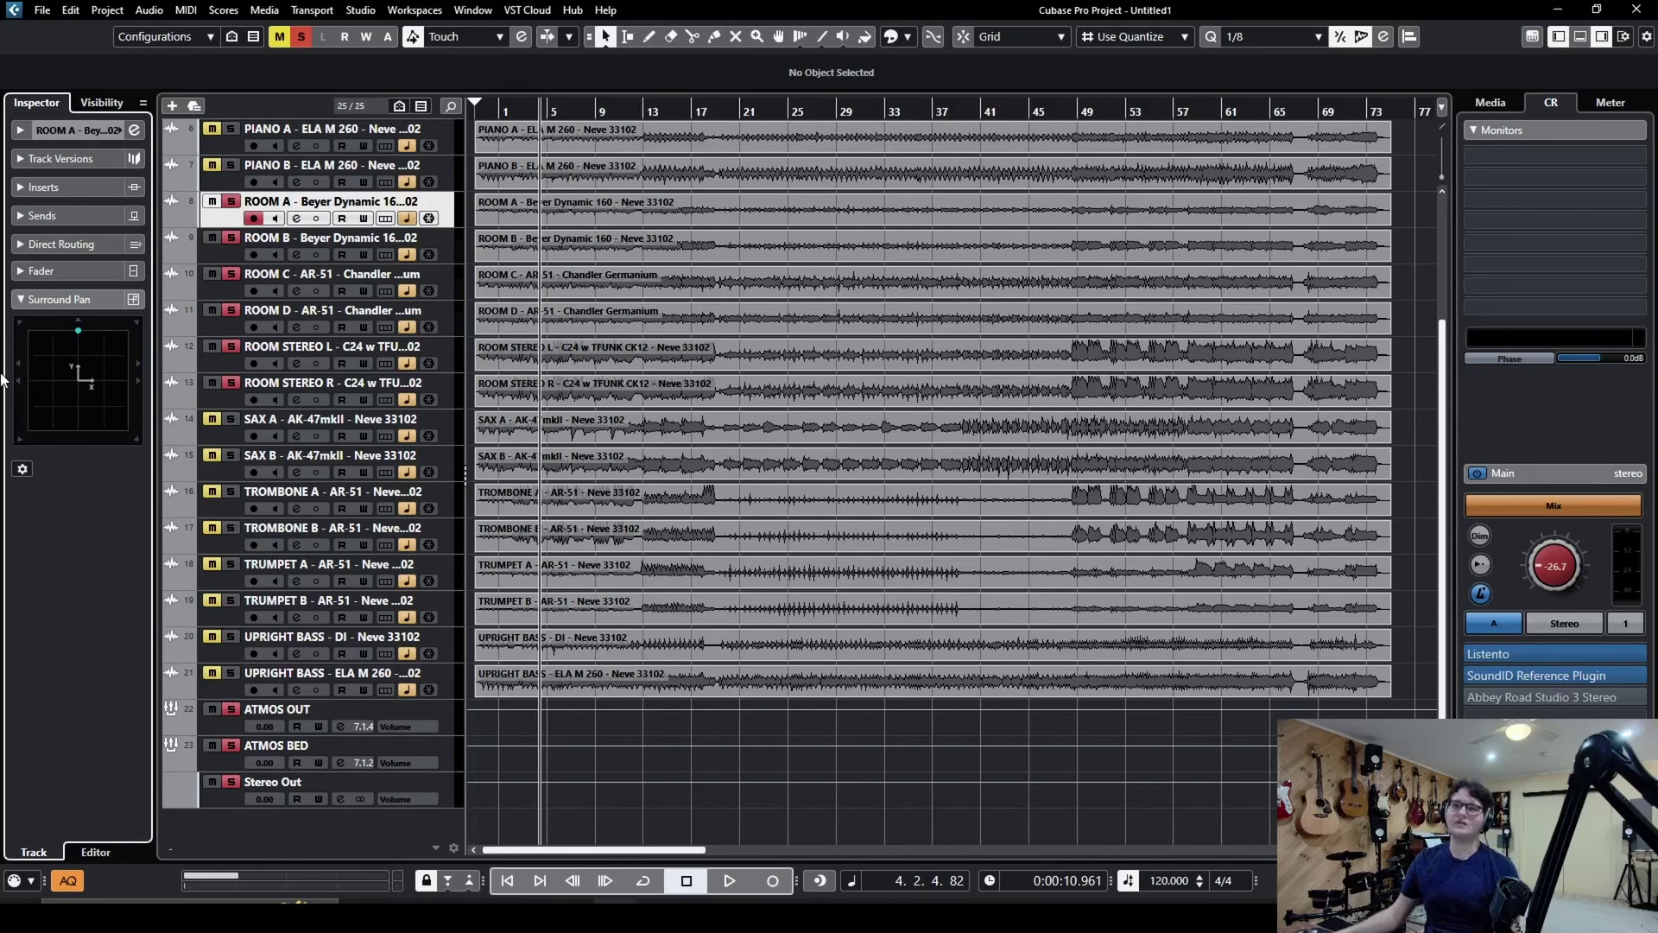
key(space)
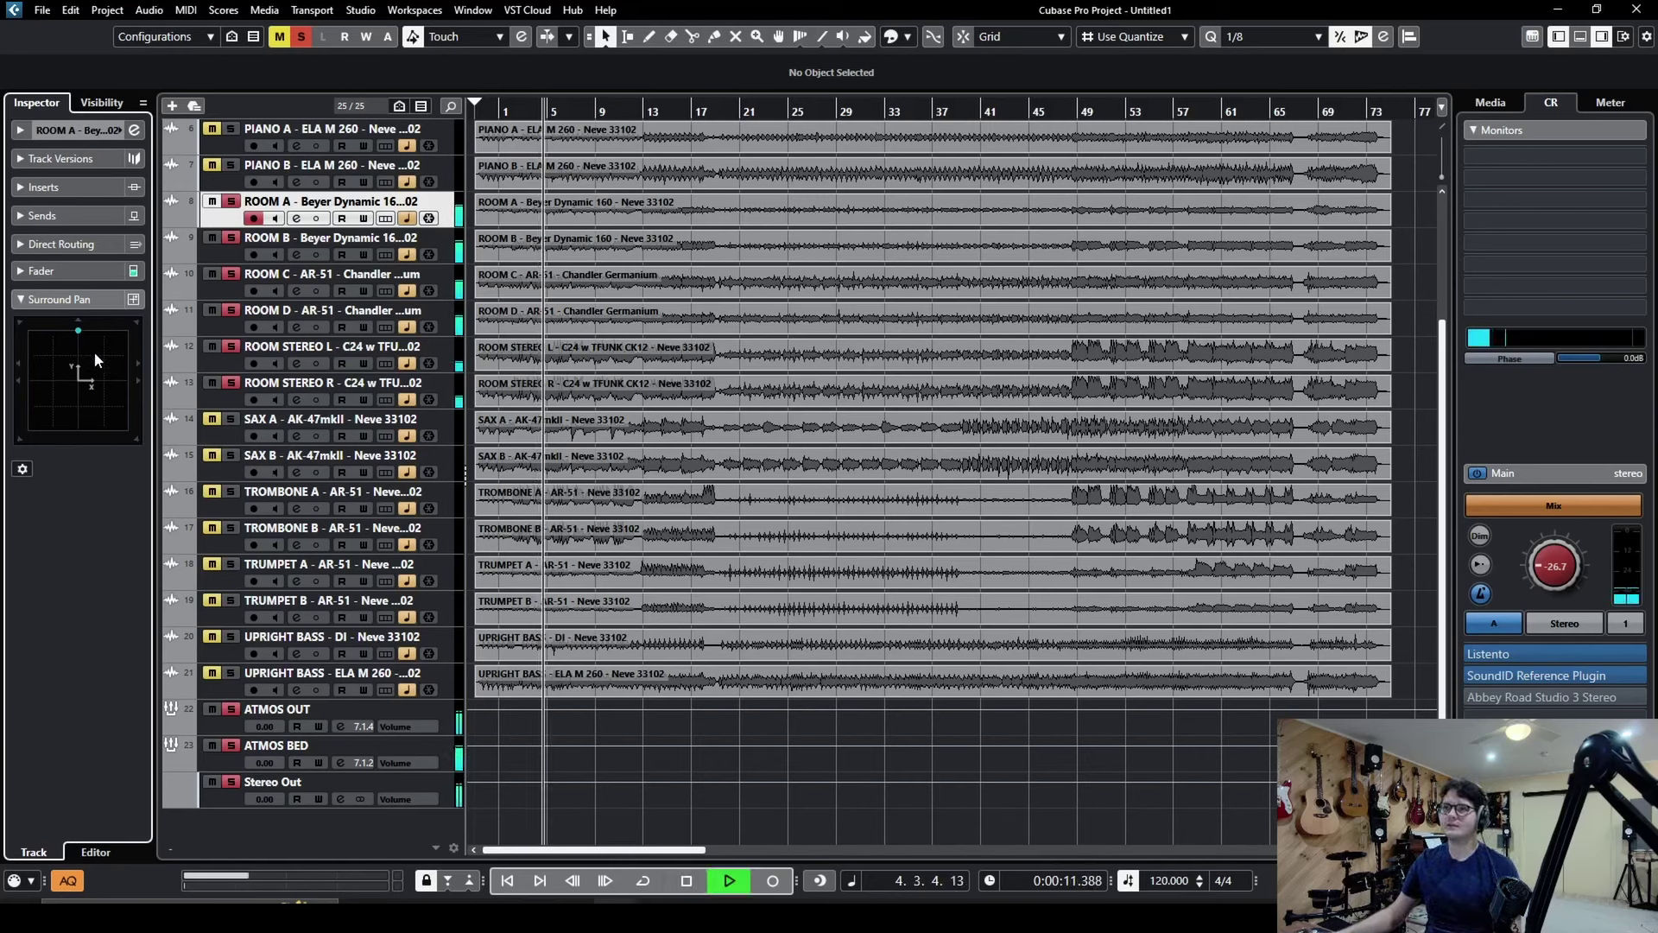
click(226, 259)
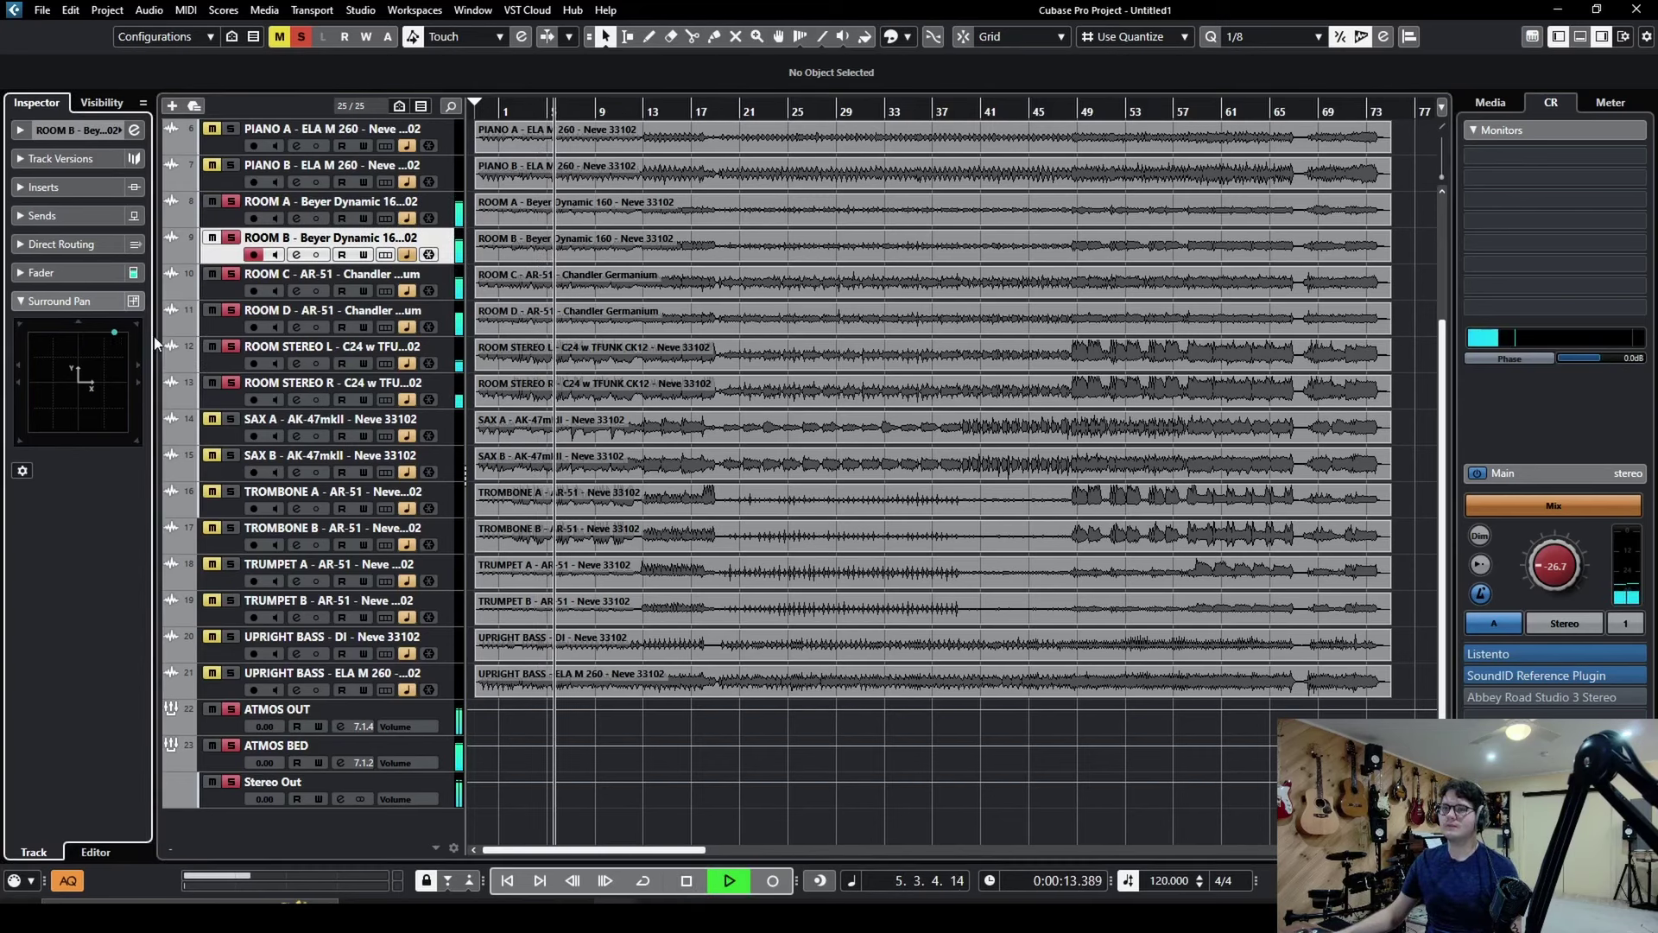
click(223, 294)
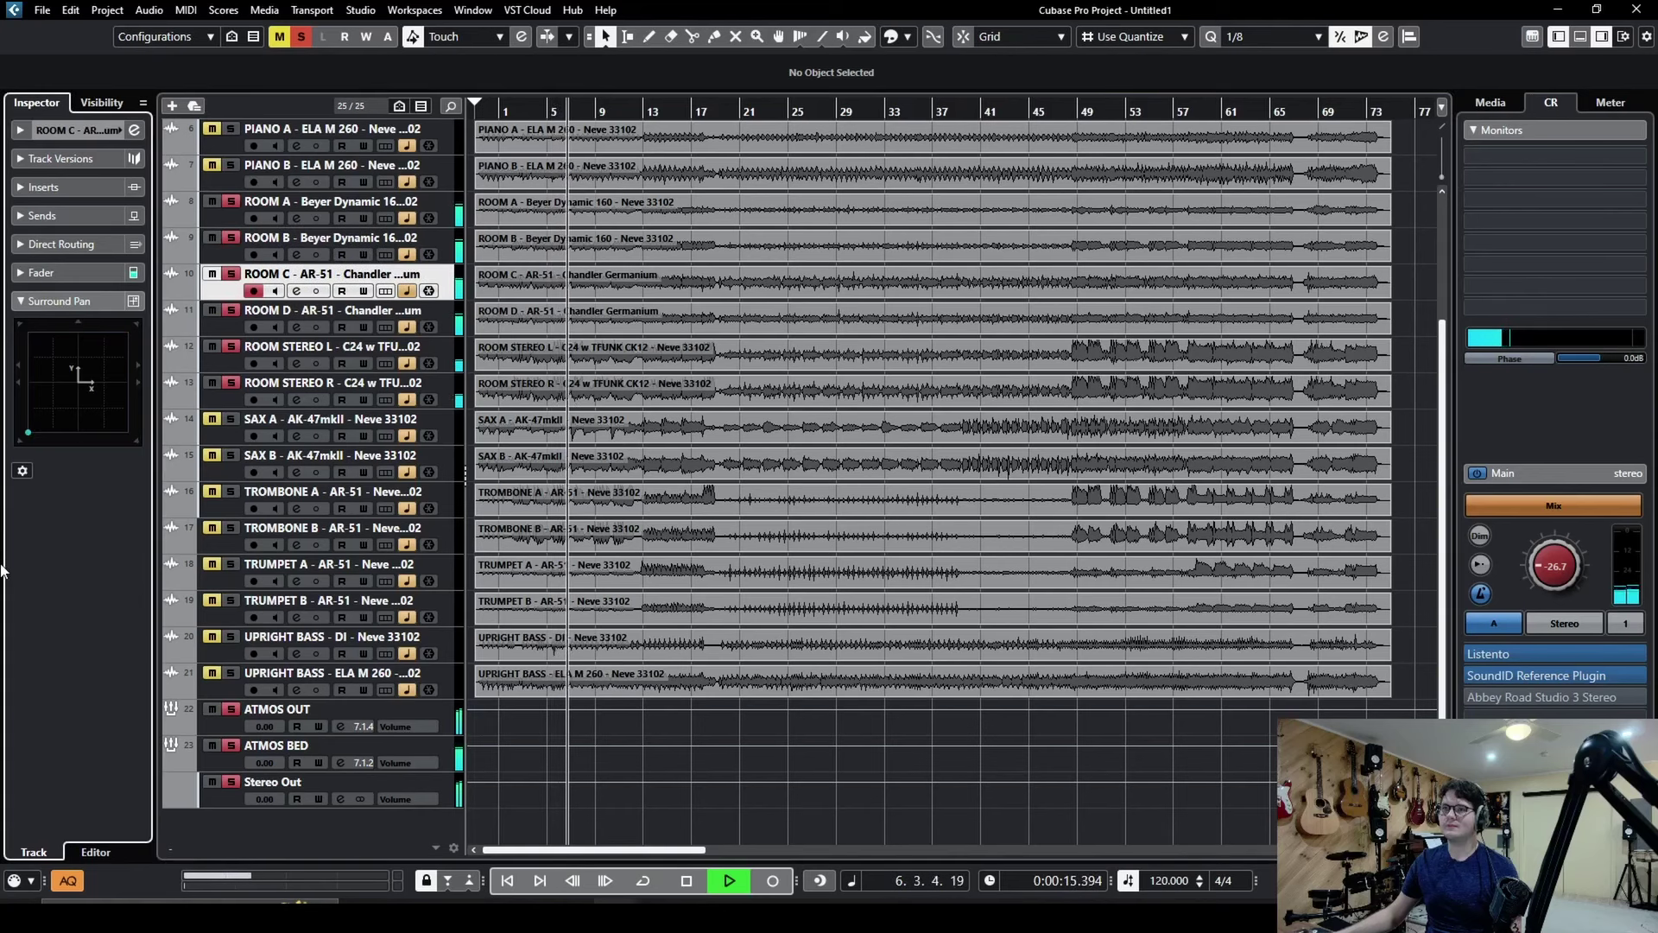
click(216, 326)
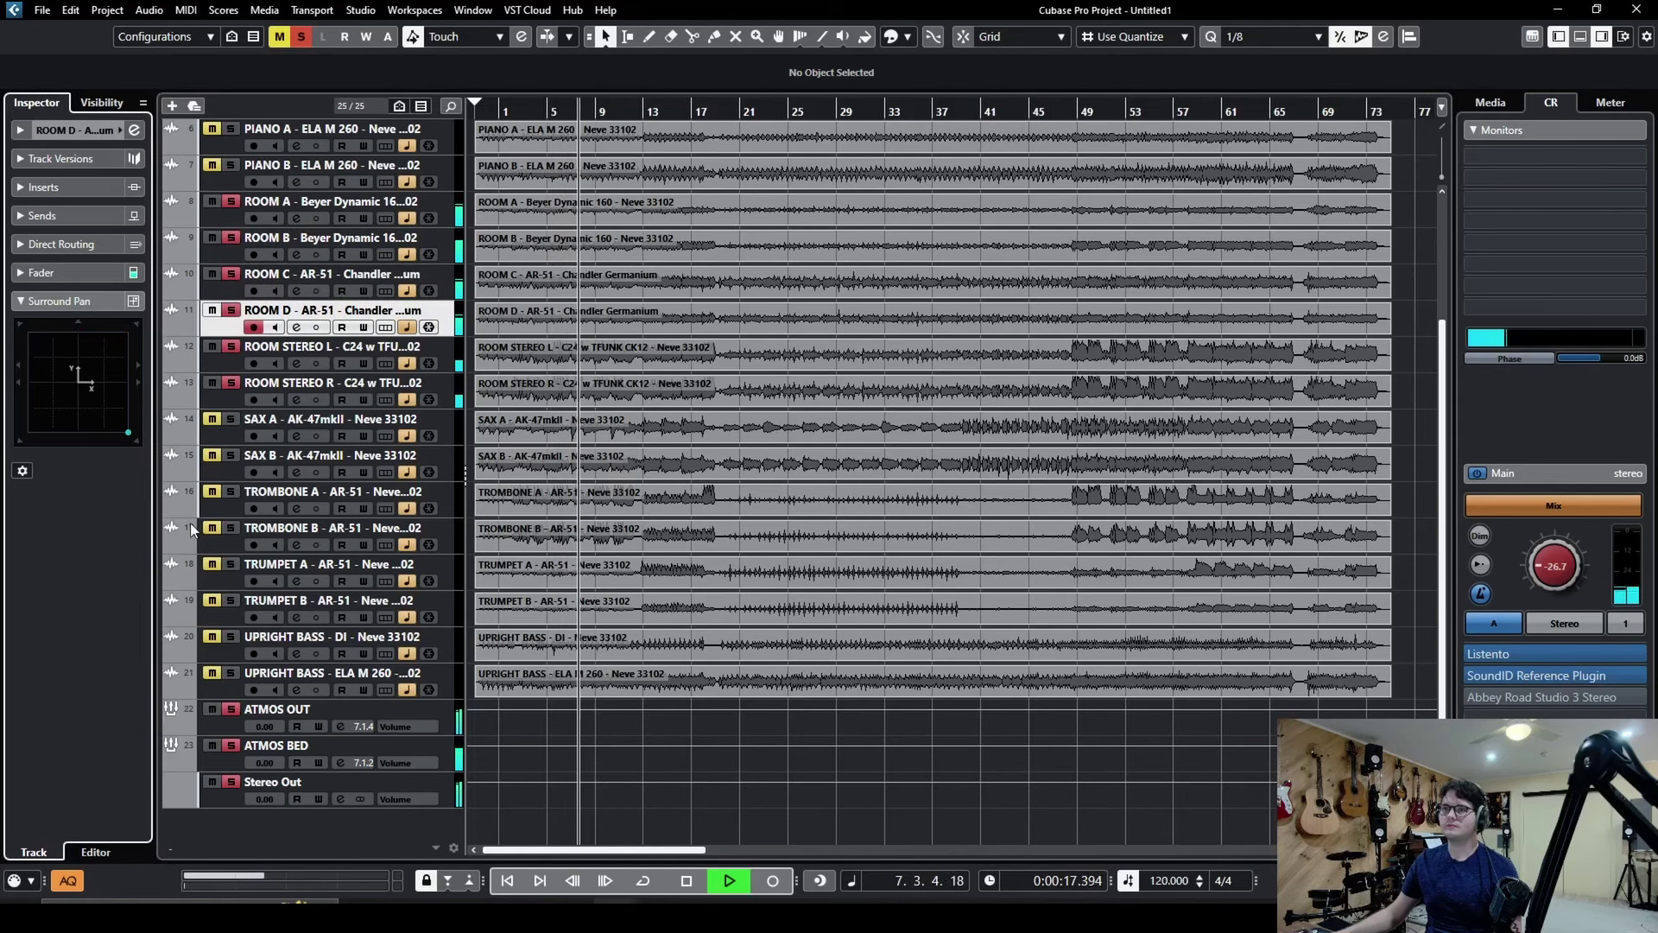
click(197, 356)
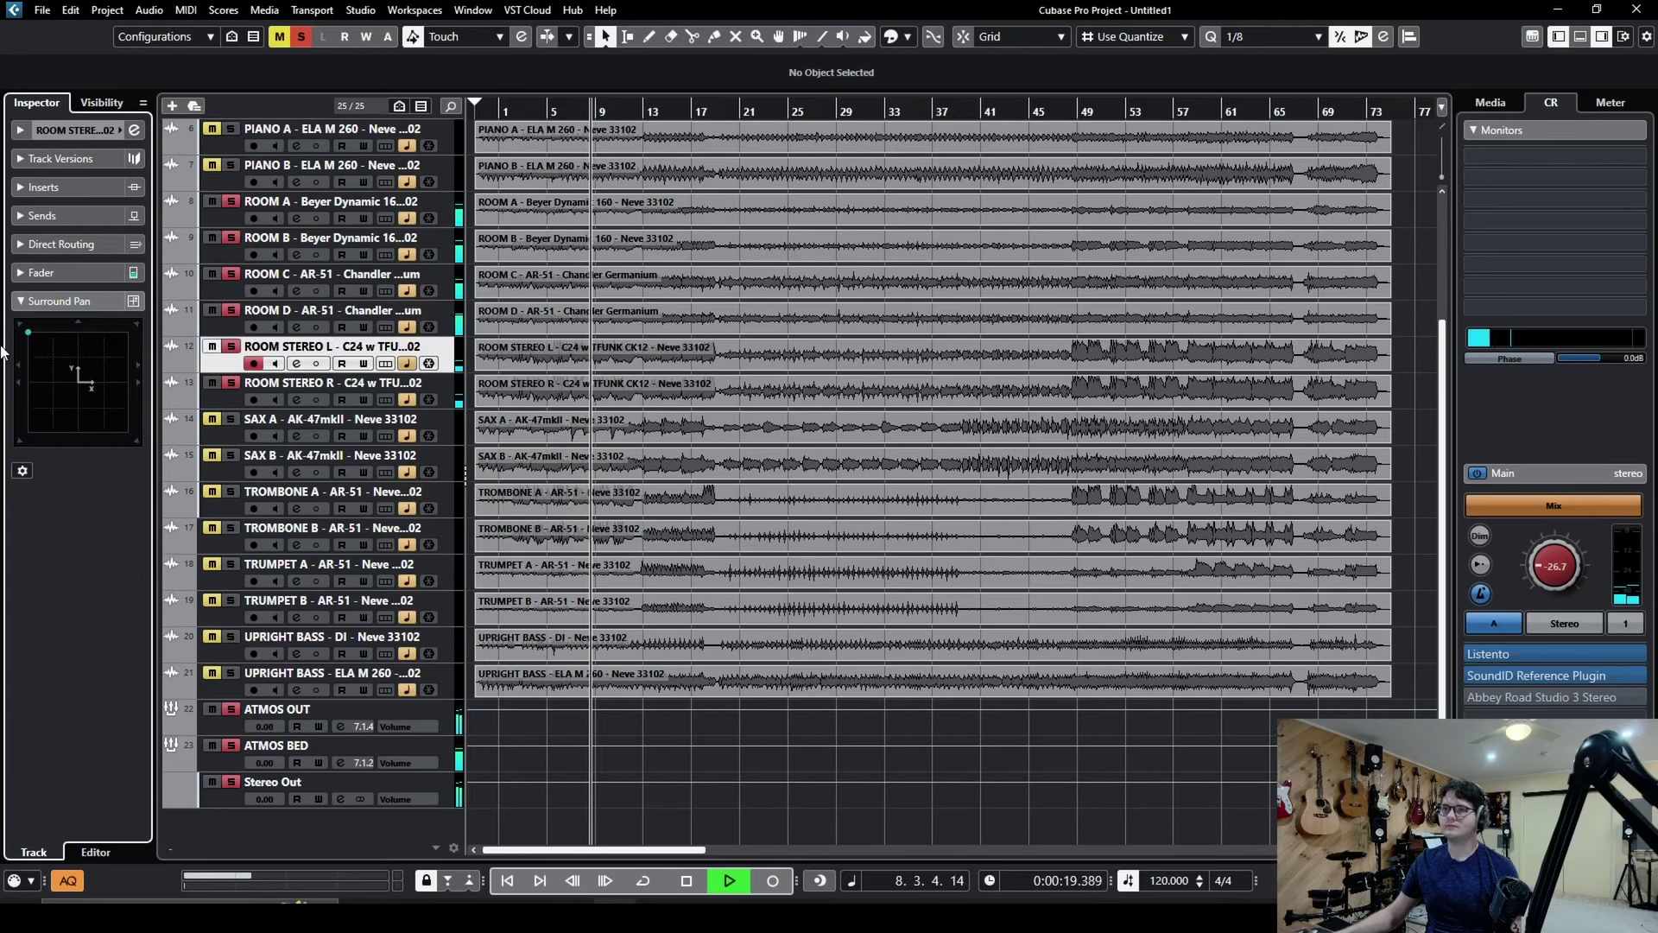
click(214, 402)
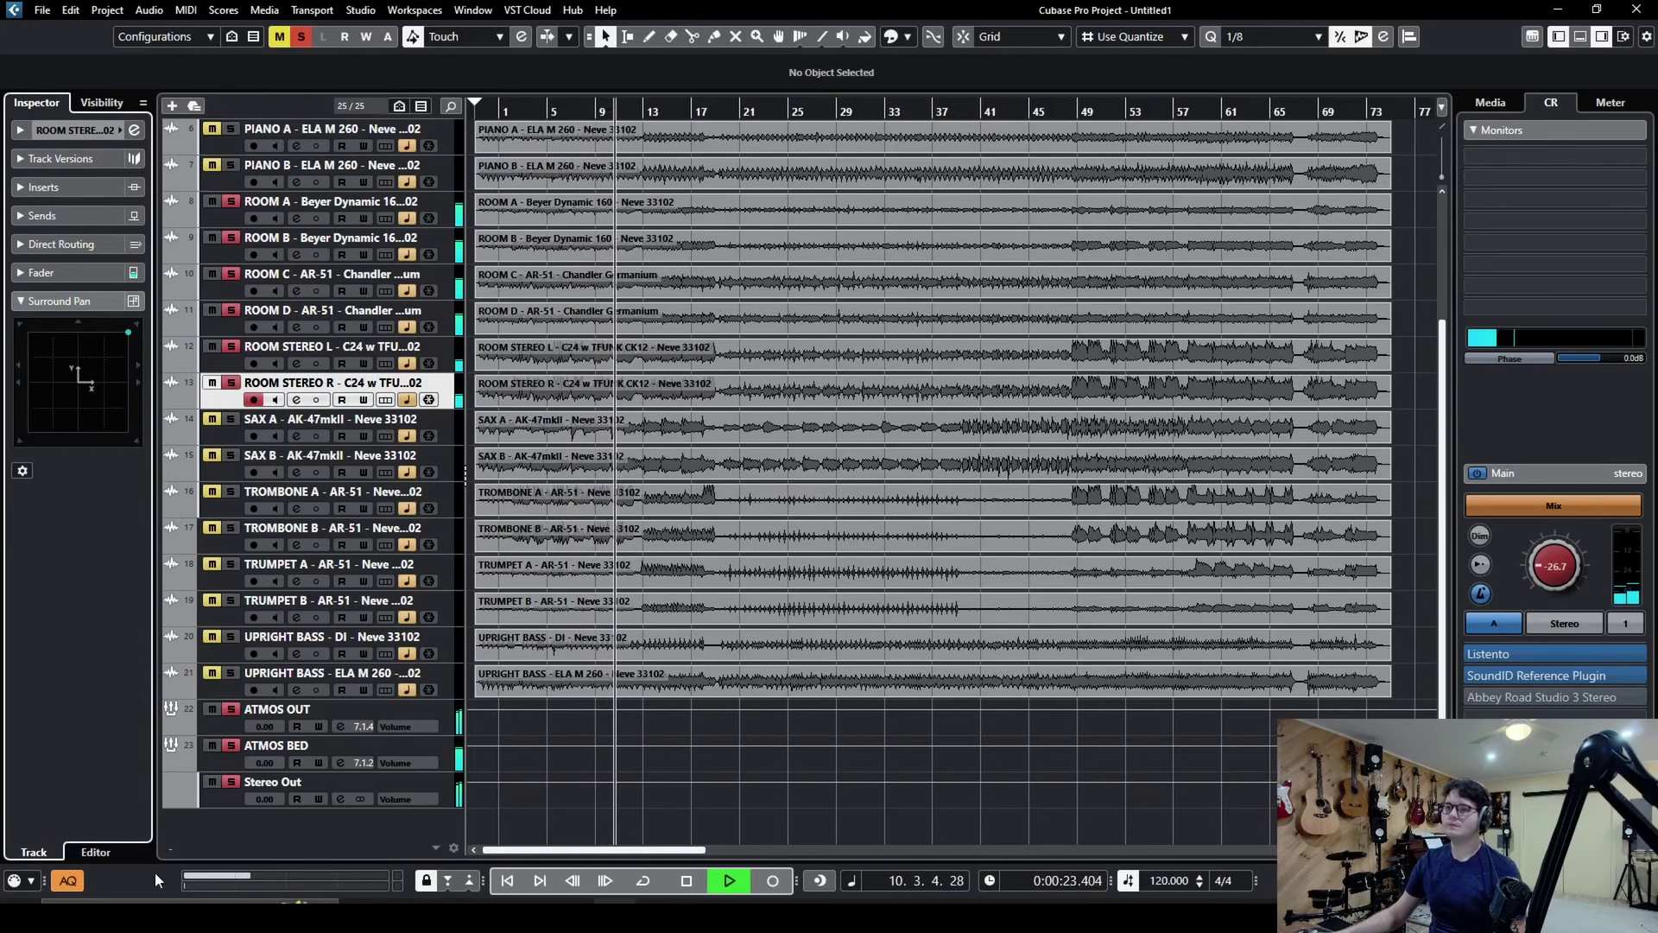
Open the Renderer for Dolby Atmos on ATMOS OUT to examine the signal activity, stop playback and close the renderer
click(221, 732)
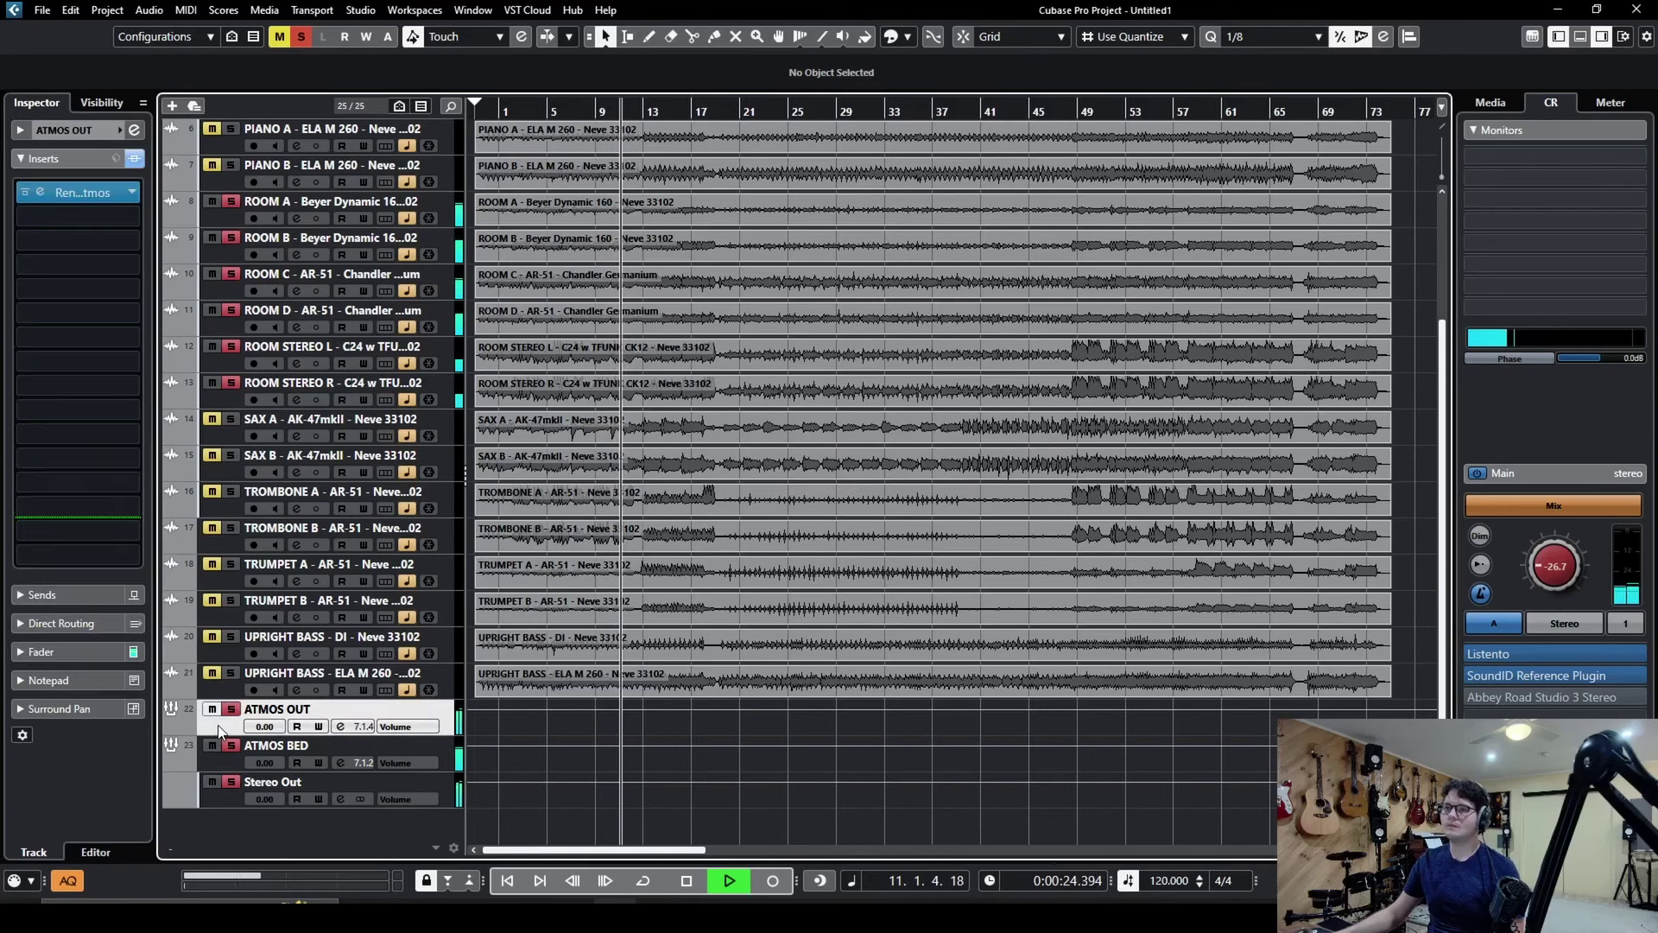
click(93, 190)
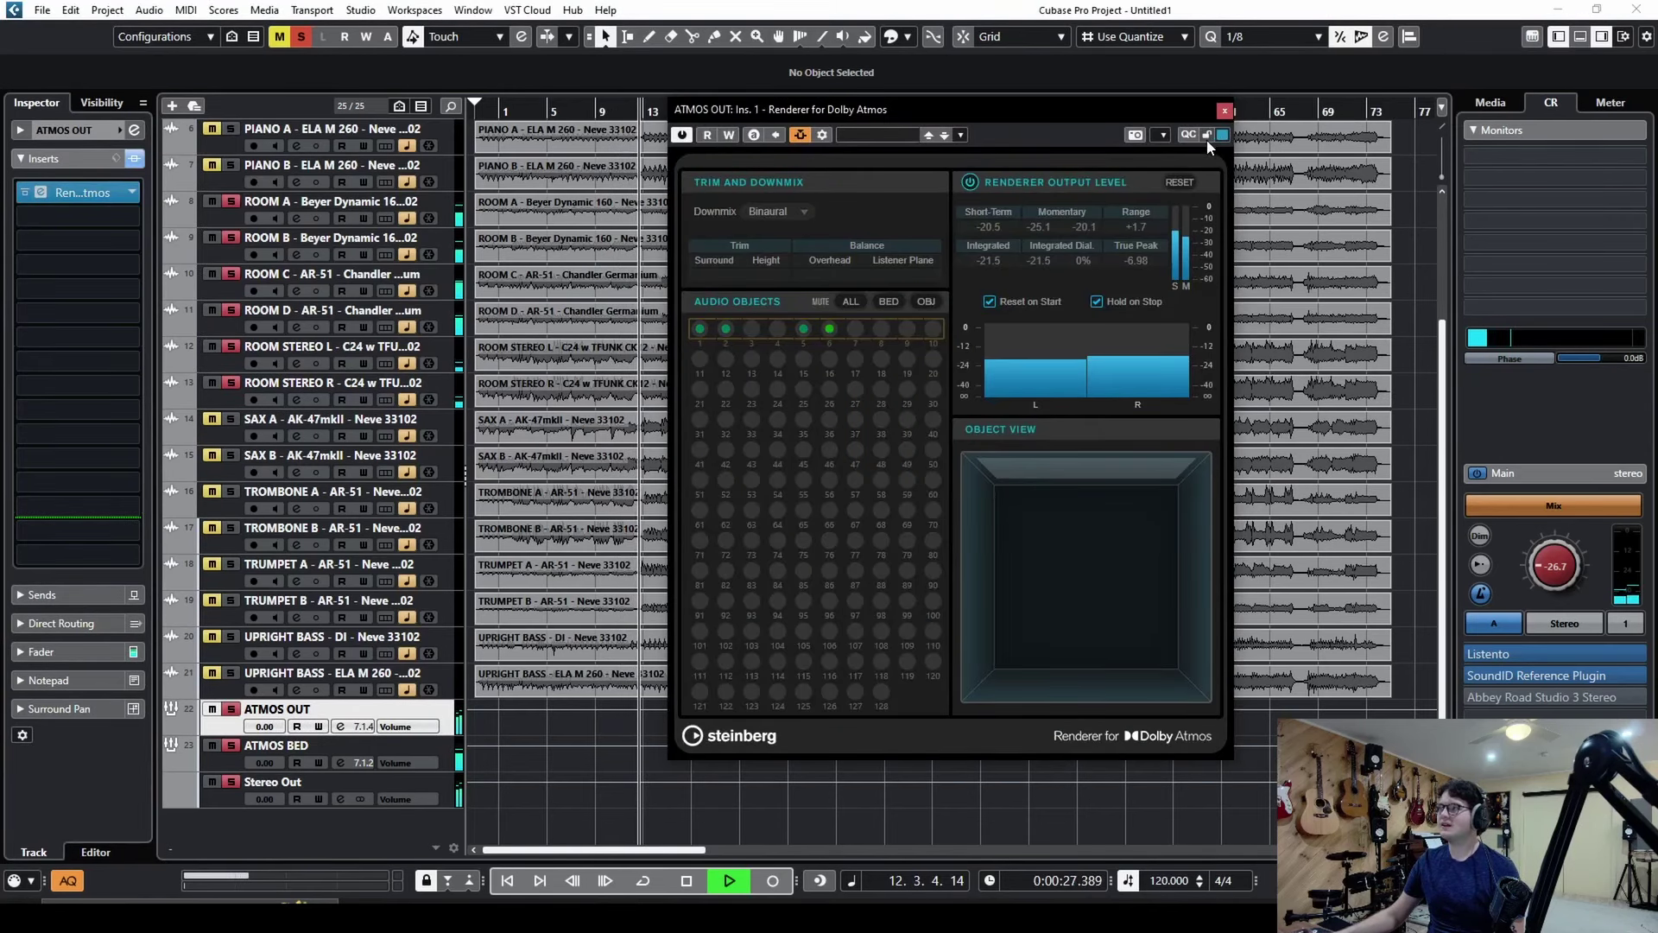
key(space)
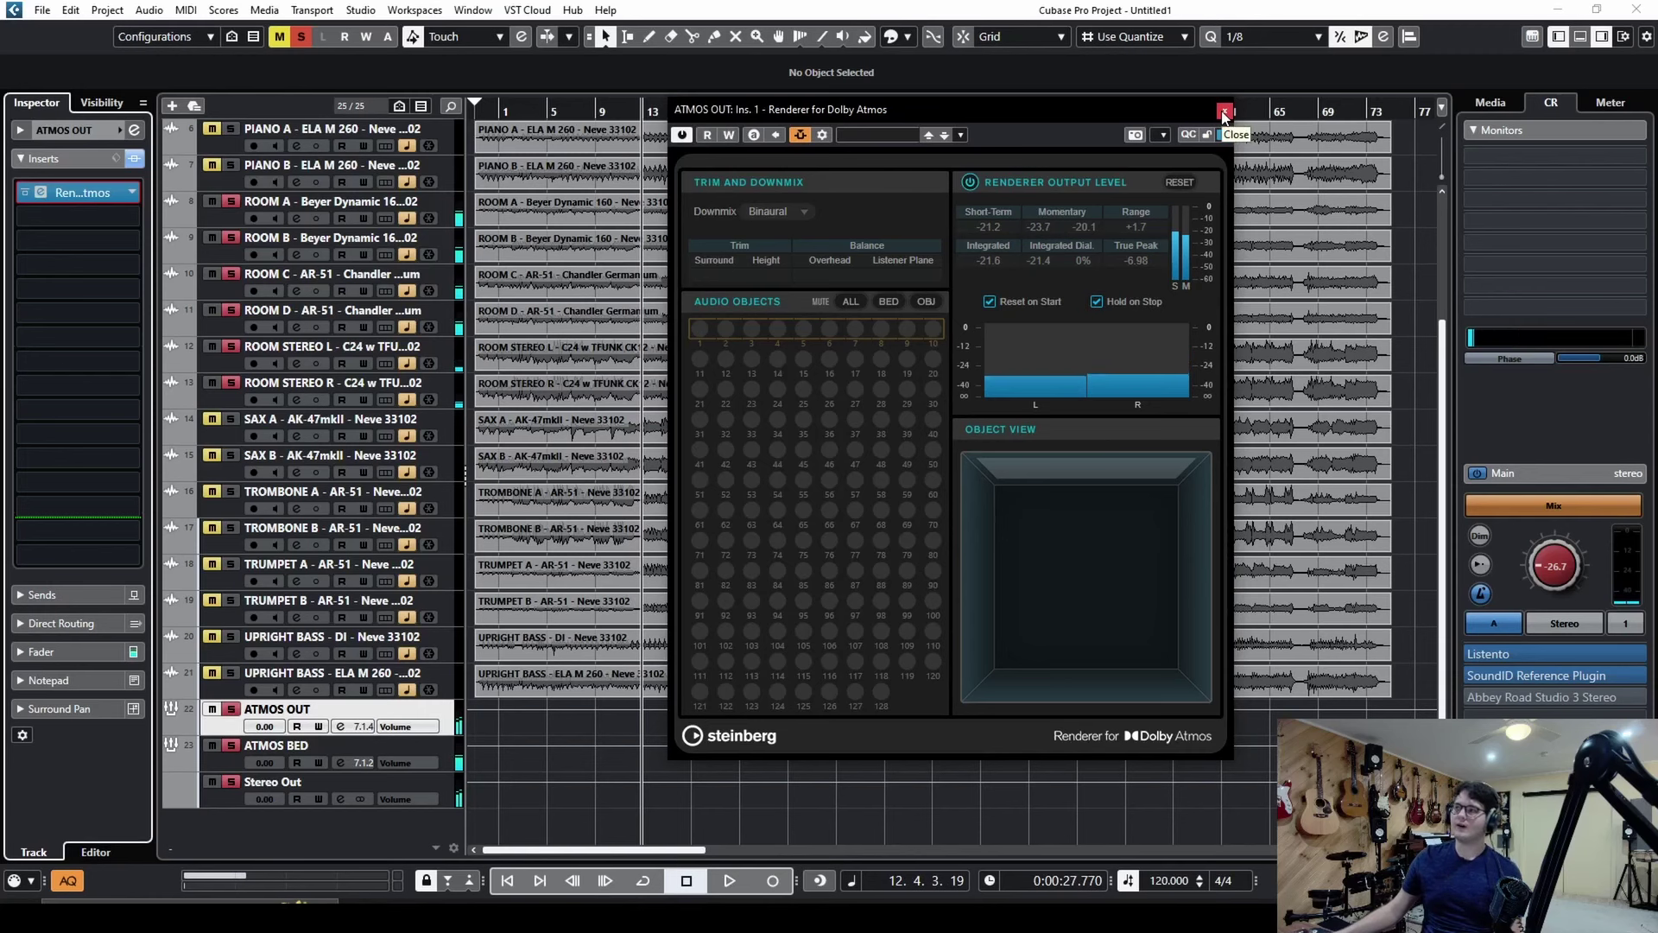
click(1224, 111)
Show the surround pan of ROOM STEREO R and check which Inspector sections are enabled
click(218, 402)
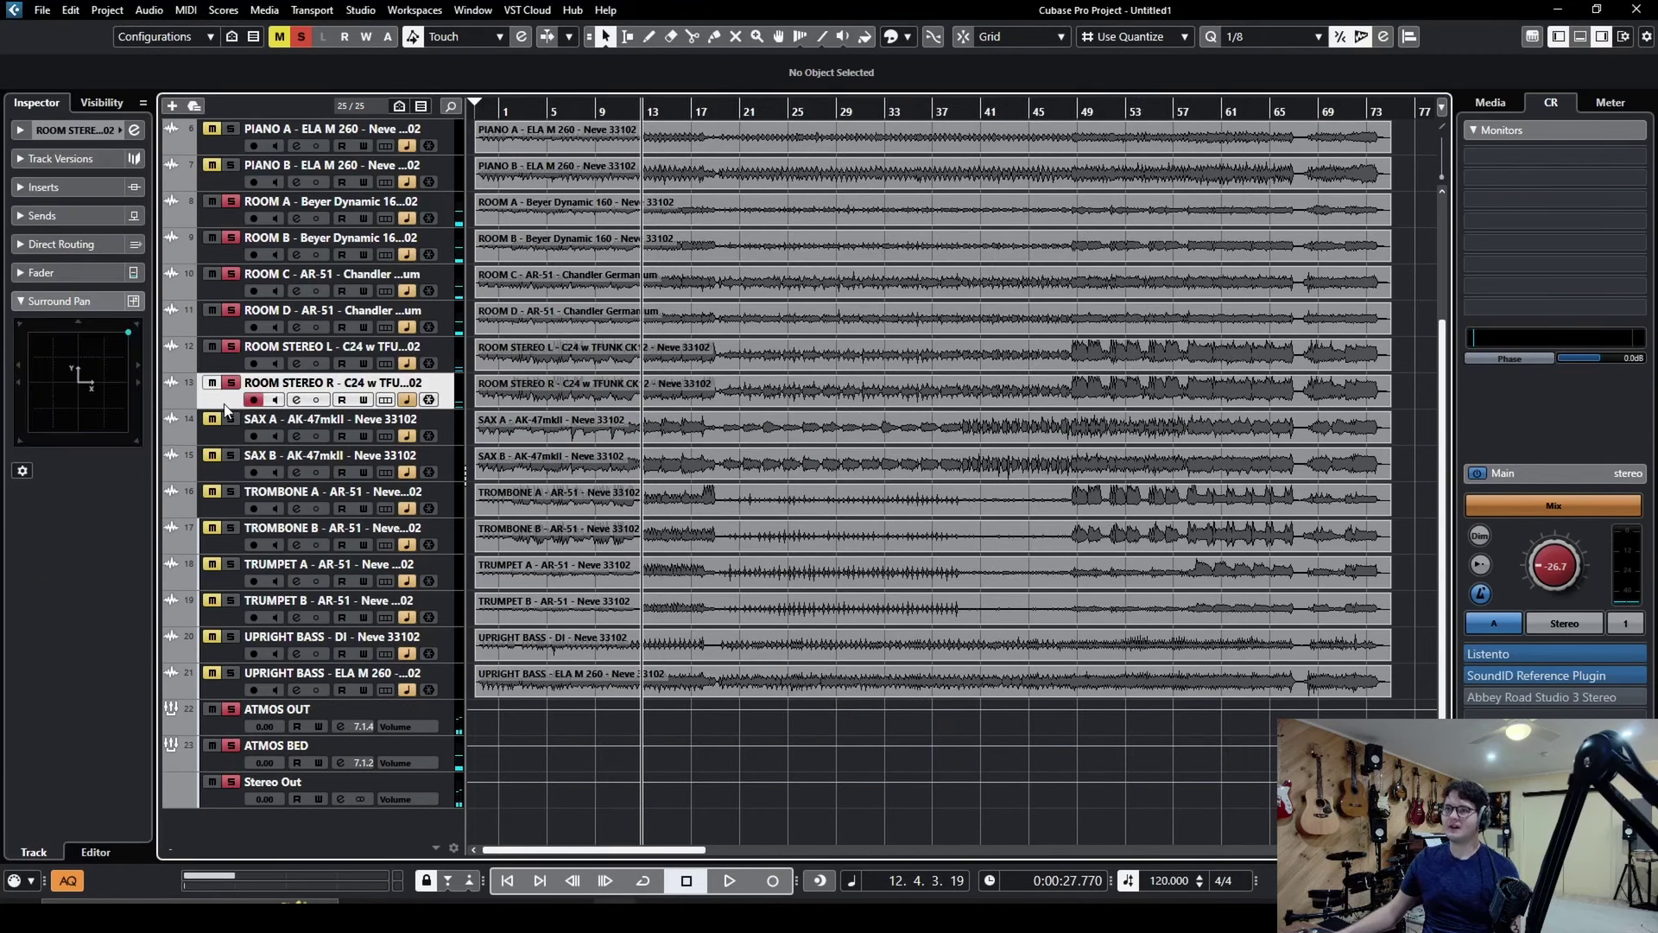
click(22, 471)
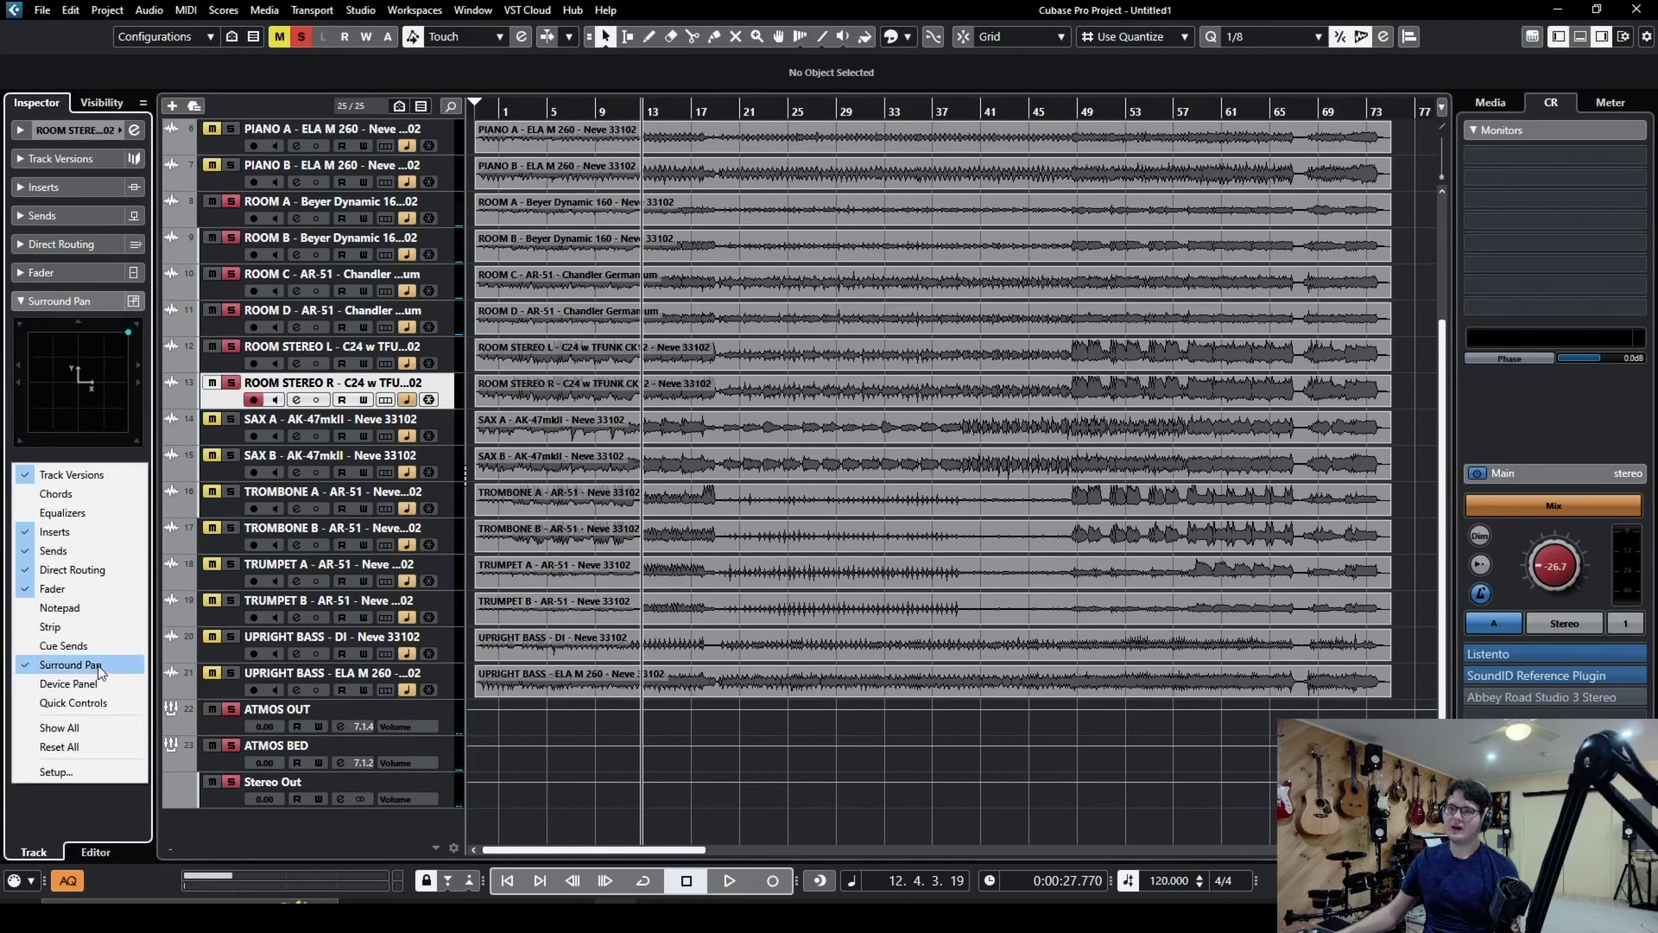
click(106, 816)
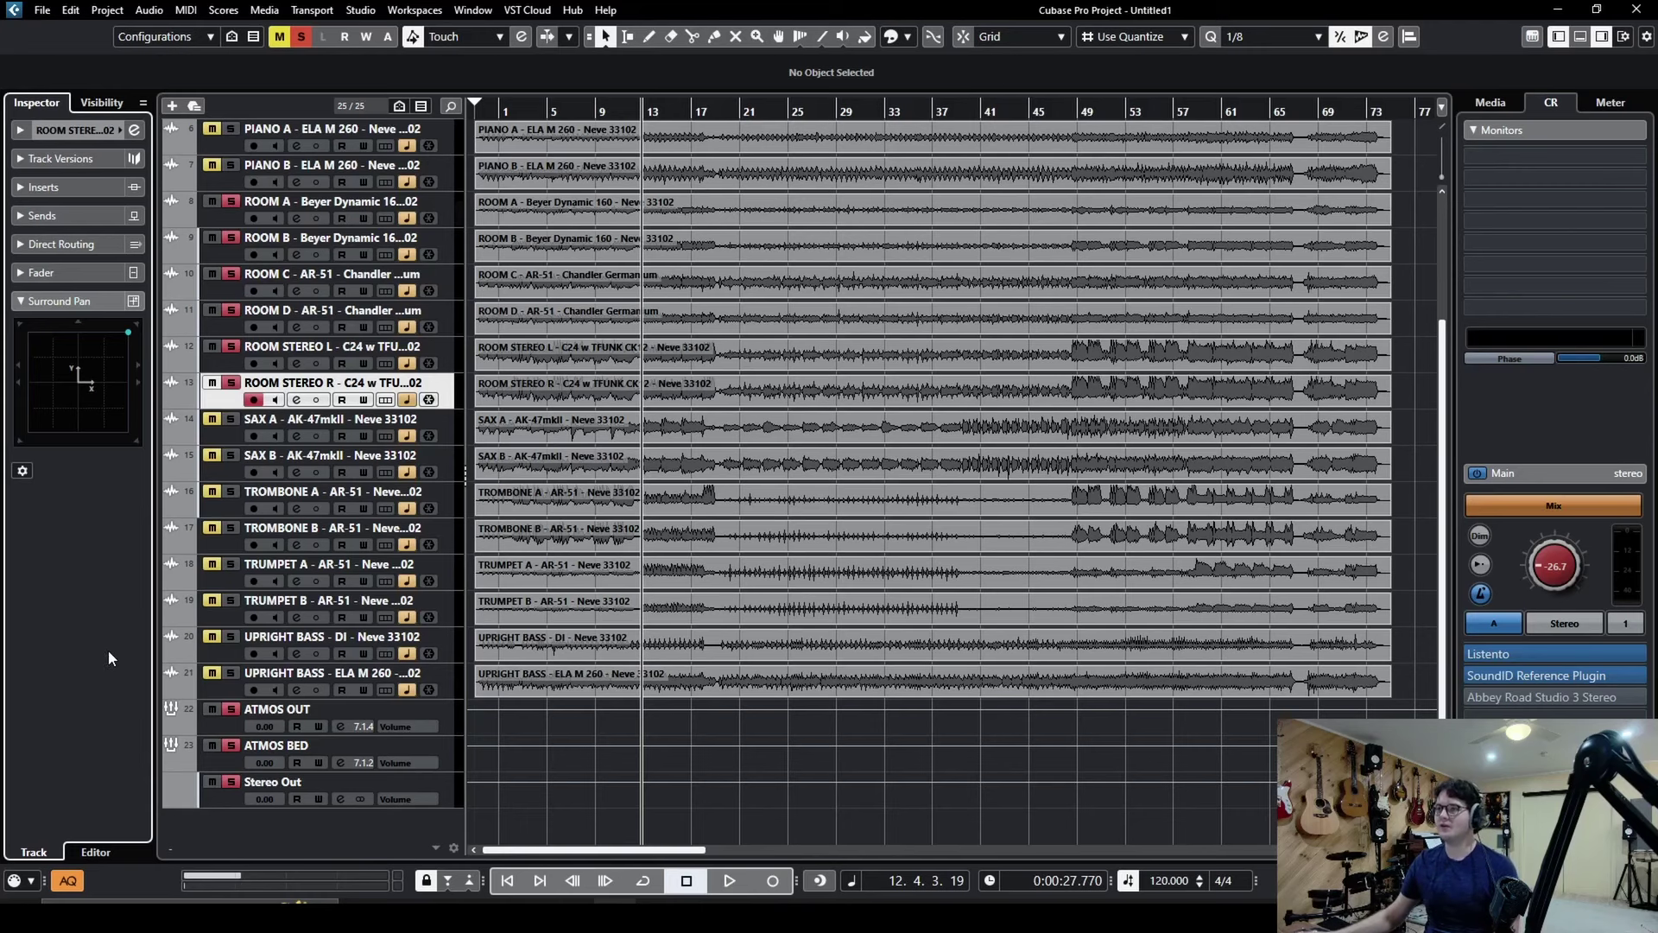
Deactivate all solo and mute states in the project
scroll(660, 263, up, 5)
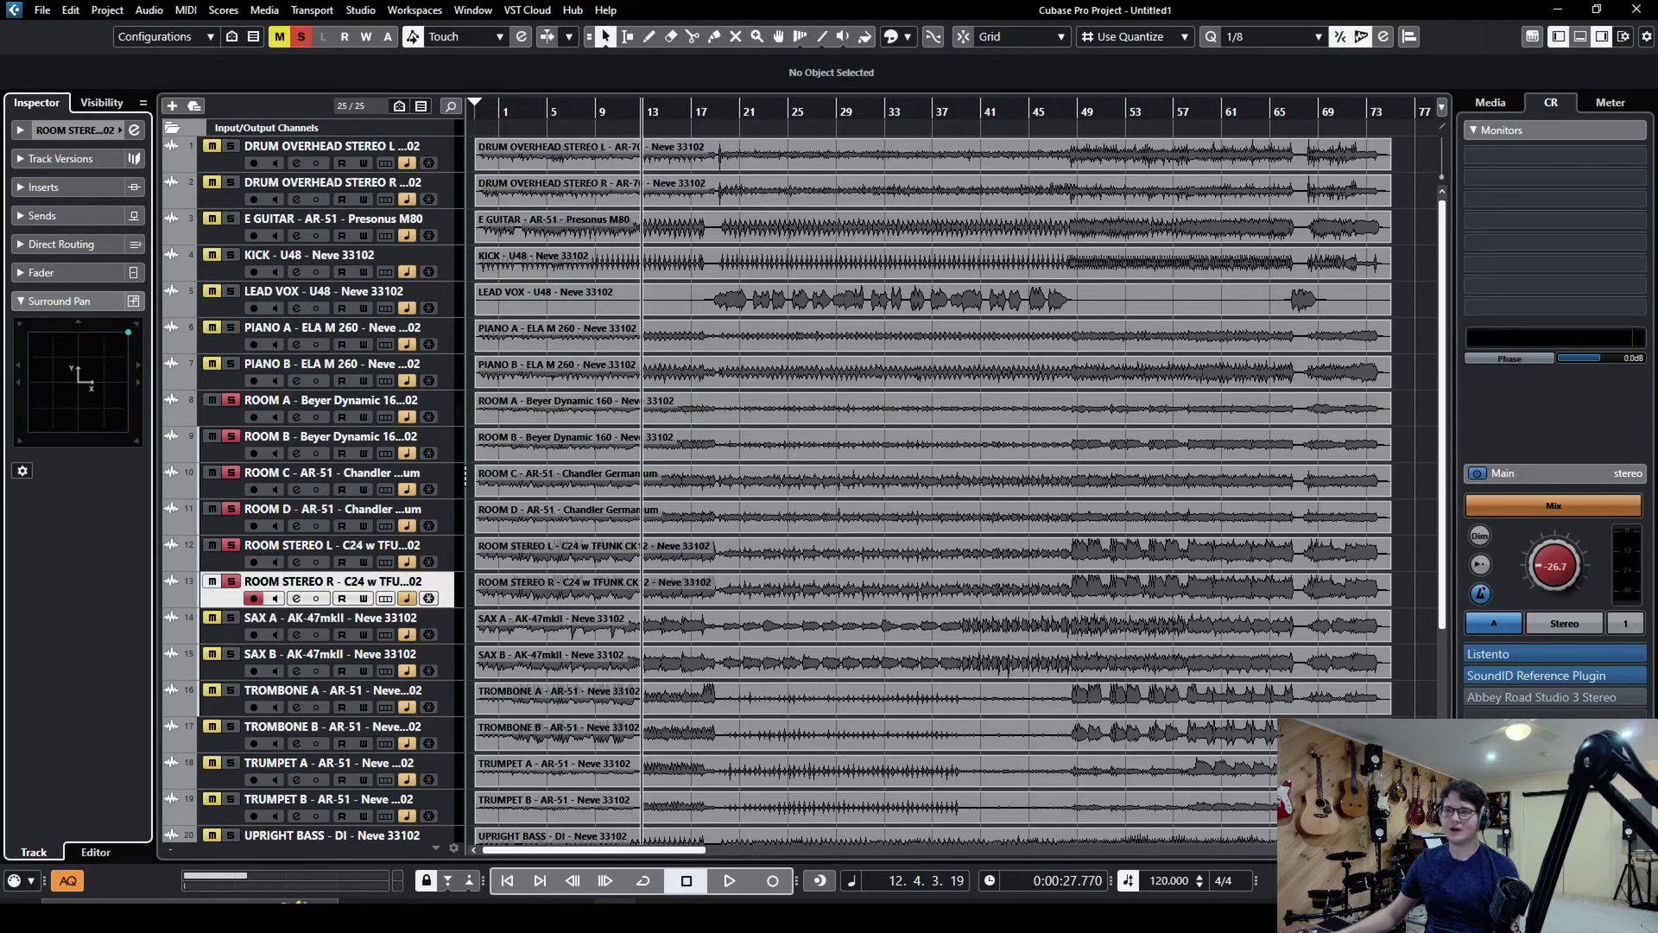
scroll(1033, 515, down, 4)
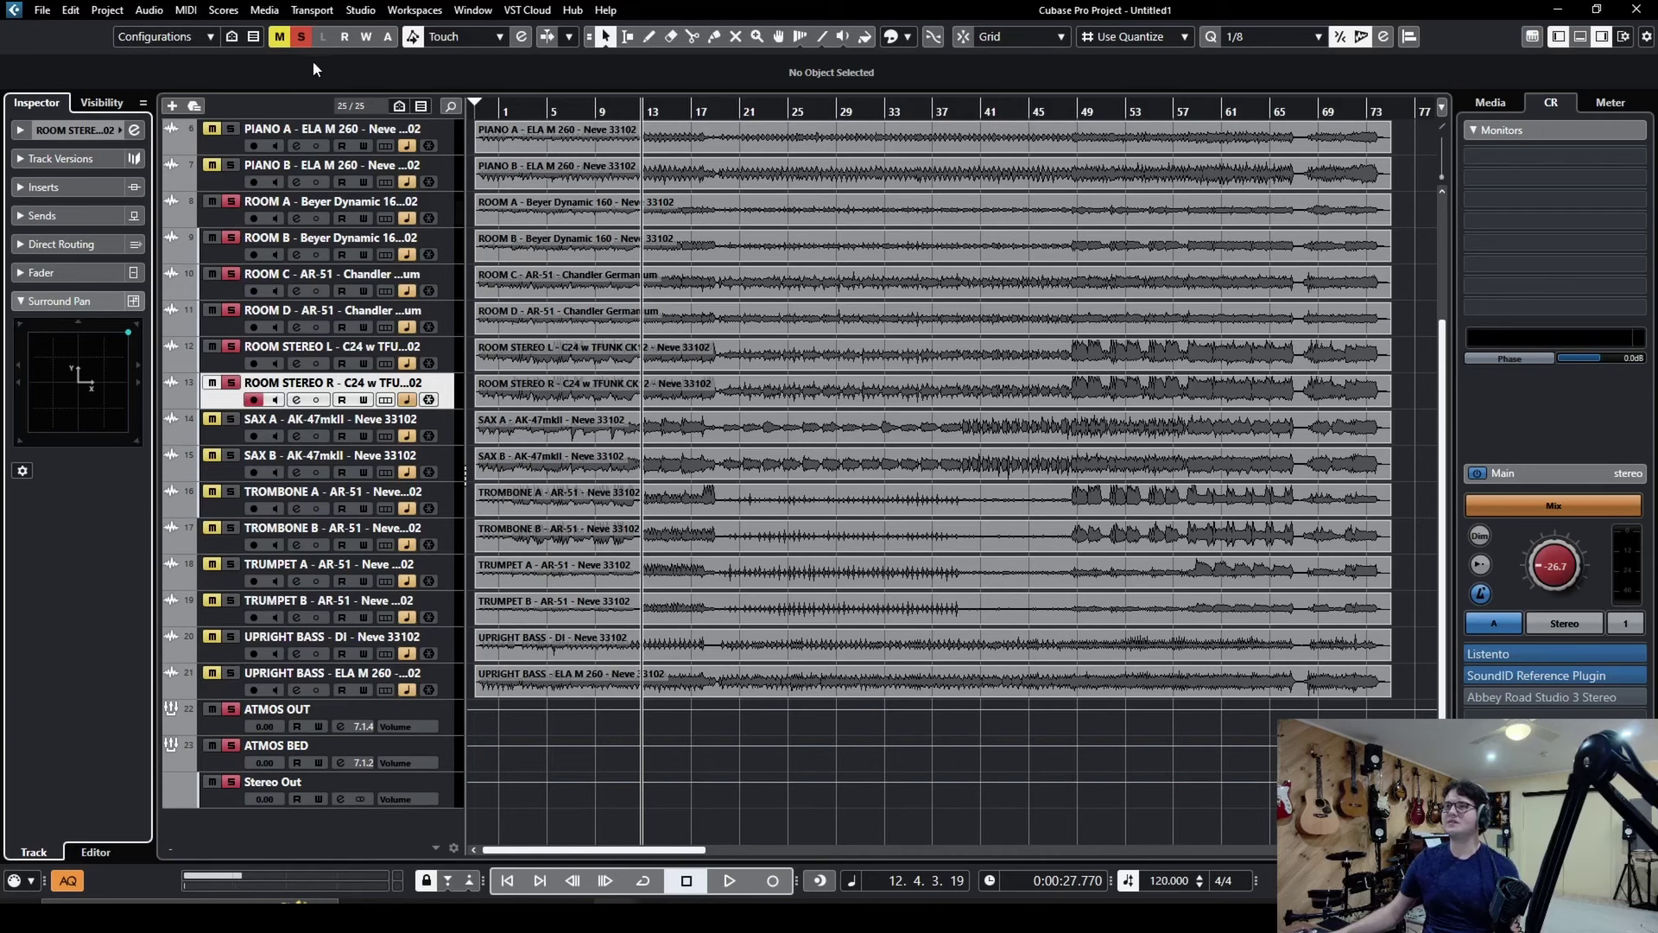
click(301, 36)
click(279, 36)
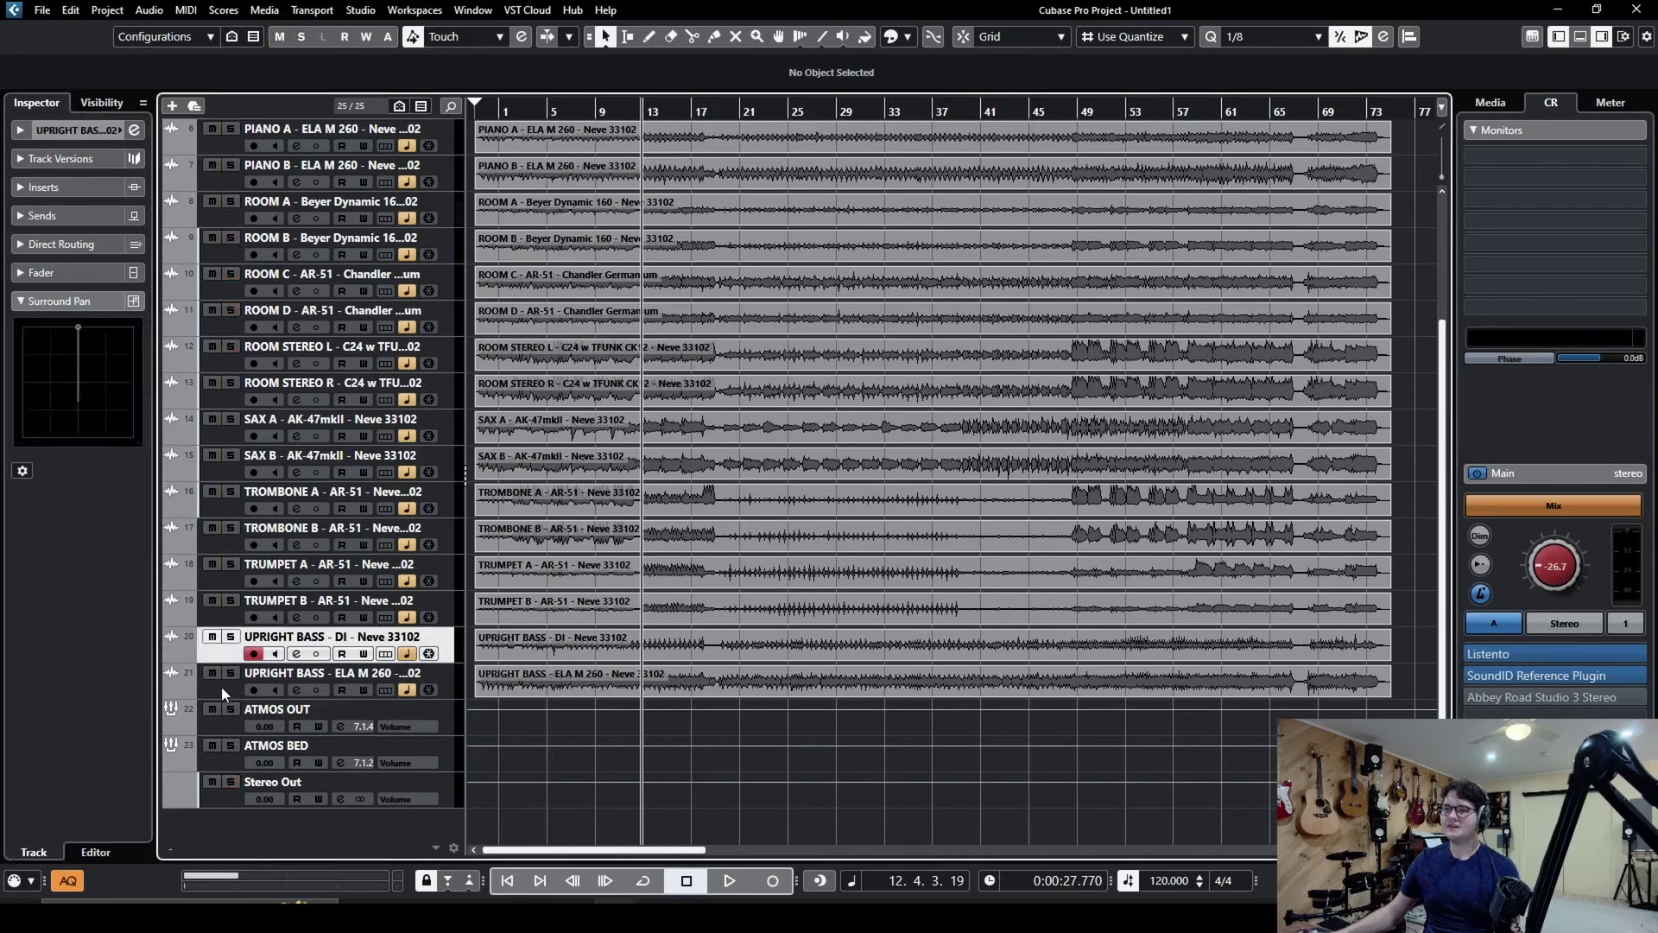
Add a mono group channel named Bass for the two UPRIGHT BASS tracks, with ATMOS BED as its audio output
right_click(221, 688)
mouse_move(363, 266)
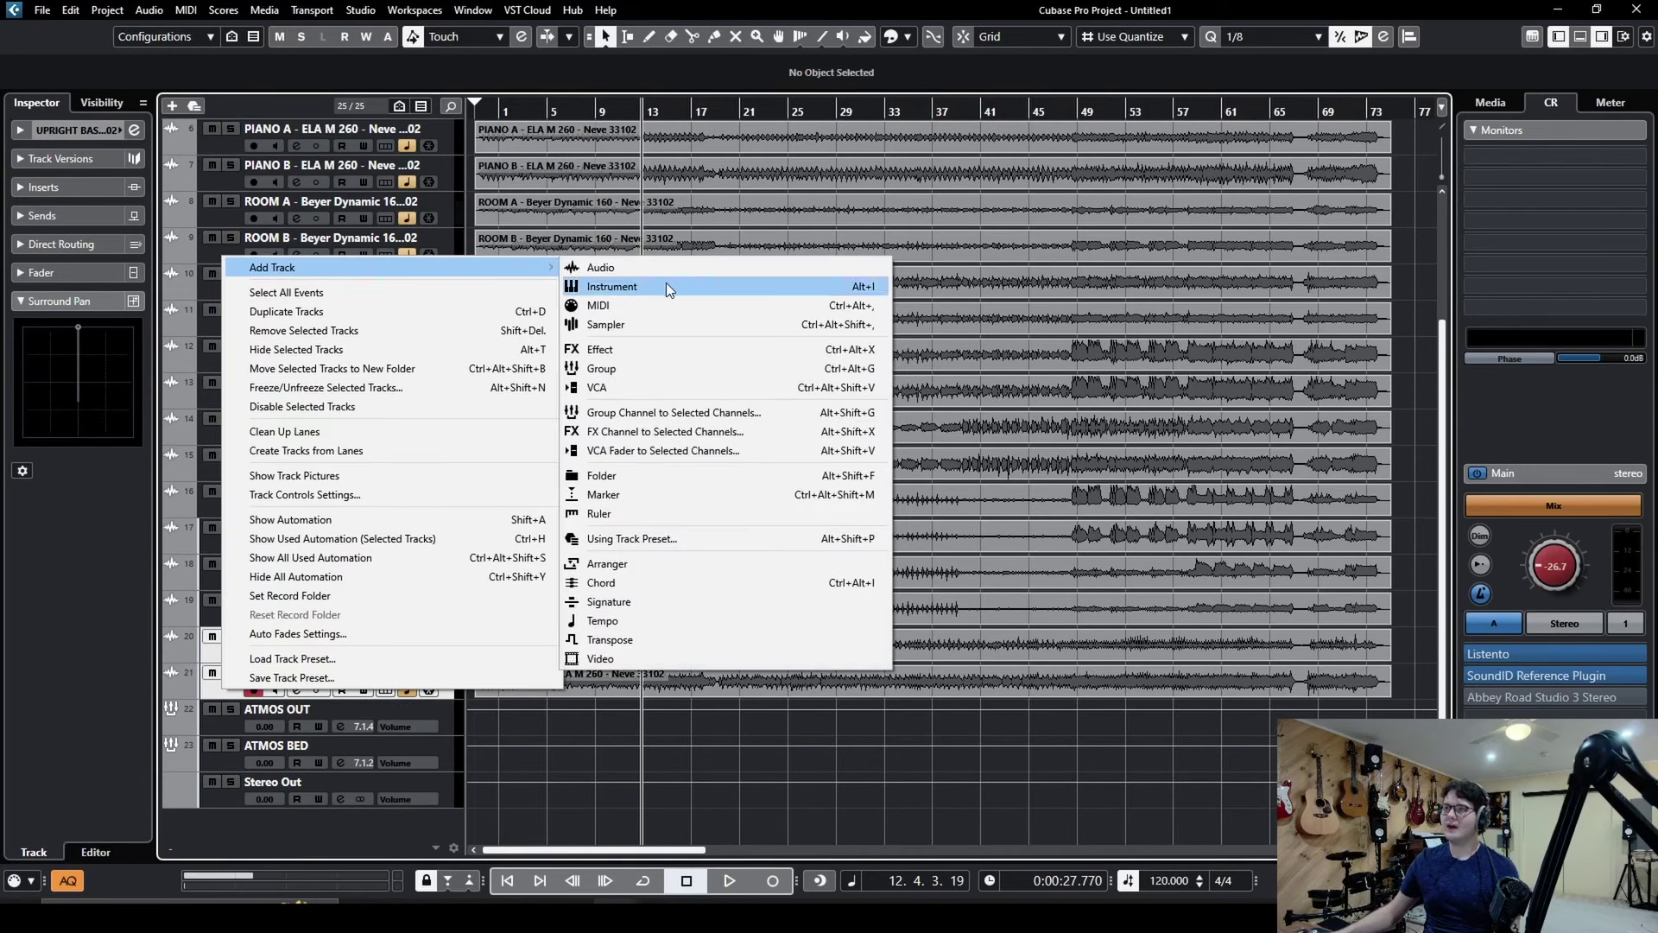
click(696, 413)
click(1040, 527)
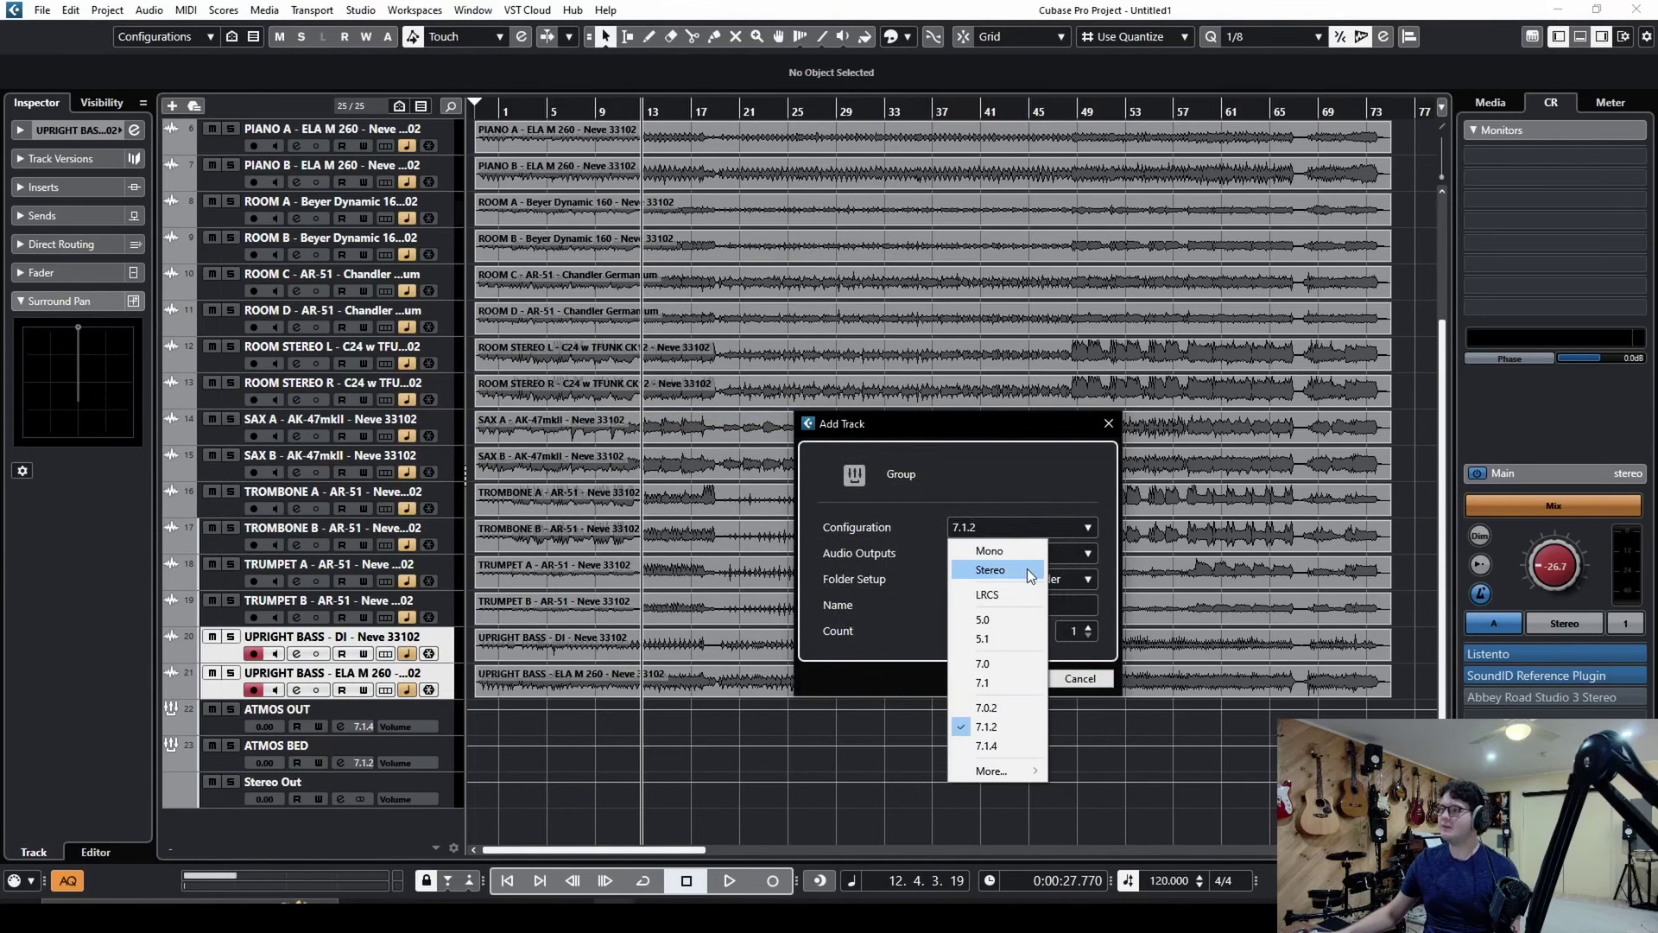
click(1017, 552)
click(1022, 555)
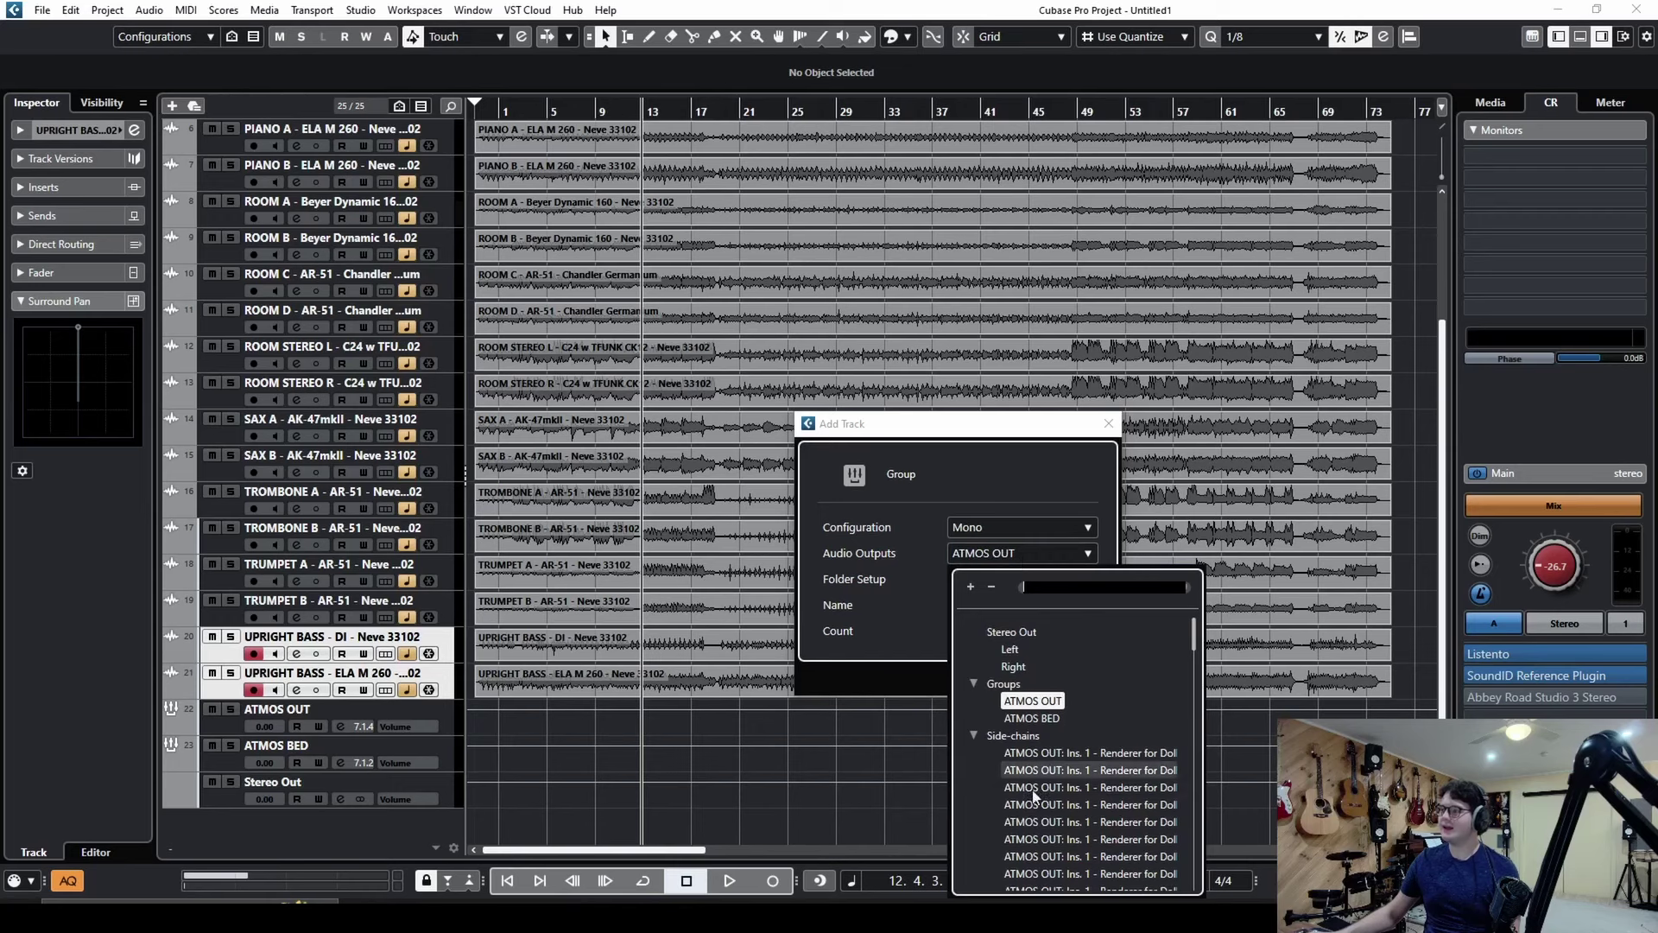
click(1051, 710)
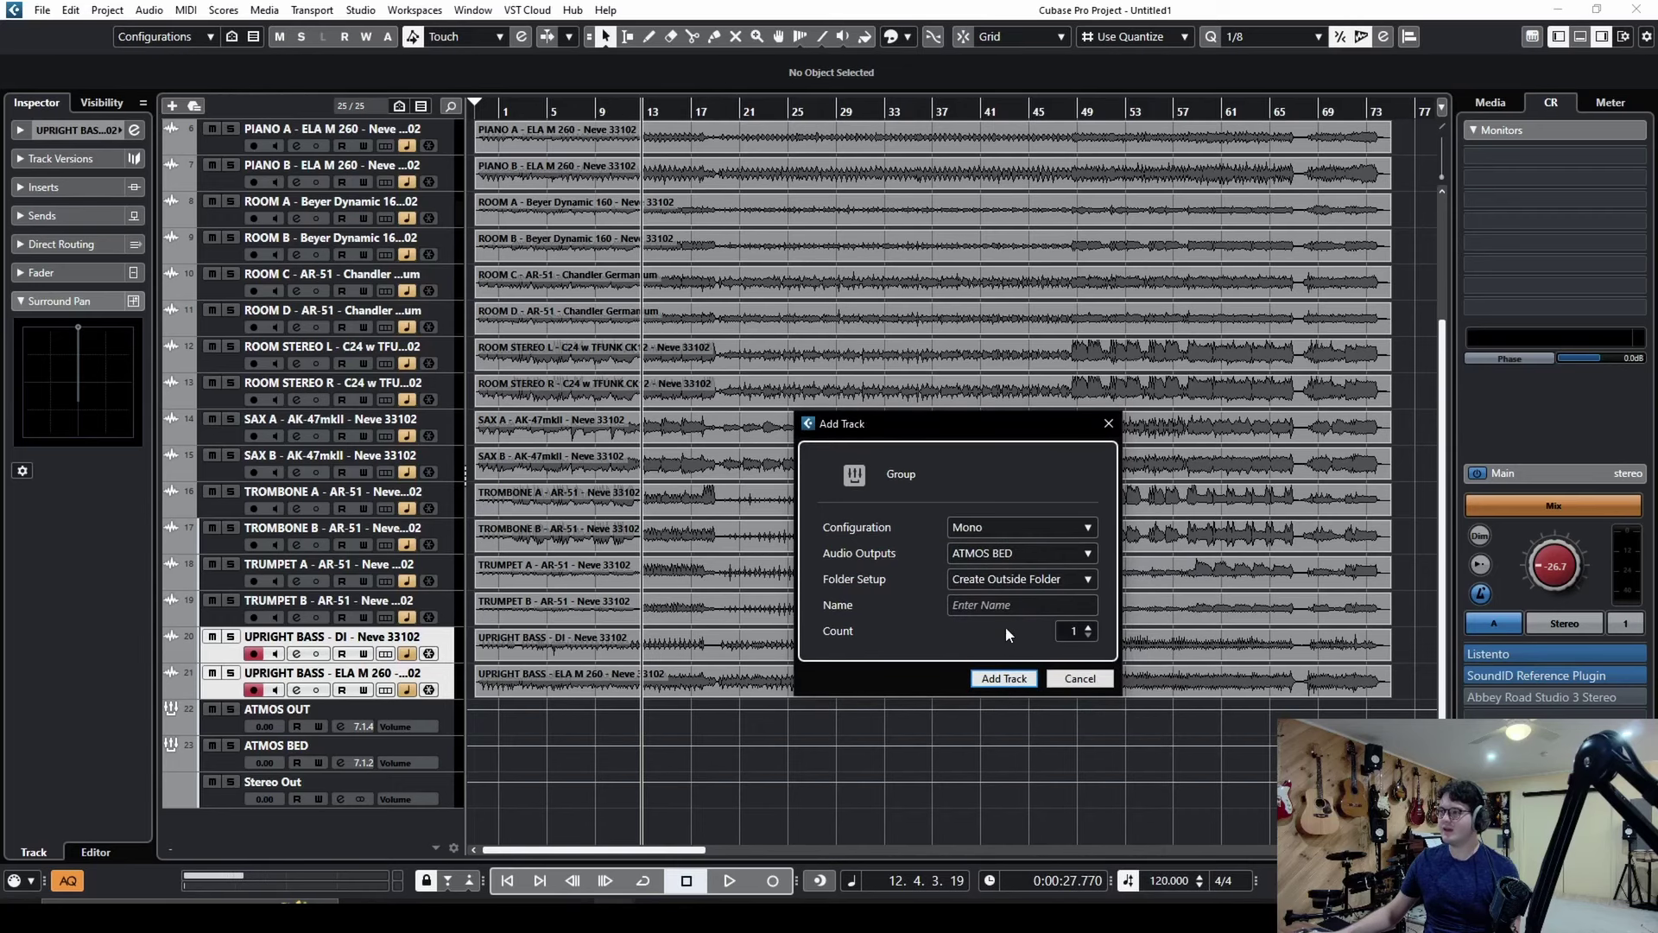
click(1075, 605)
text(Bass)
click(1004, 678)
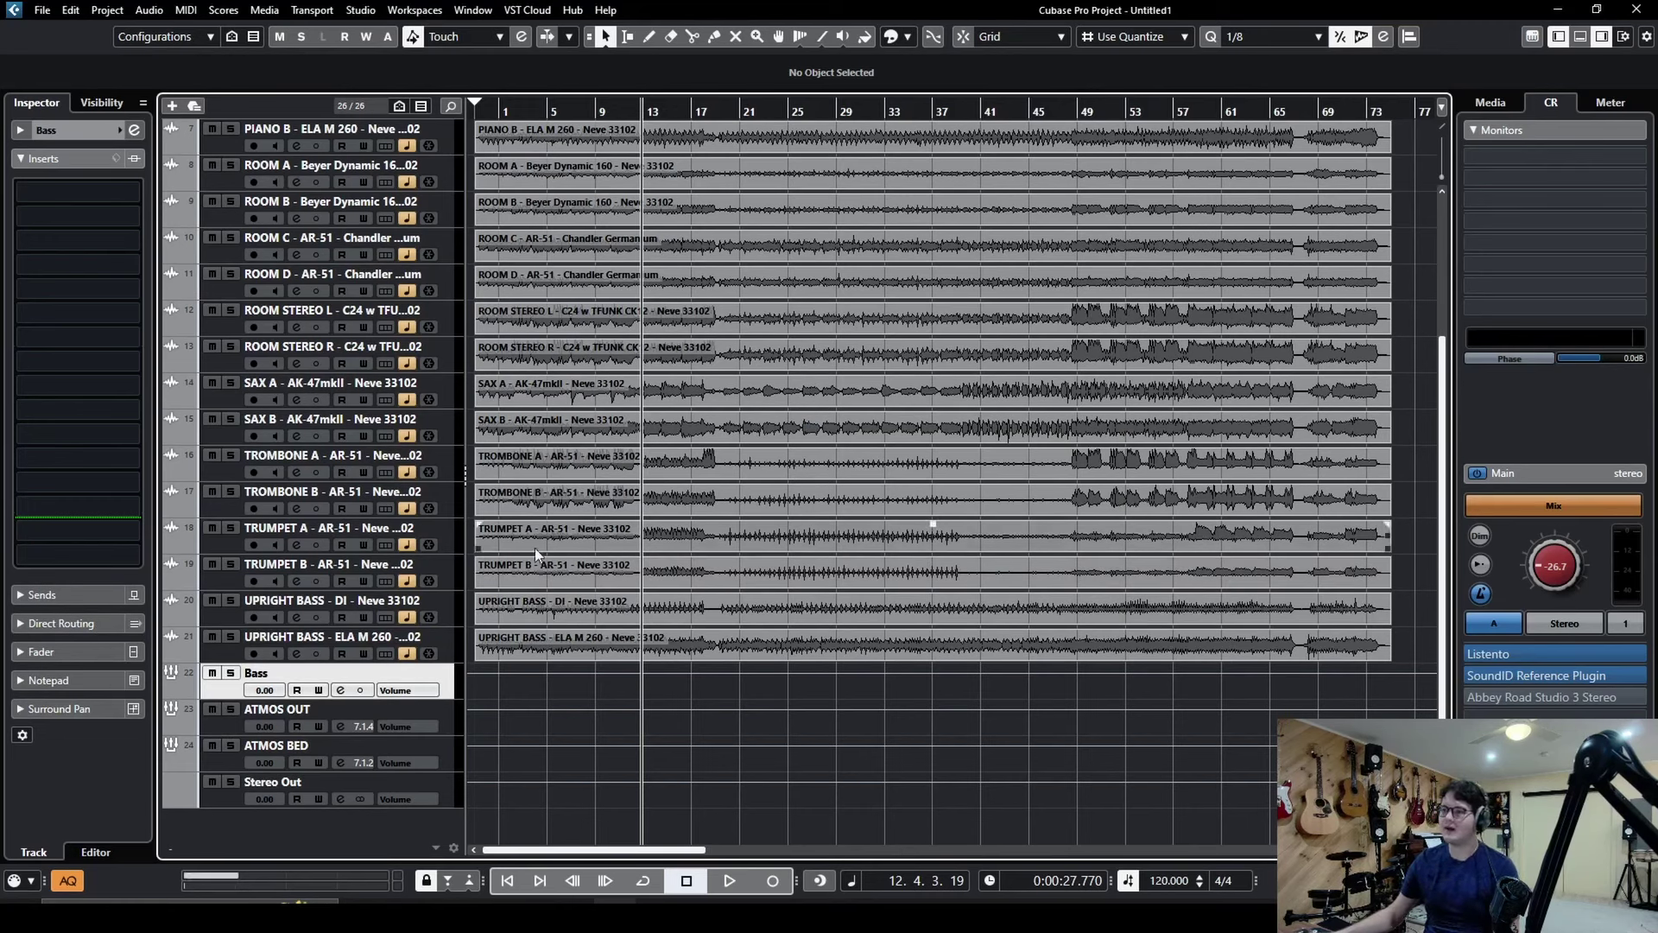
Solo the Bass group during a short playback, unsolo it, stop playback and check its direct routing
click(235, 673)
key(space)
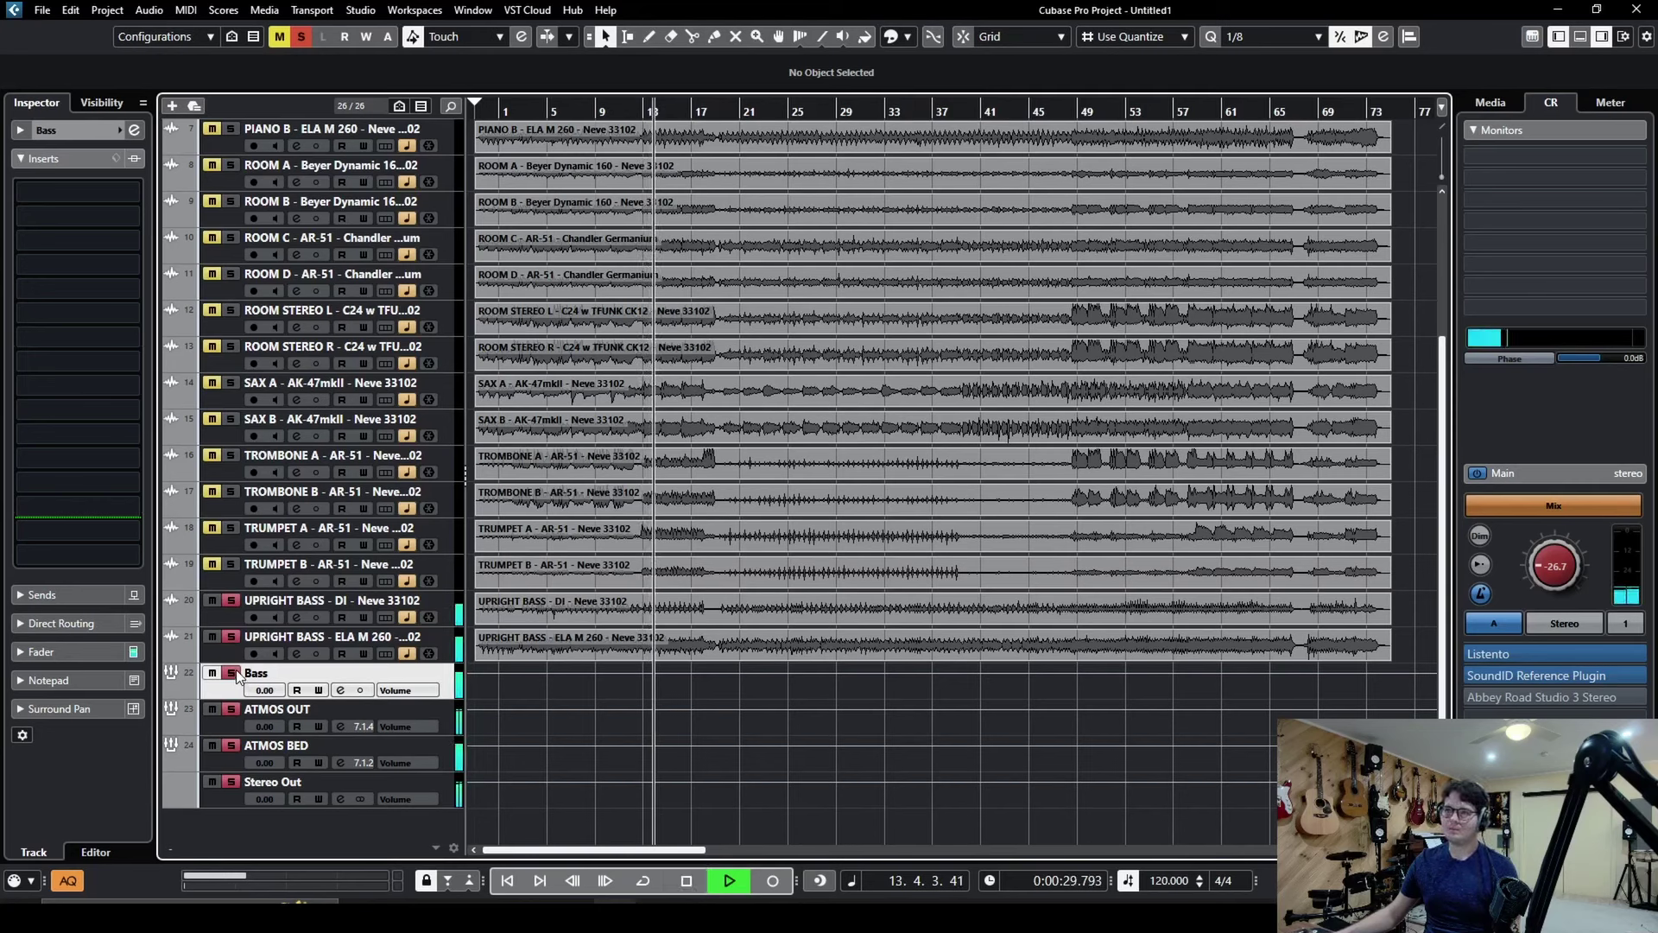
click(232, 672)
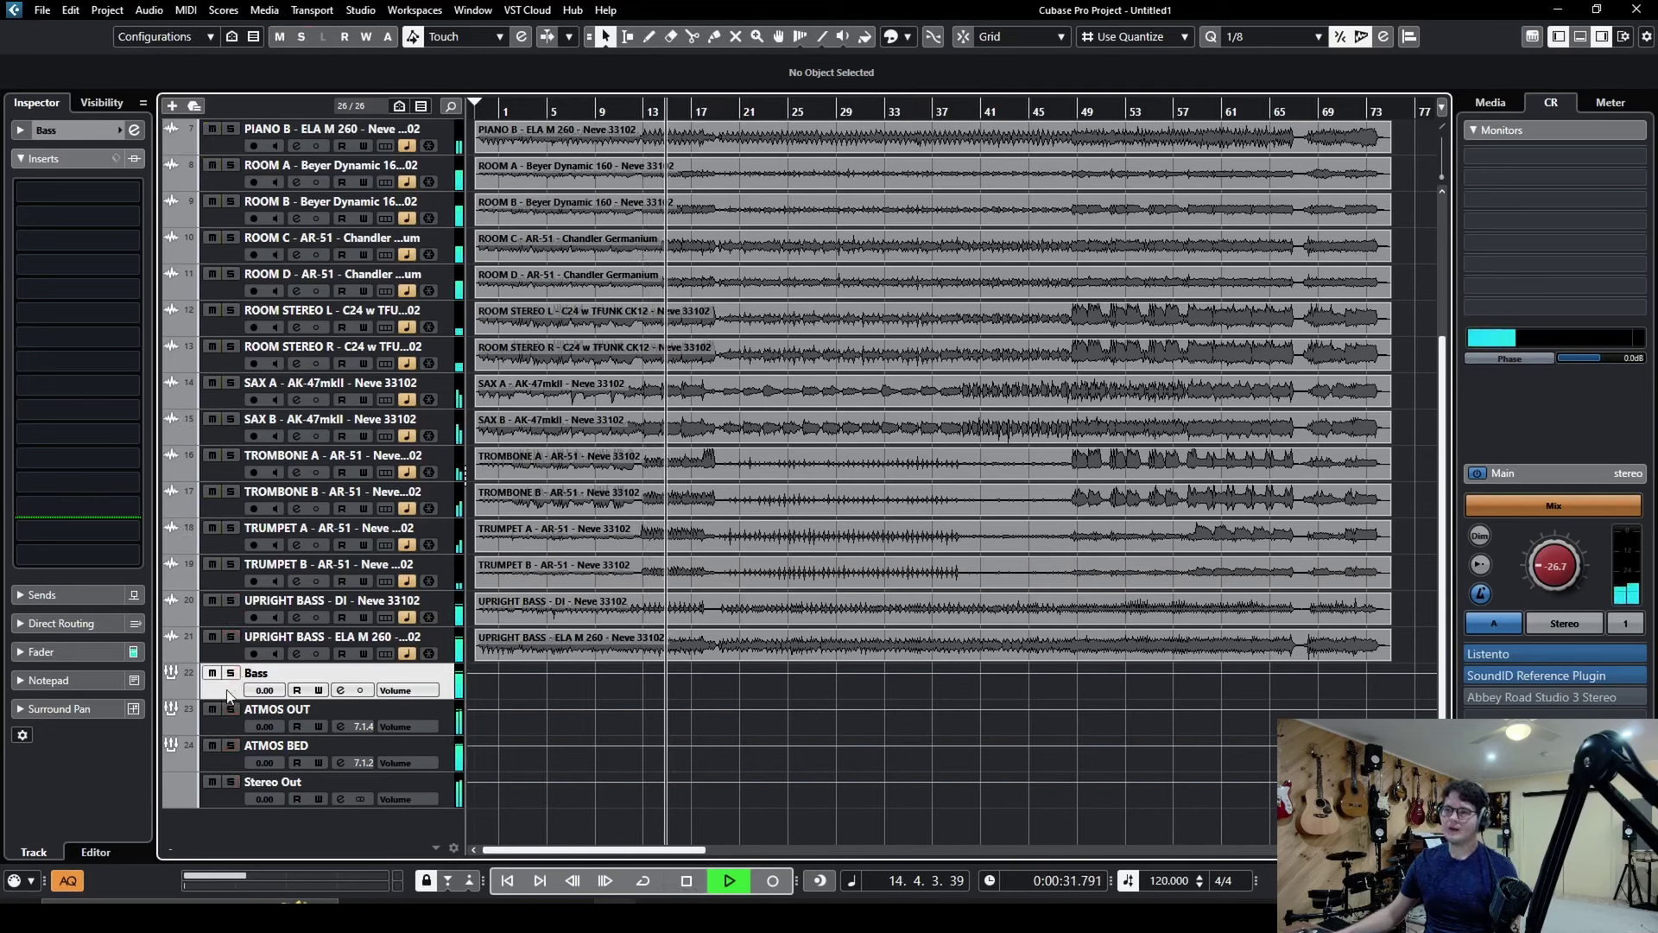
key(space)
click(60, 623)
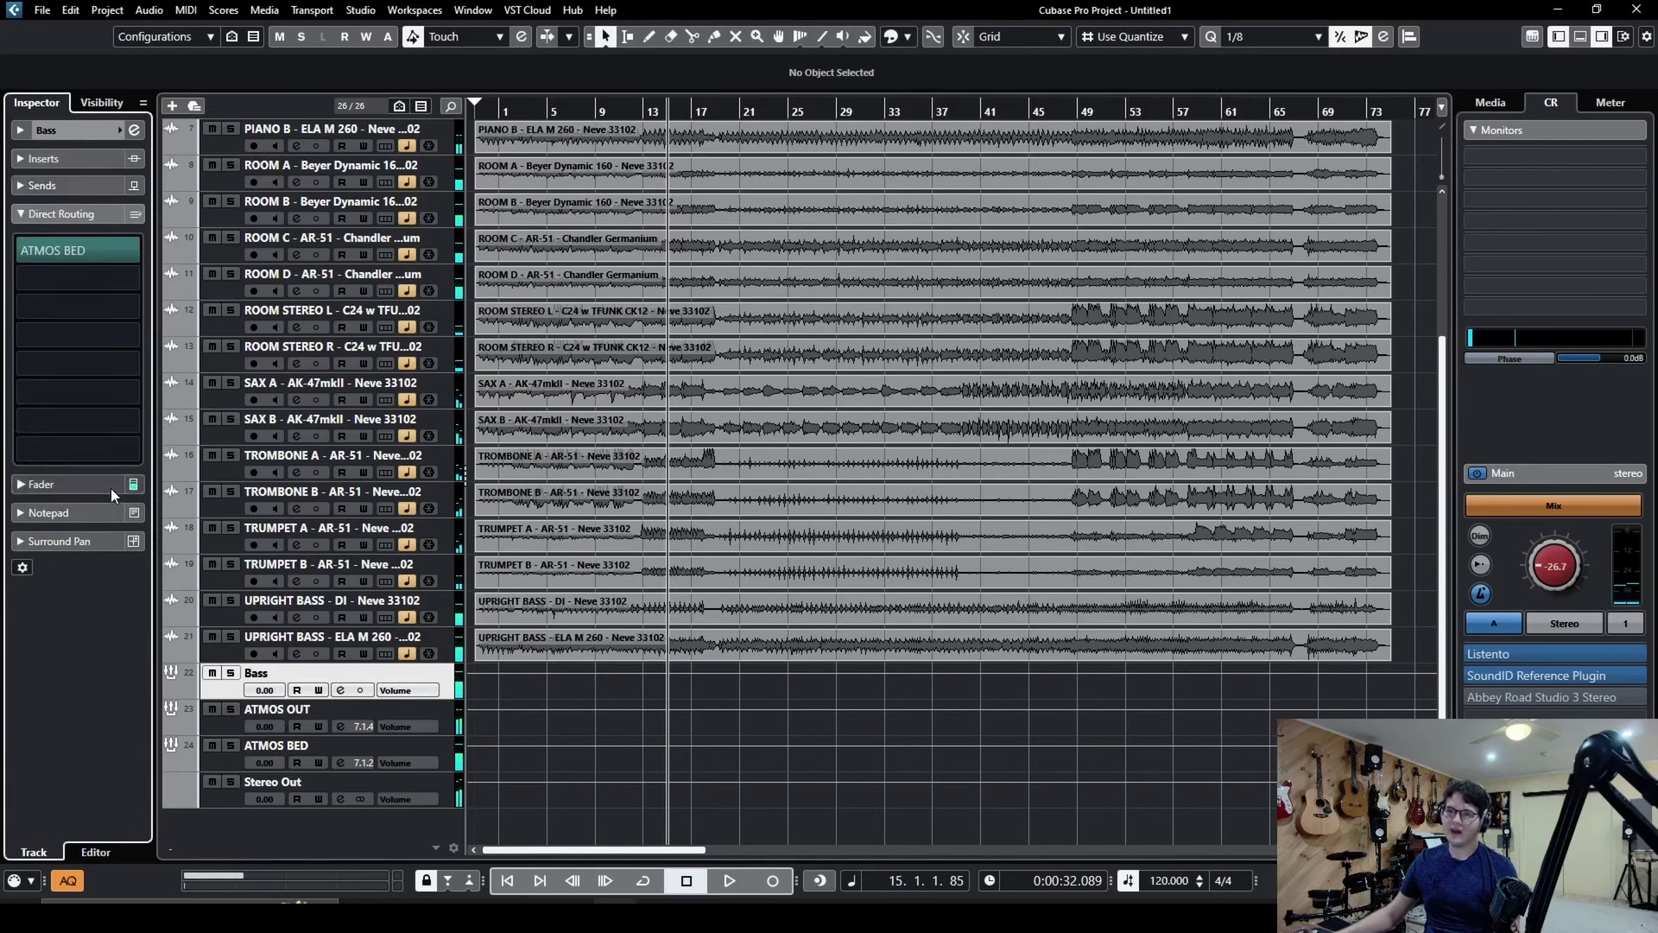
Open the Bass group's surround panner, raise the LFE level to 0.3 dB, audition it in short playbacks and close the panner
click(81, 541)
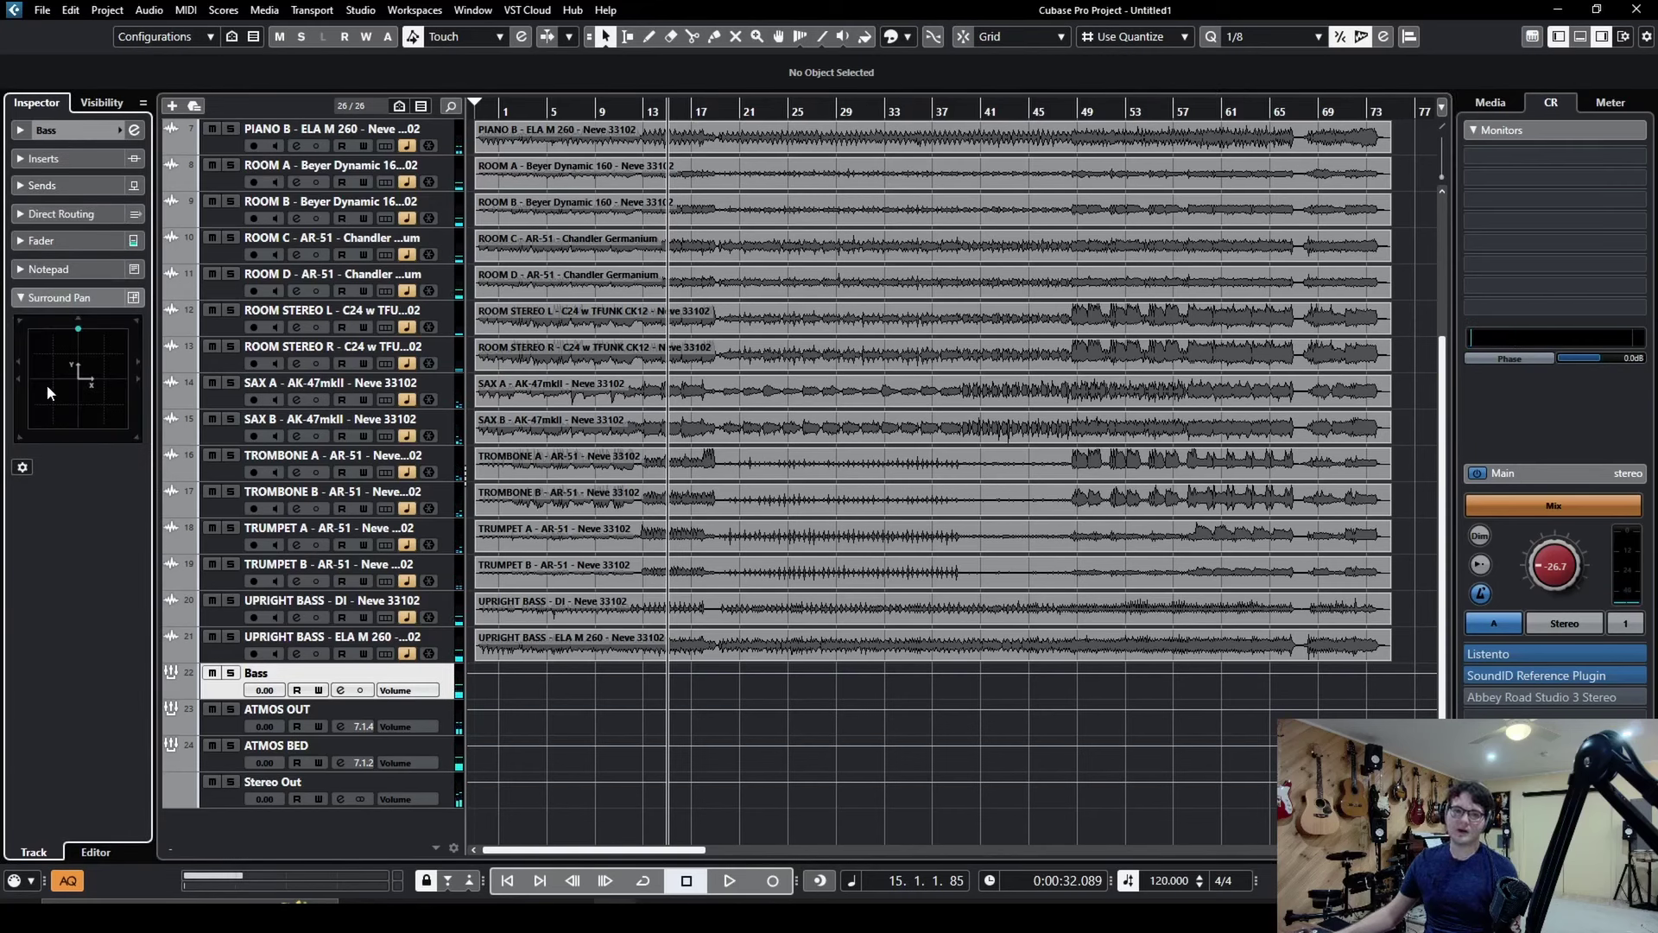
double_click(62, 391)
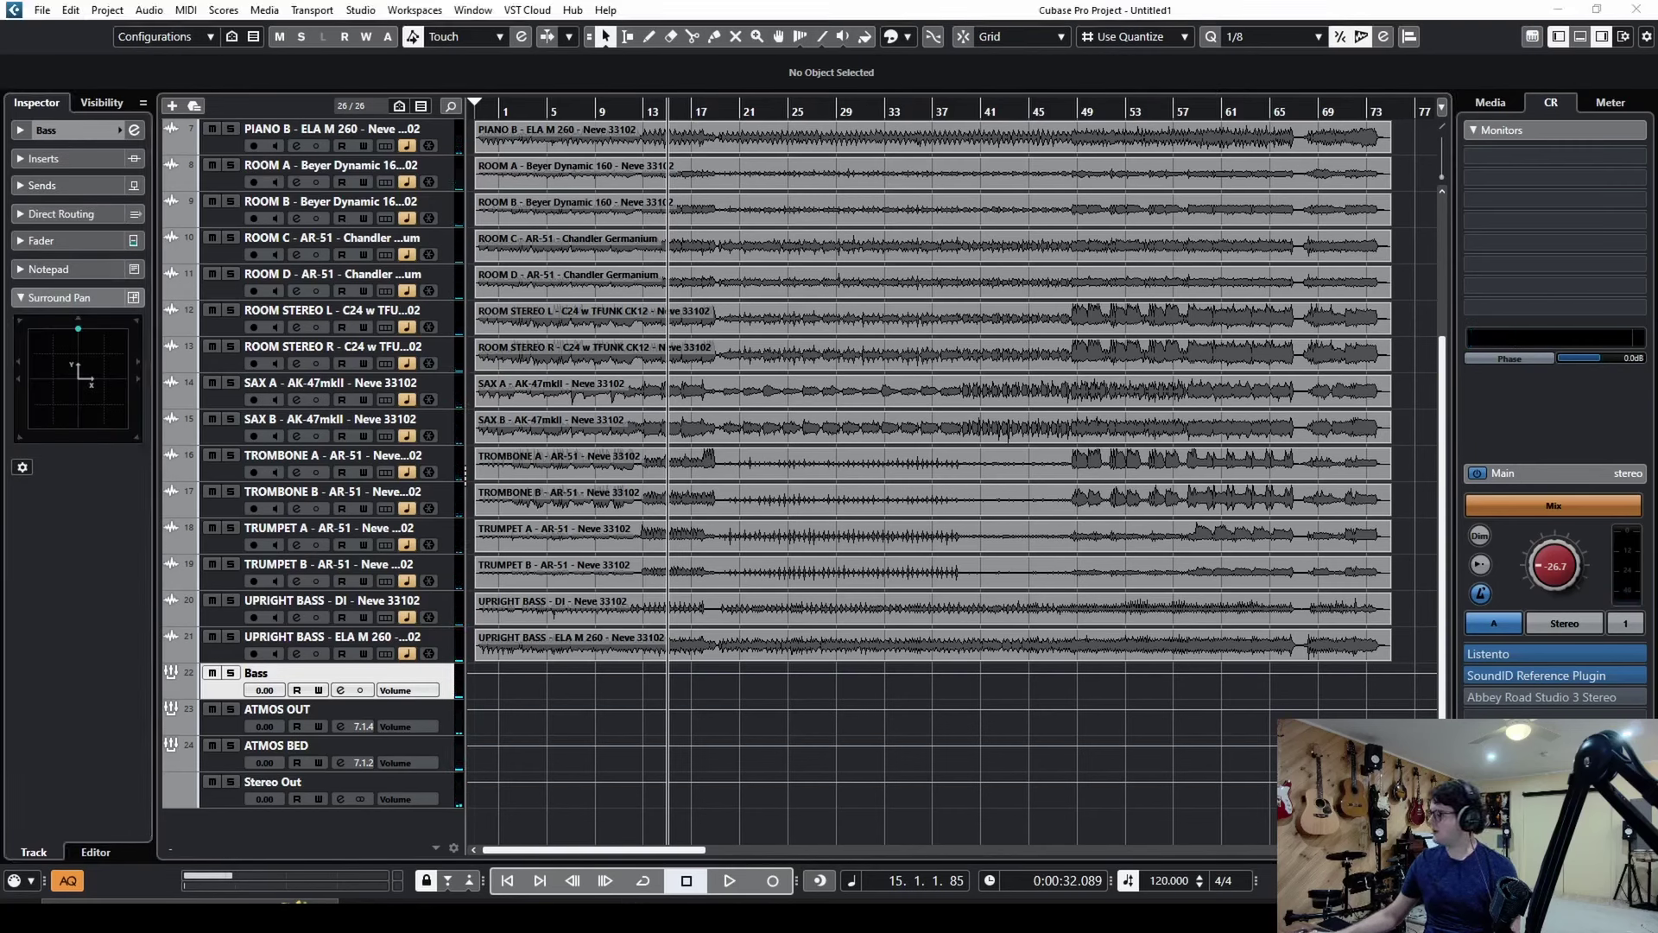
drag(928, 86, 682, 94)
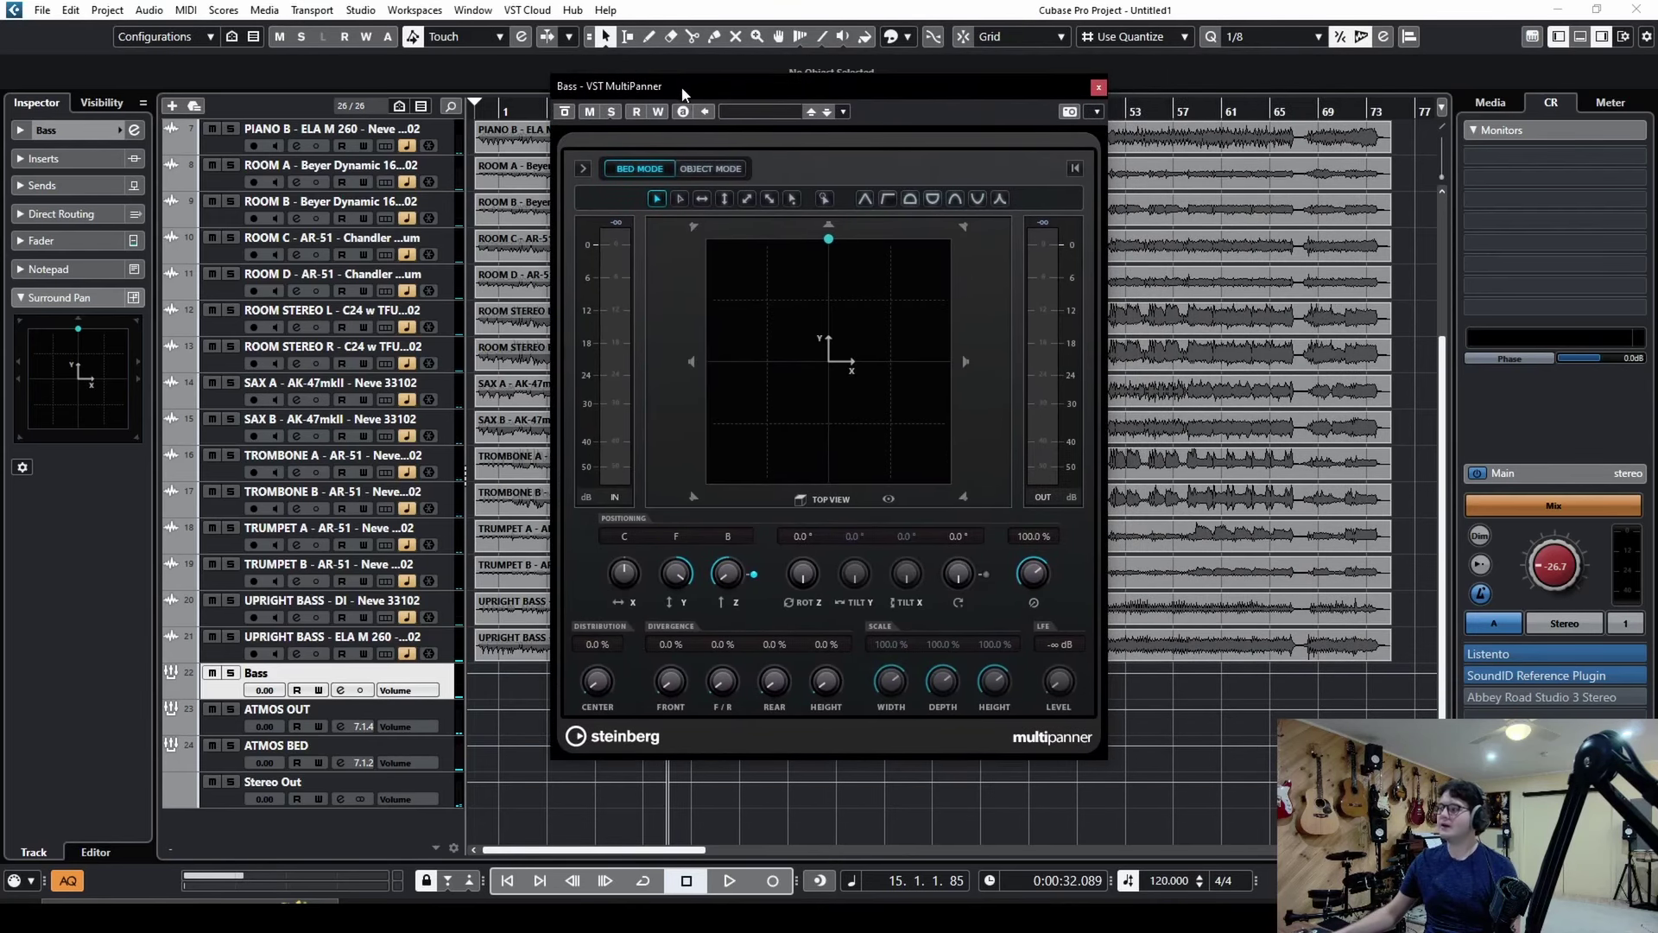
key(space)
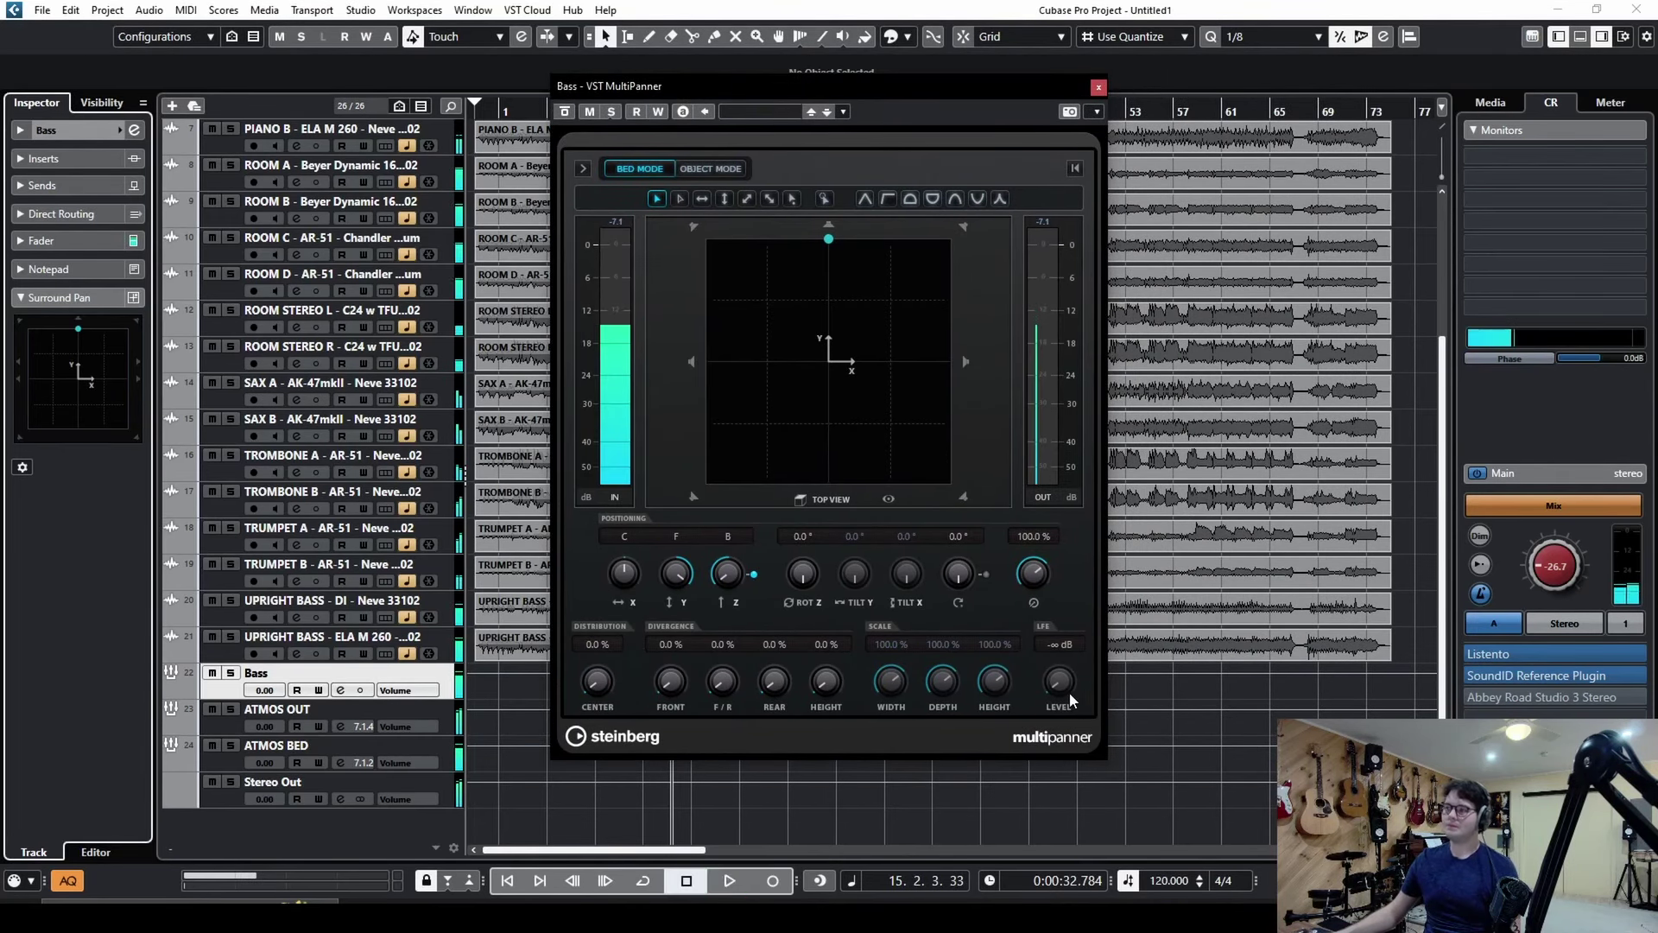
drag(1059, 693, 1061, 628)
key(space)
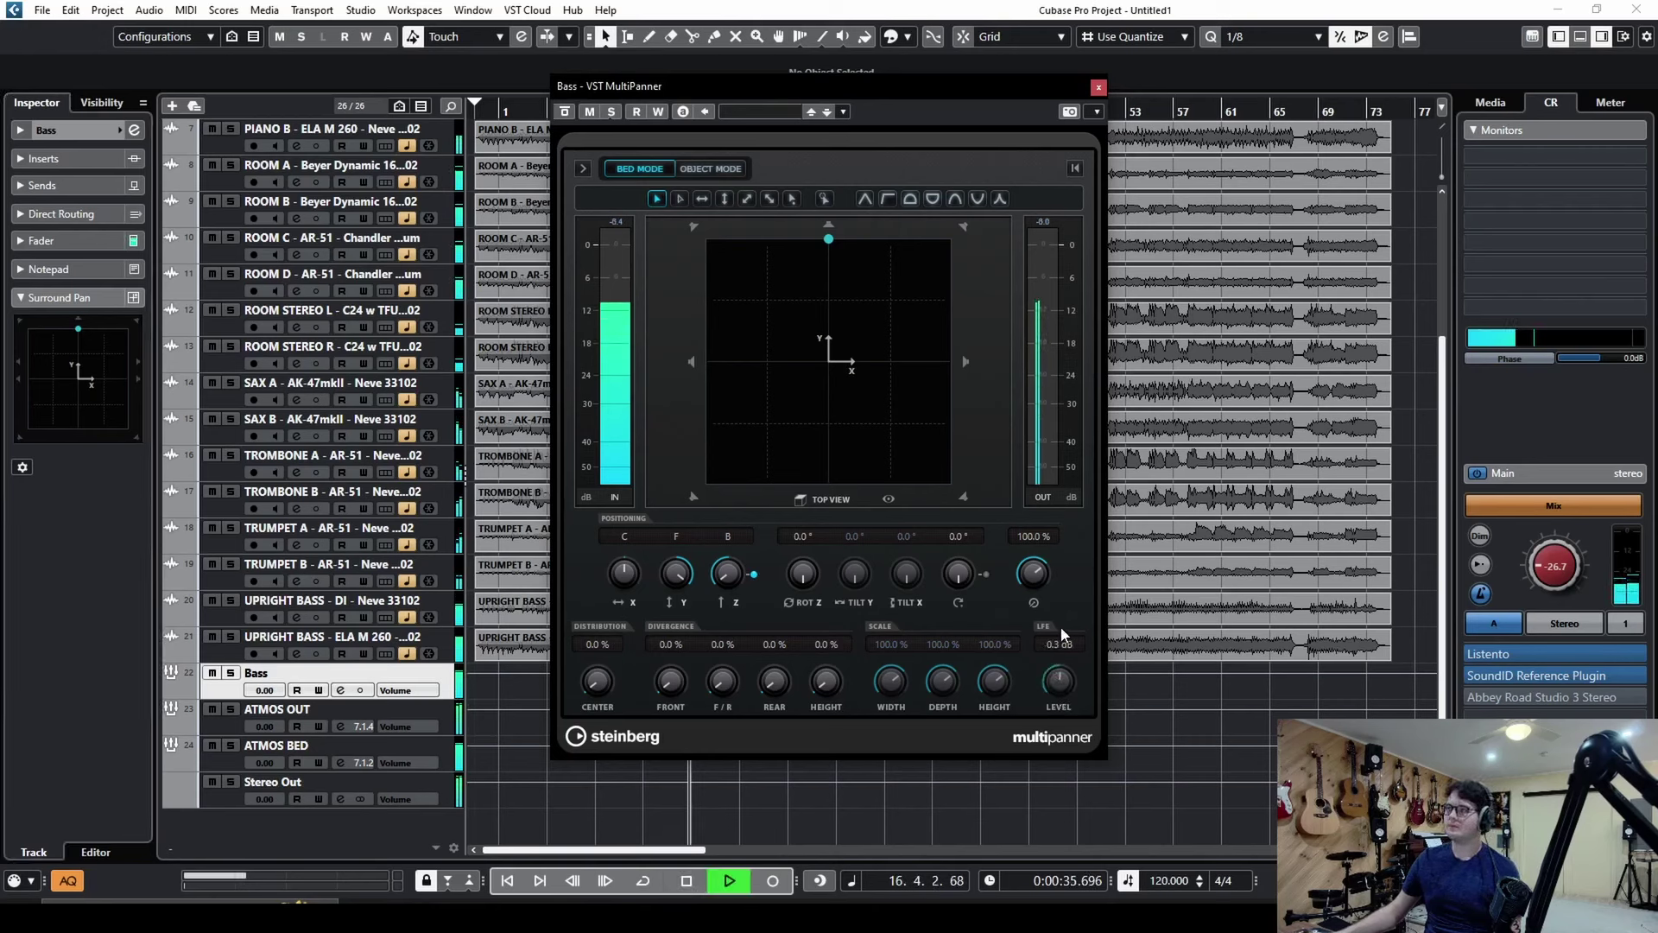
key(space)
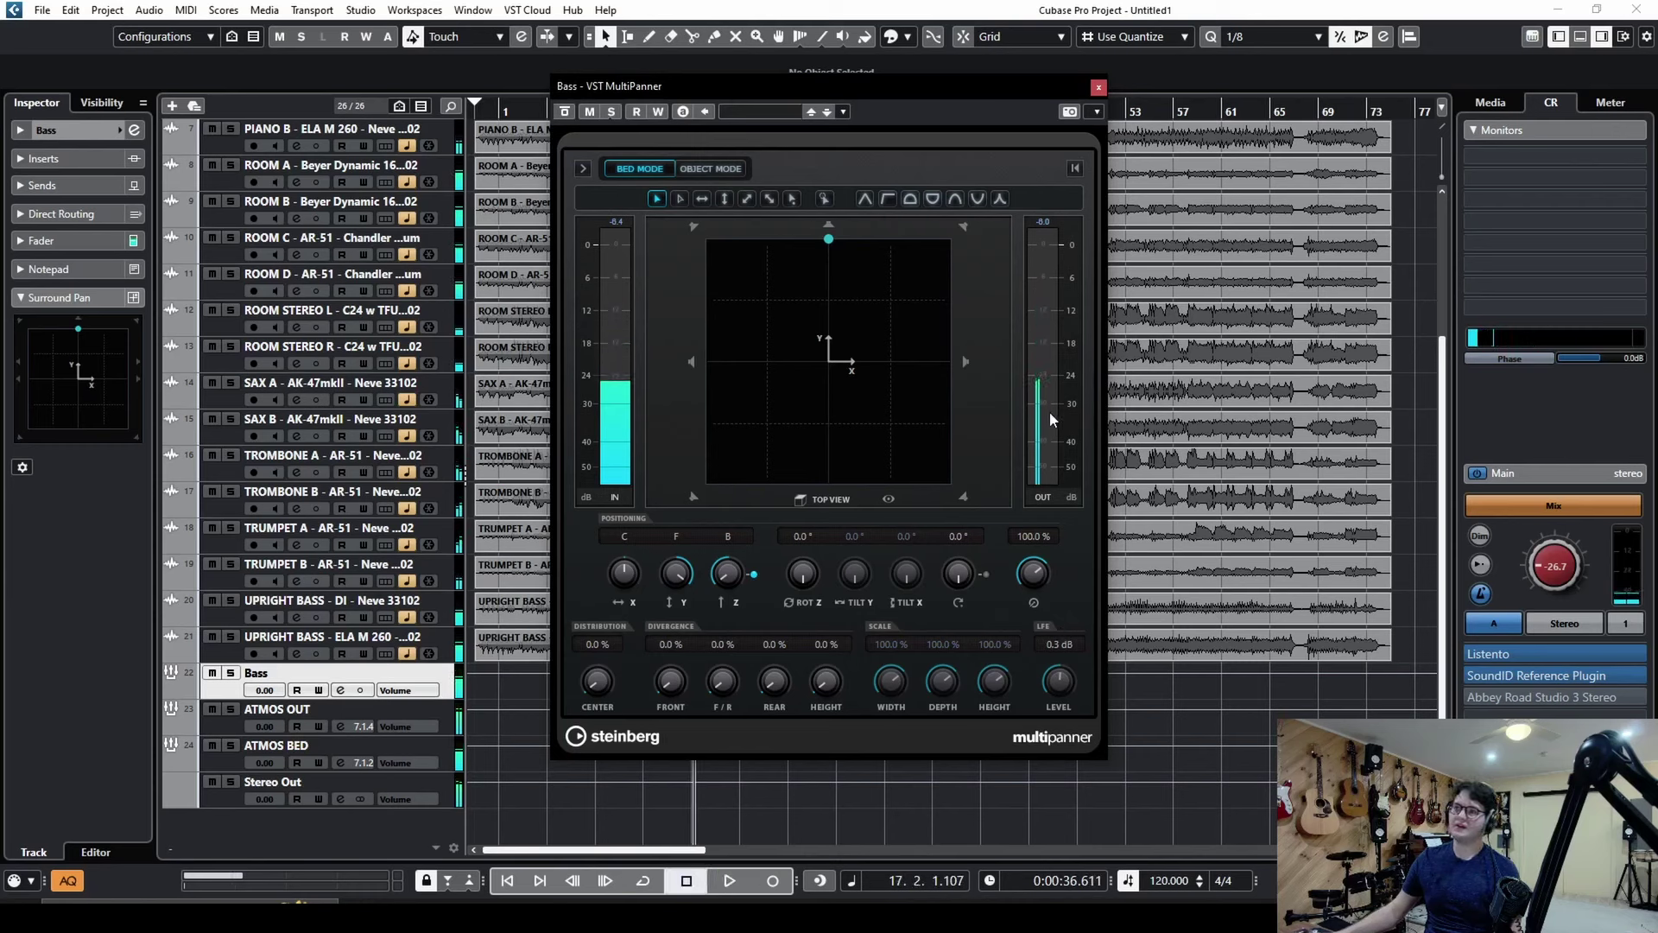
key(space)
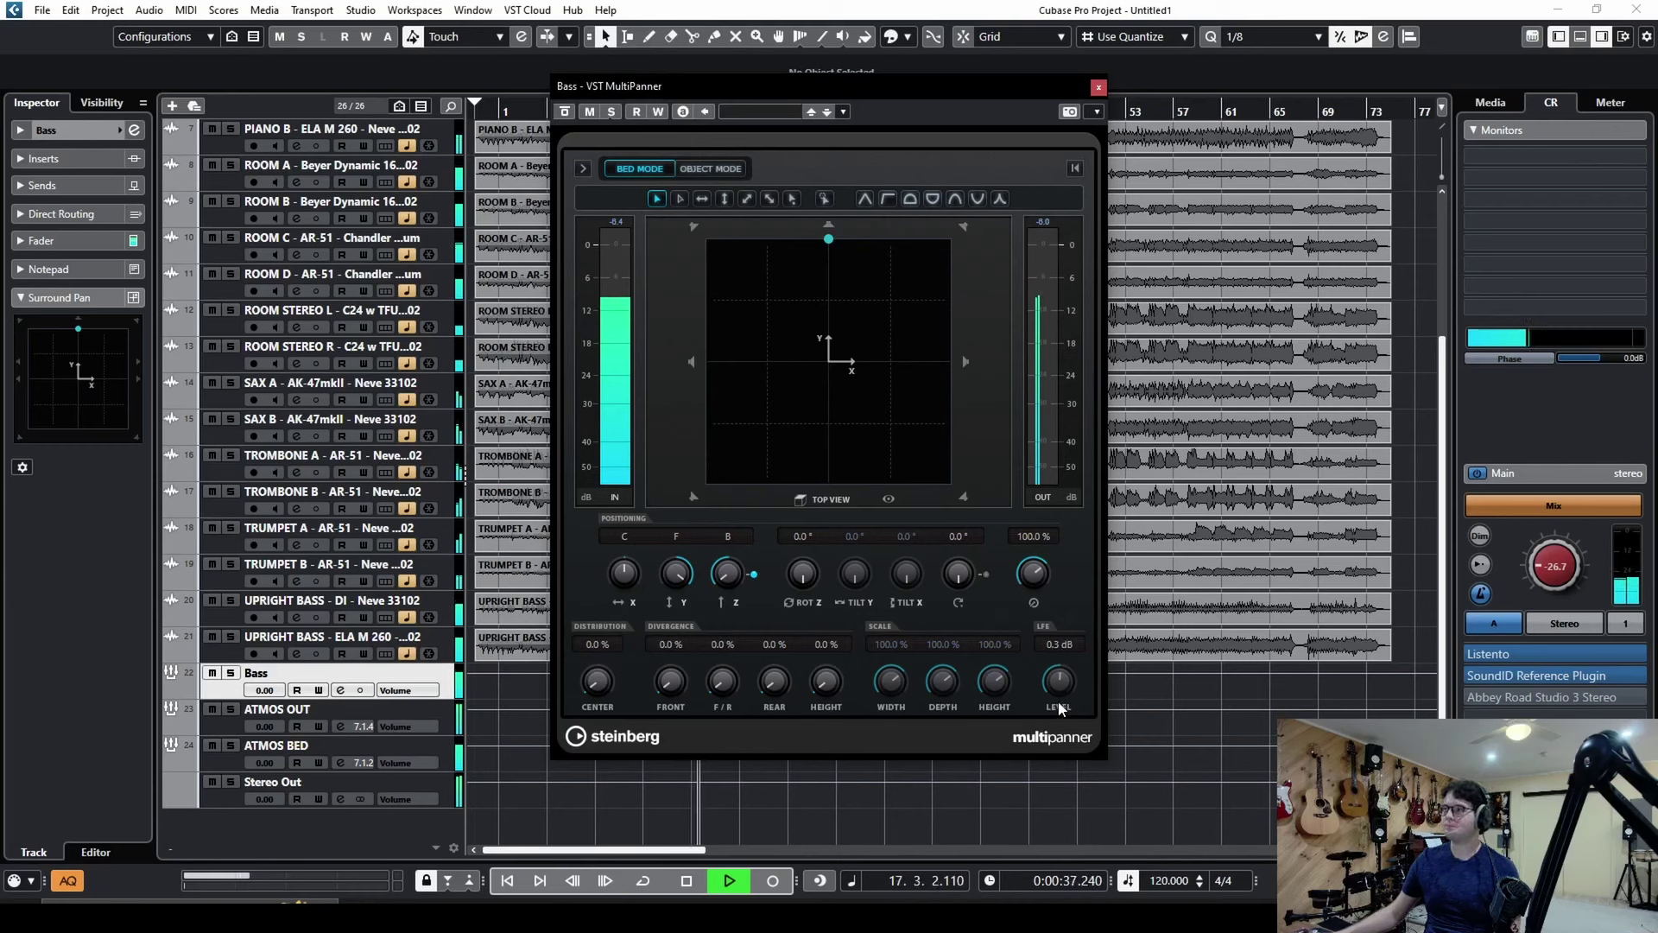
key(space)
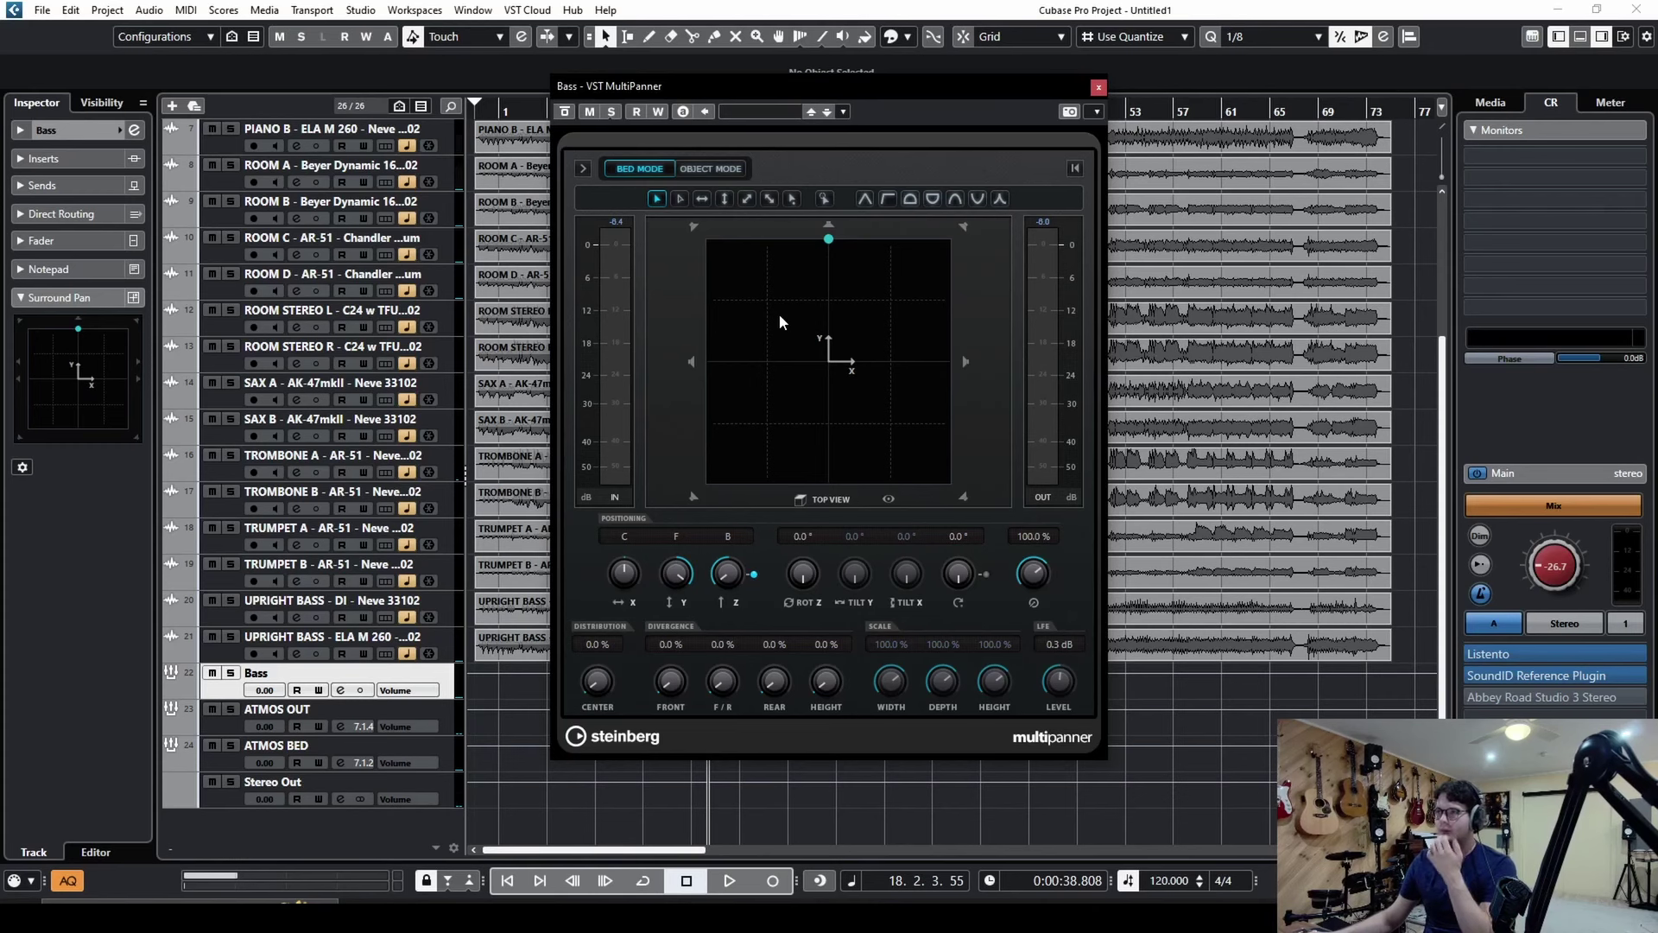
click(1095, 86)
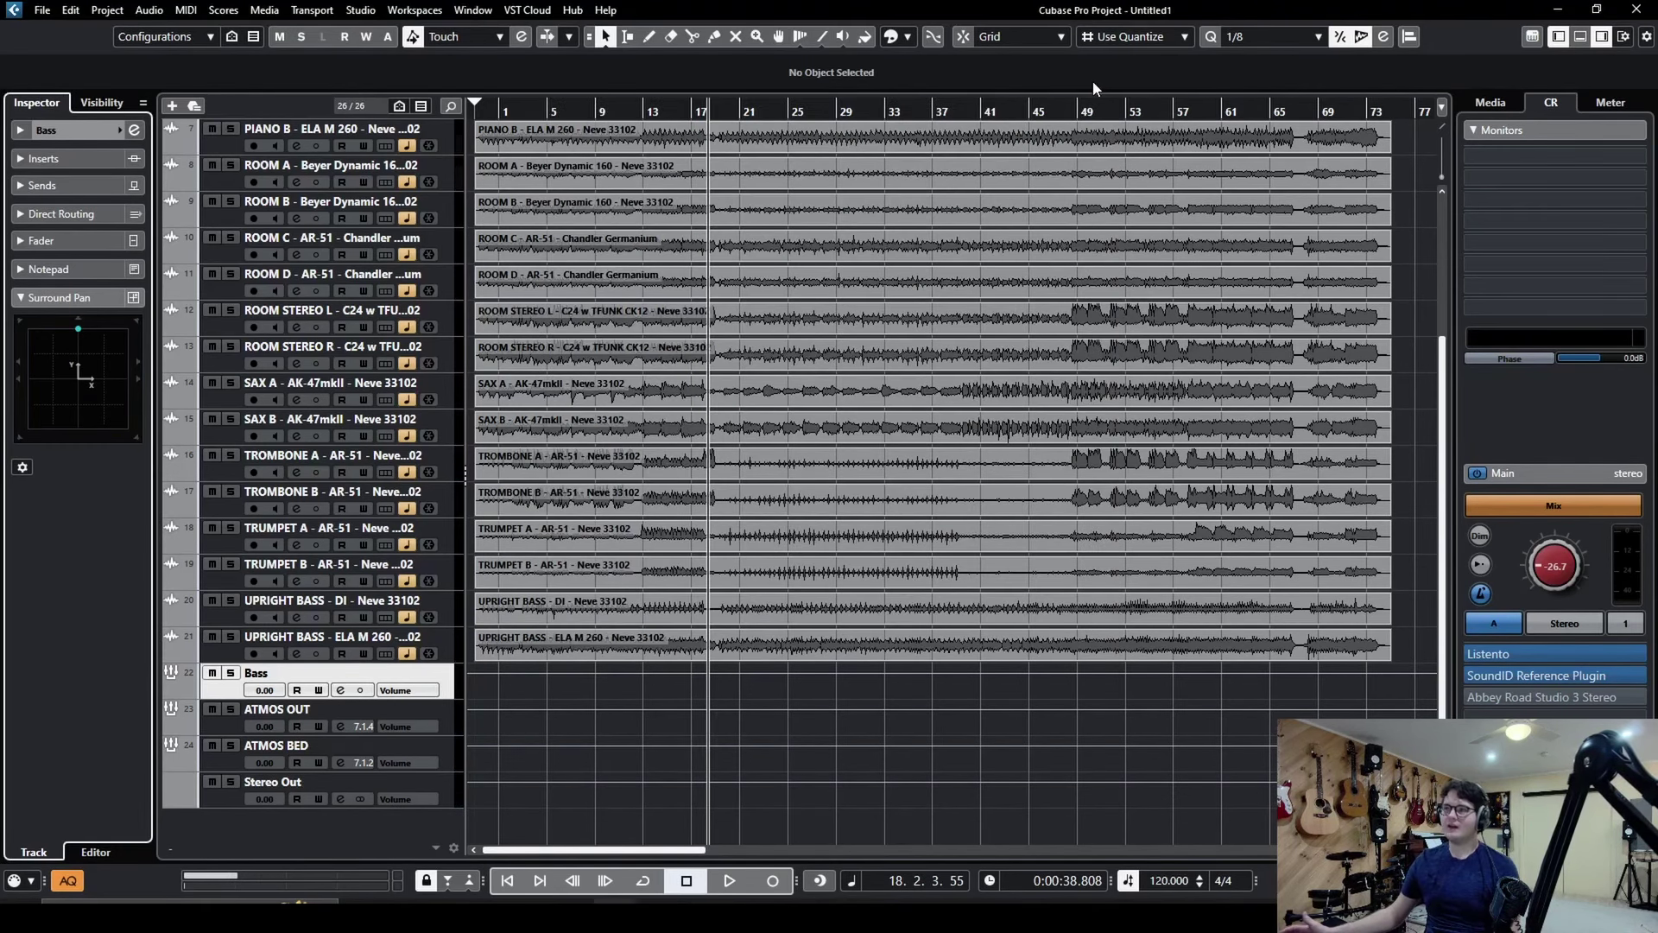
scroll(1073, 393, up, 4)
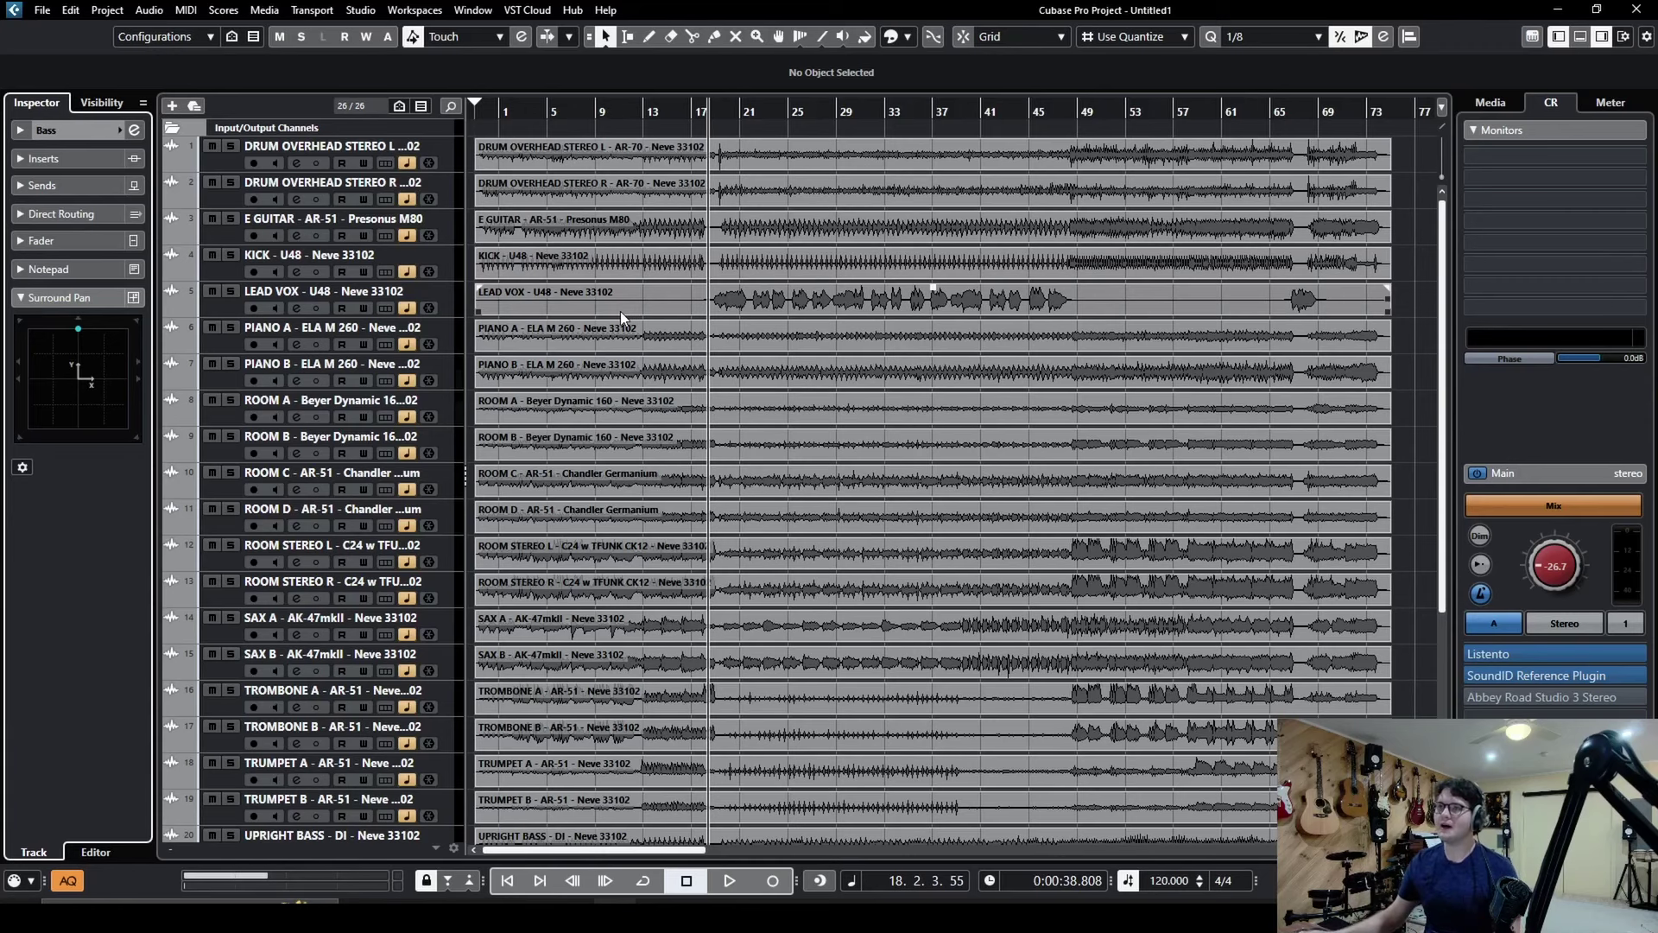
Enable solo defeat on the ATMOS BED and ATMOS OUT group channels
scroll(686, 428, down, 3)
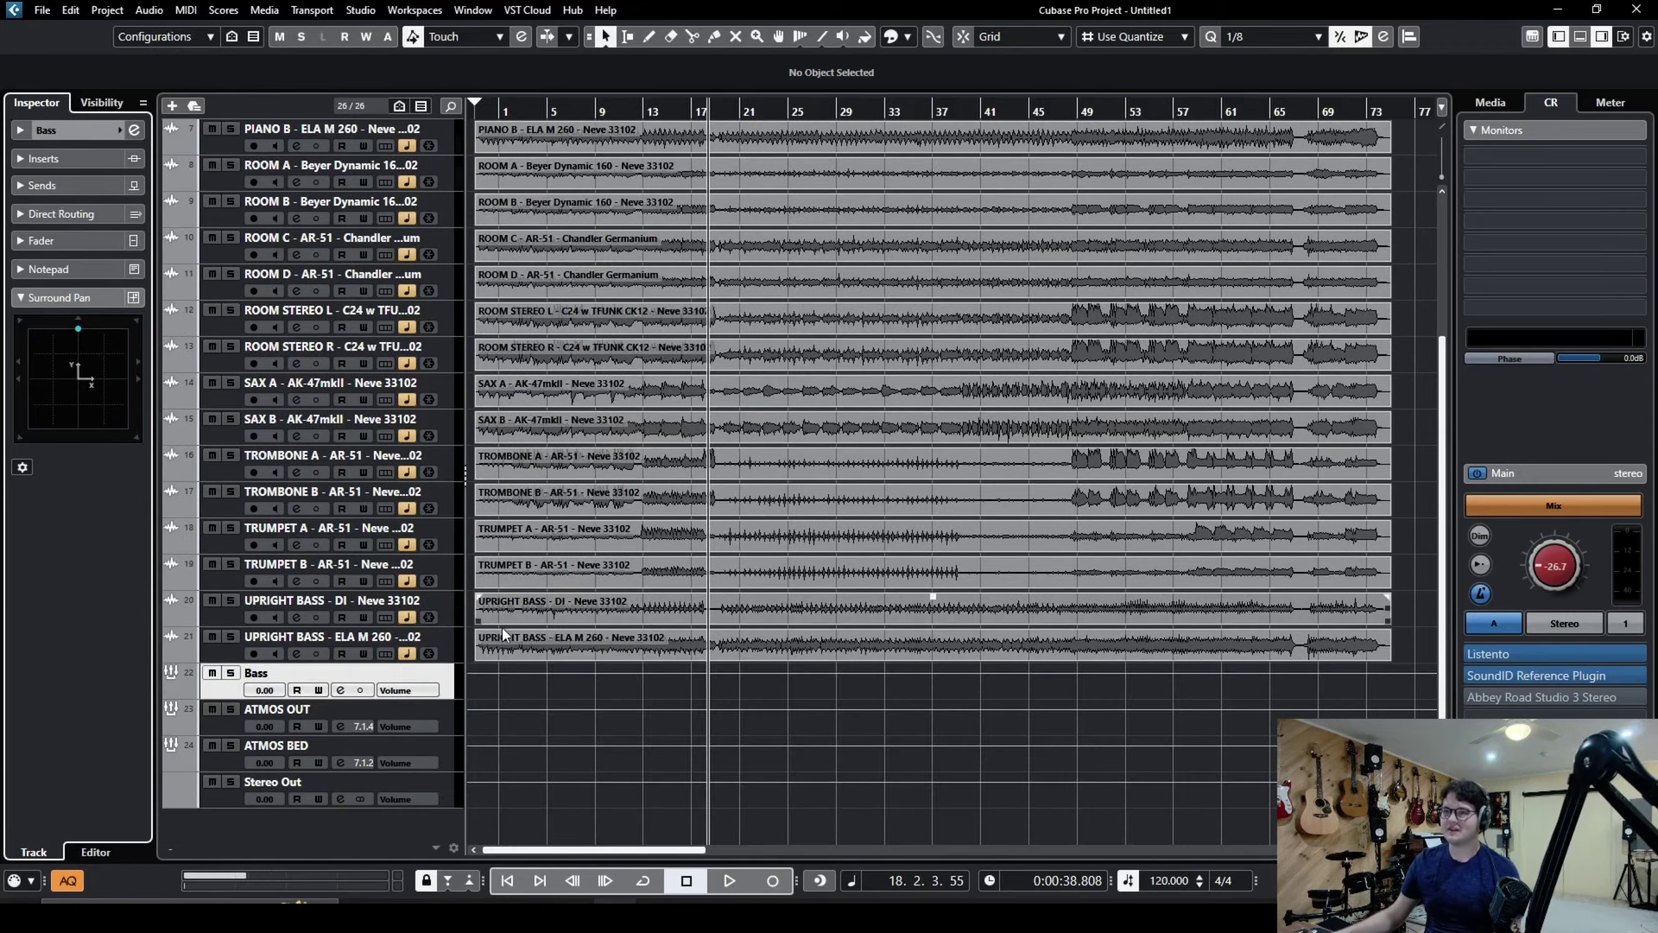
alt+click(228, 745)
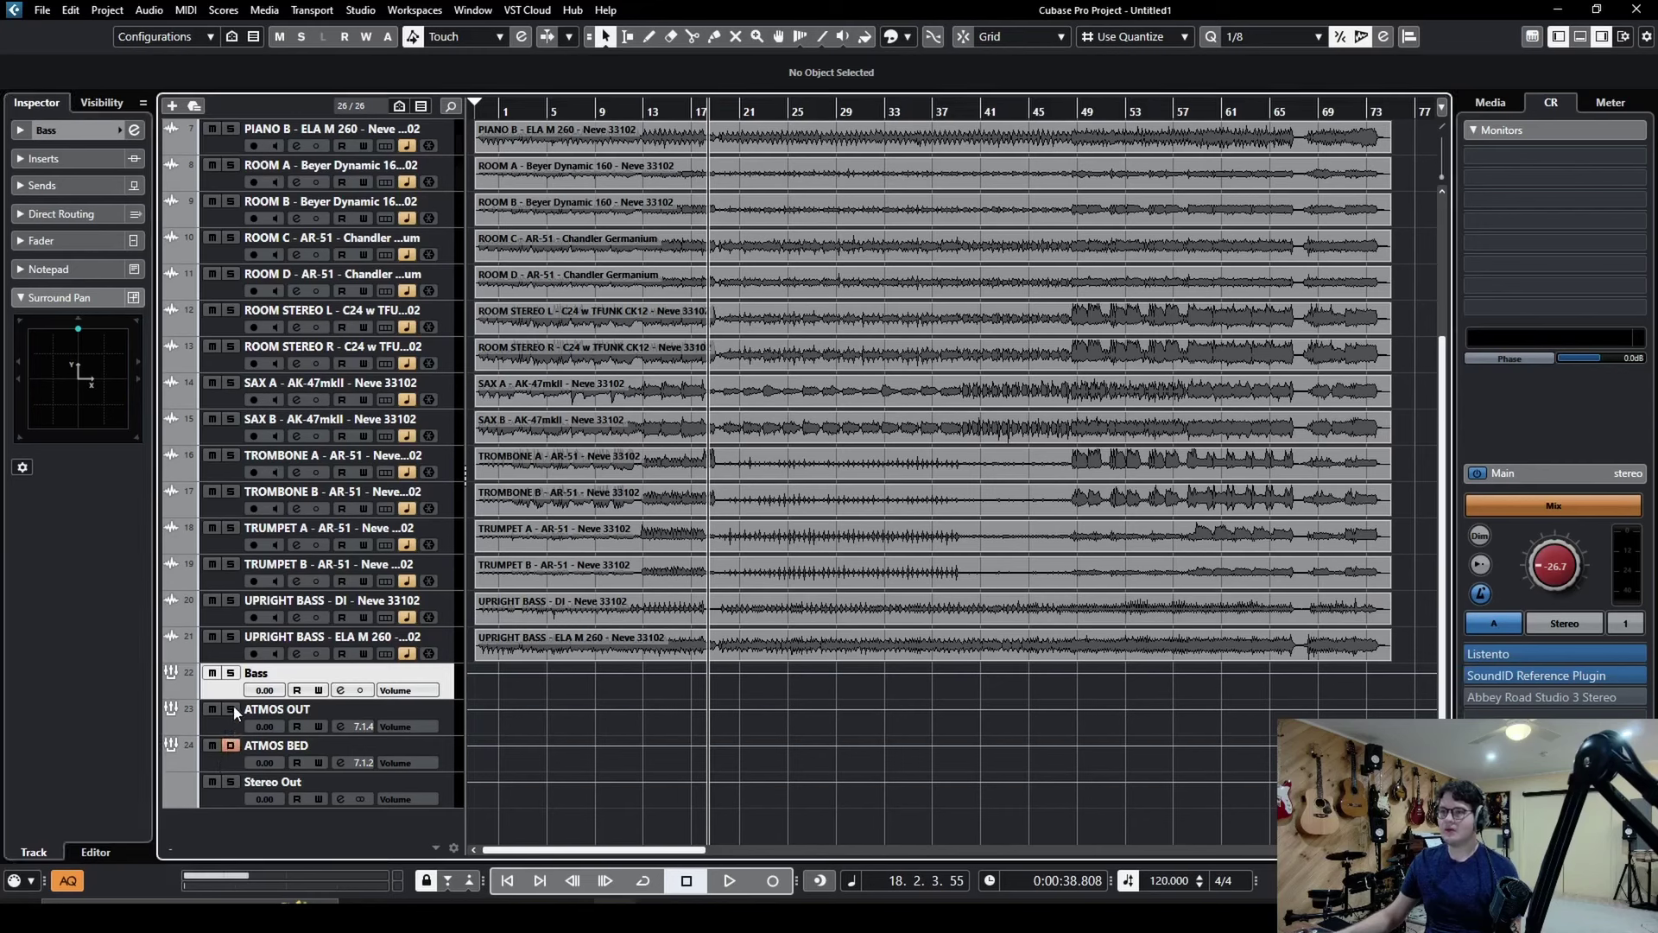
alt+click(231, 709)
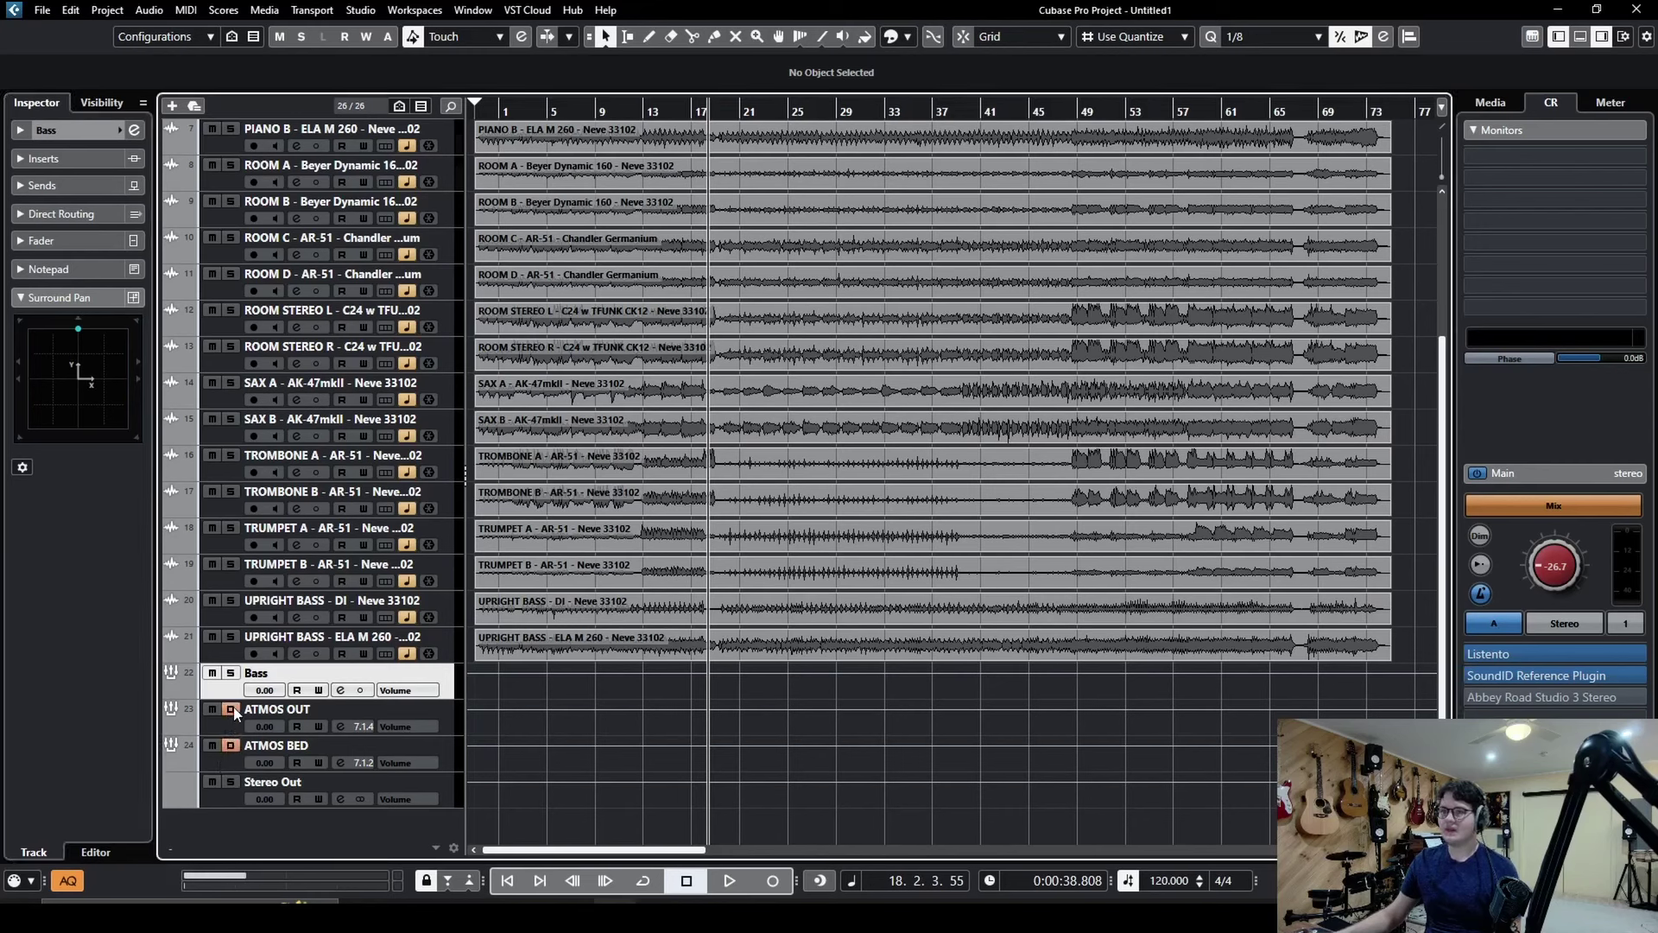
click(453, 717)
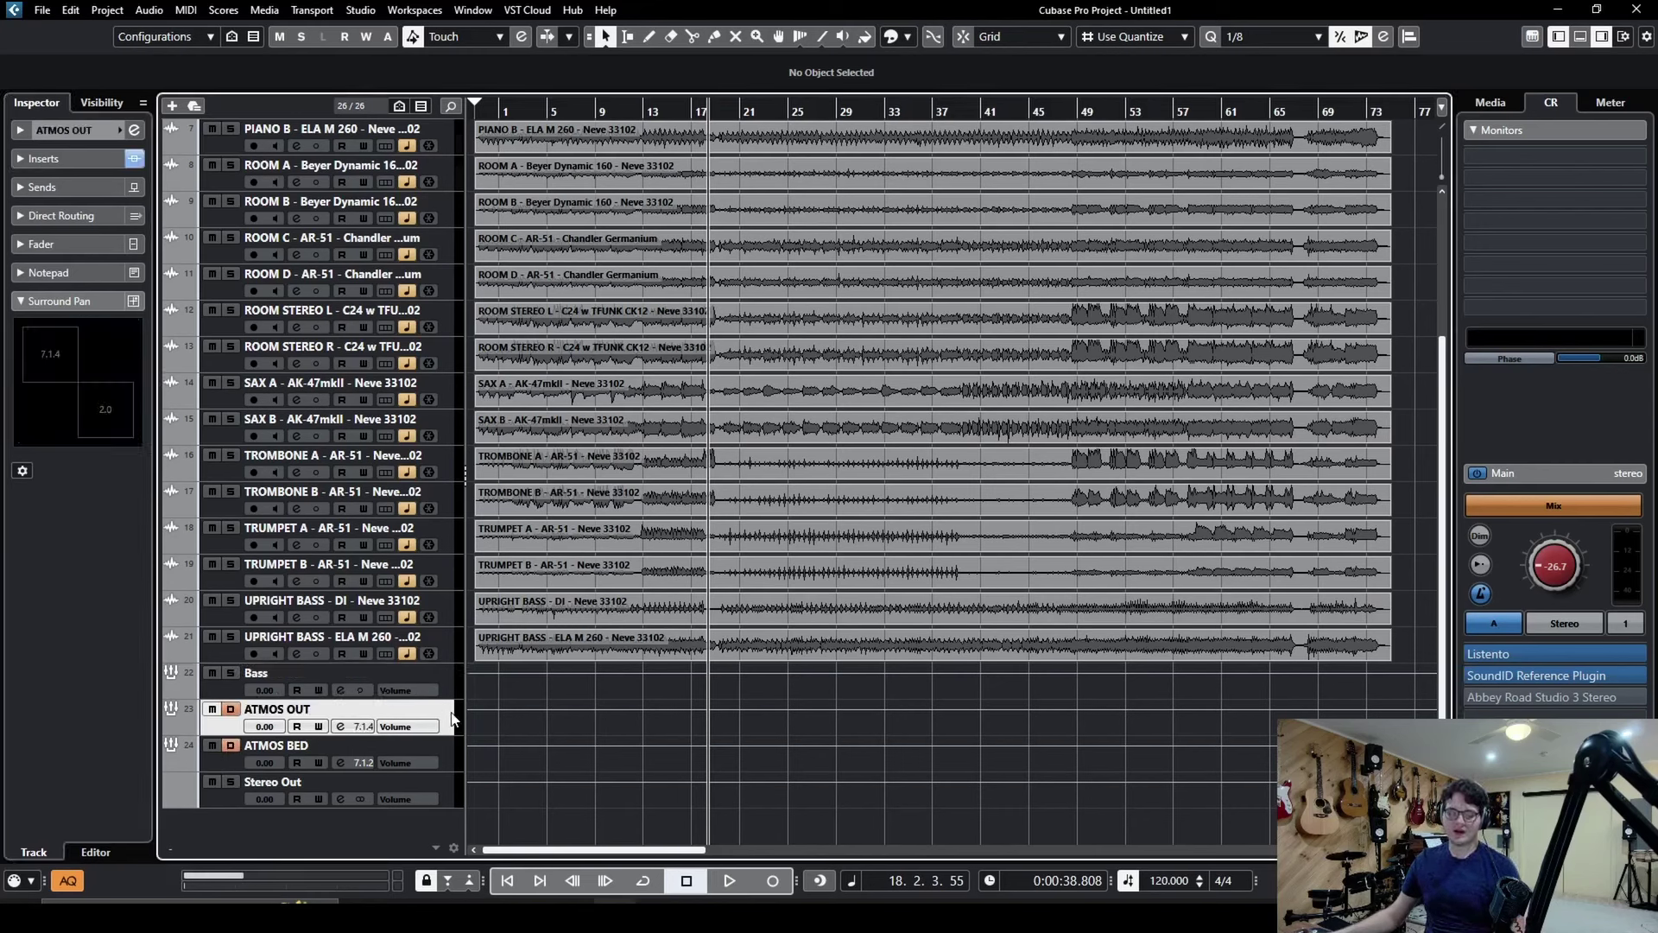
alt+click(231, 711)
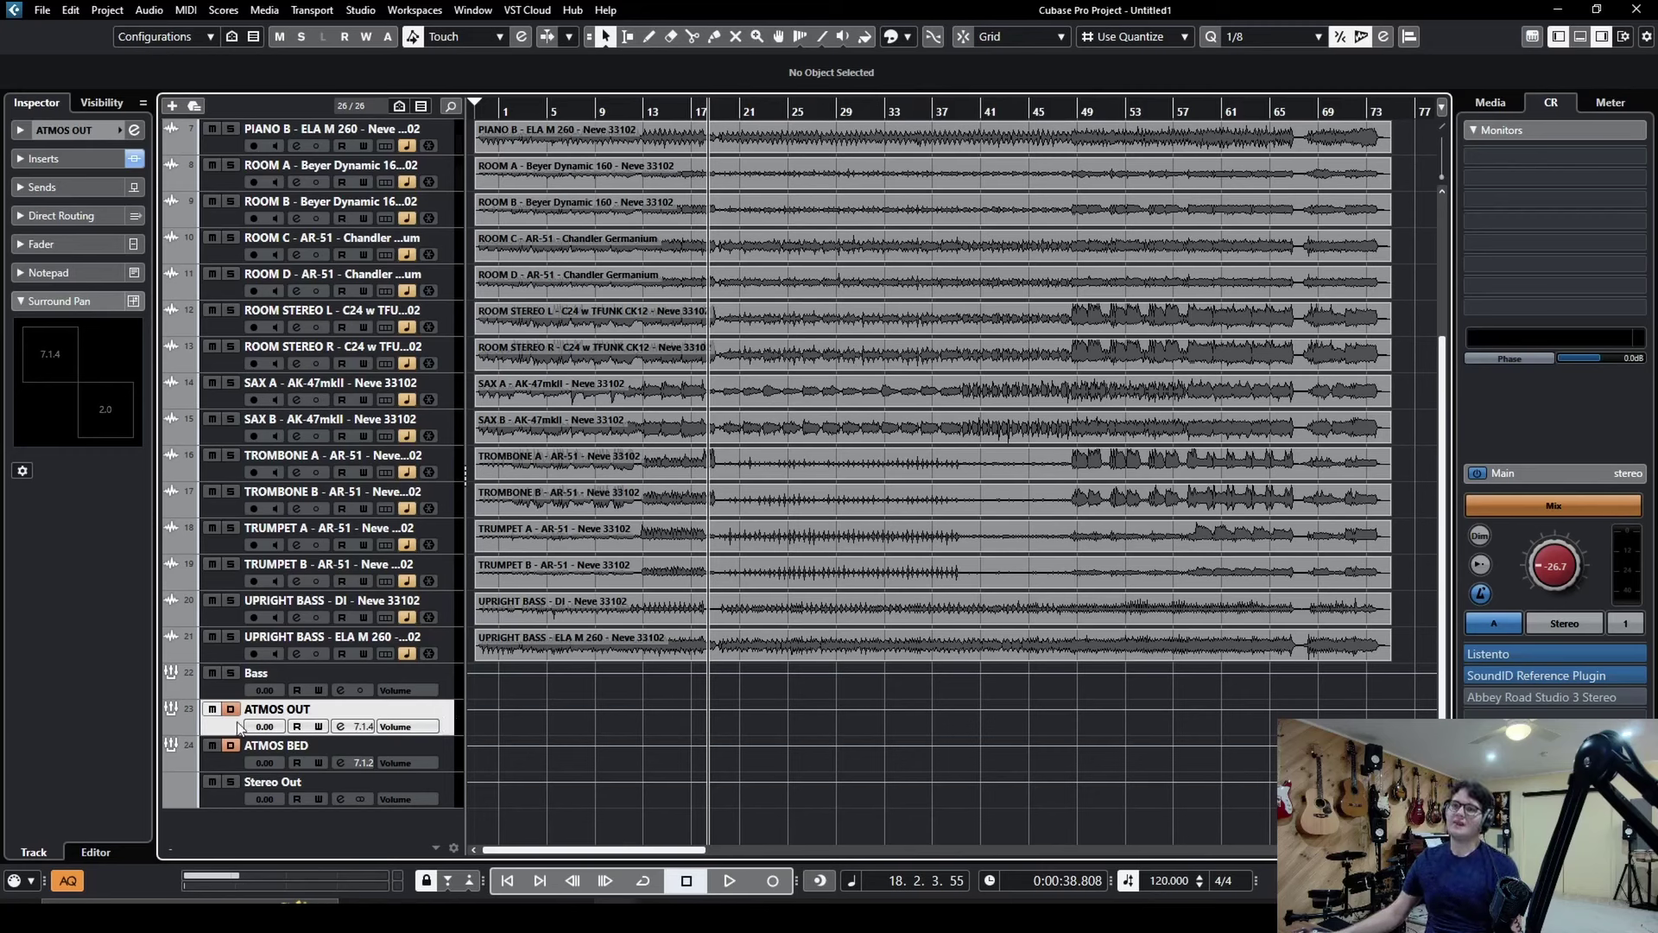
scroll(714, 700, up, 5)
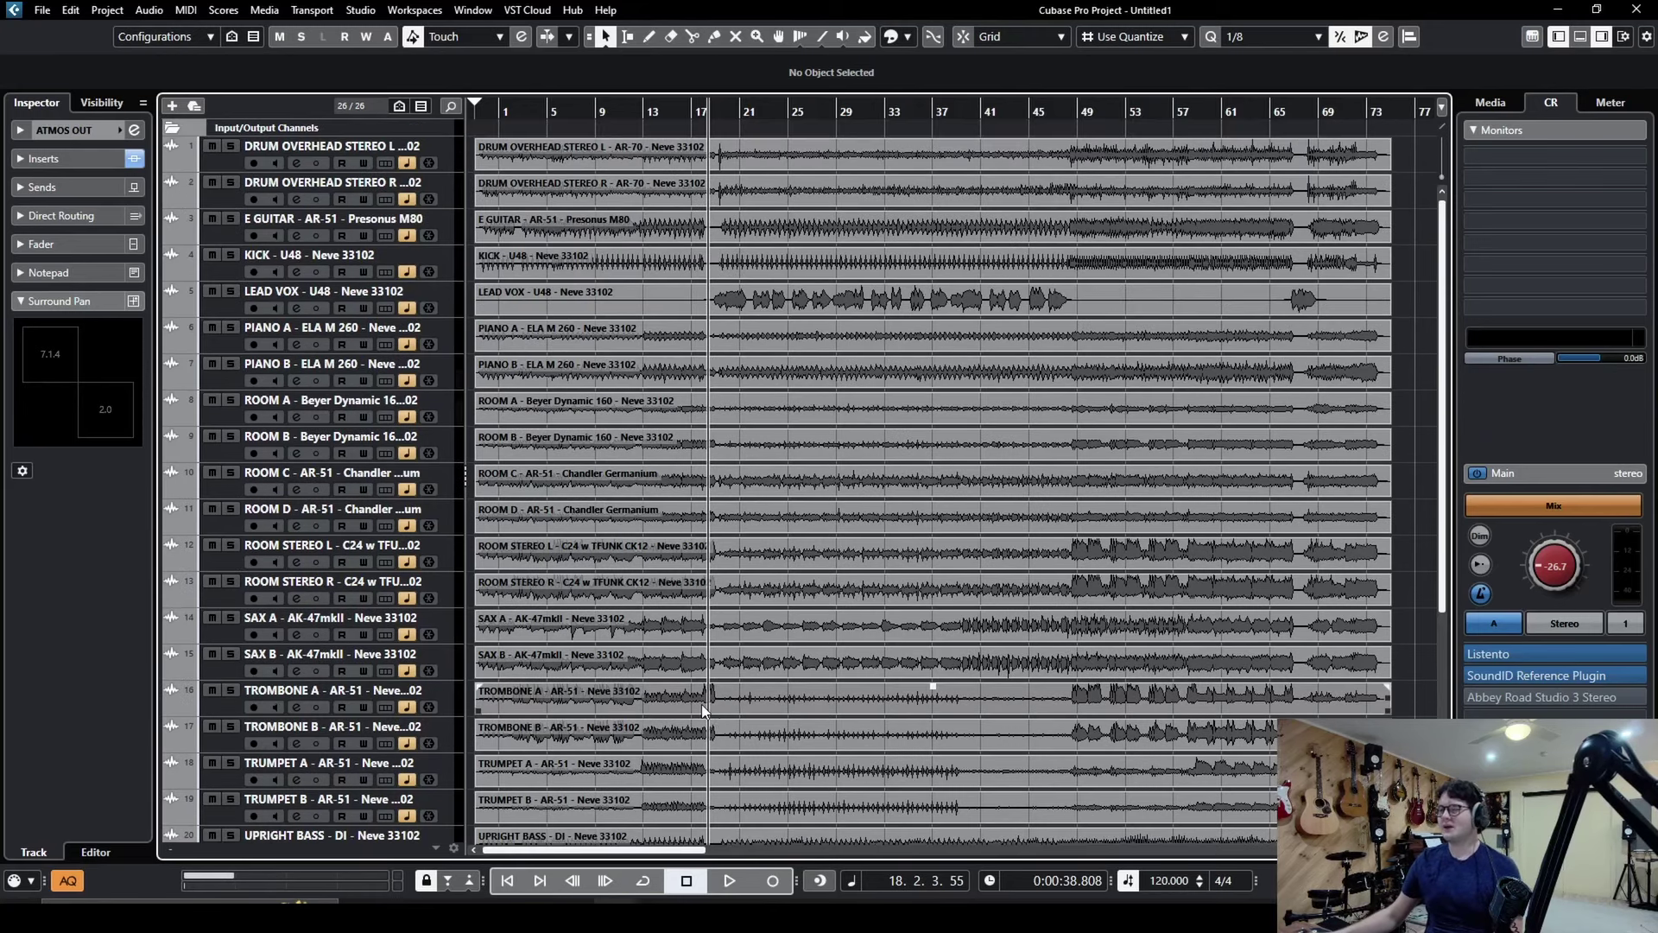
key(shift+h)
key(shift+g)
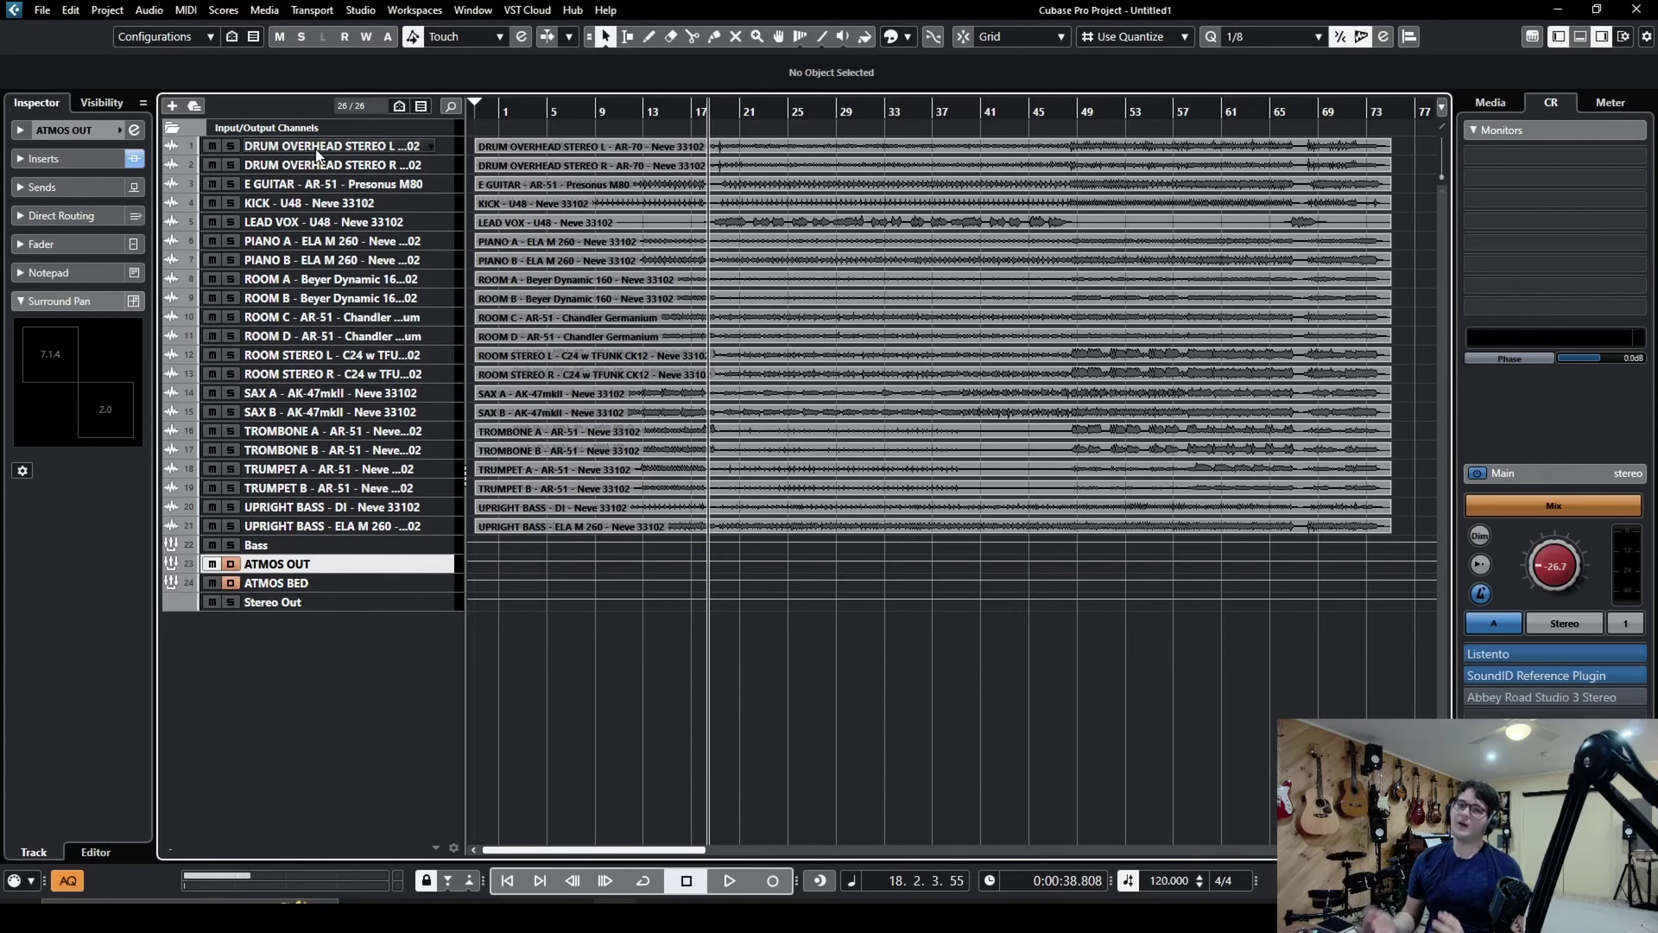
key(shift+h)
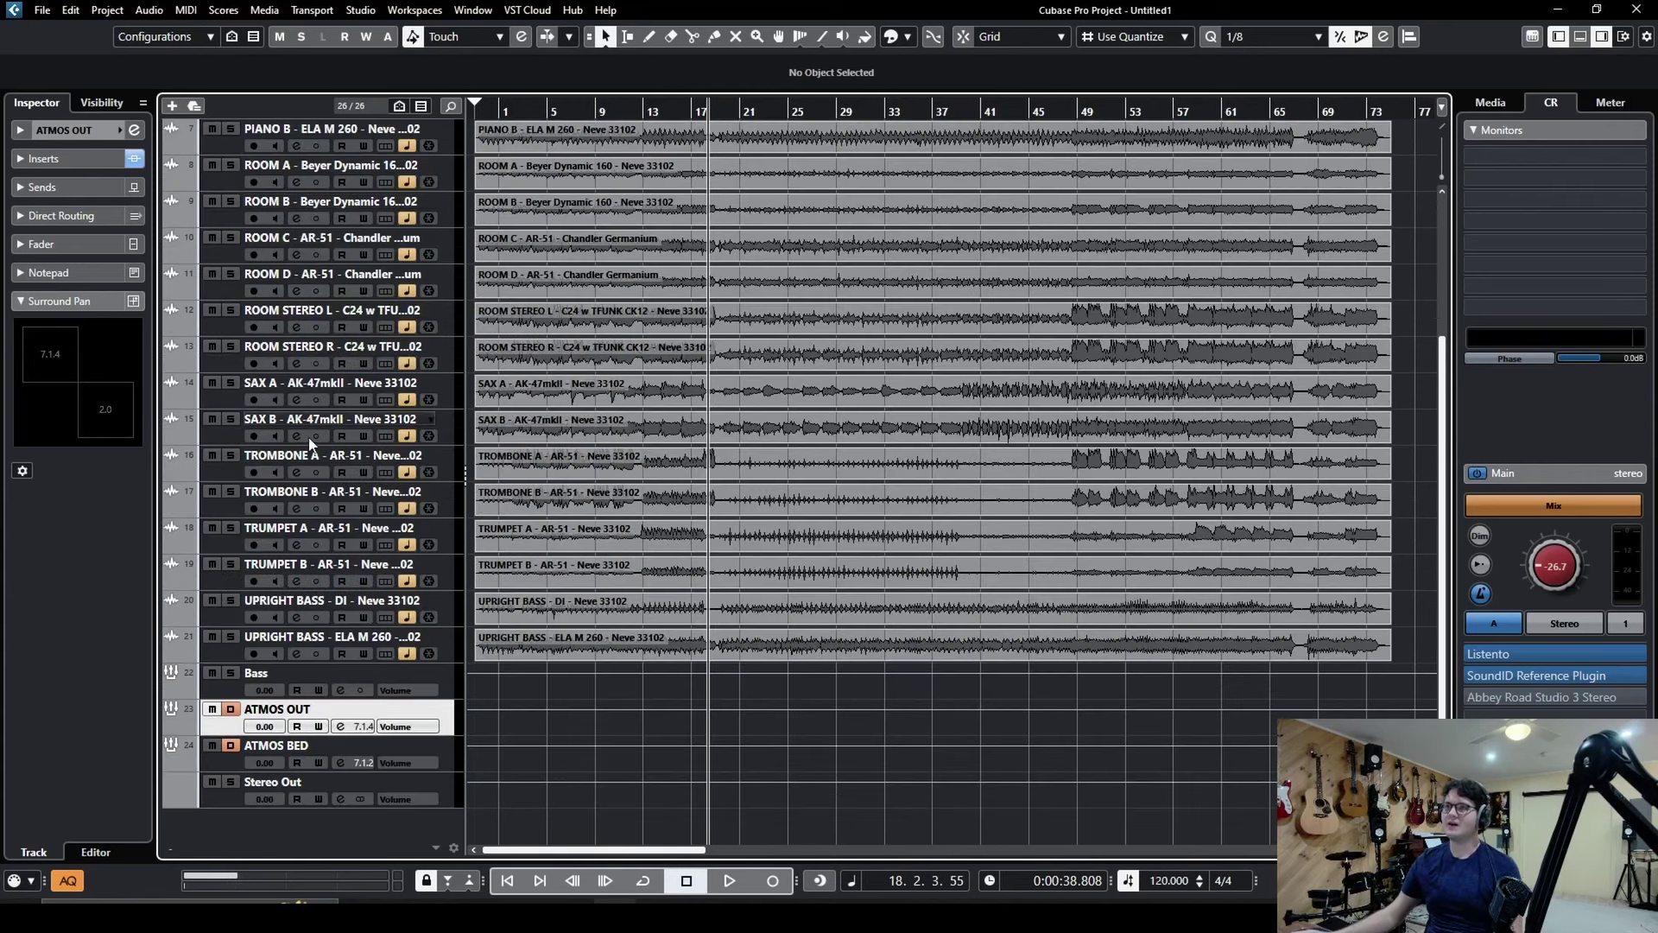
scroll(327, 423, up, 5)
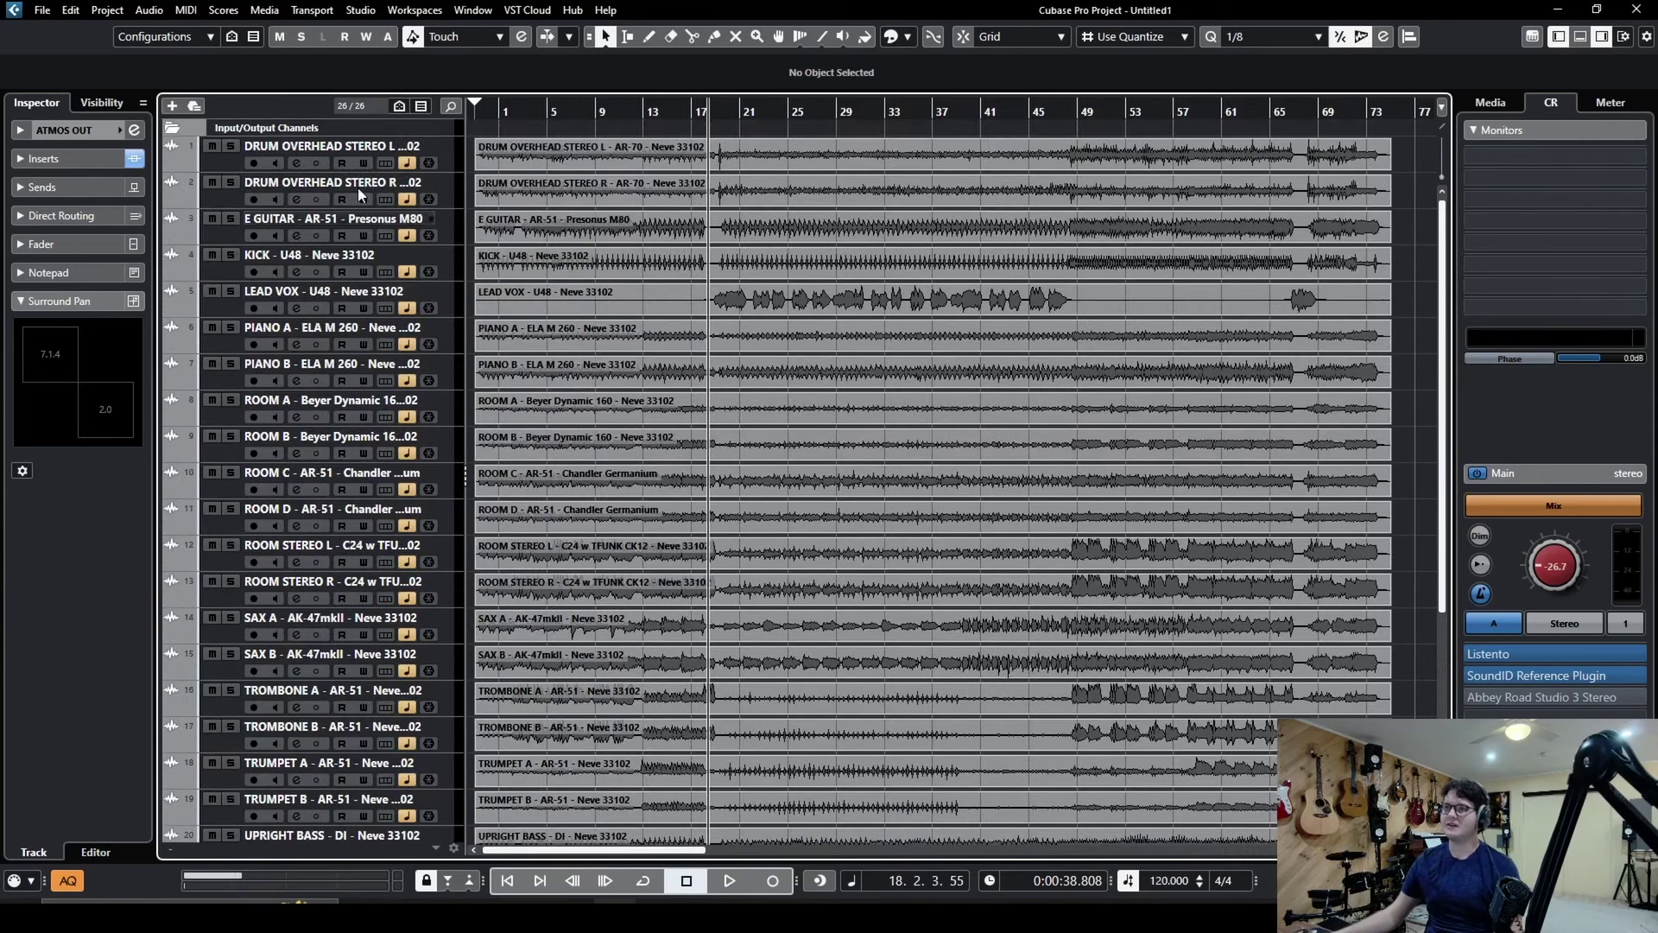
click(219, 165)
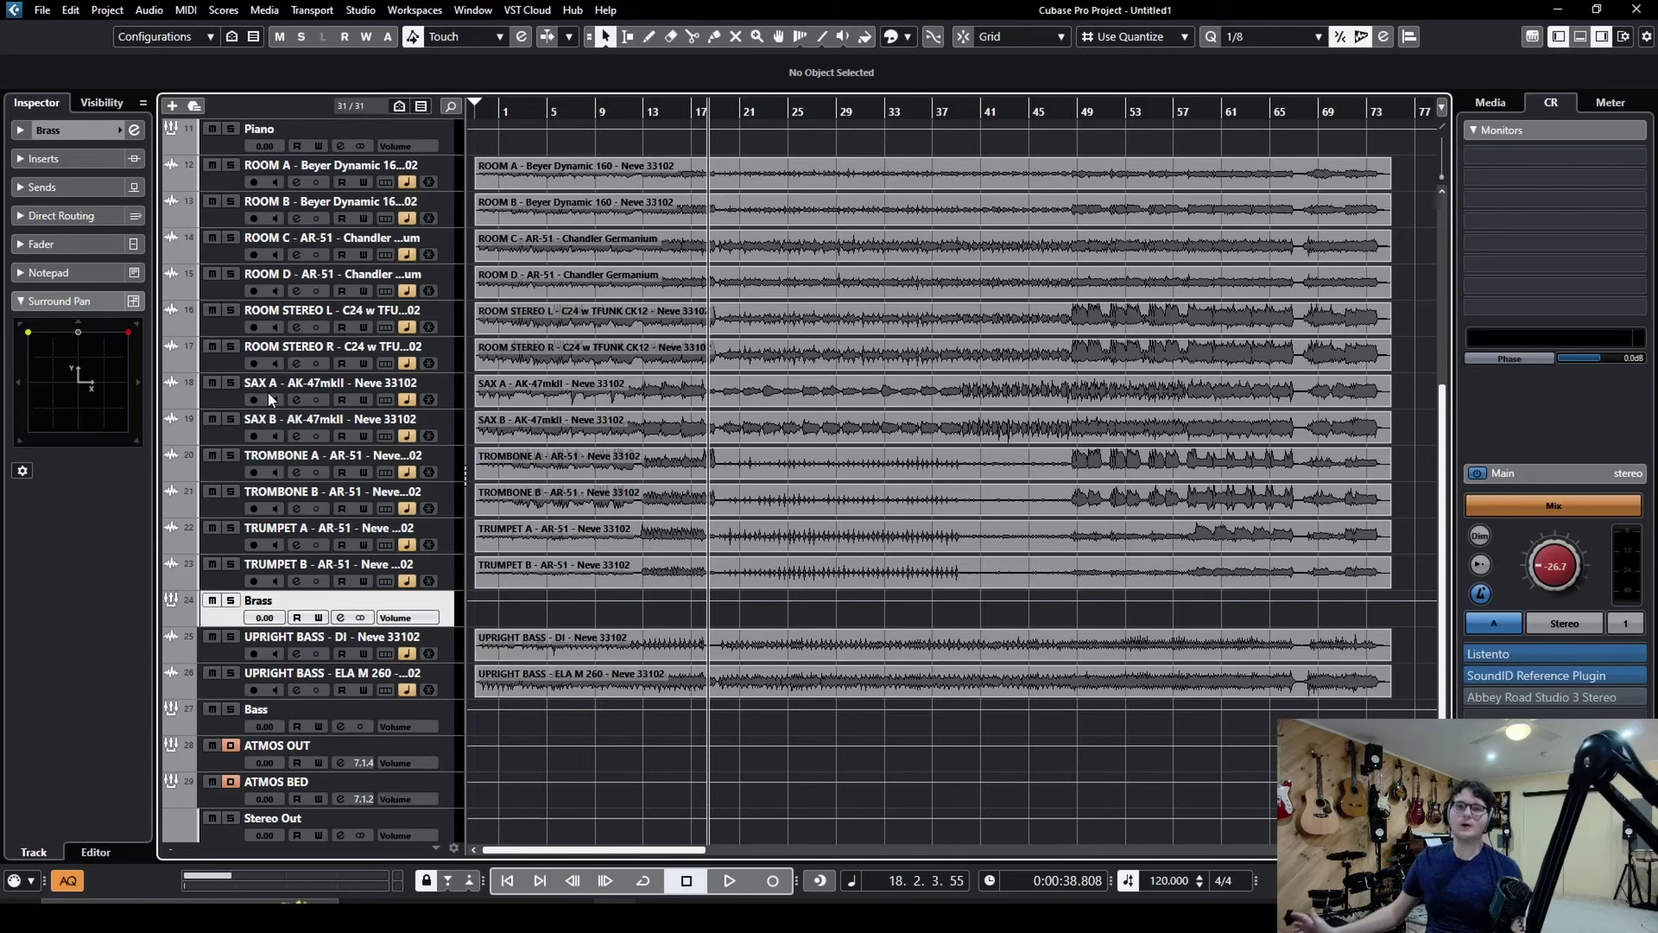
scroll(650, 397, up, 5)
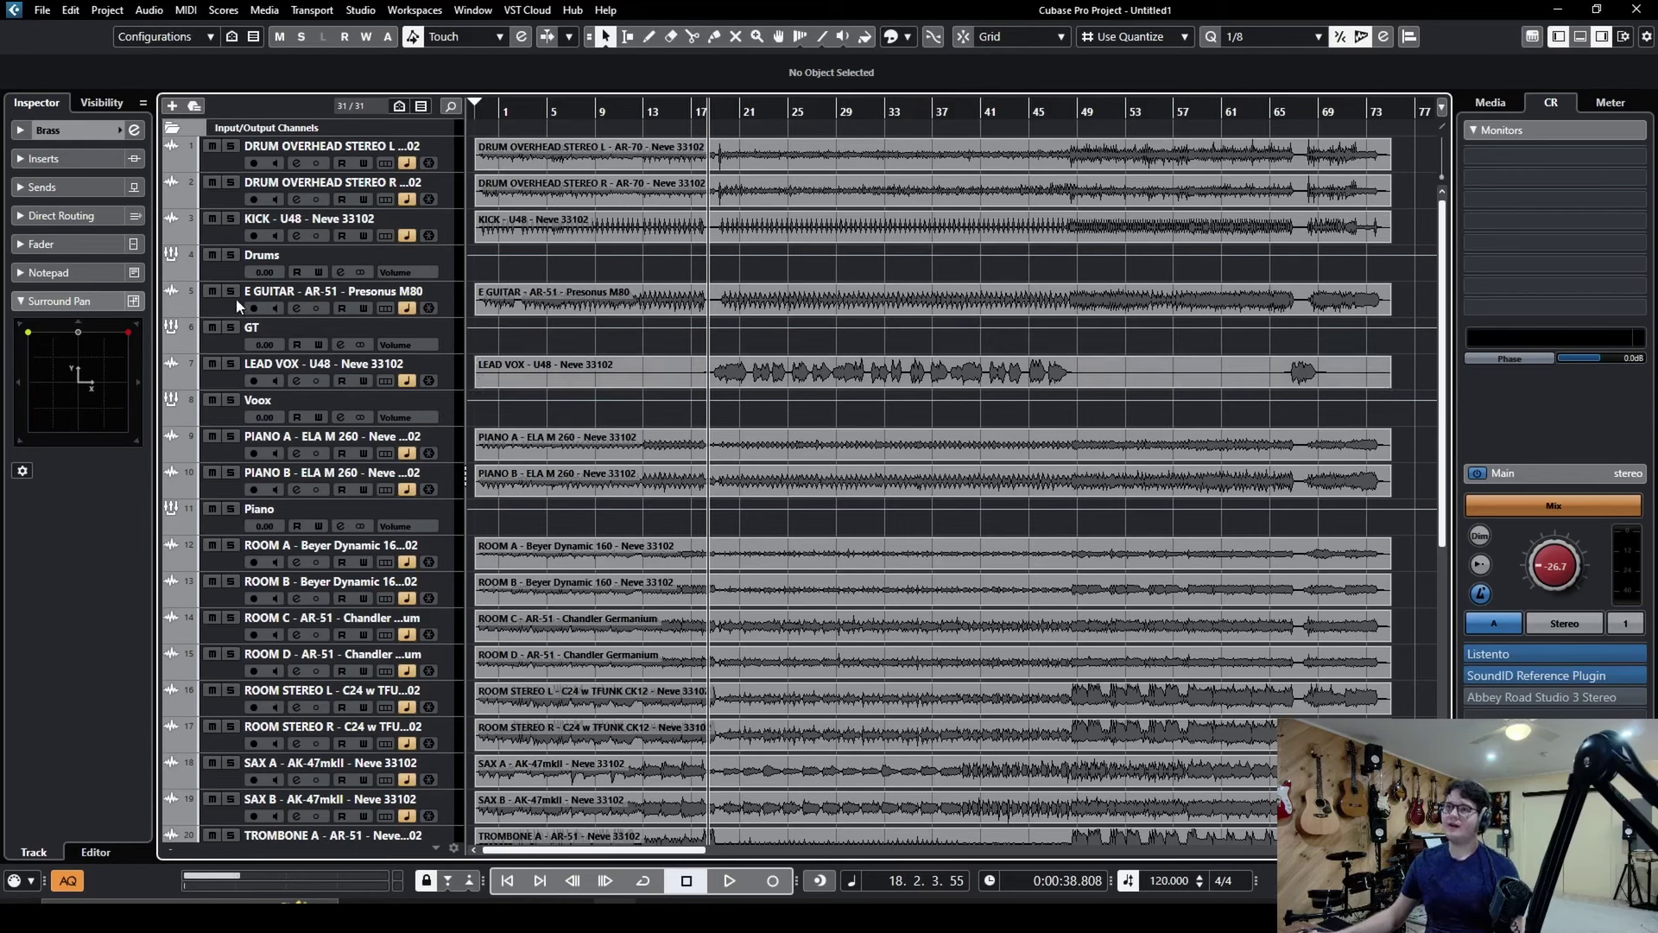
Look over the Drums and GT group channels and show the direct routing of the Drums group
click(218, 273)
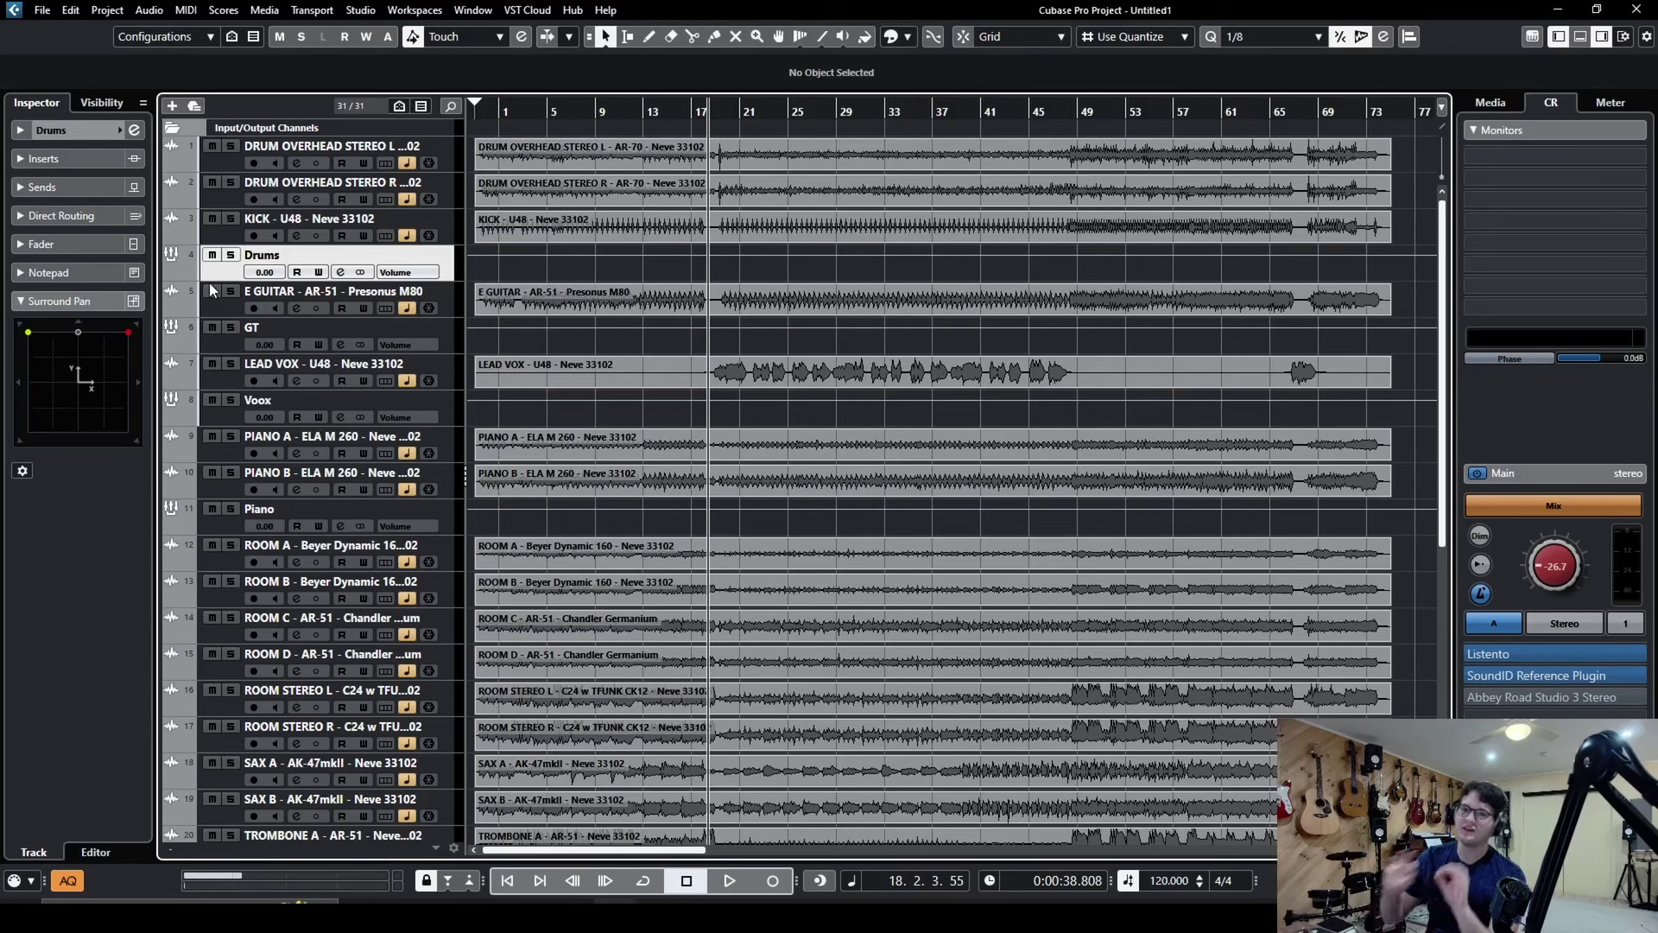
click(227, 349)
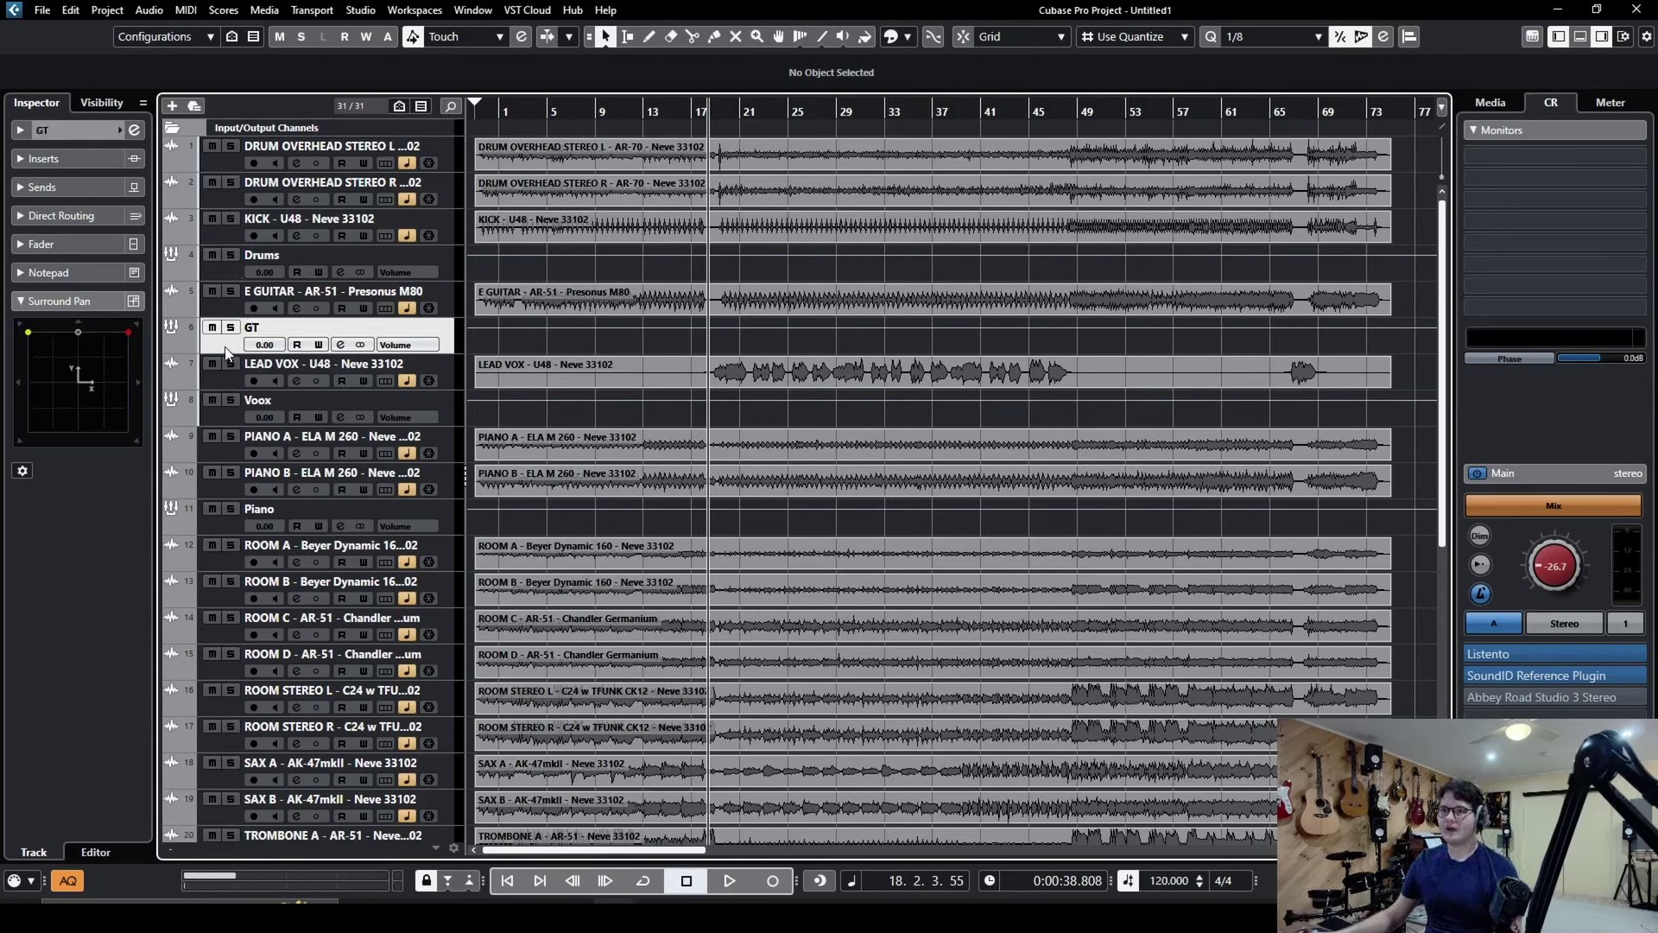
click(231, 276)
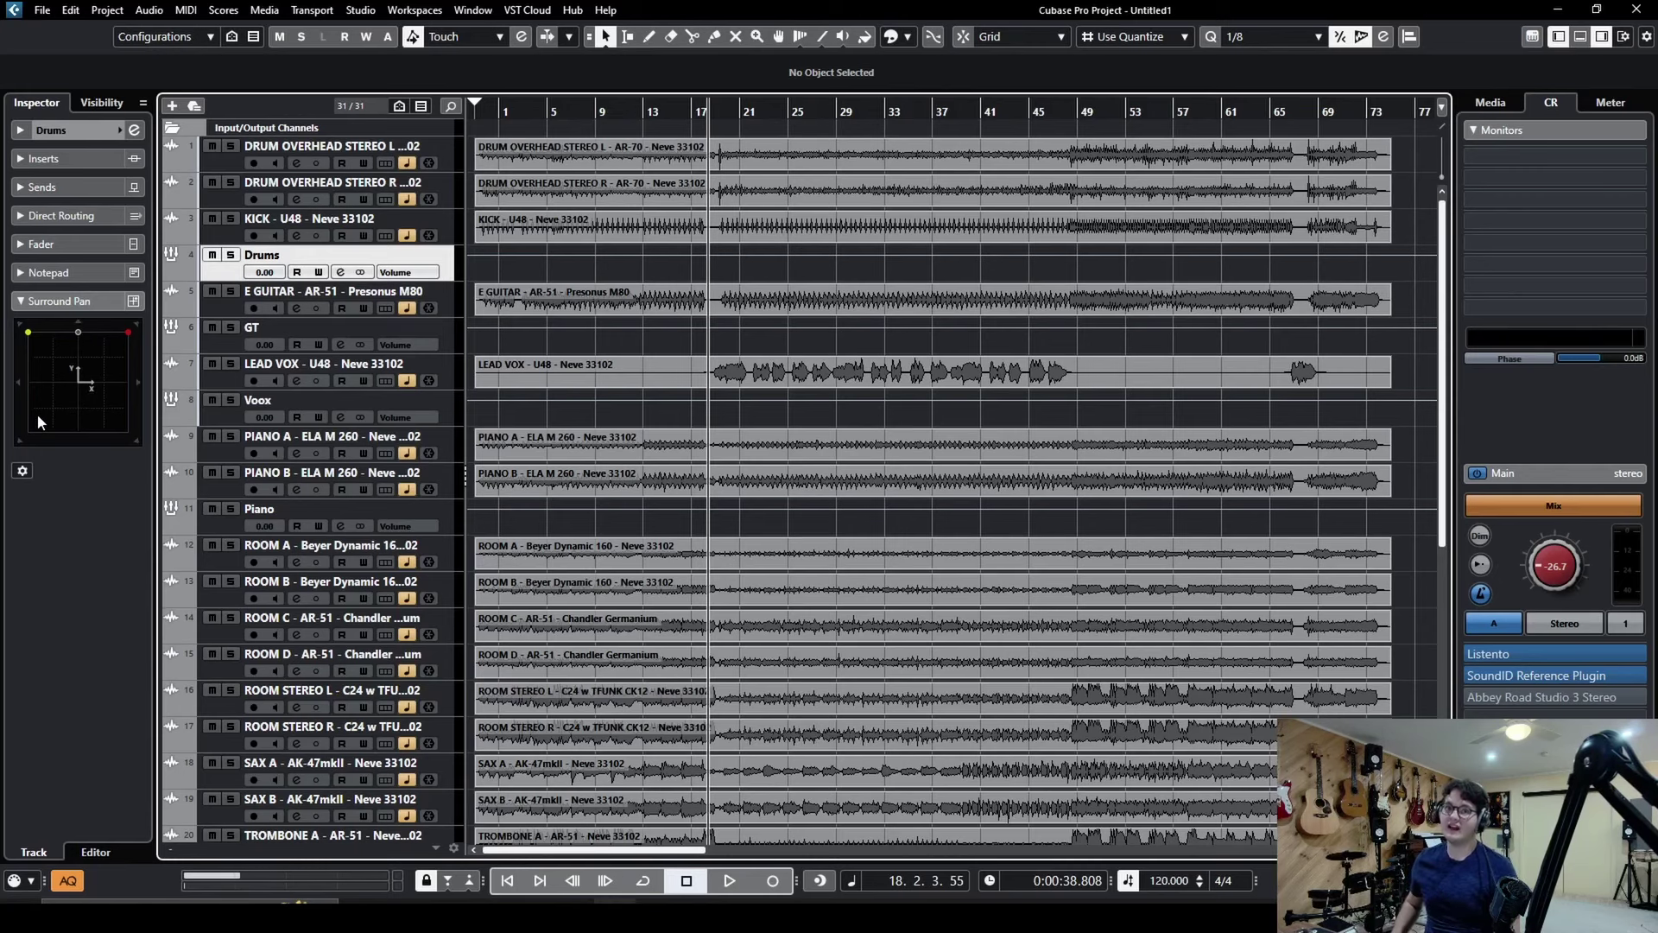
scroll(259, 364, down, 4)
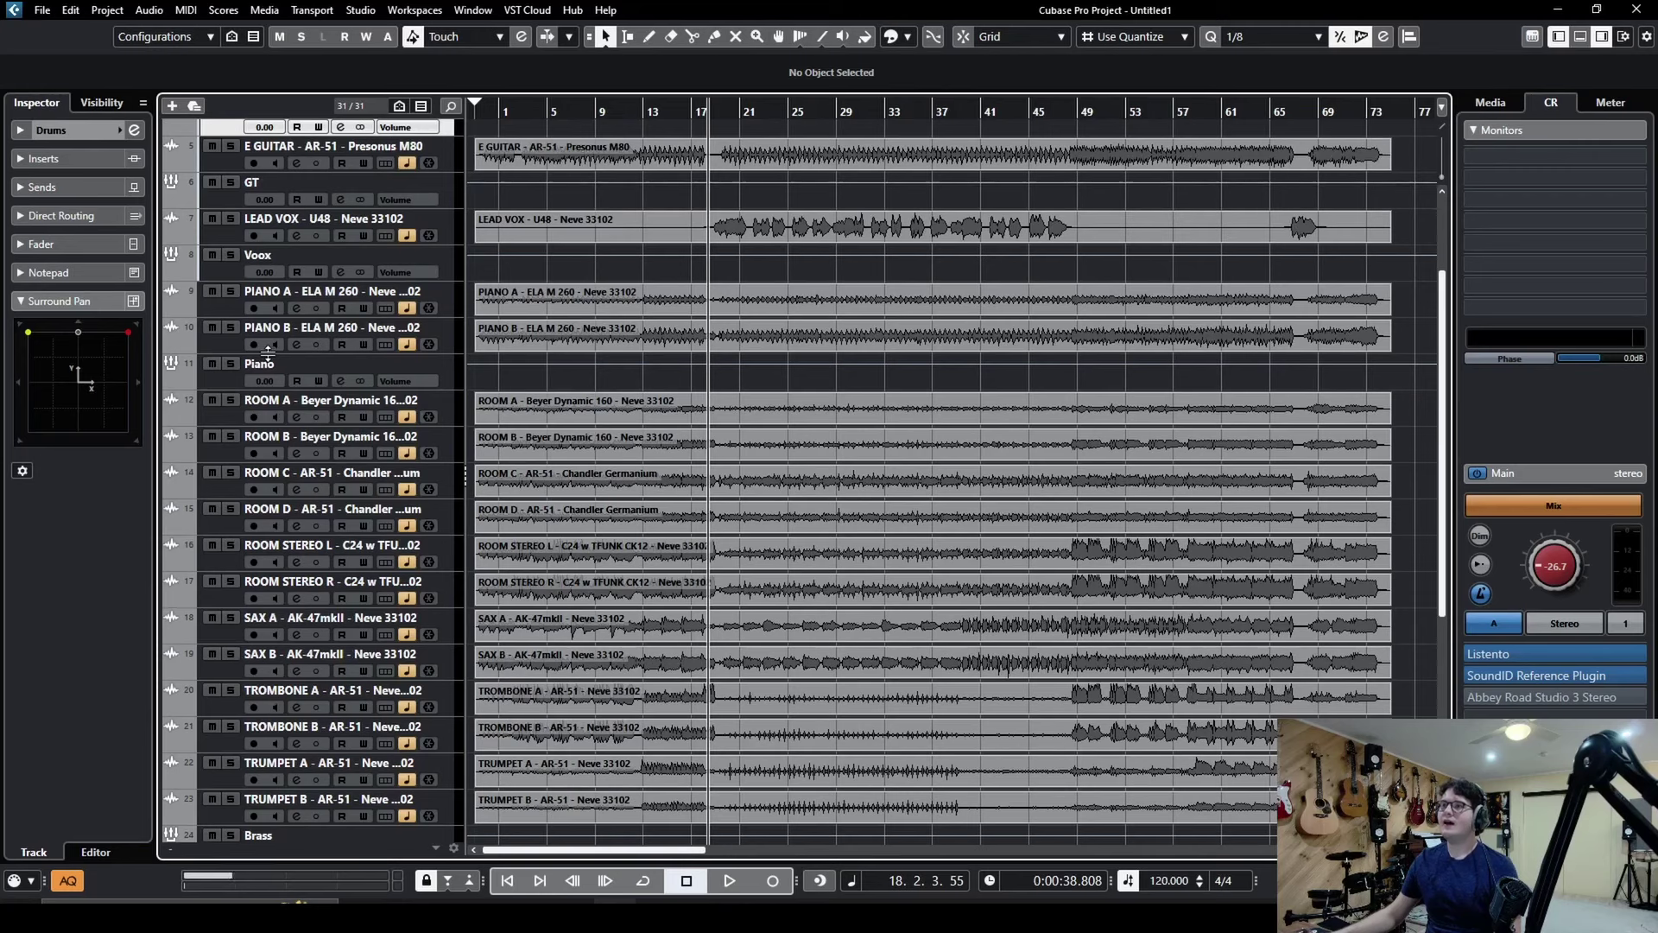
scroll(259, 364, up, 4)
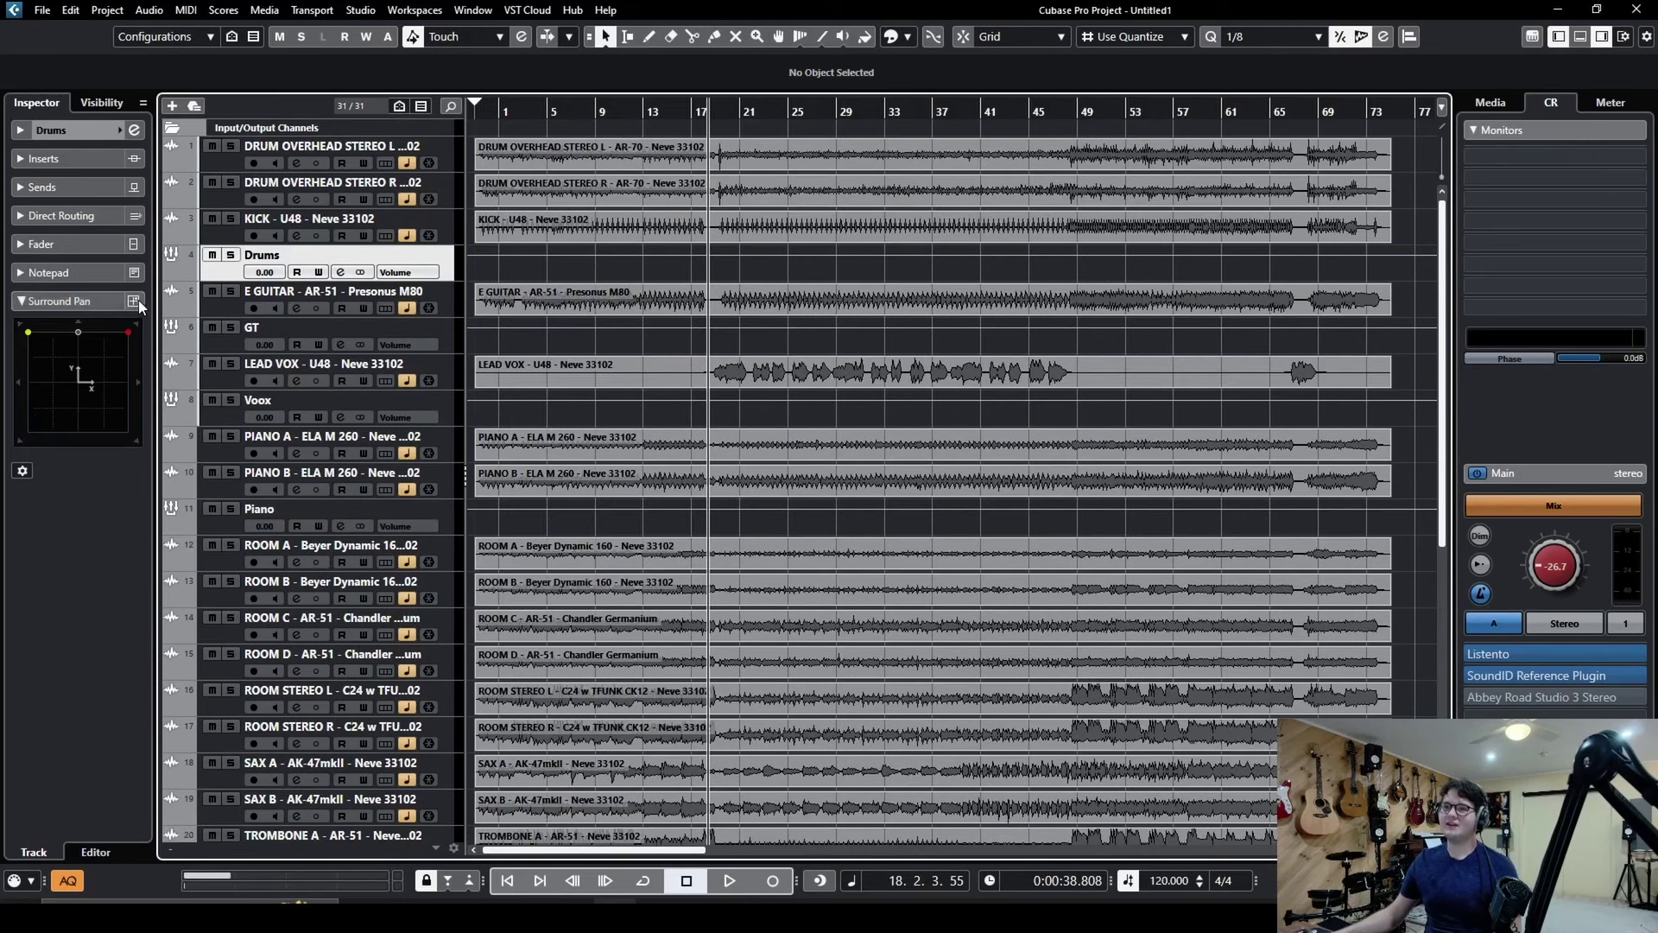
click(96, 225)
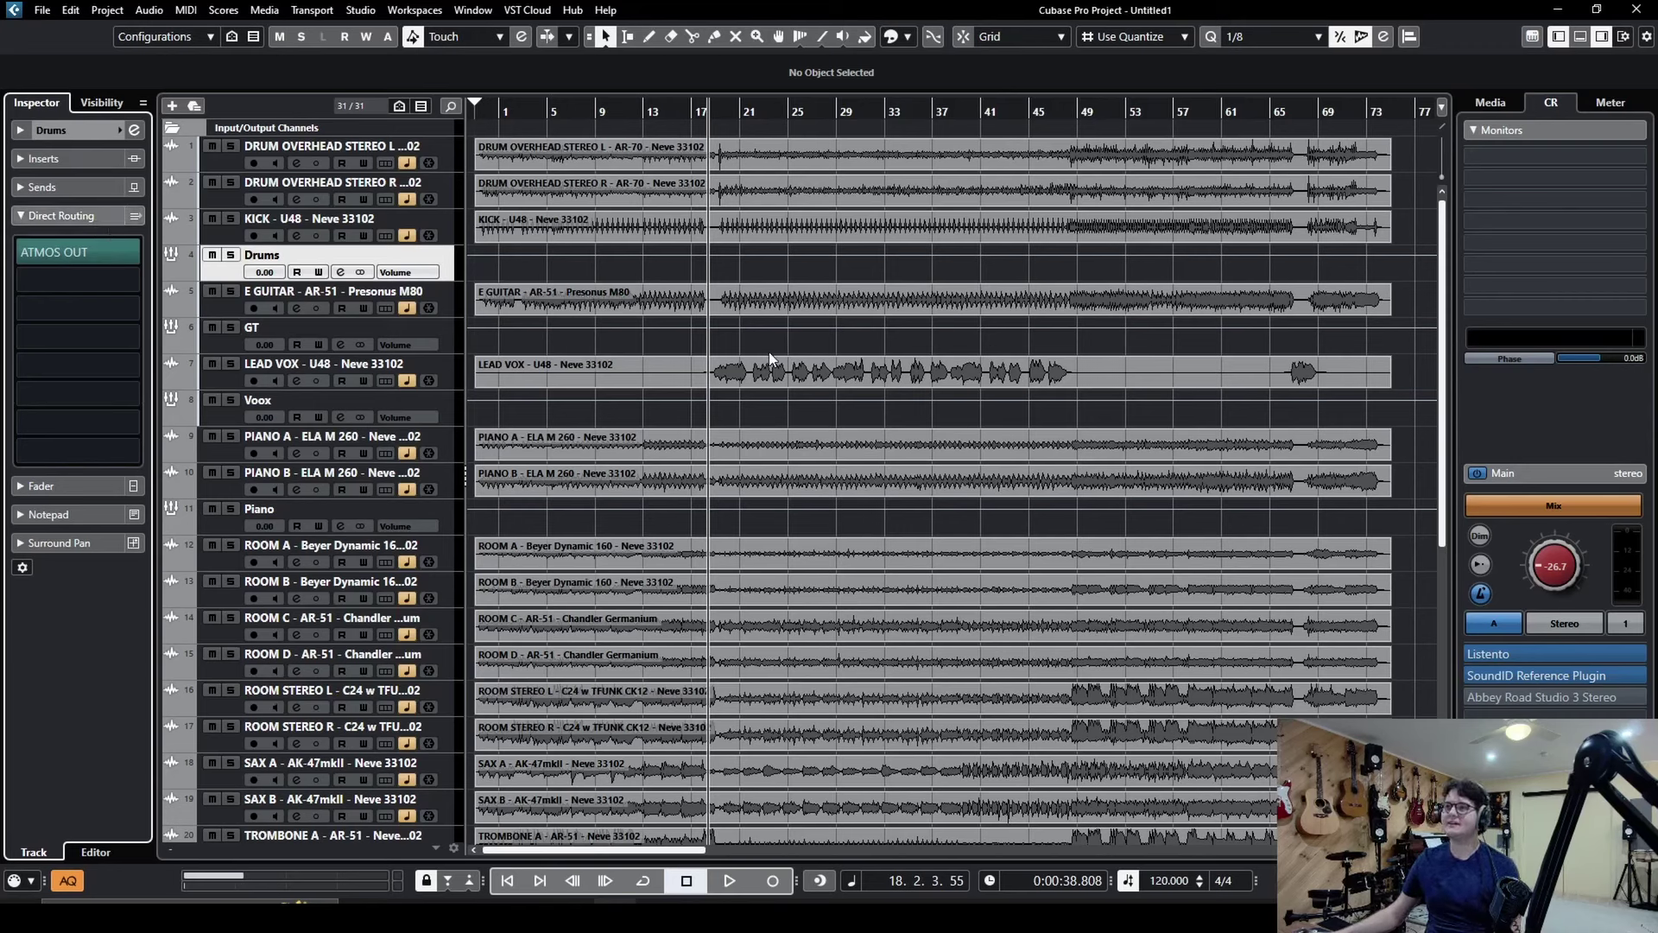
Audition the mix in a short playback, stop it and look through the whole track list
scroll(781, 338, down, 3)
scroll(780, 337, up, 3)
key(space)
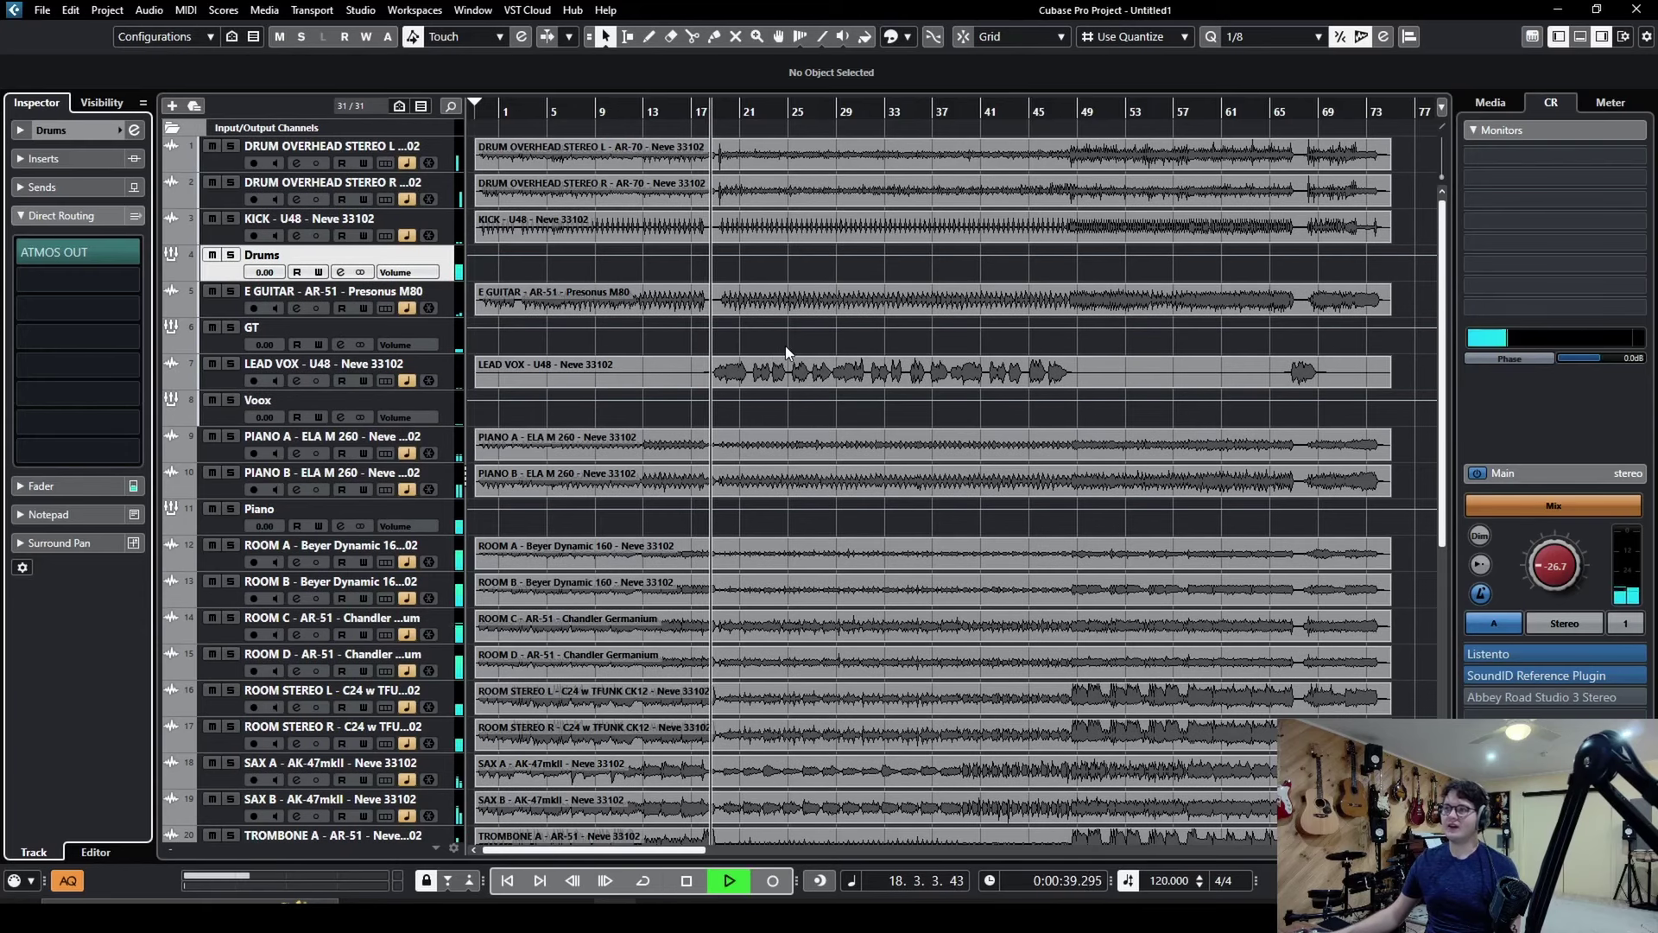
key(space)
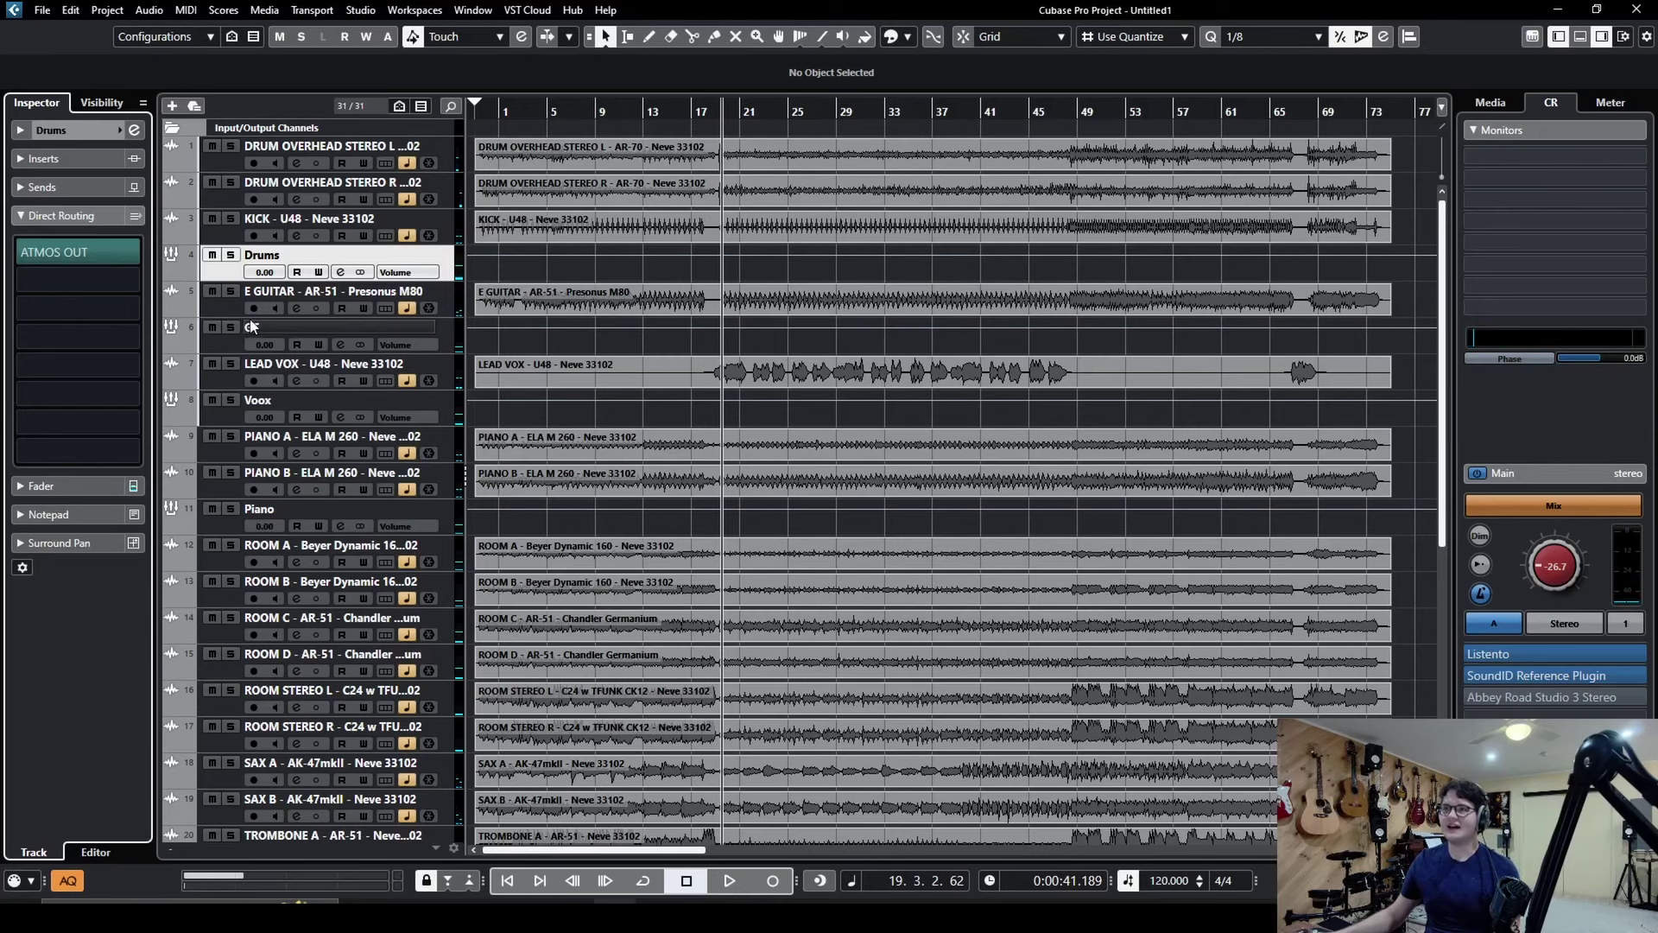
scroll(583, 325, down, 3)
scroll(588, 324, down, 5)
scroll(588, 325, up, 8)
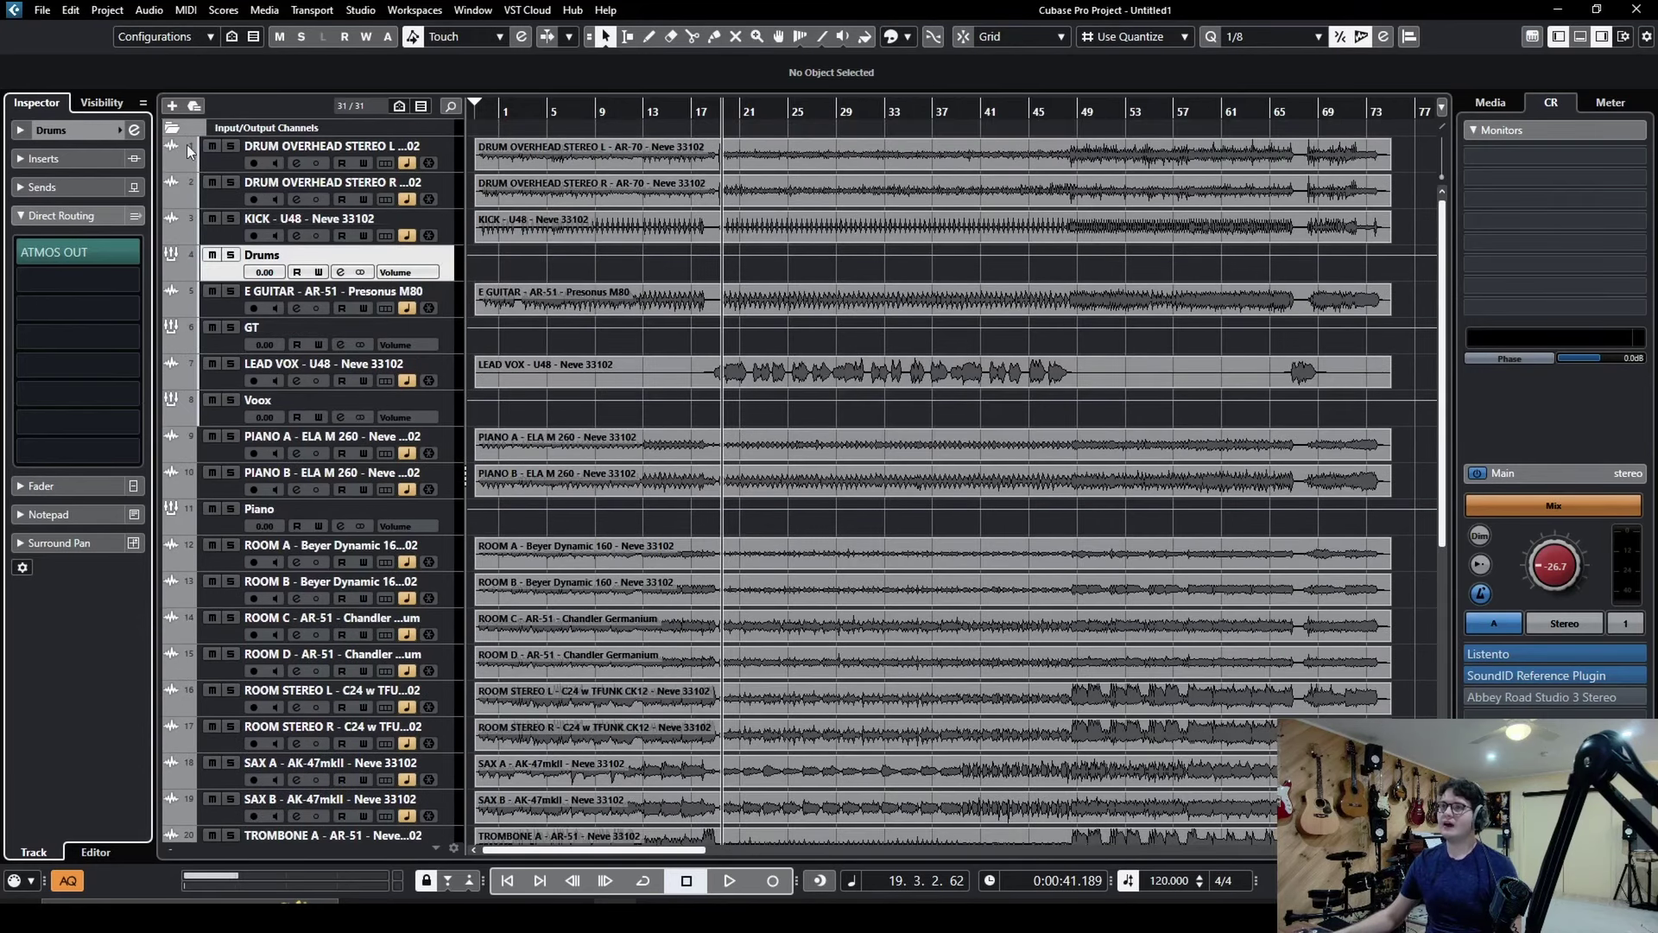
Create Dolby Atmos audio objects from the selected Drums, GT, Voox, Piano and Brass groups using ADM Authoring
ctrl+click(216, 349)
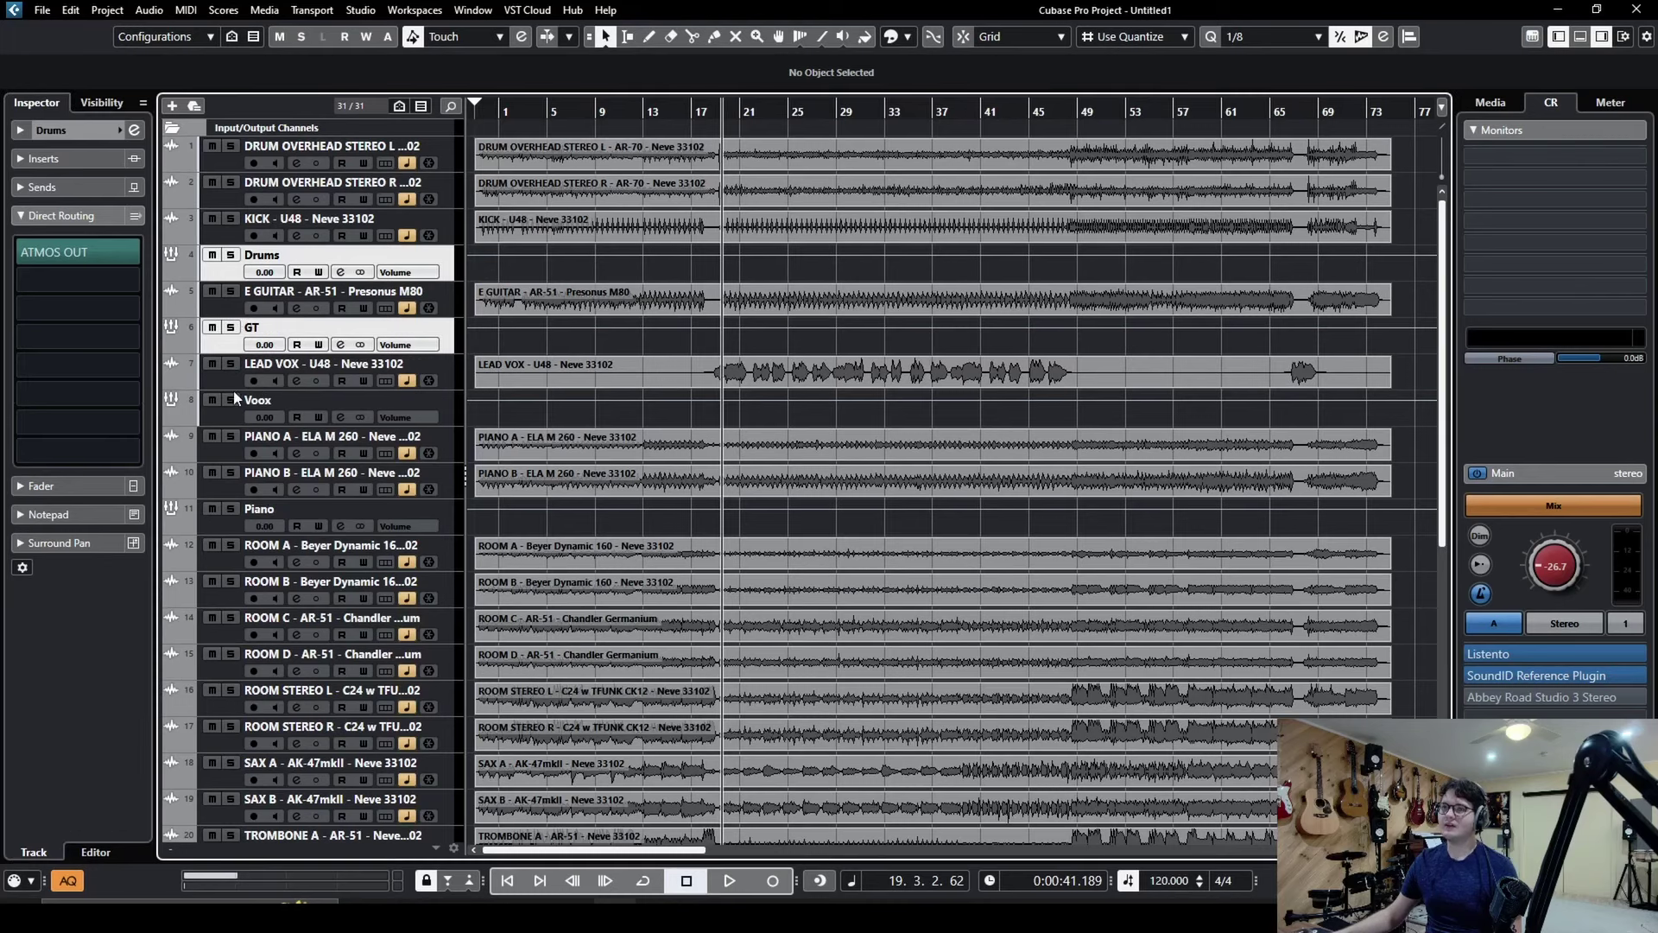
ctrl+click(223, 423)
ctrl+click(225, 525)
scroll(225, 525, down, 5)
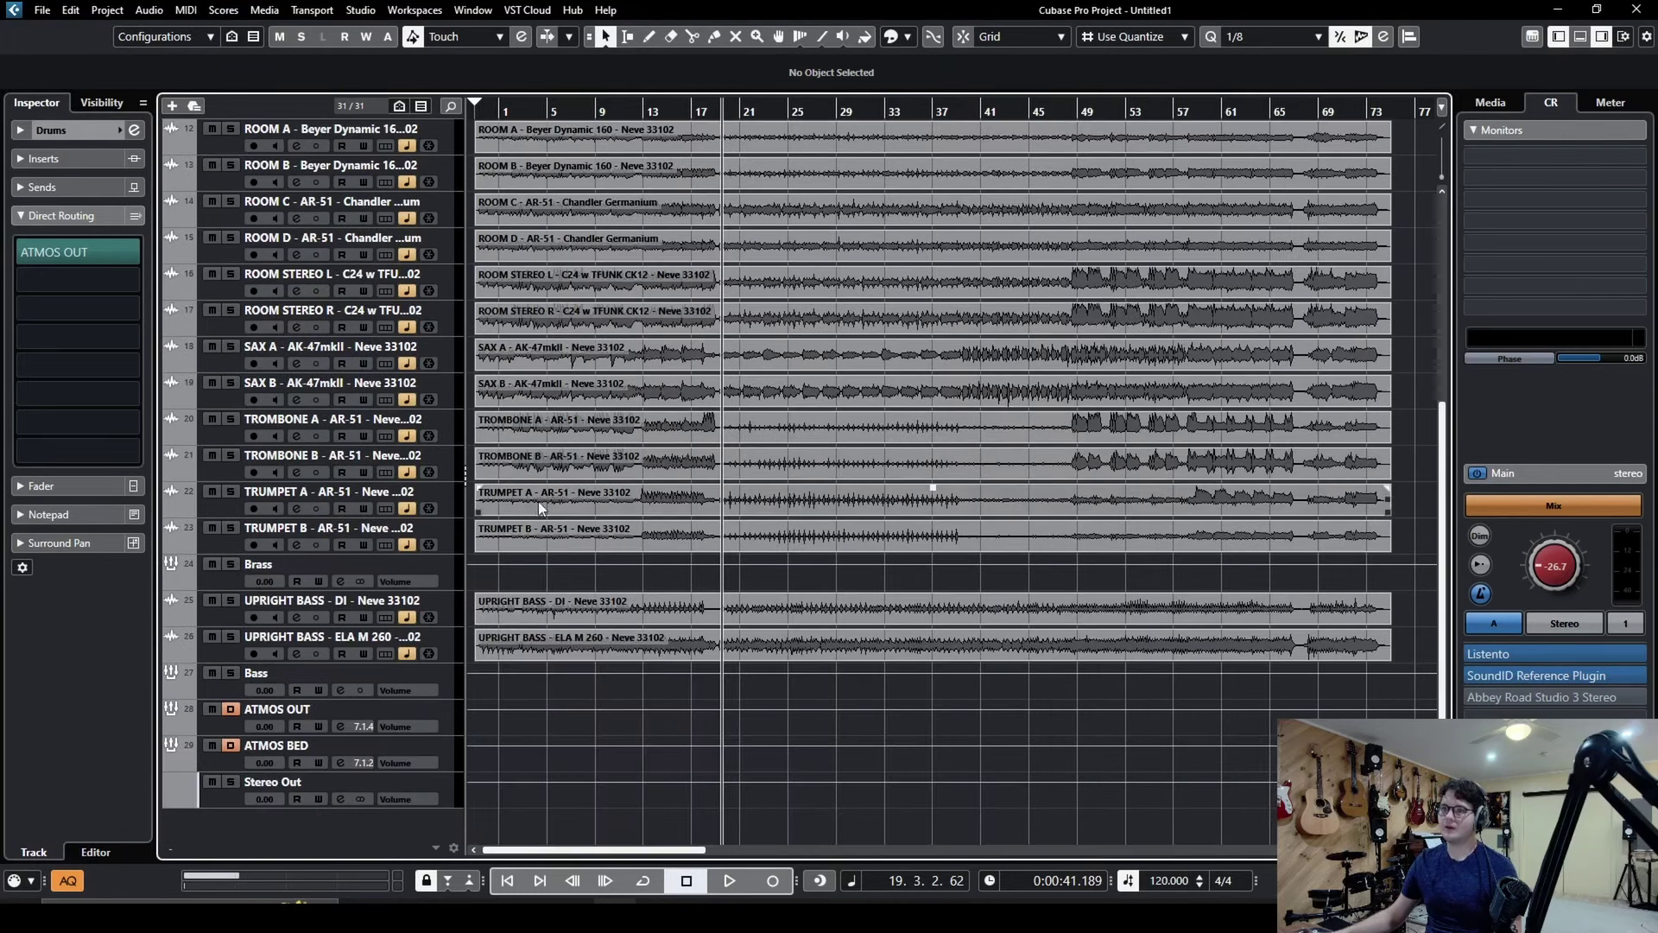
ctrl+click(220, 573)
scroll(220, 573, up, 5)
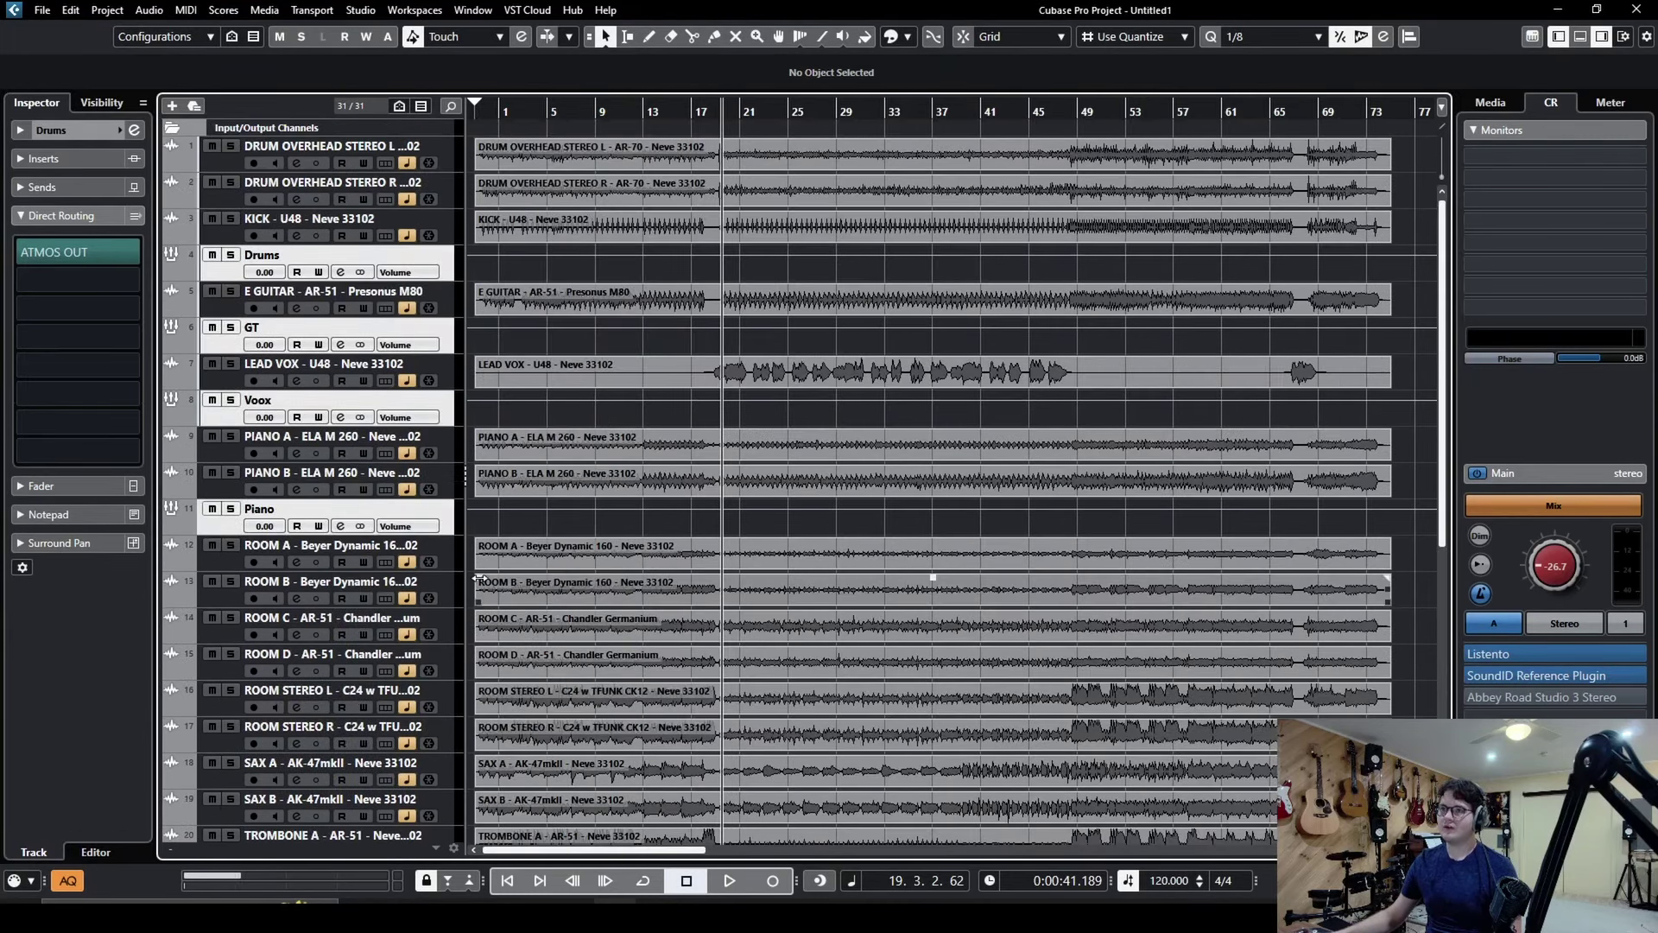
scroll(480, 579, down, 5)
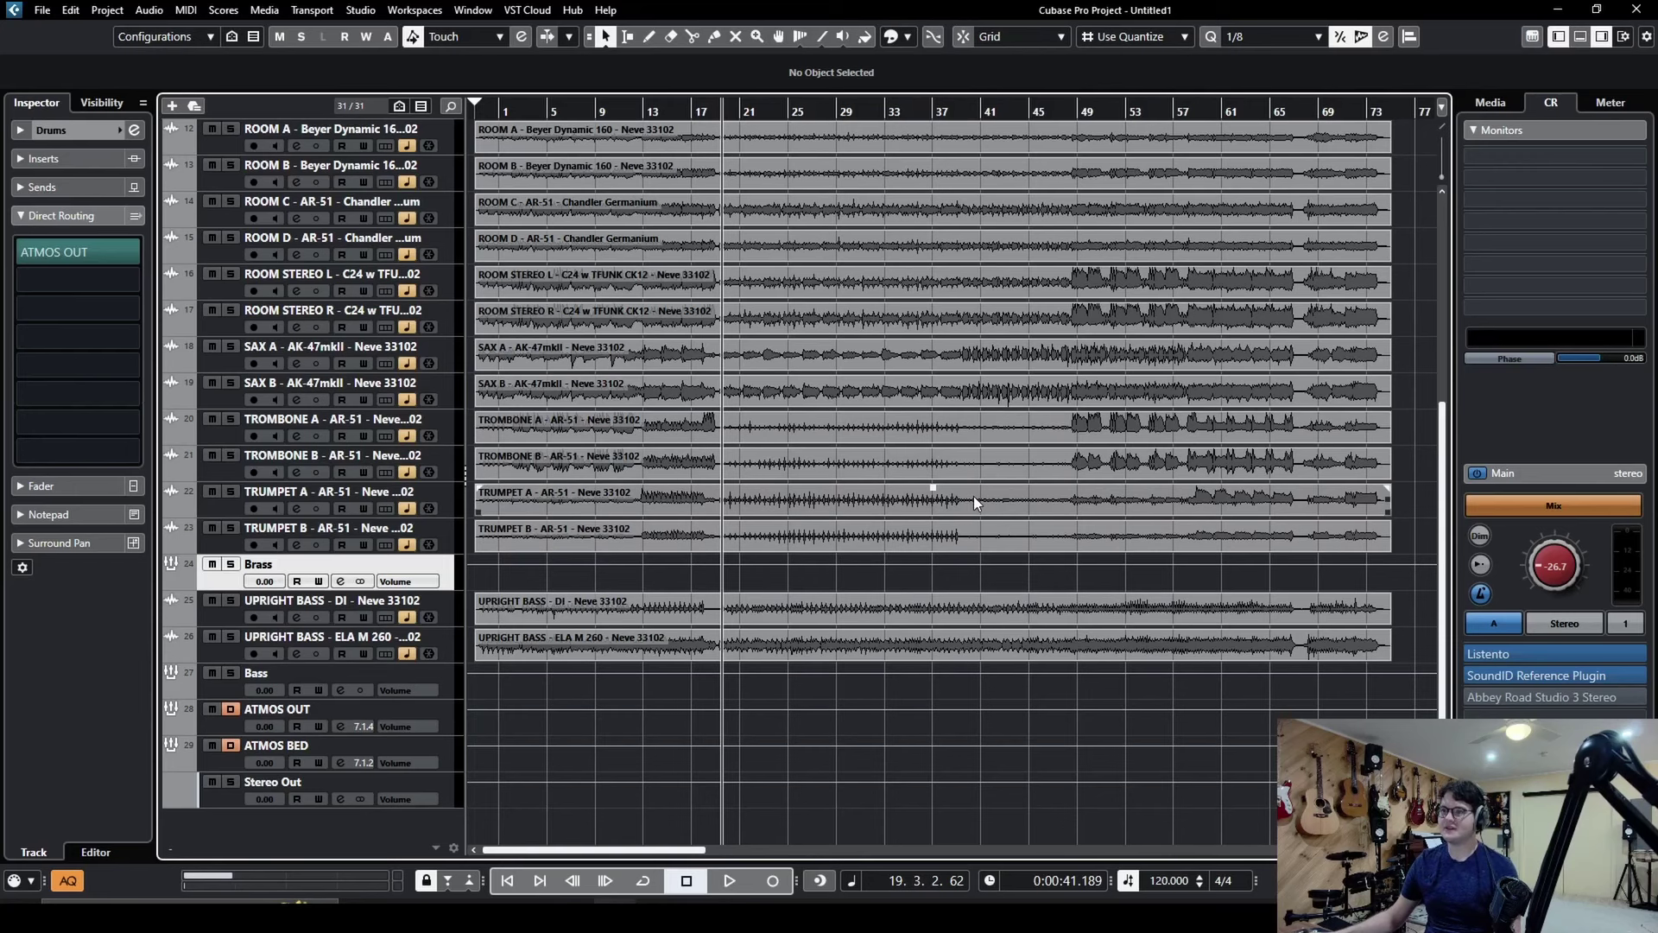
scroll(972, 495, up, 5)
click(108, 10)
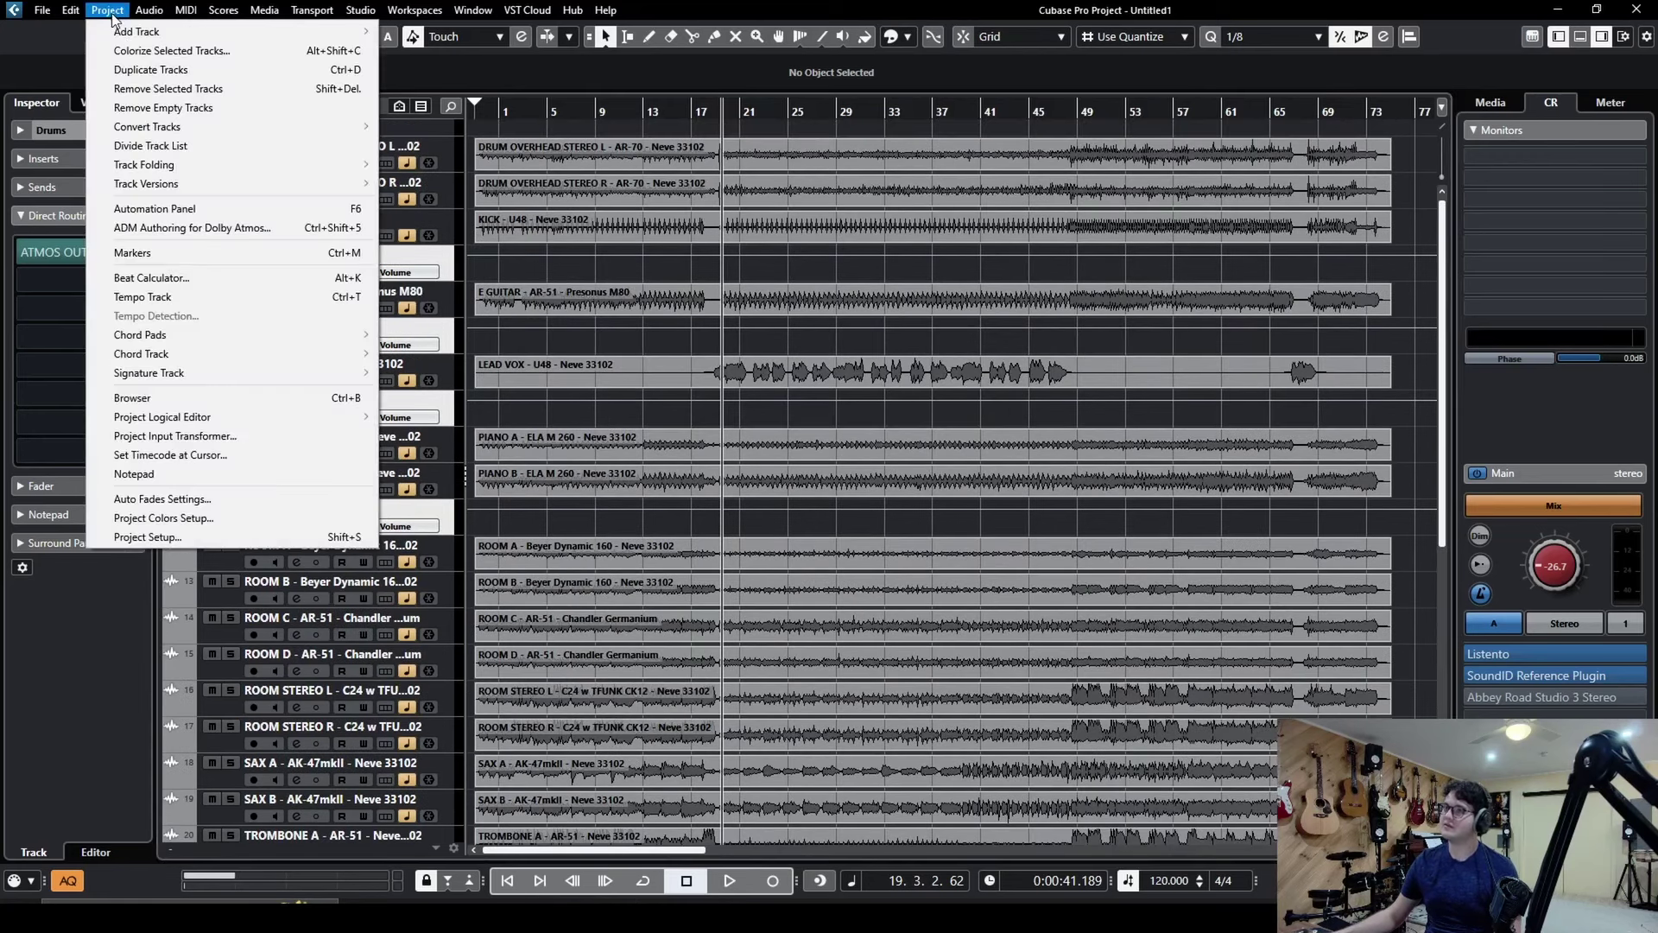
click(237, 227)
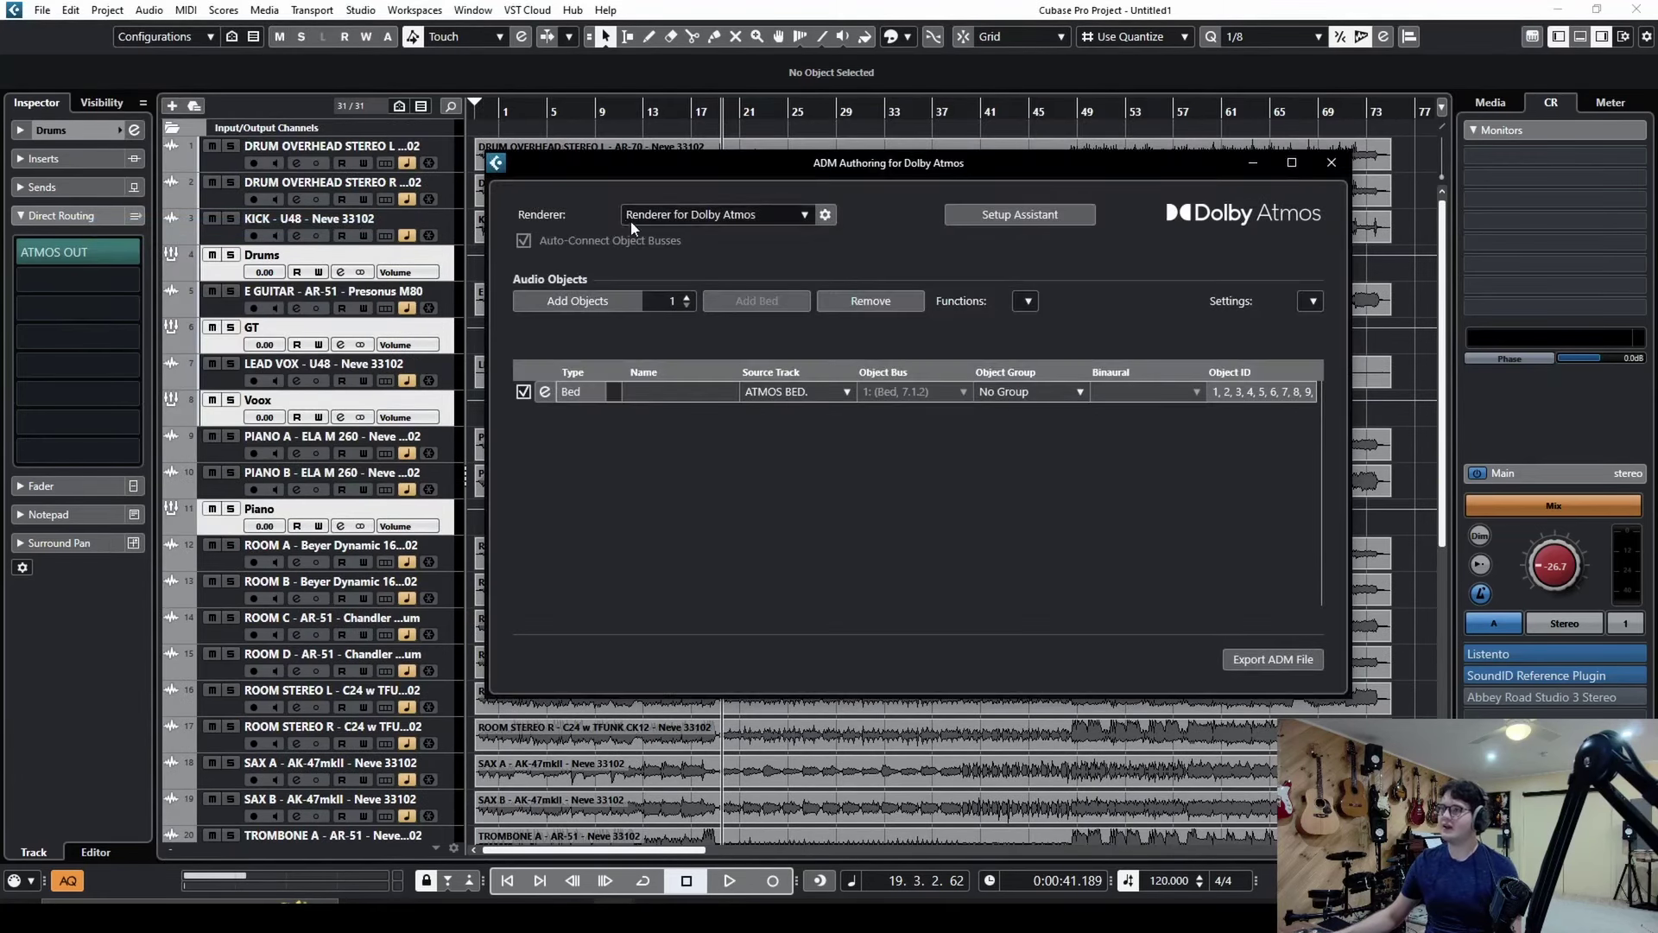
click(1026, 302)
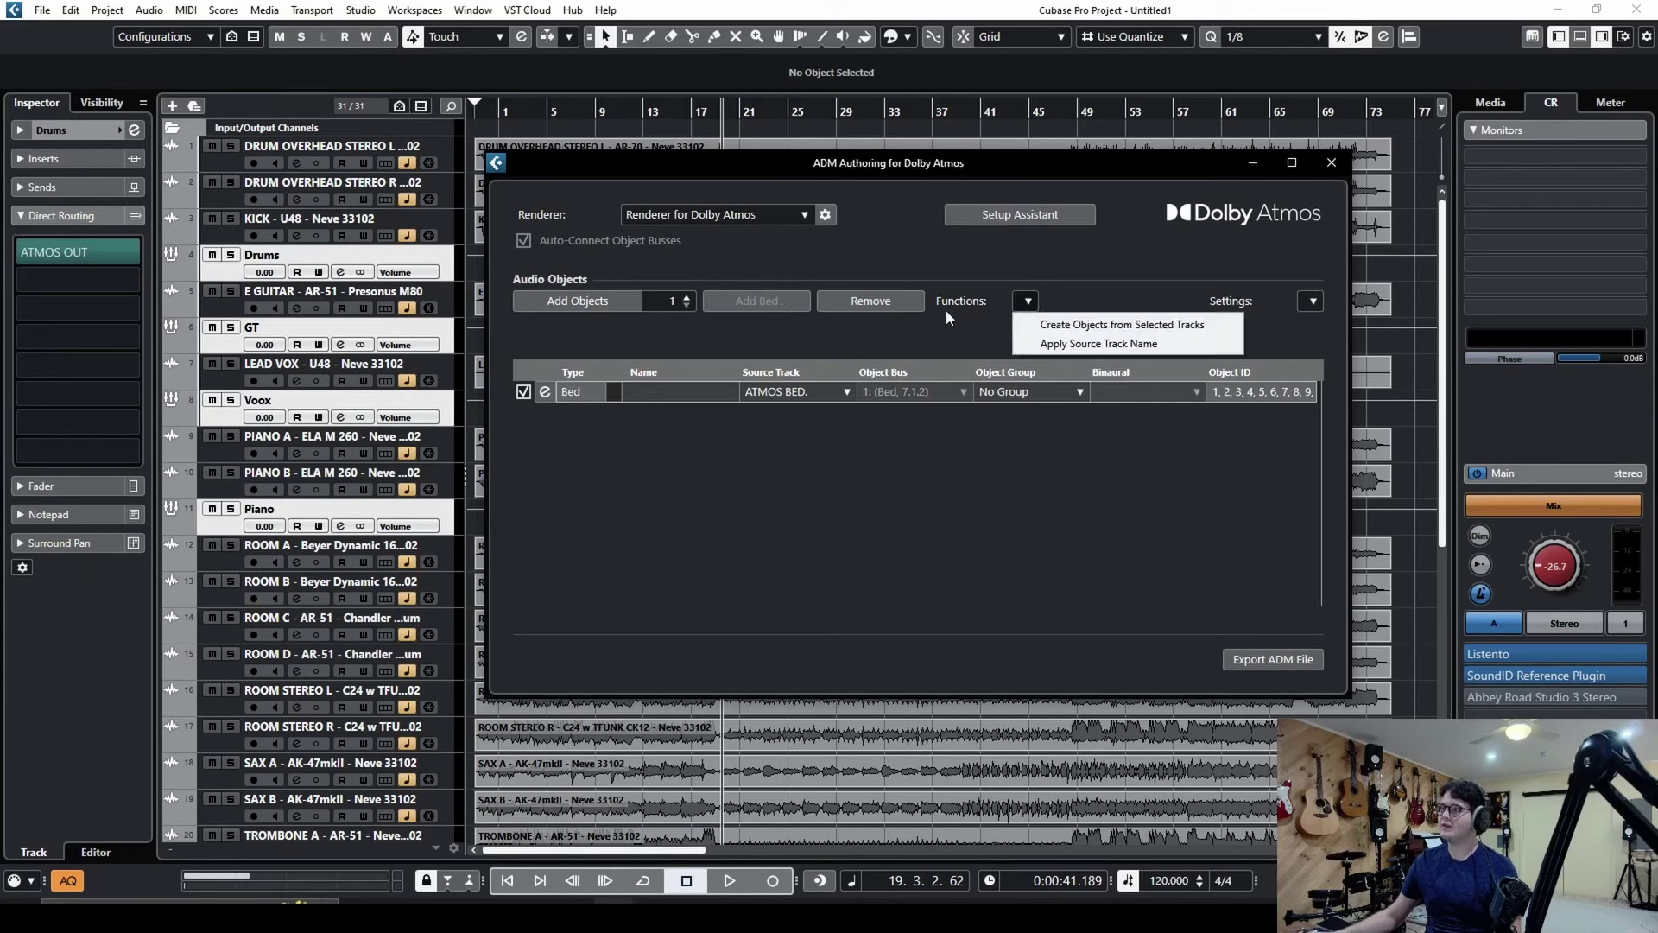
click(1123, 324)
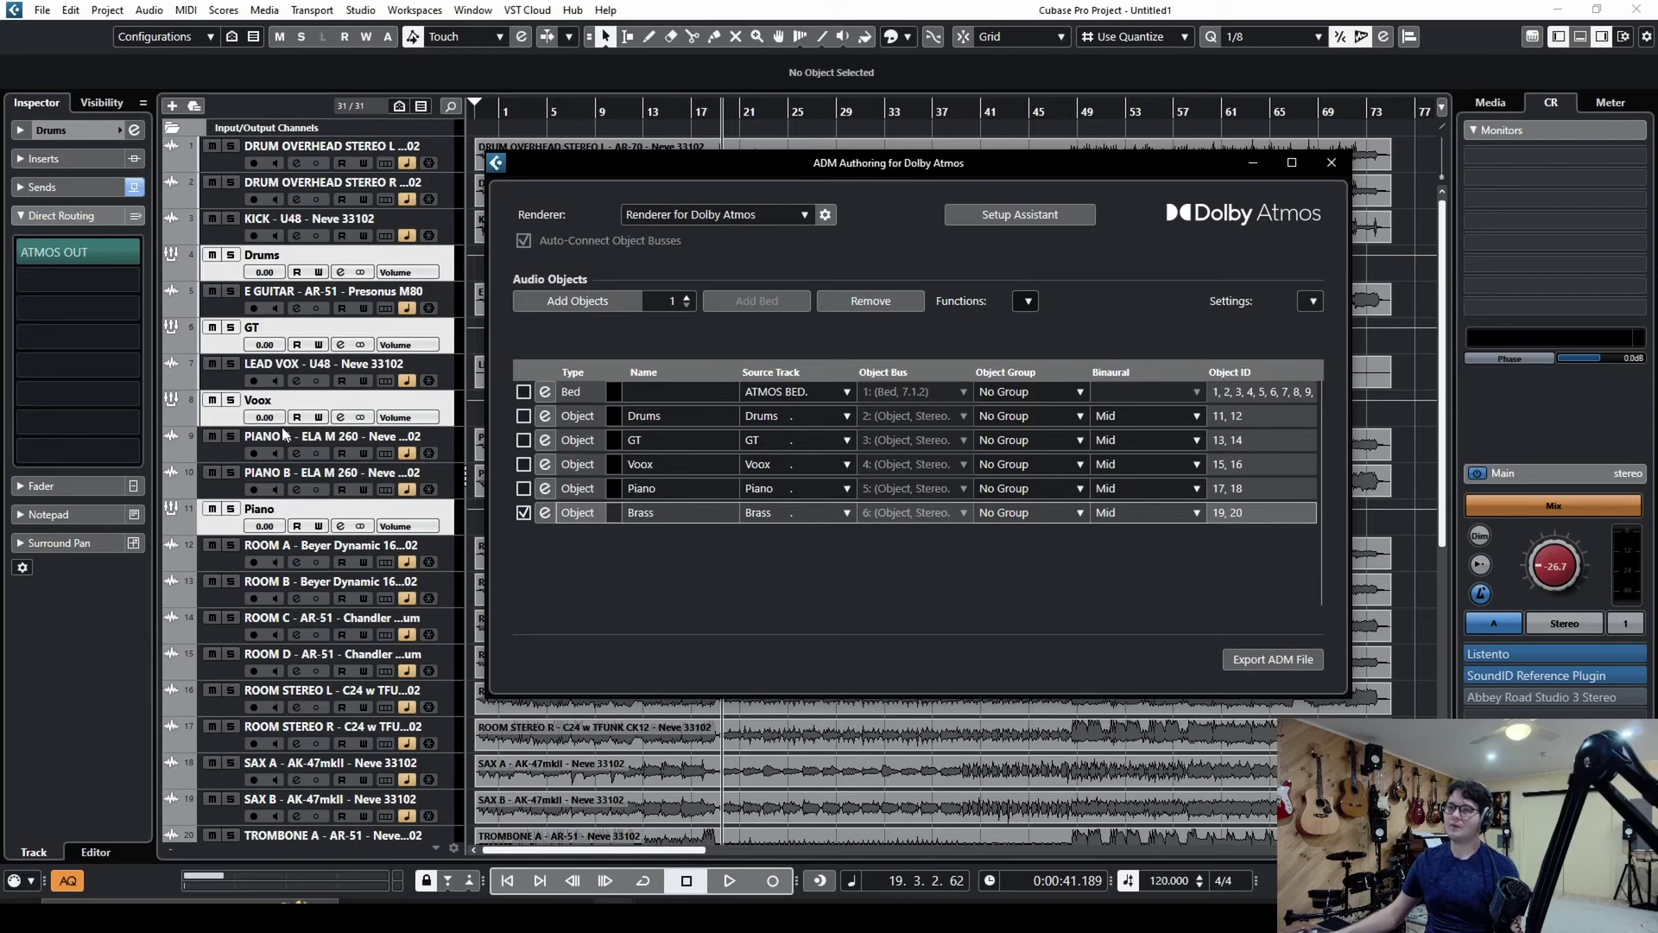
Set the Drums object's source track to No Input and back to Drums in the audio objects list
scroll(396, 432, down, 5)
scroll(396, 431, up, 5)
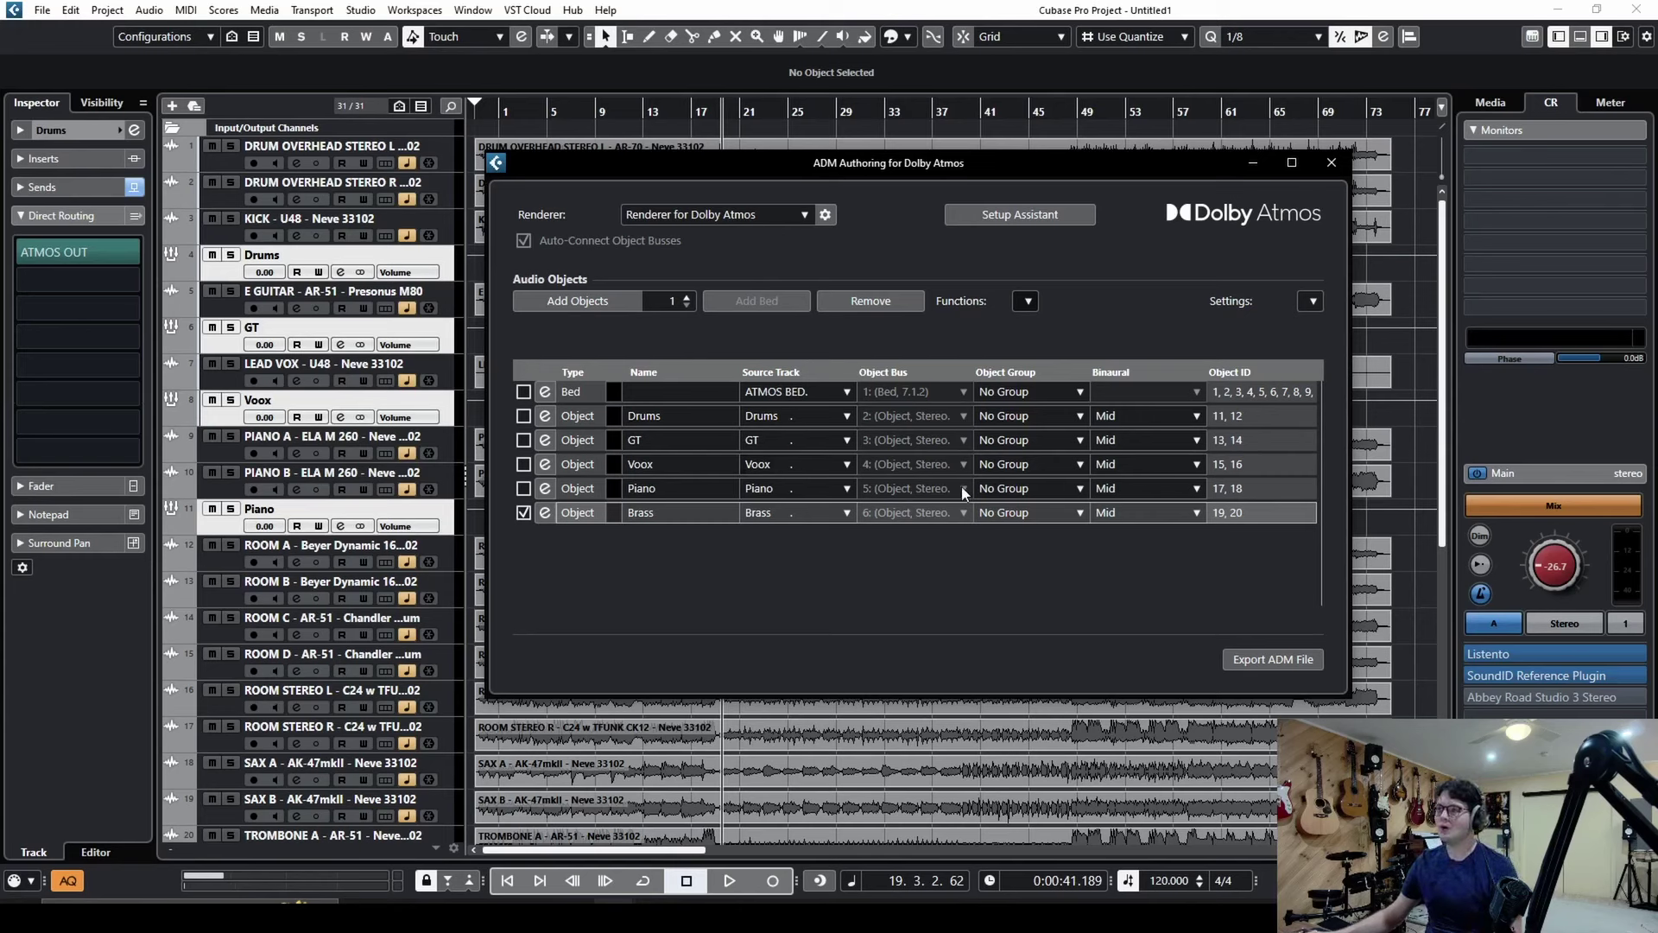
click(795, 421)
click(822, 490)
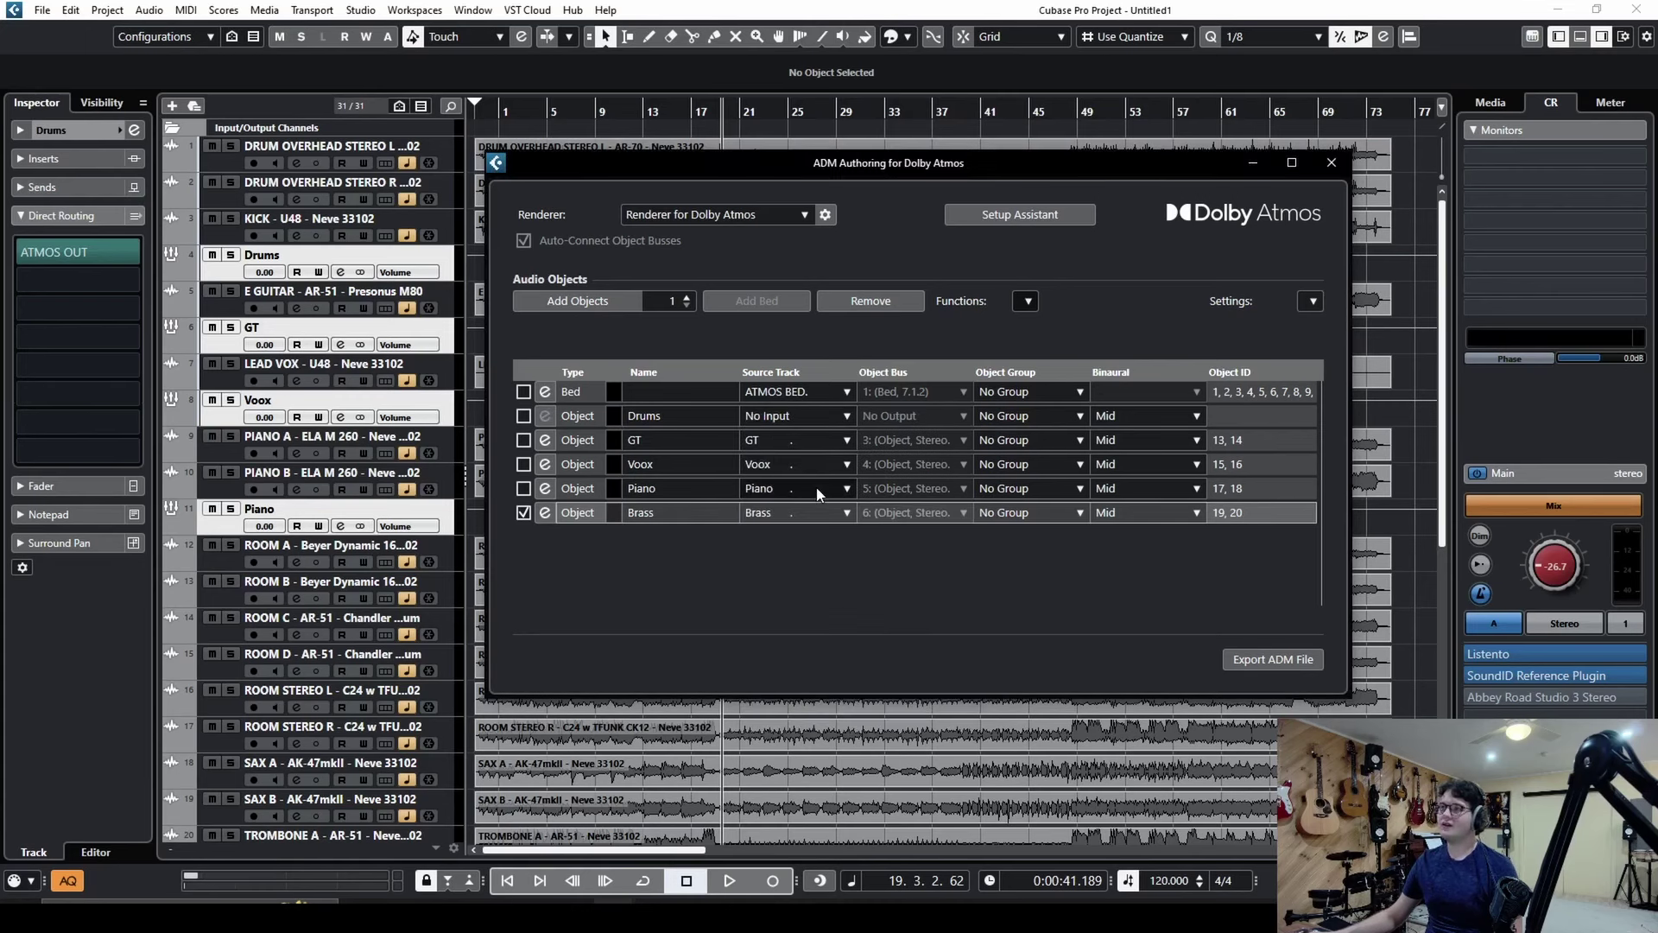
click(801, 420)
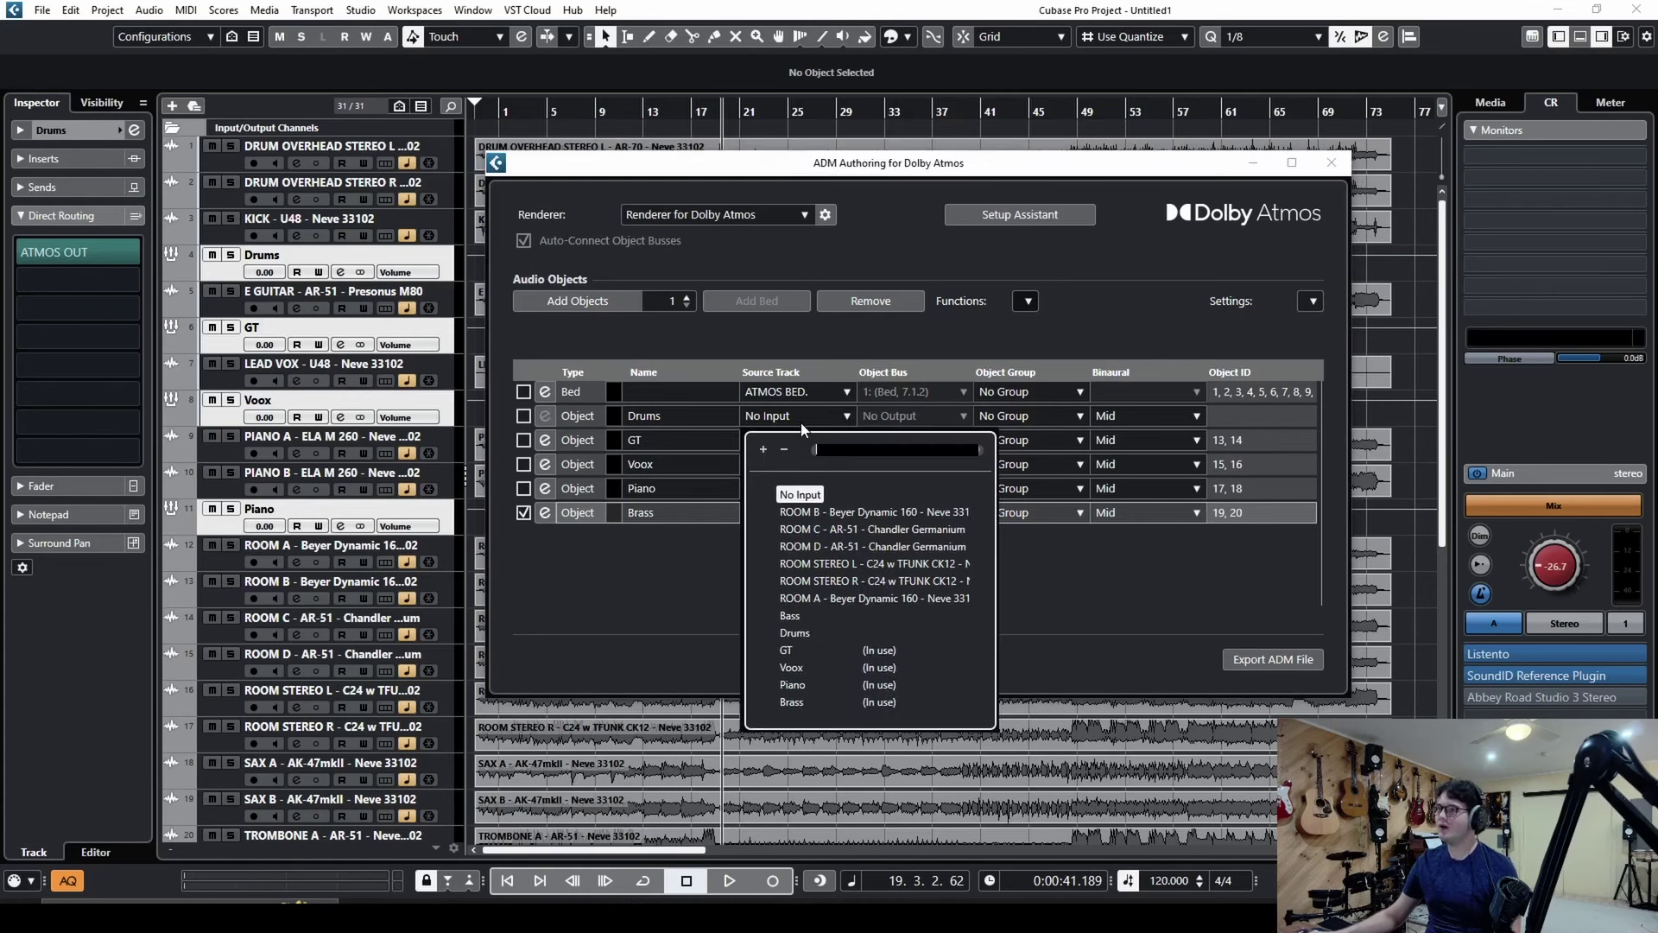
click(828, 636)
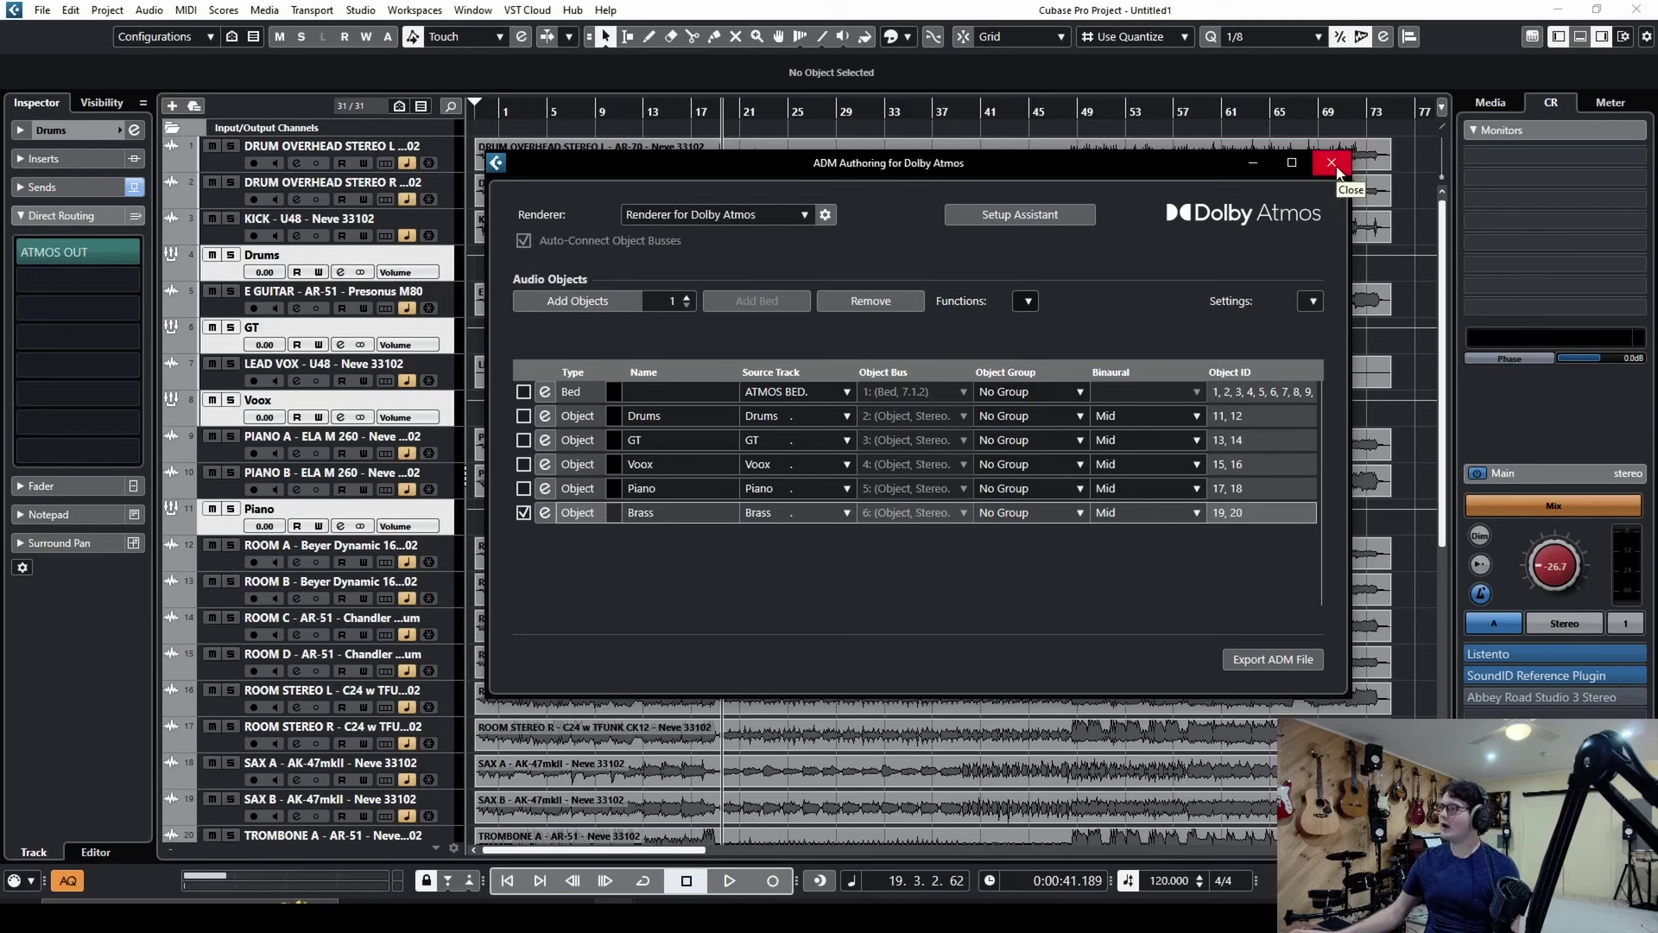
Set the Drums object's binaural mode to Far and leave the GT object at Mid in ADM Authoring
drag(878, 174, 838, 177)
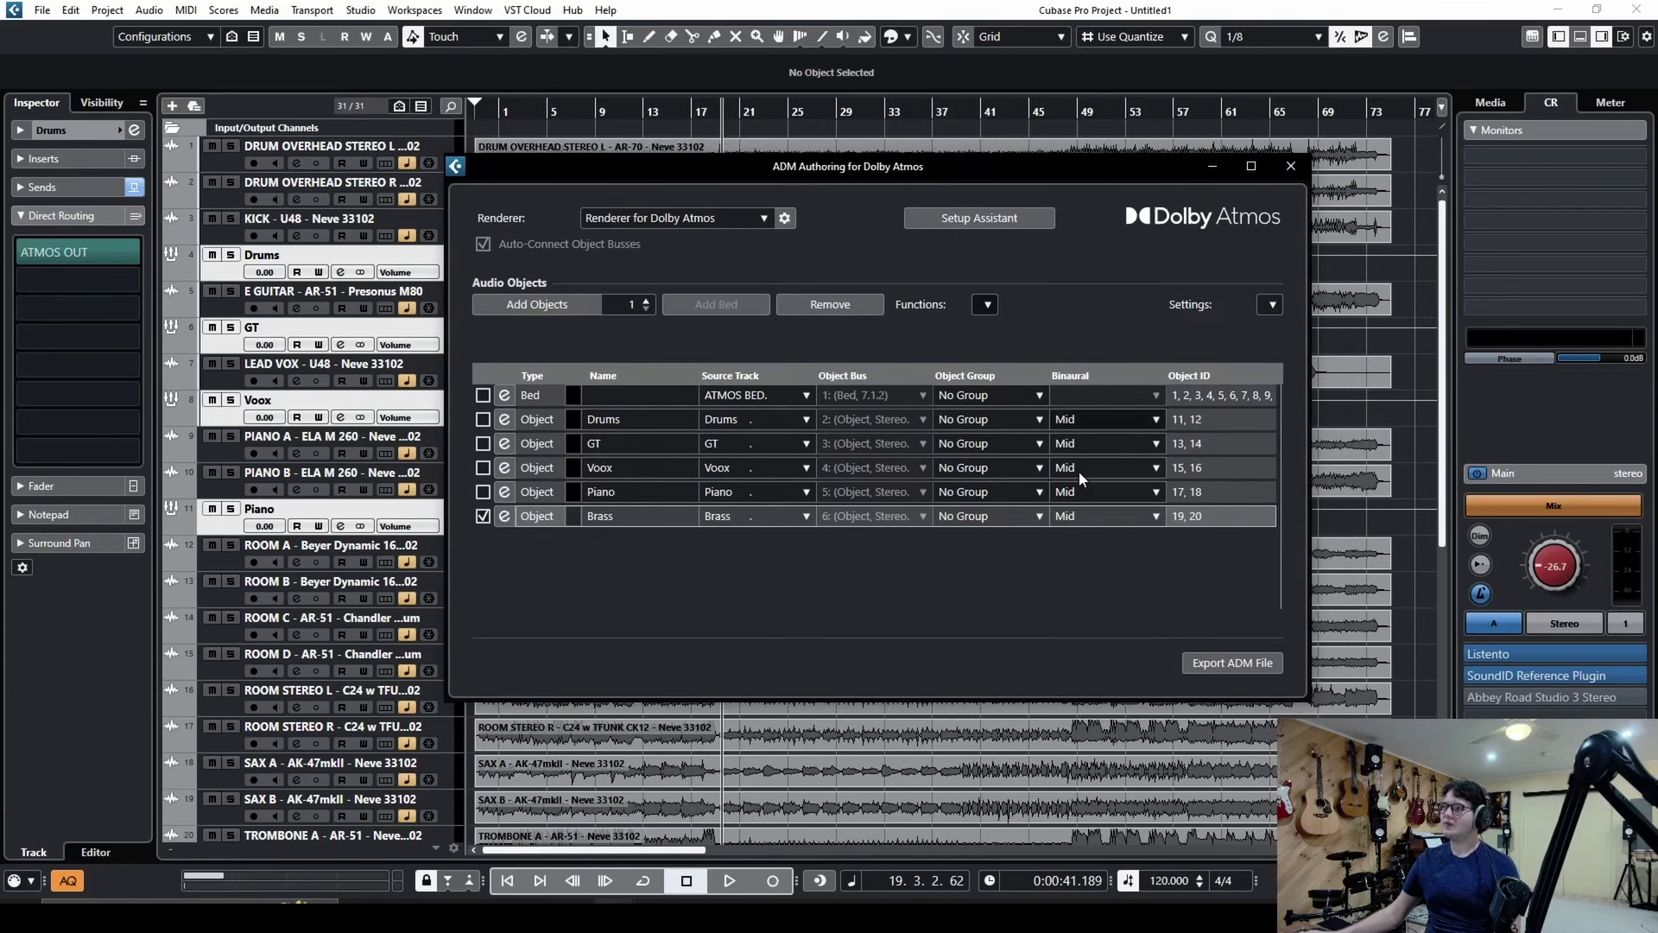
click(1107, 423)
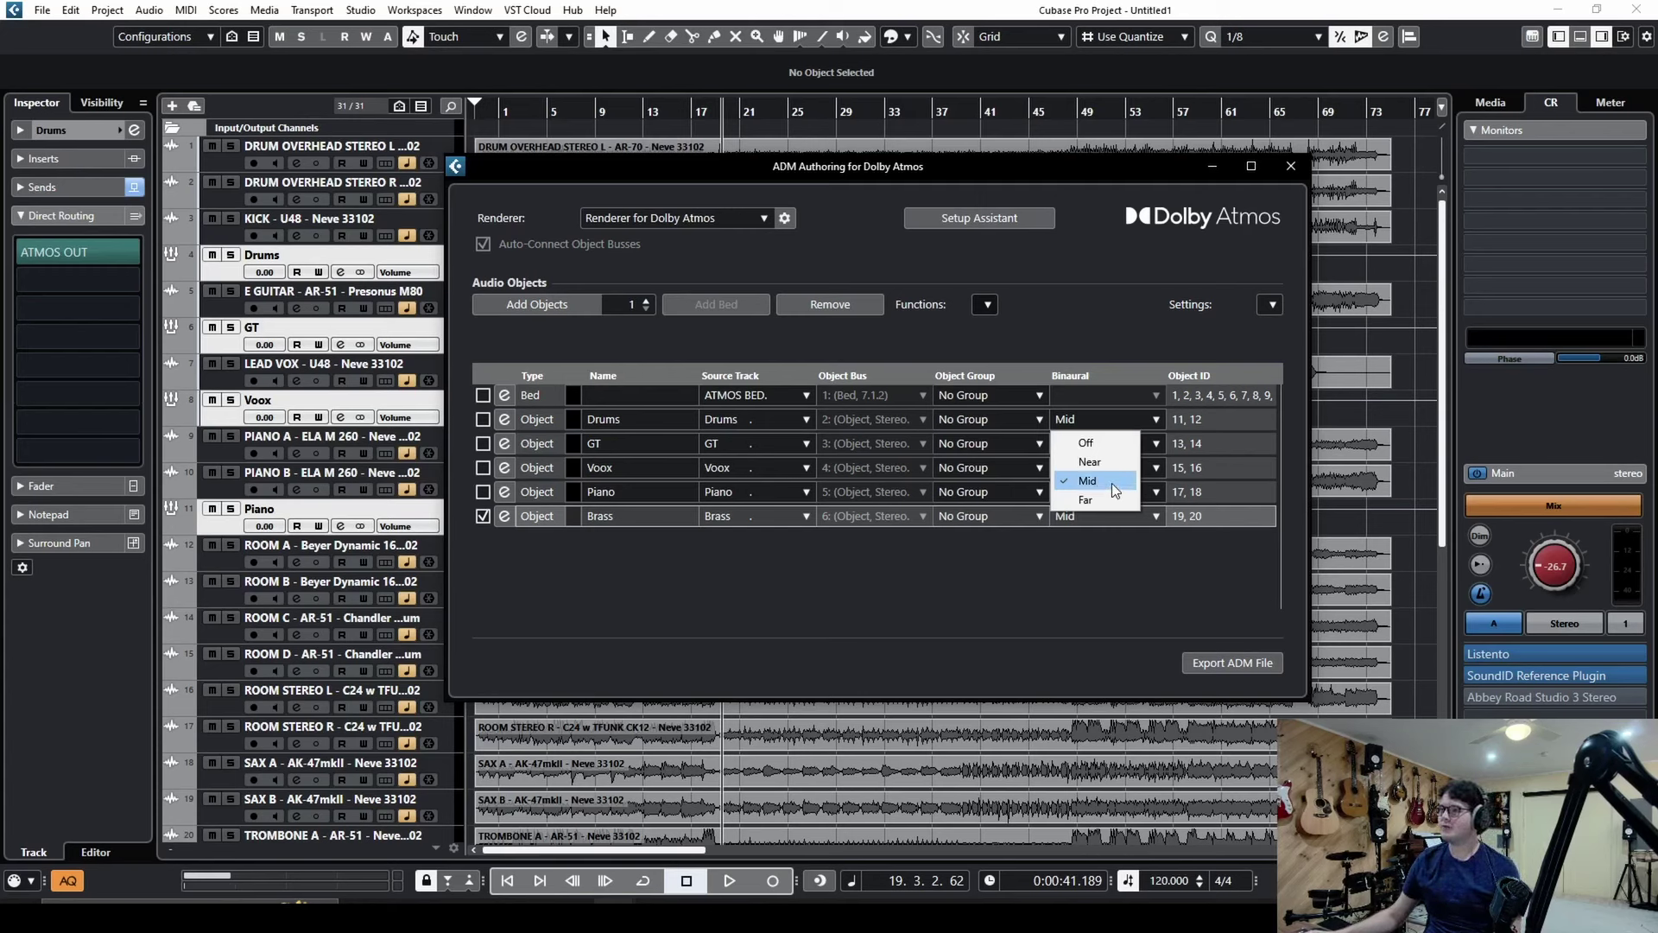
click(1111, 482)
click(1114, 419)
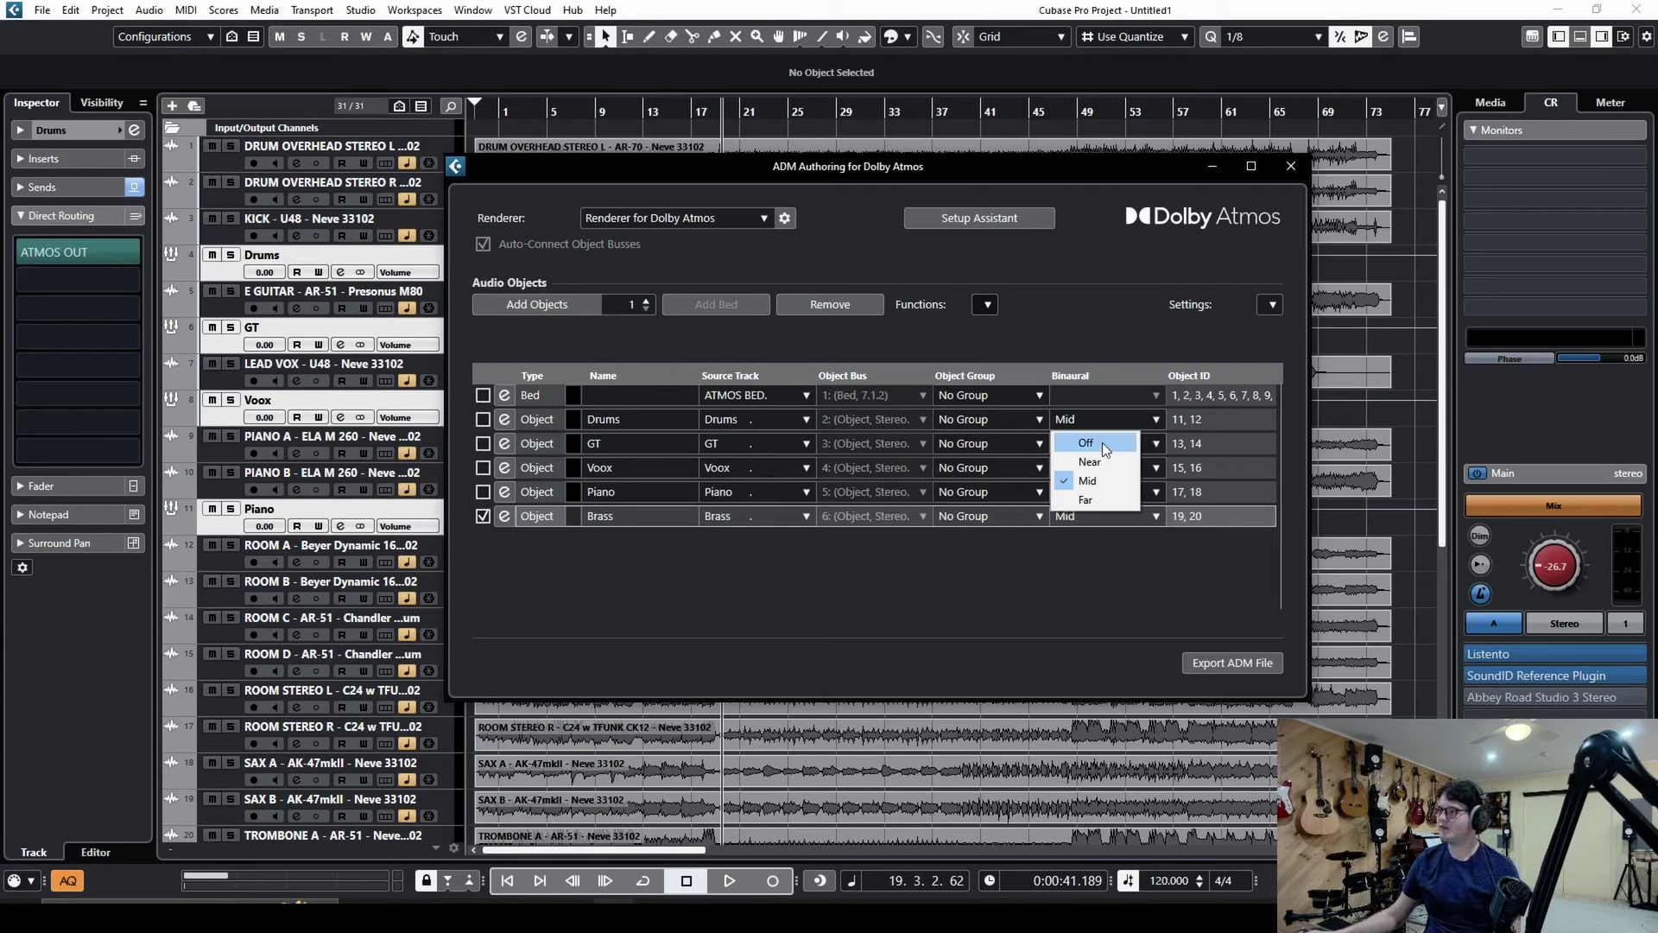
click(1102, 500)
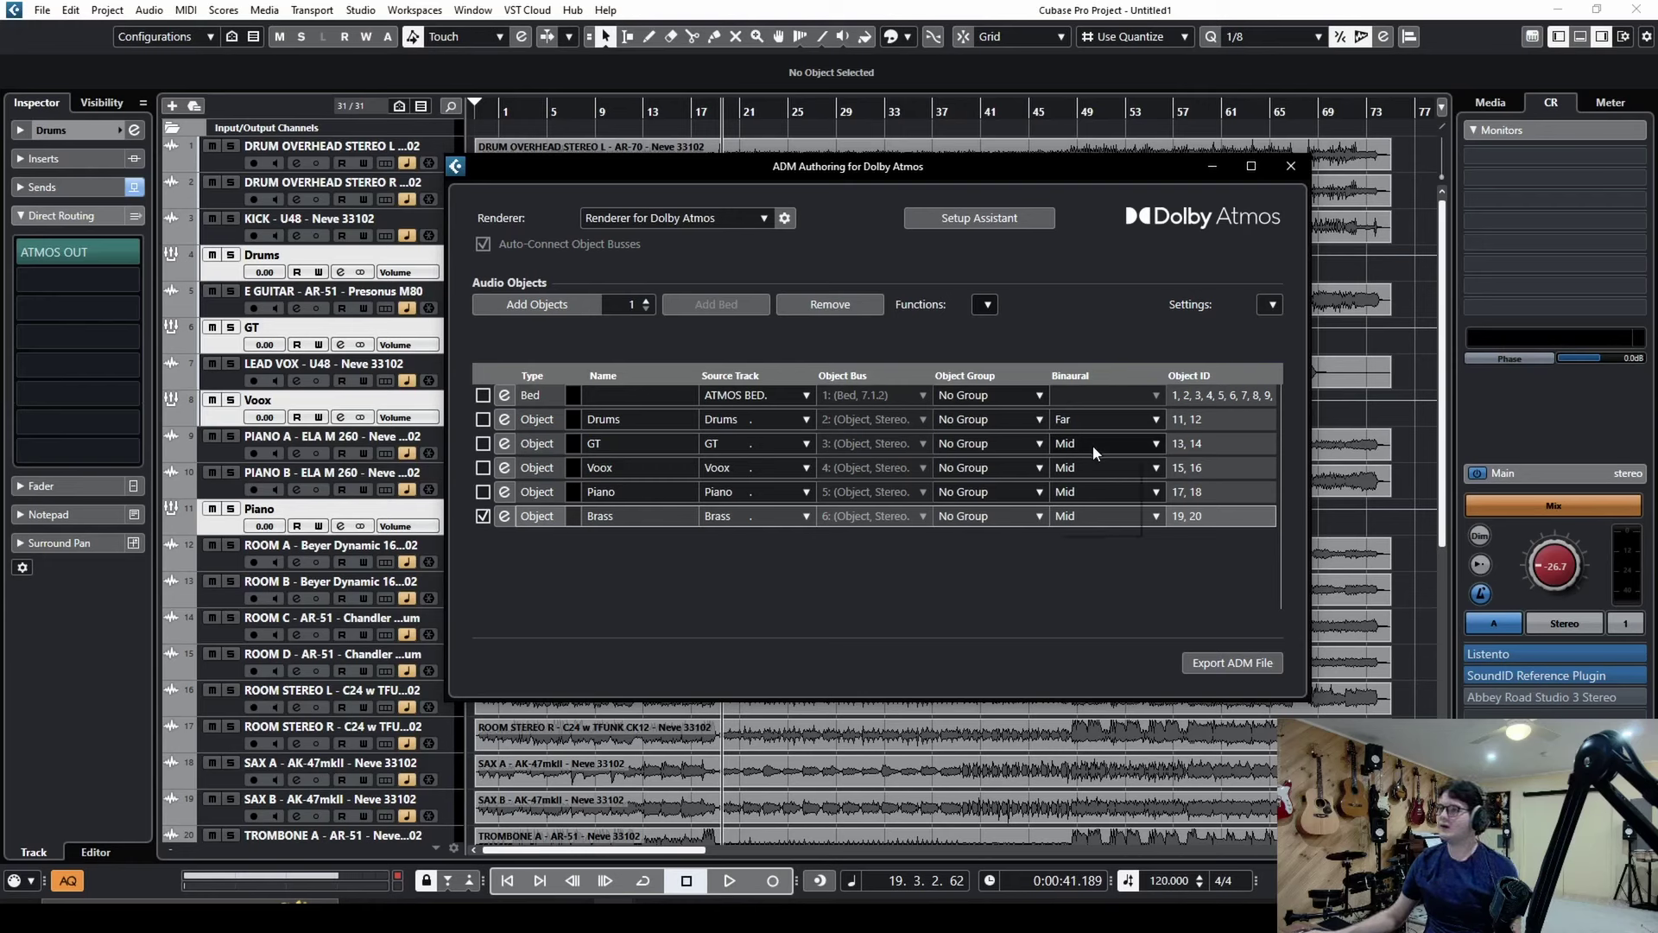
click(1092, 444)
click(1102, 504)
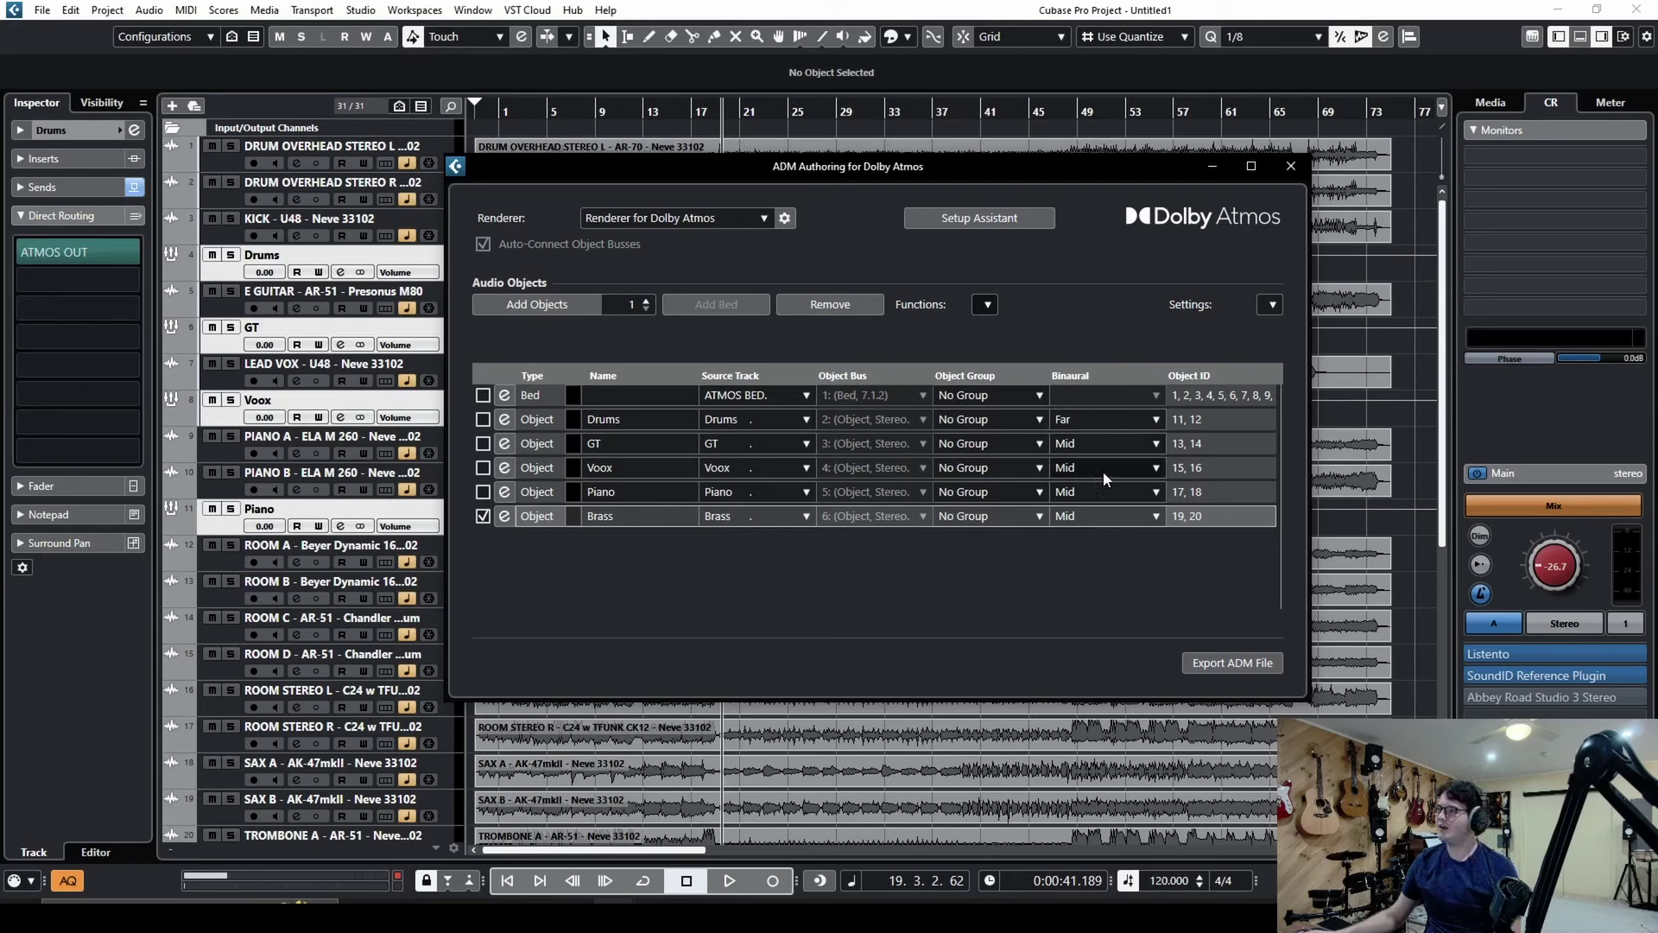
Set the binaural mode to Near for the Voox object and Far for the Brass object, and close ADM Authoring
click(1102, 469)
click(1110, 511)
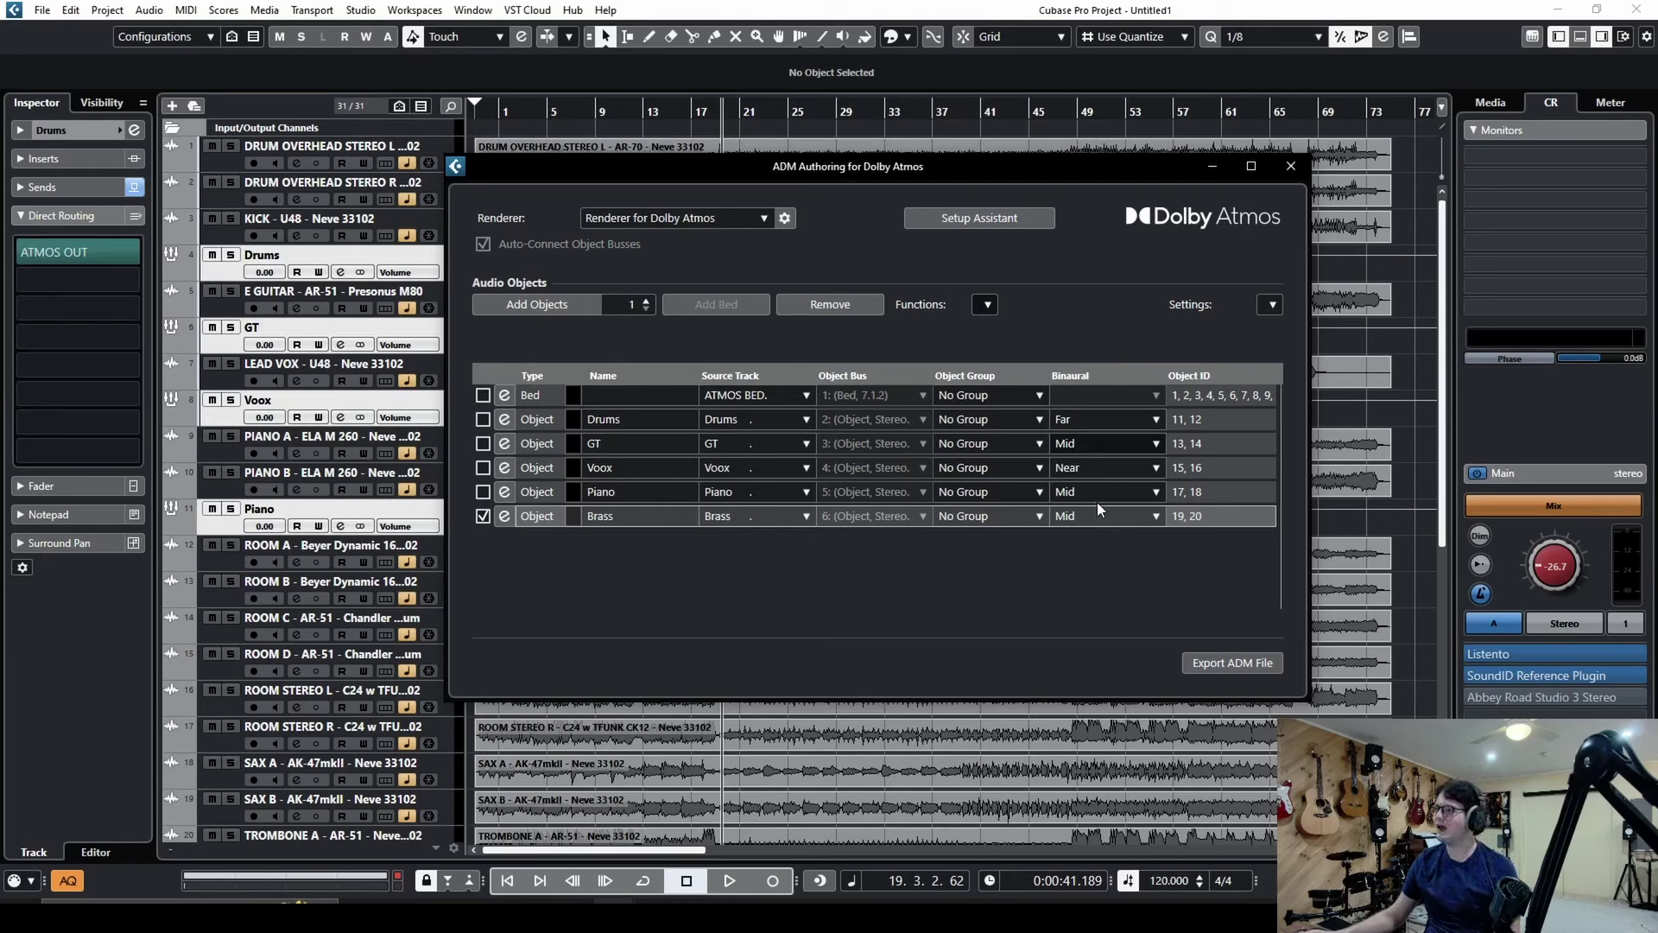
click(1085, 513)
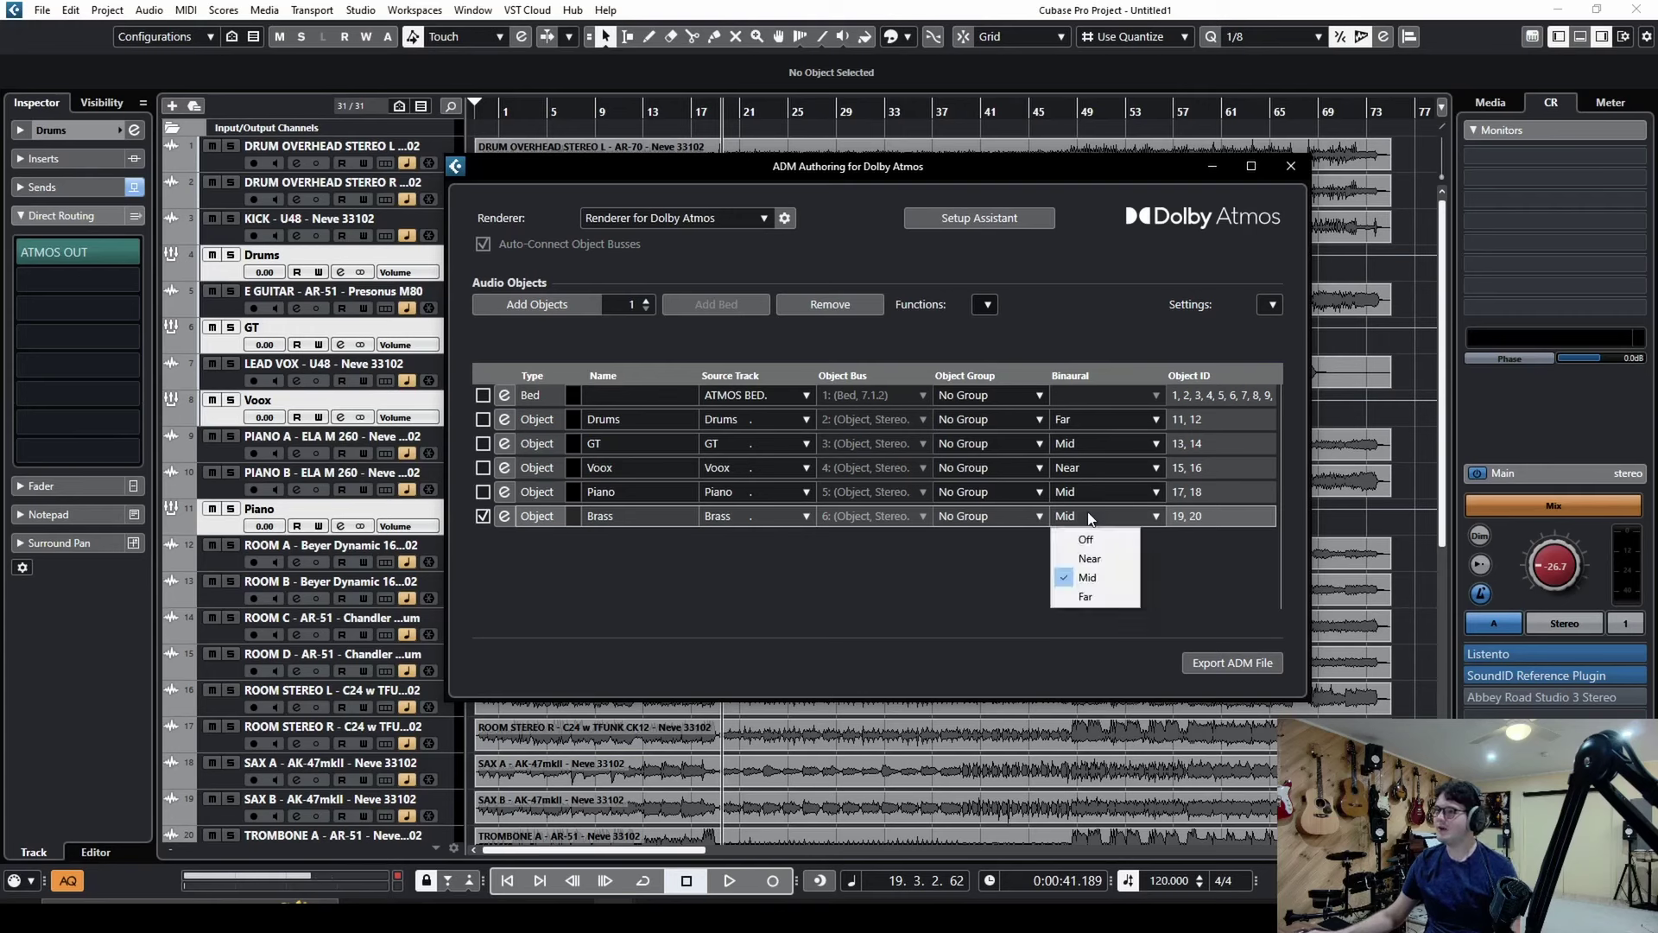
click(1088, 593)
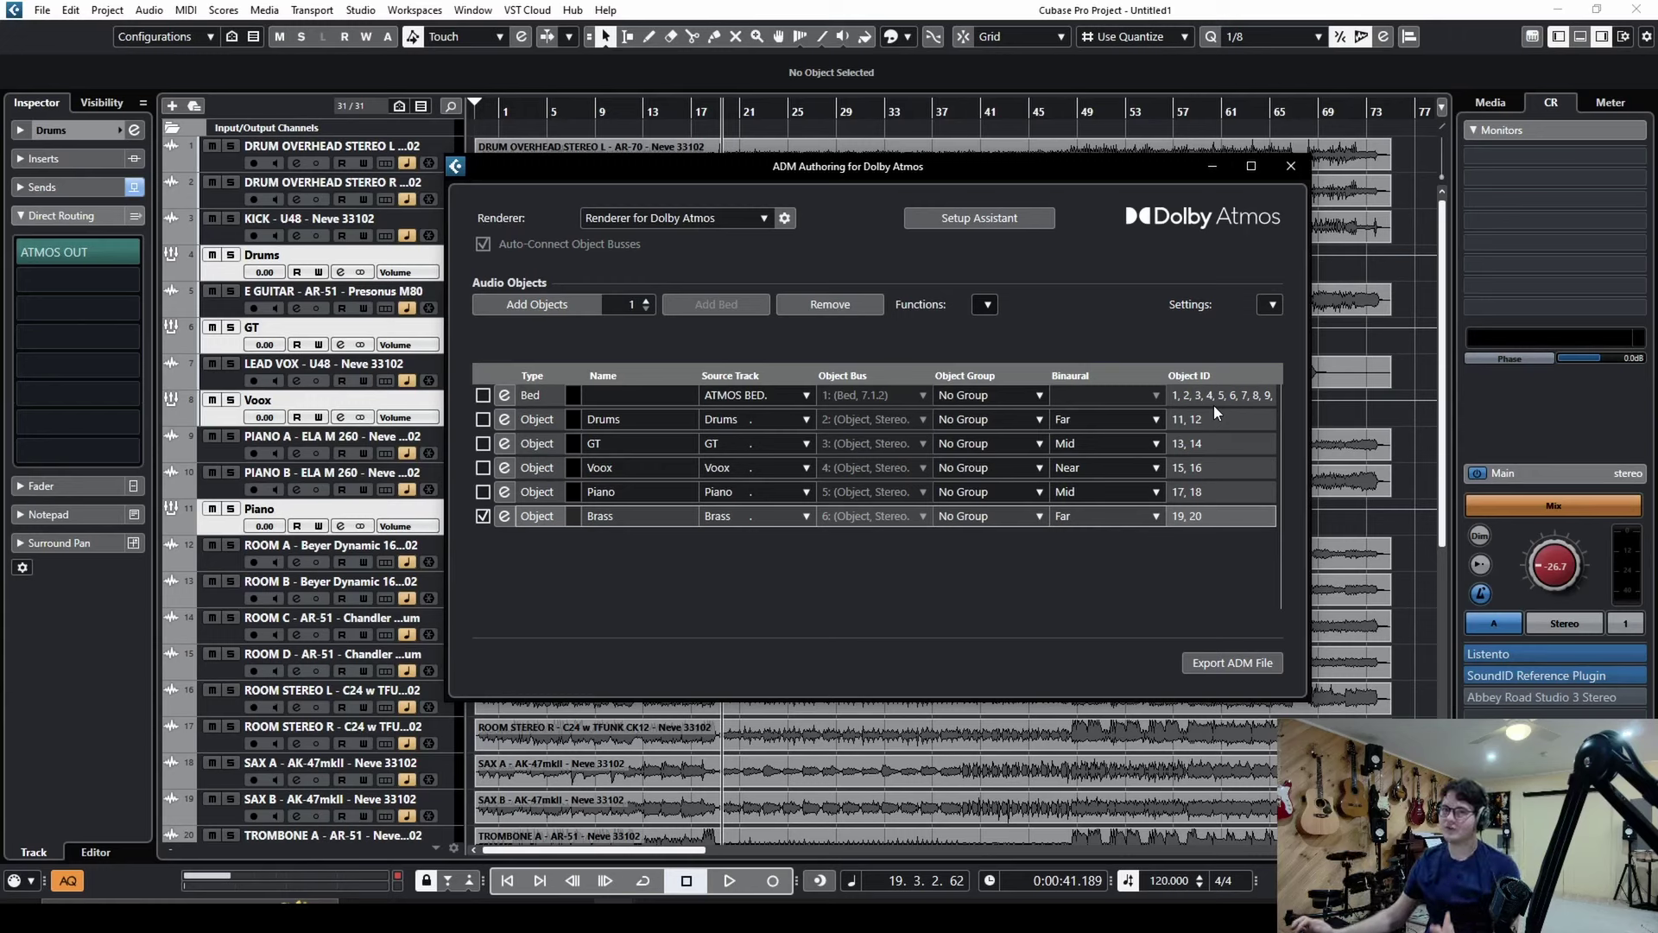
click(1293, 172)
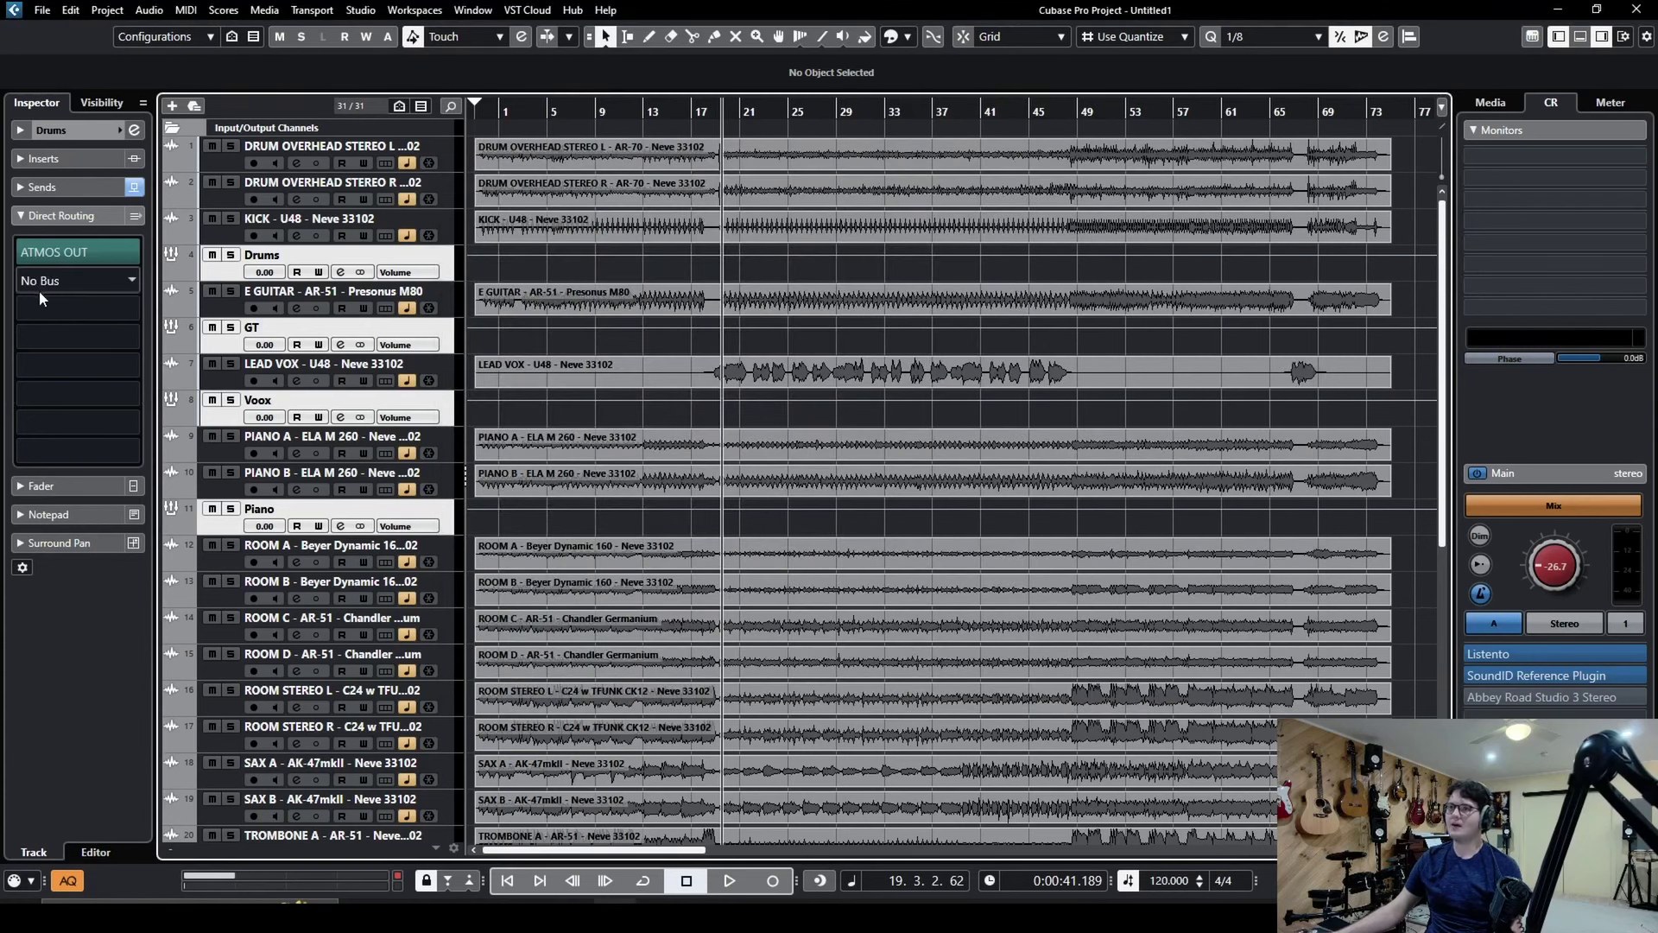
Solo the Drums group during playback and pan its object to the rear of the room with Surround Pan
click(237, 278)
click(231, 255)
key(space)
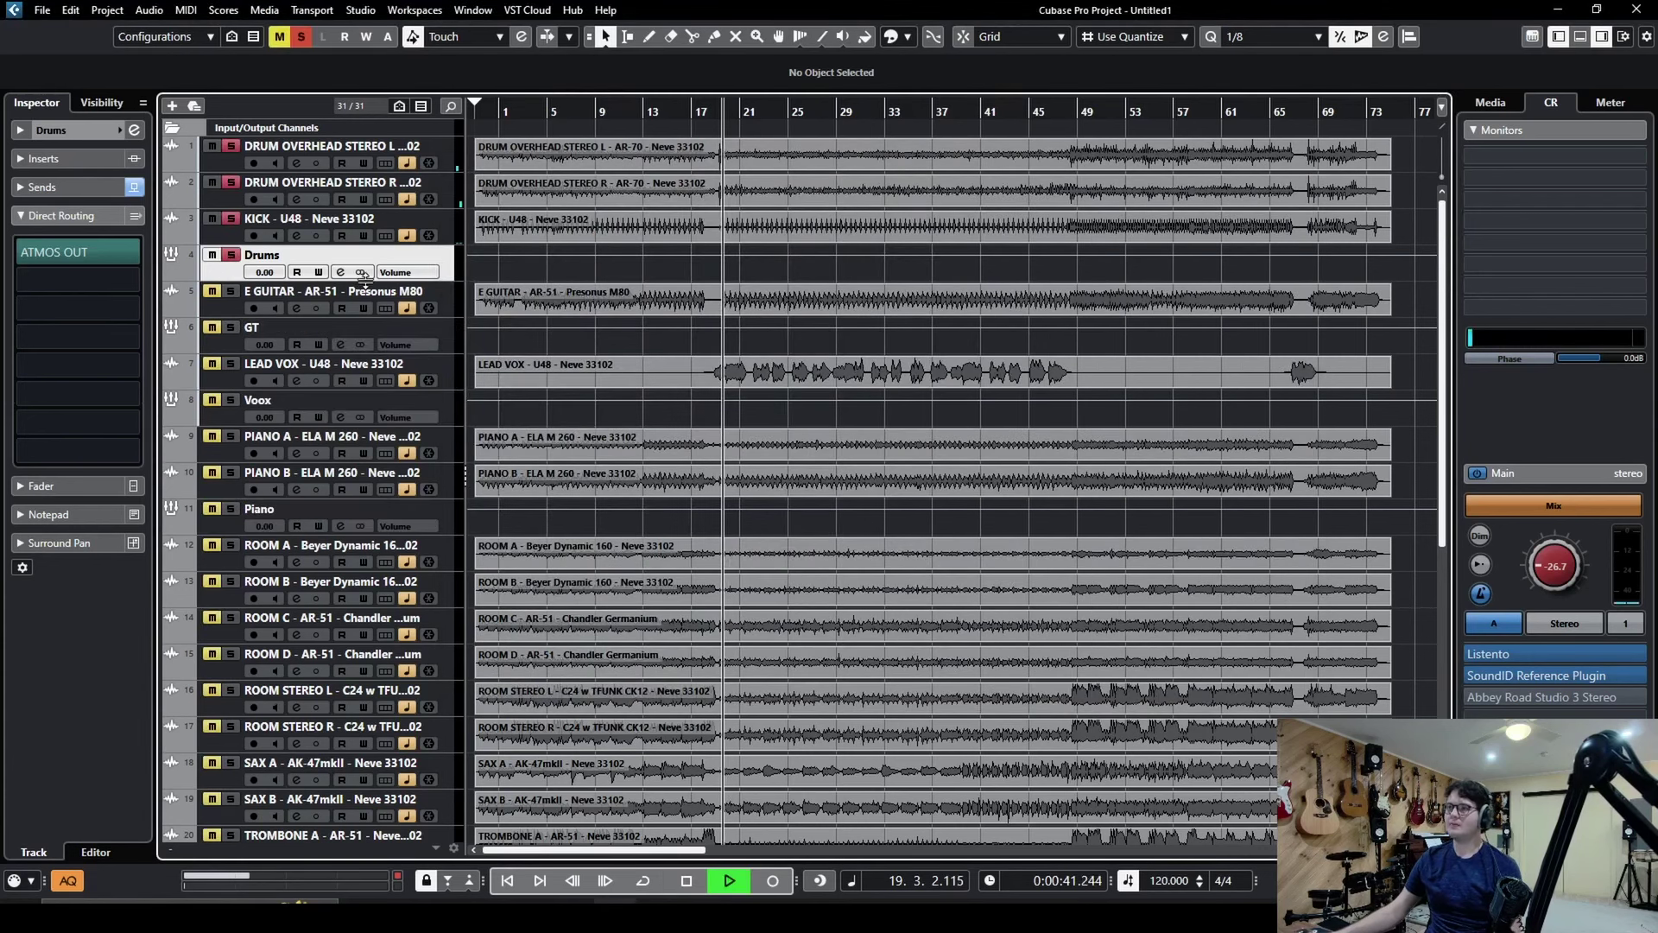
click(67, 542)
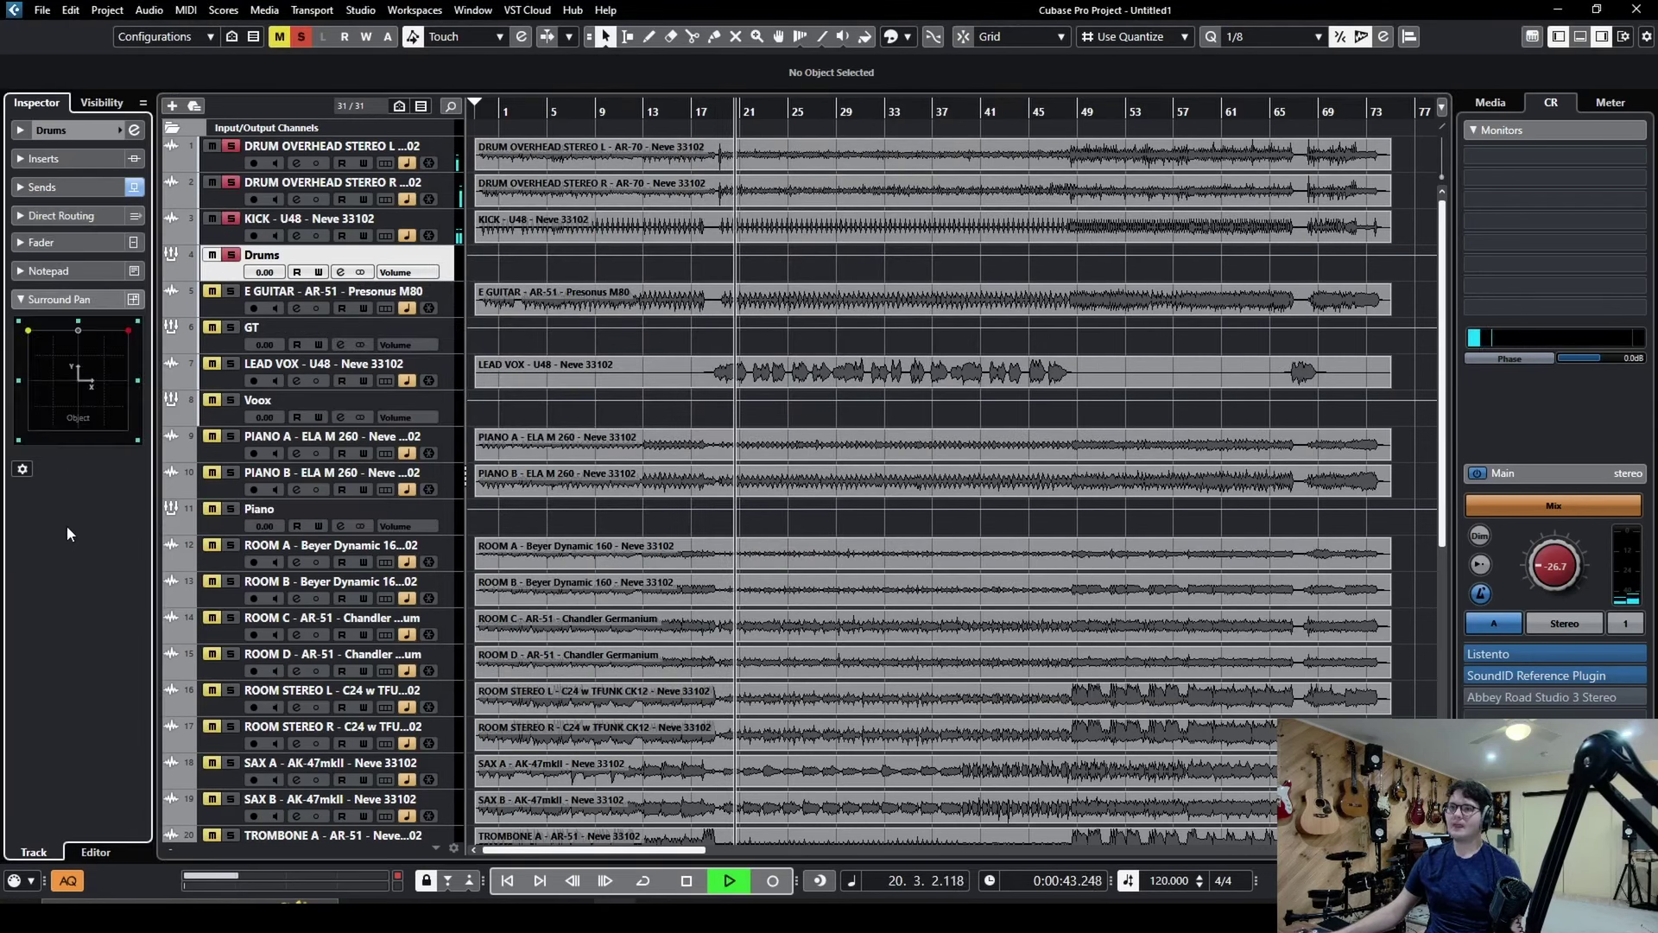
drag(95, 373, 91, 501)
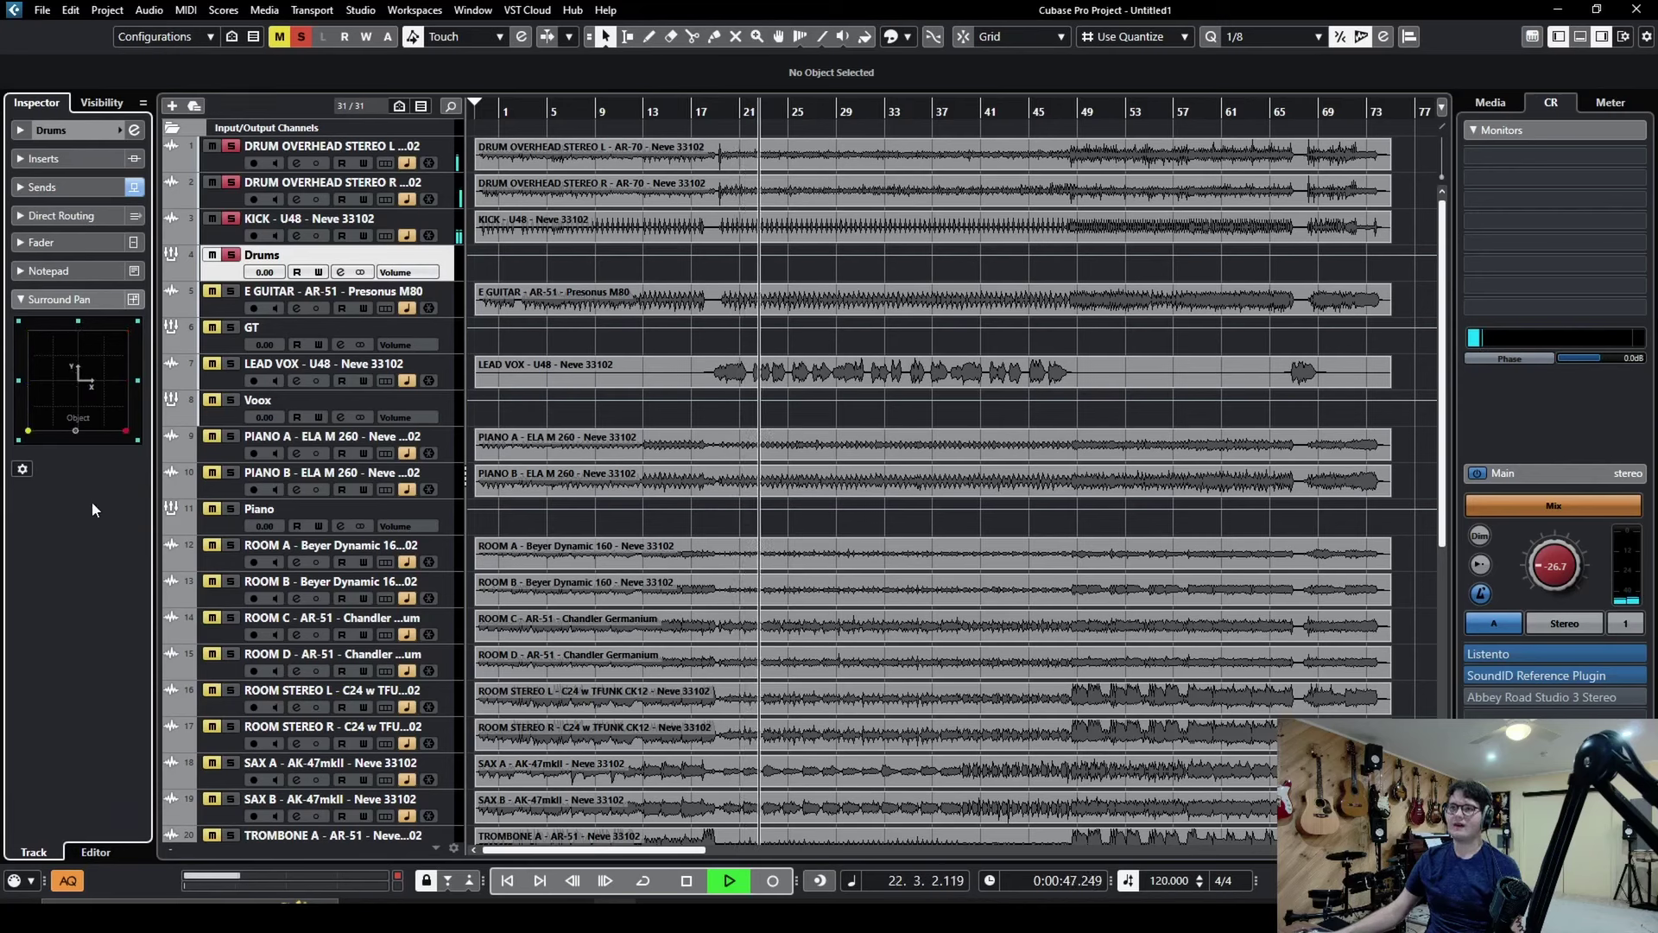
Add the GT group to the solo, pan its object halfway back in the room, and solo the Voox group as well
click(227, 329)
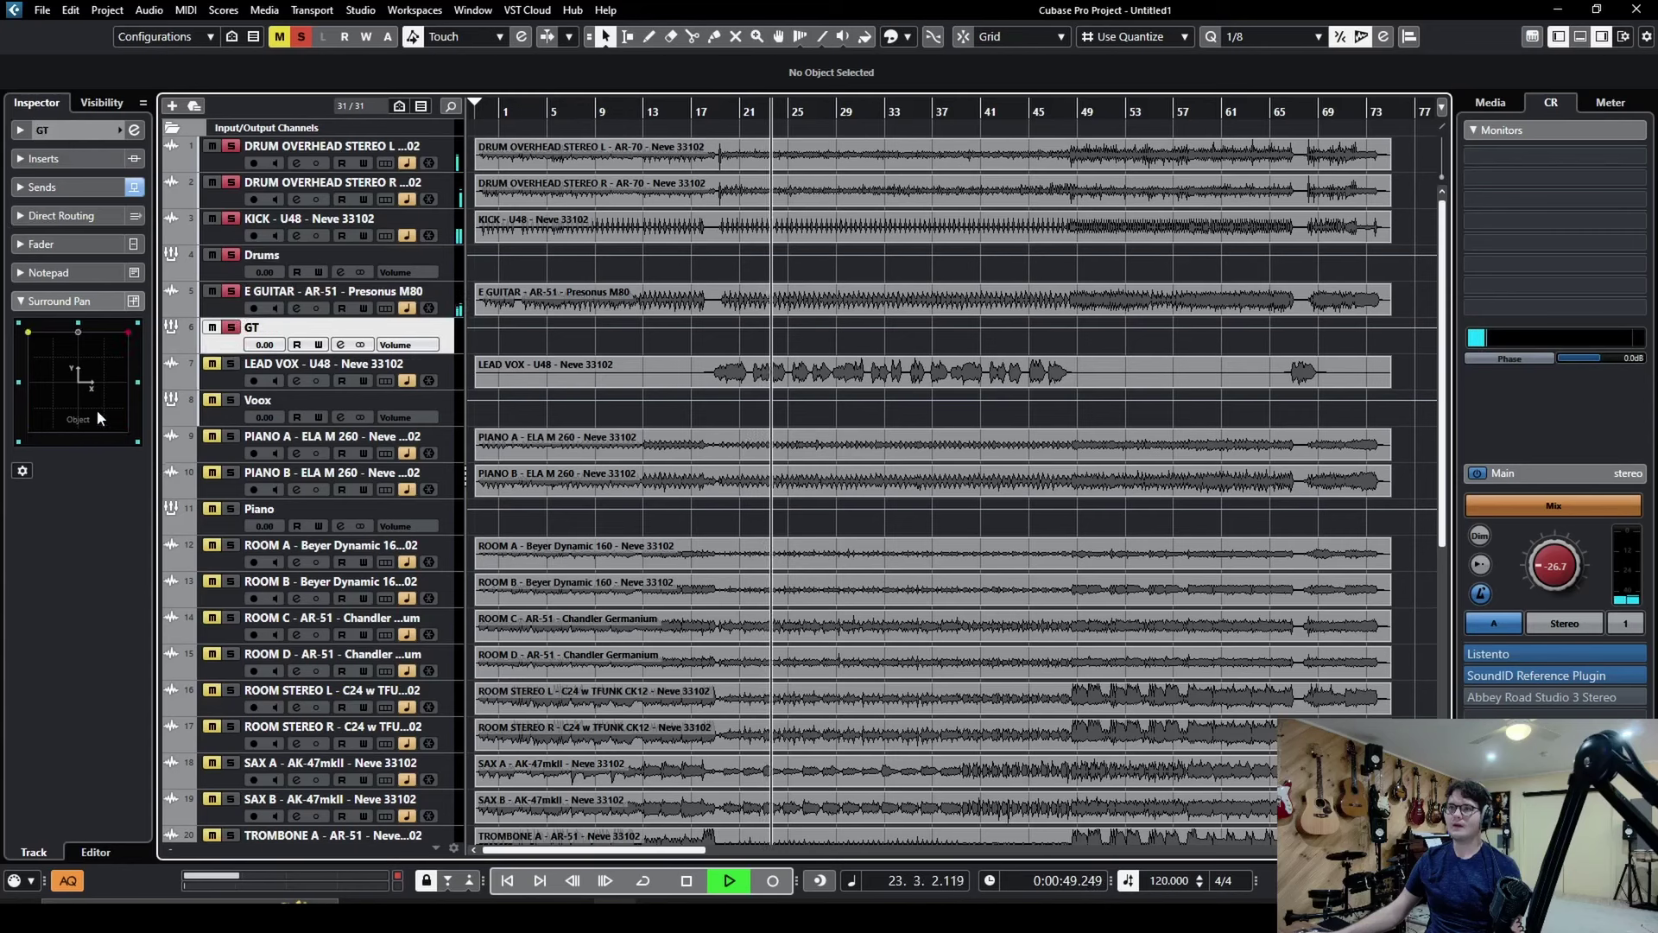
drag(96, 410, 88, 422)
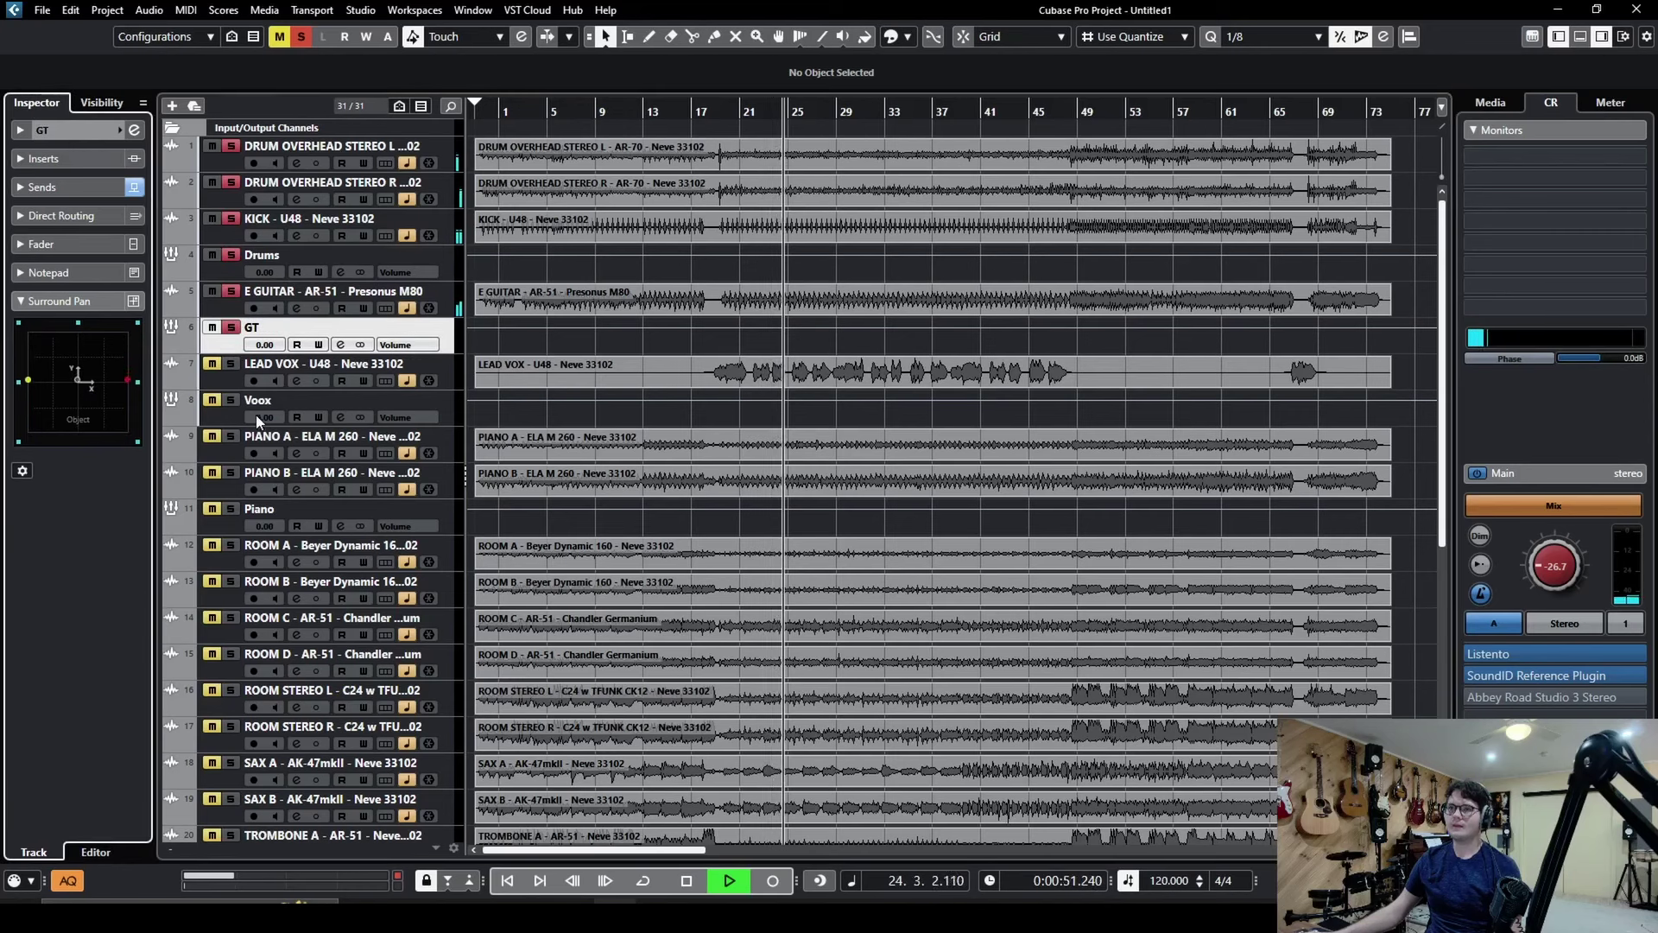
click(236, 402)
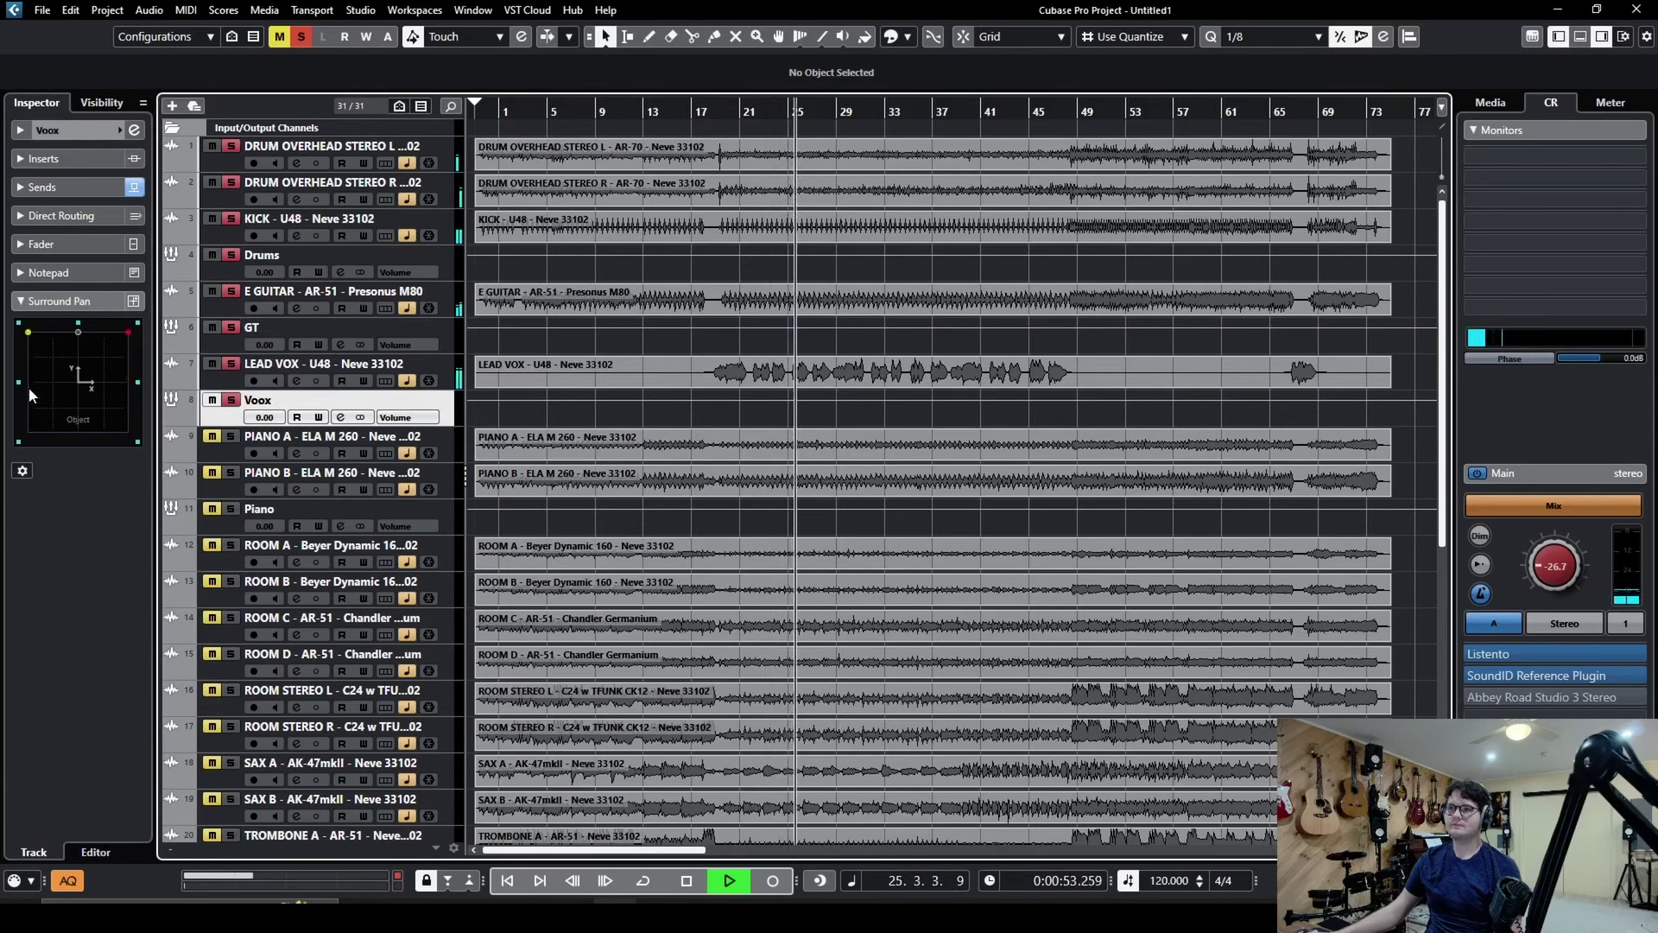
Solo the Piano group, orbit its object to about 315.4° in the VST MultiPanner, and resume playback
click(224, 521)
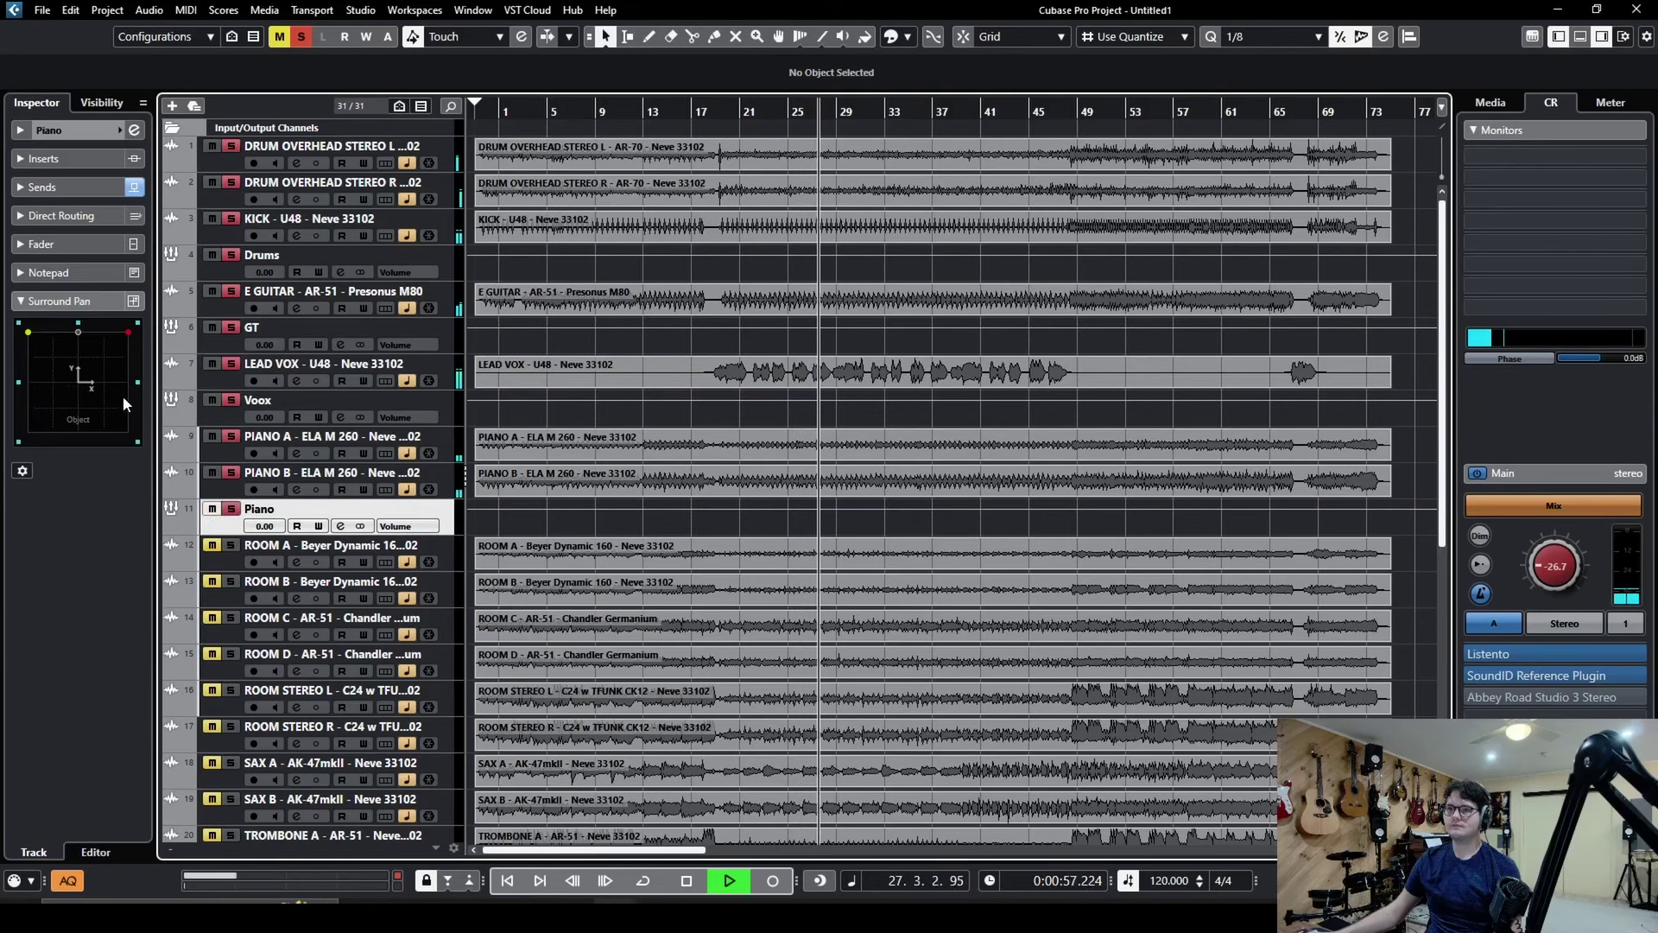
double_click(123, 397)
key(space)
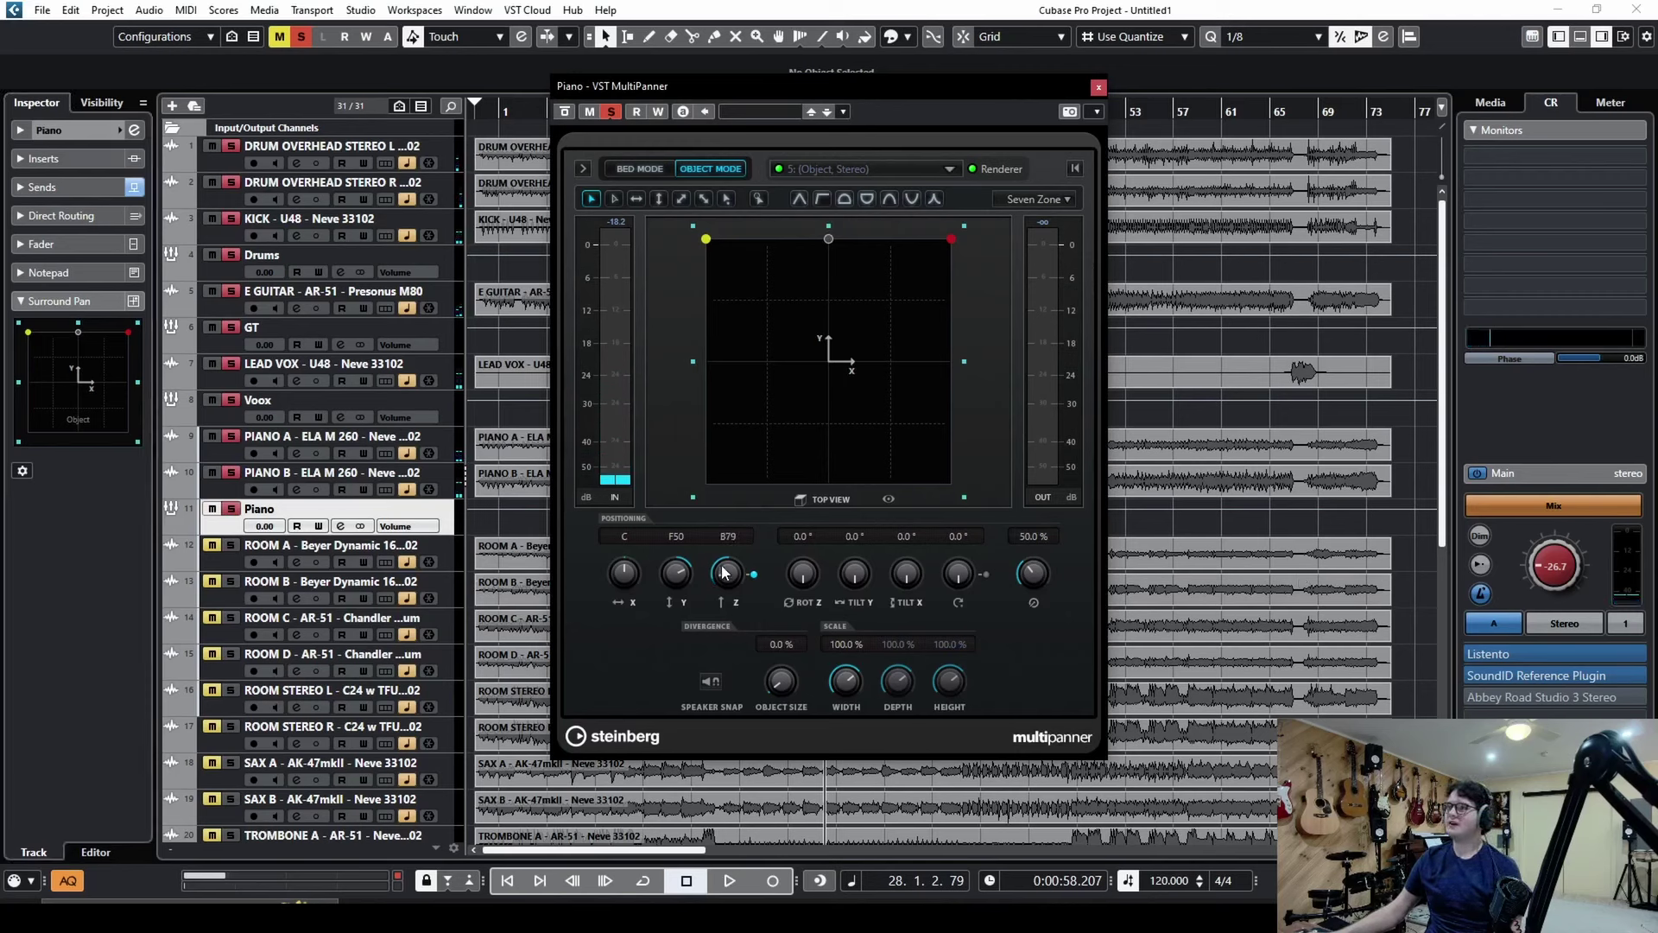
drag(975, 584, 962, 594)
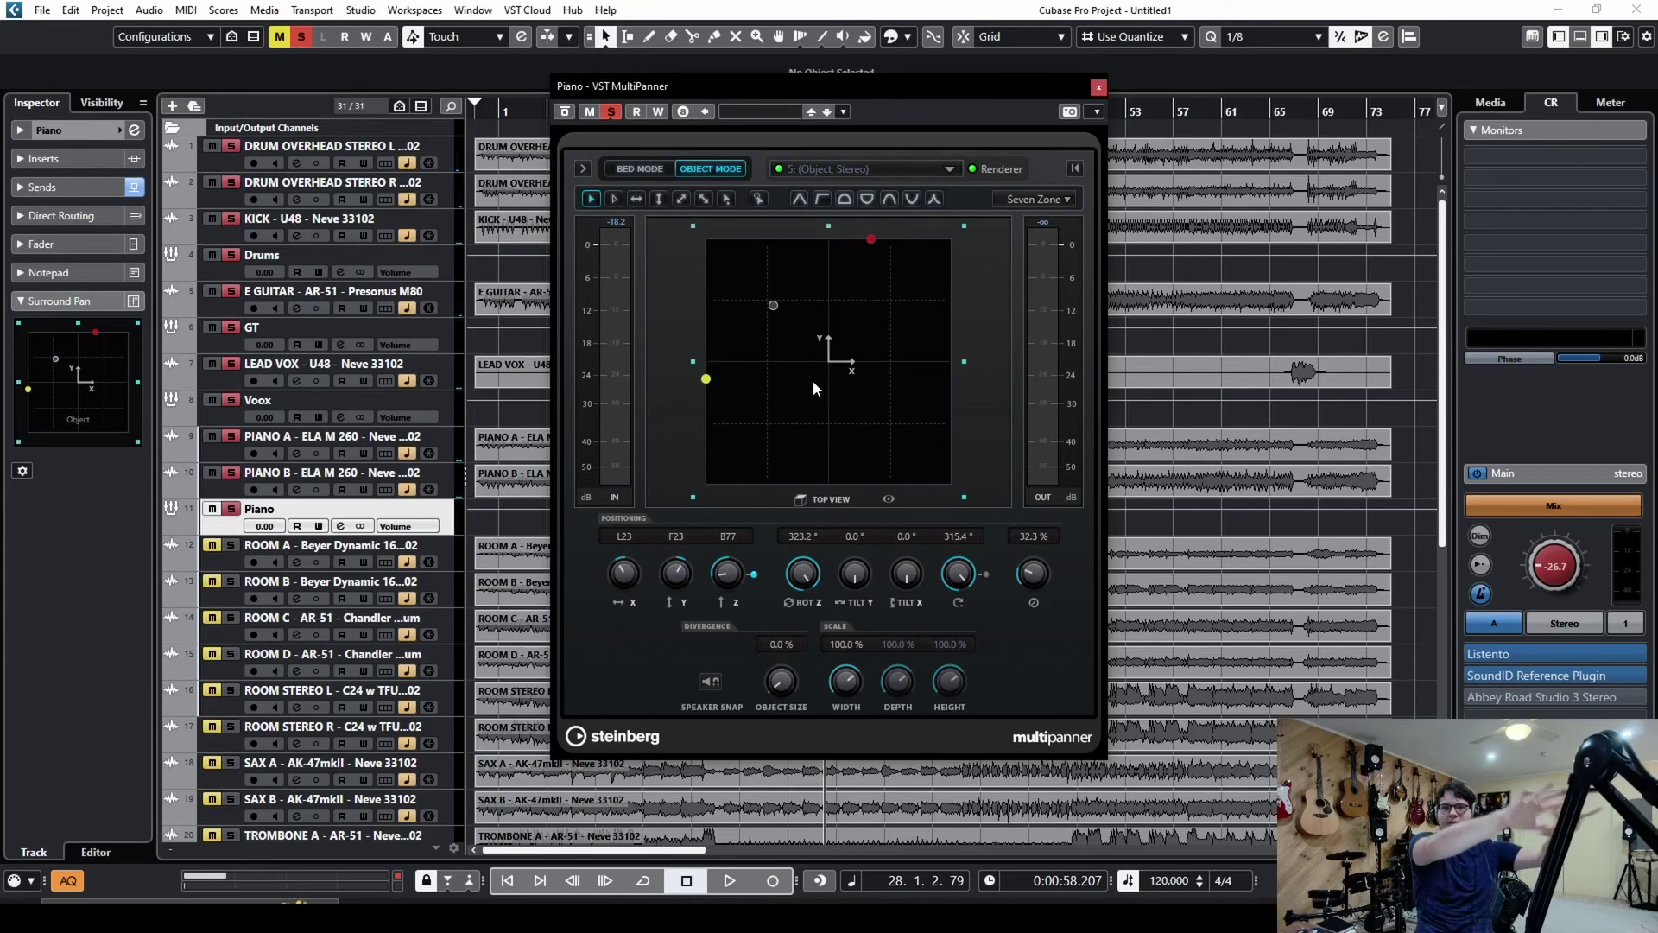
click(1098, 89)
key(space)
Select all the room tracks from ROOM A to ROOM STEREO R and add them to the solo
scroll(291, 300, down, 5)
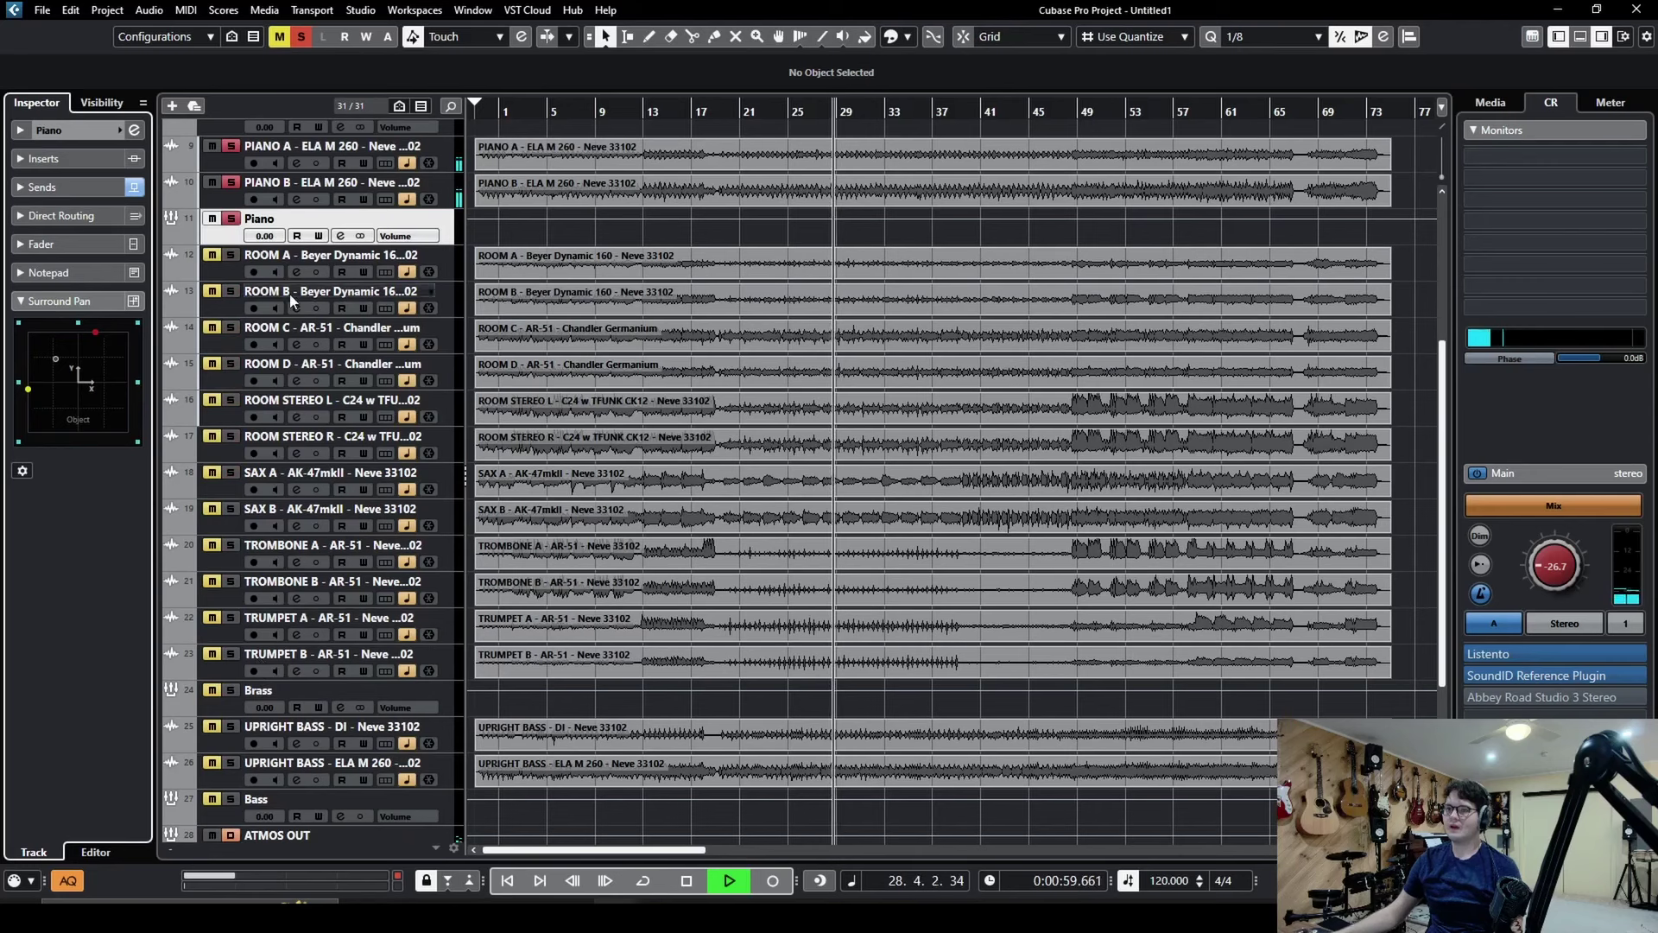
click(237, 274)
shift+click(242, 444)
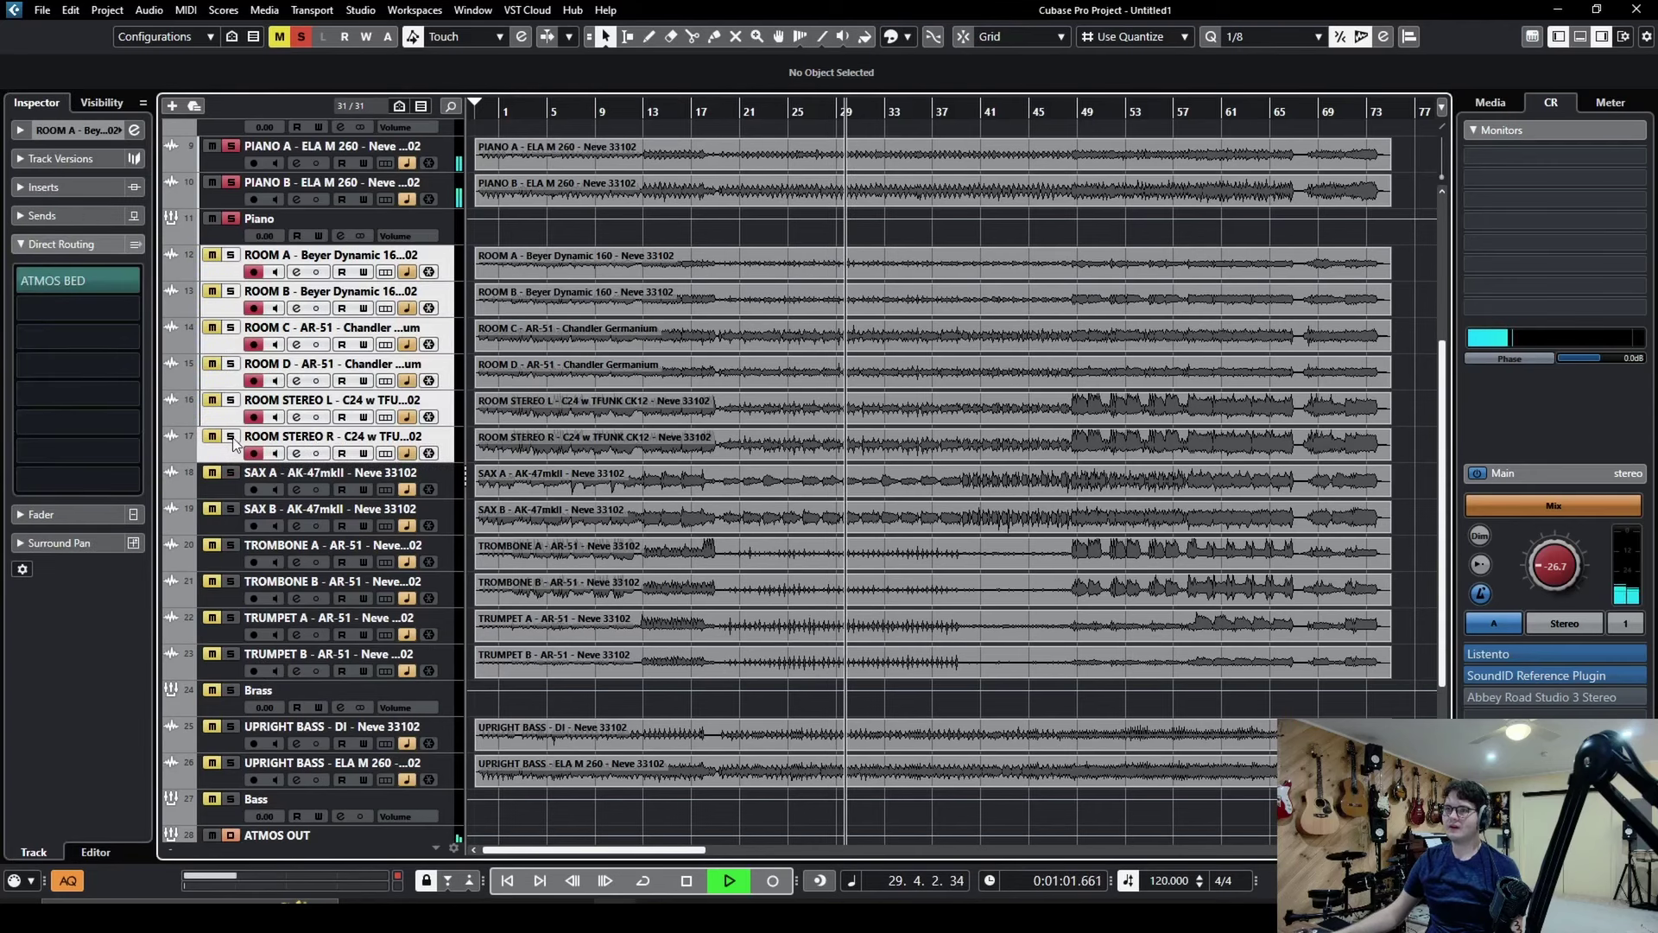
click(231, 437)
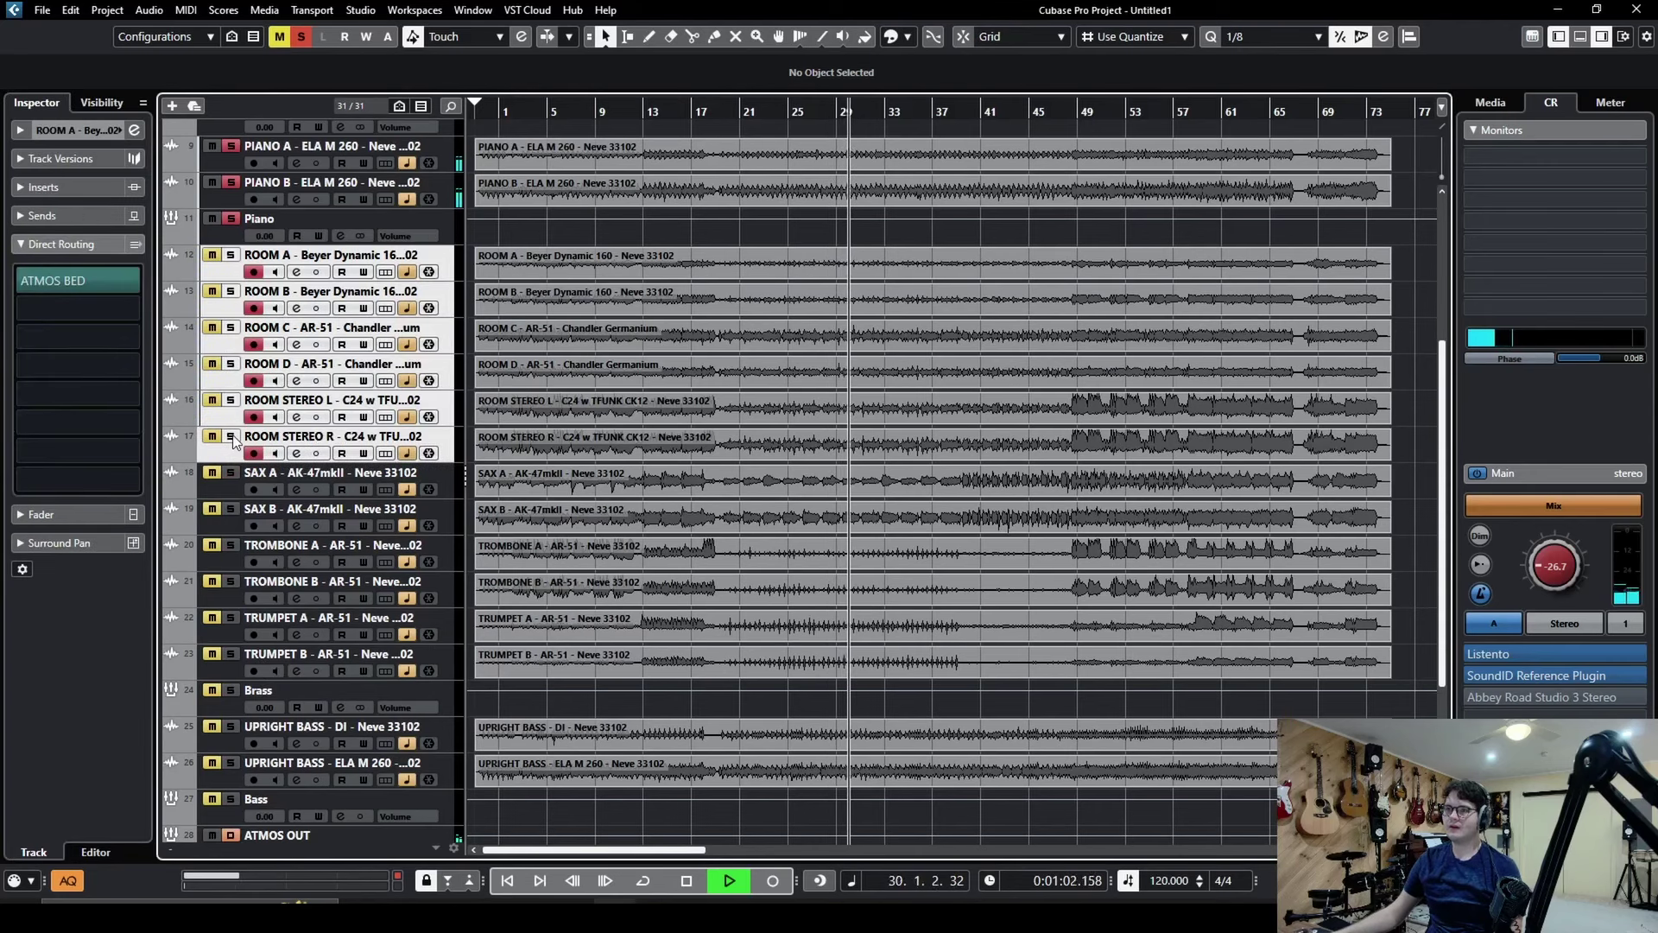
Solo the Brass group with its object slightly back from the front, add Bass to the solo, and fit all tracks in view
click(247, 714)
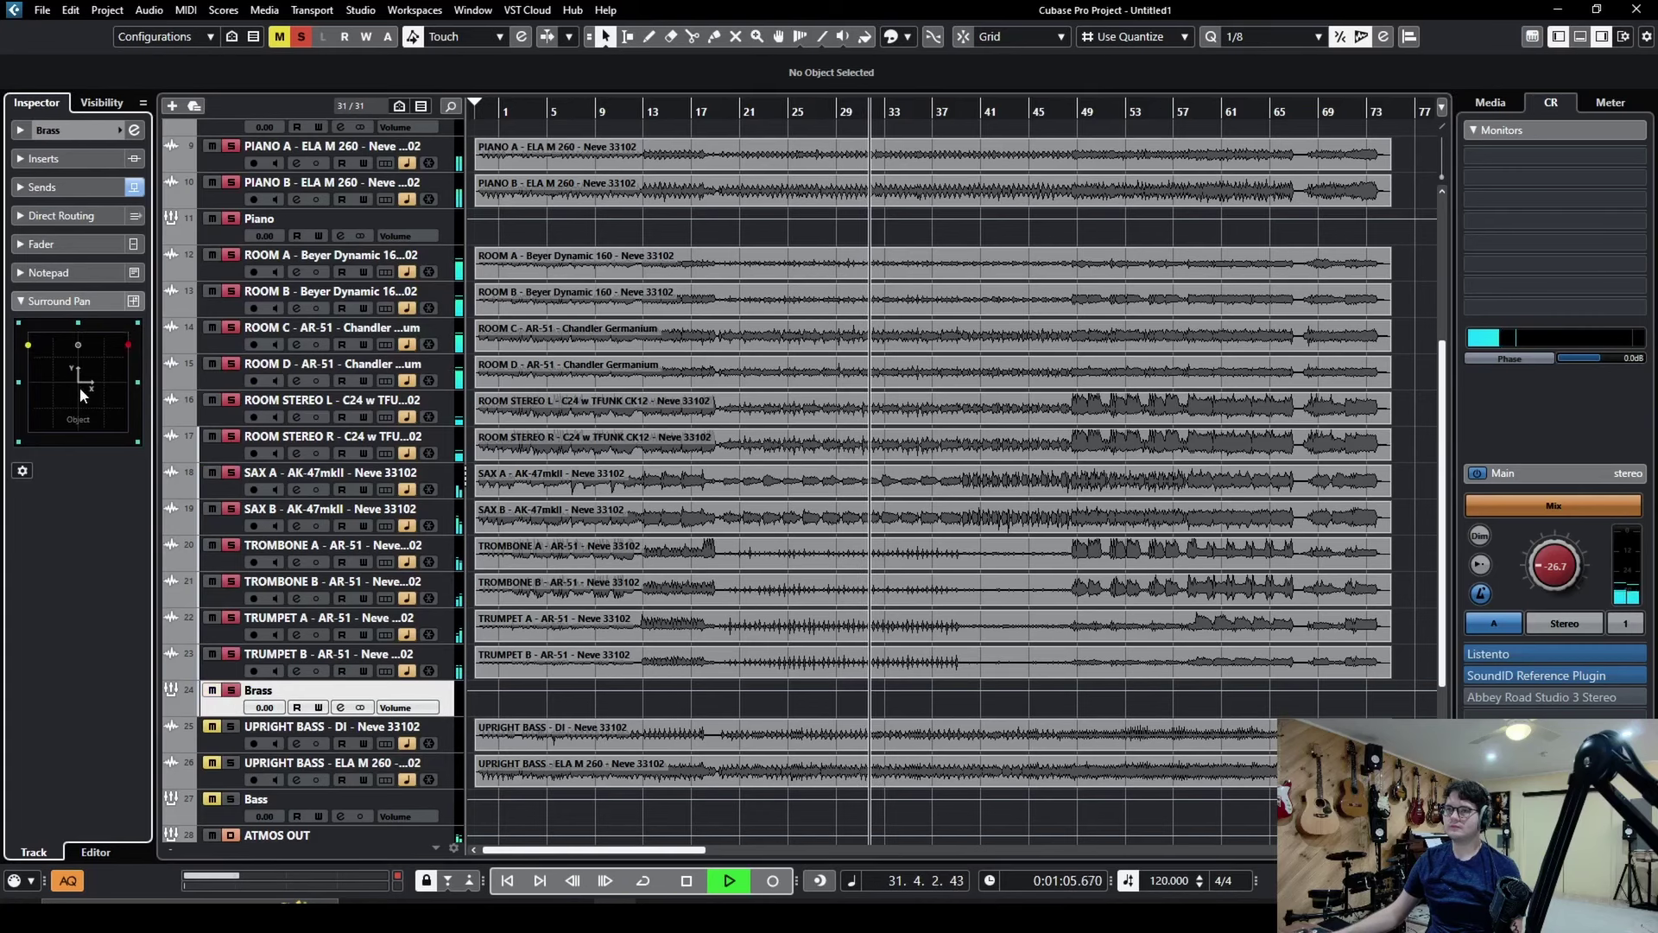
click(232, 797)
click(231, 817)
scroll(1200, 382, down, 1)
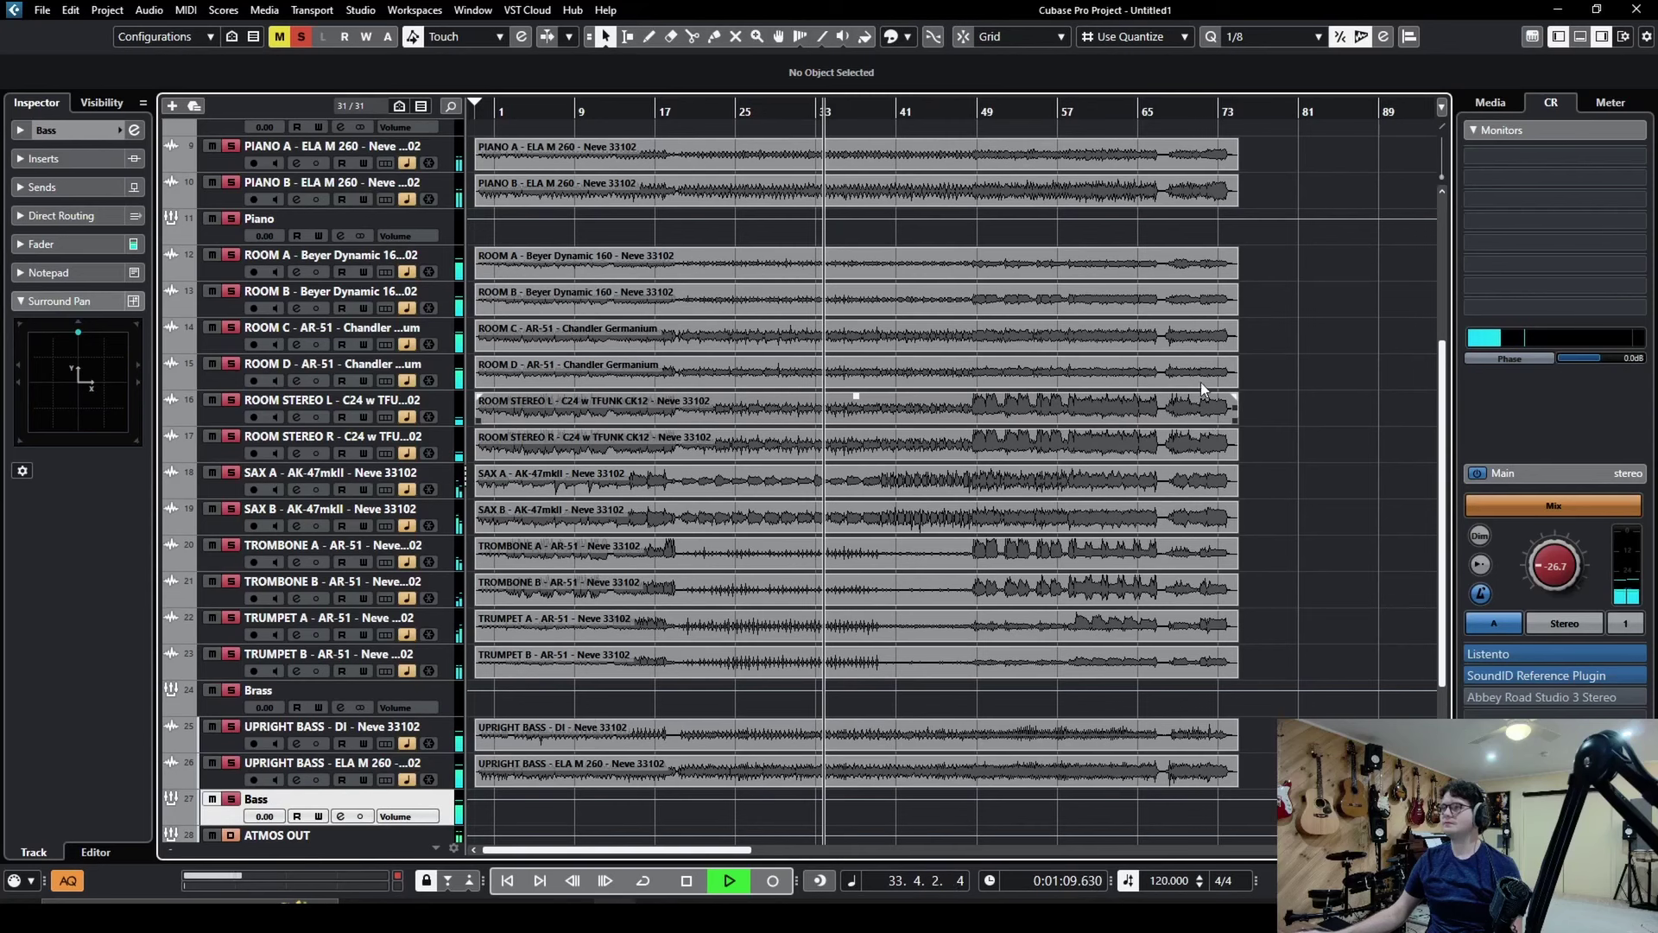
key(shift+g)
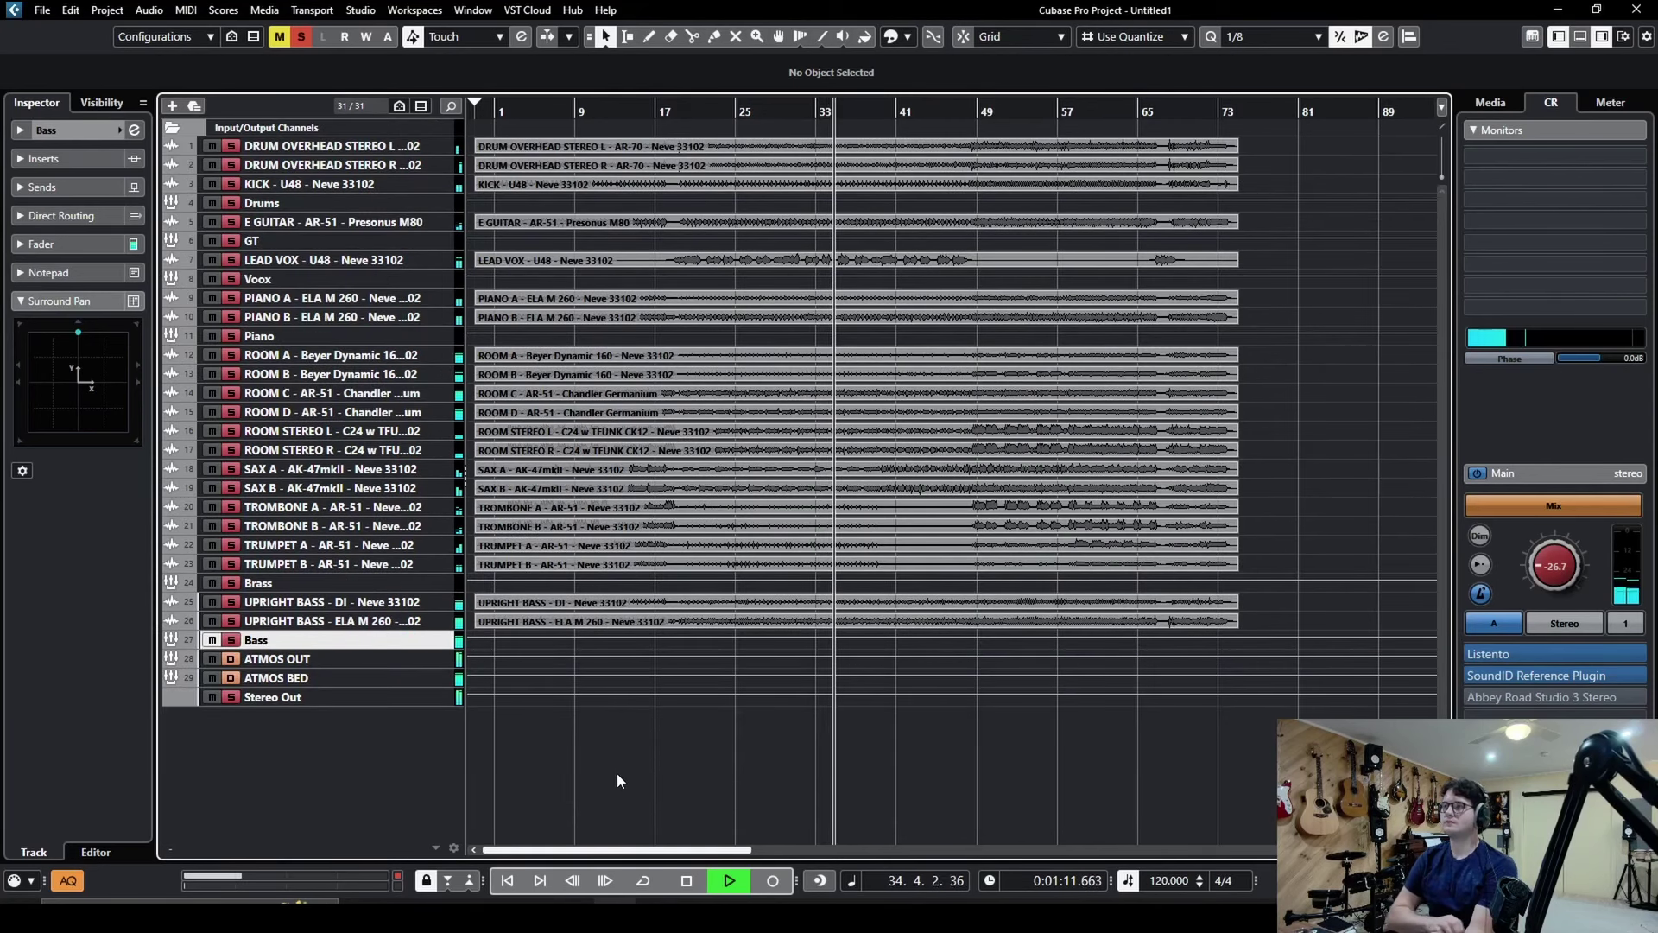
Check the output levels and object view in the ATMOS OUT channel's Renderer for Dolby Atmos during playback, and close it
click(453, 660)
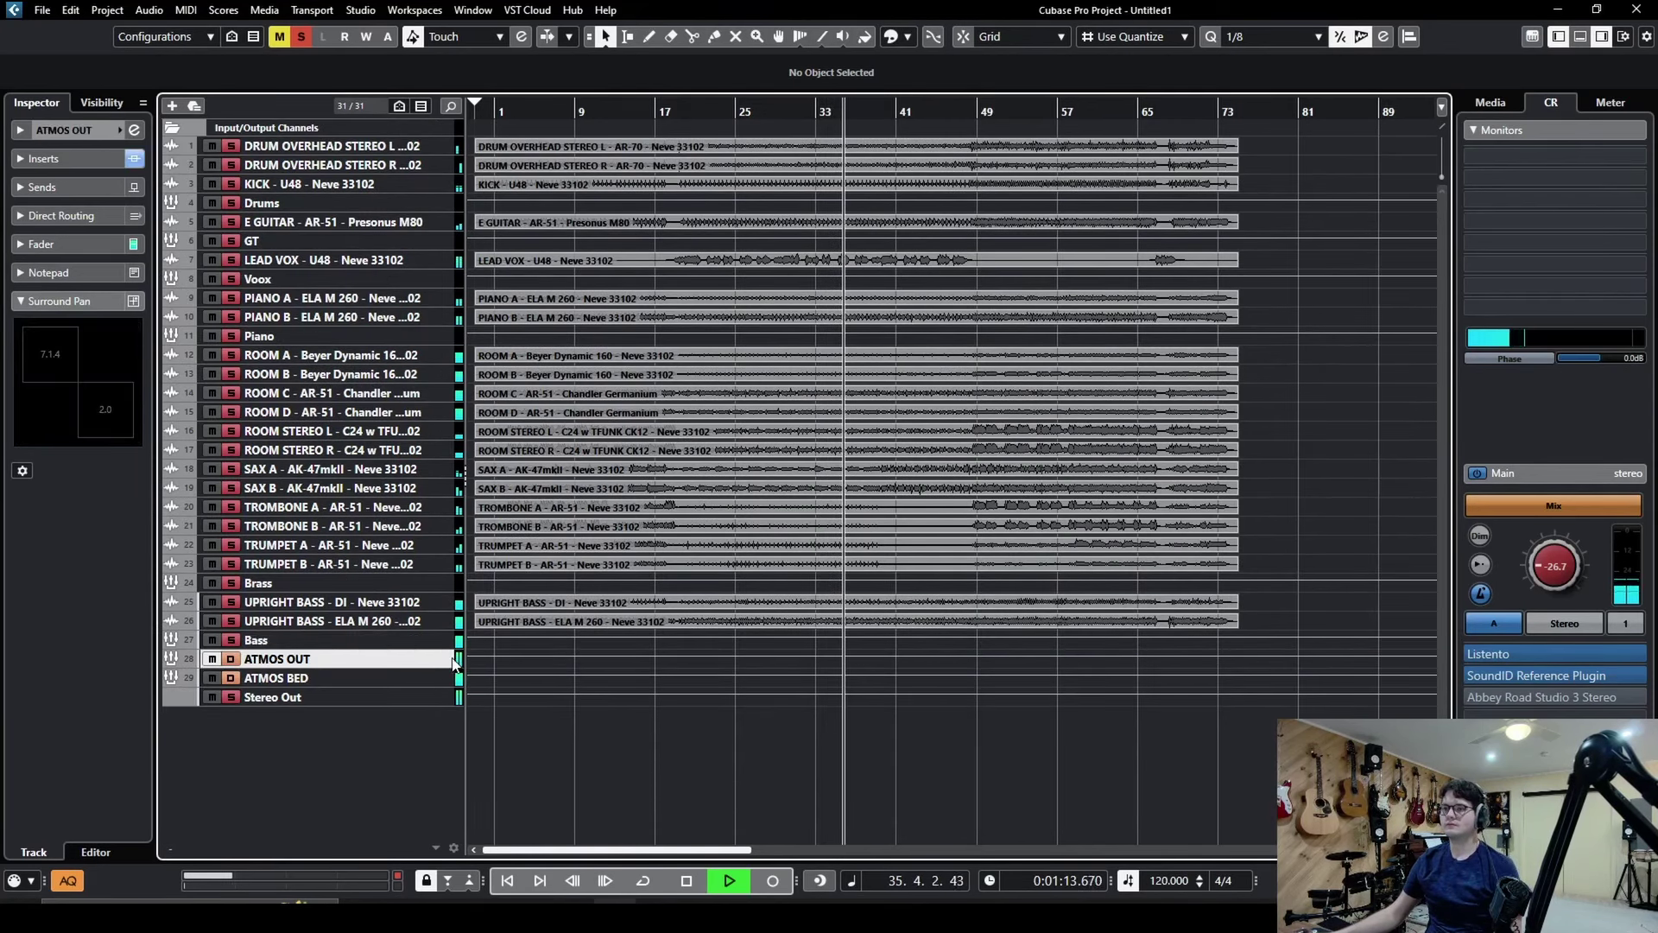
click(23, 161)
click(83, 192)
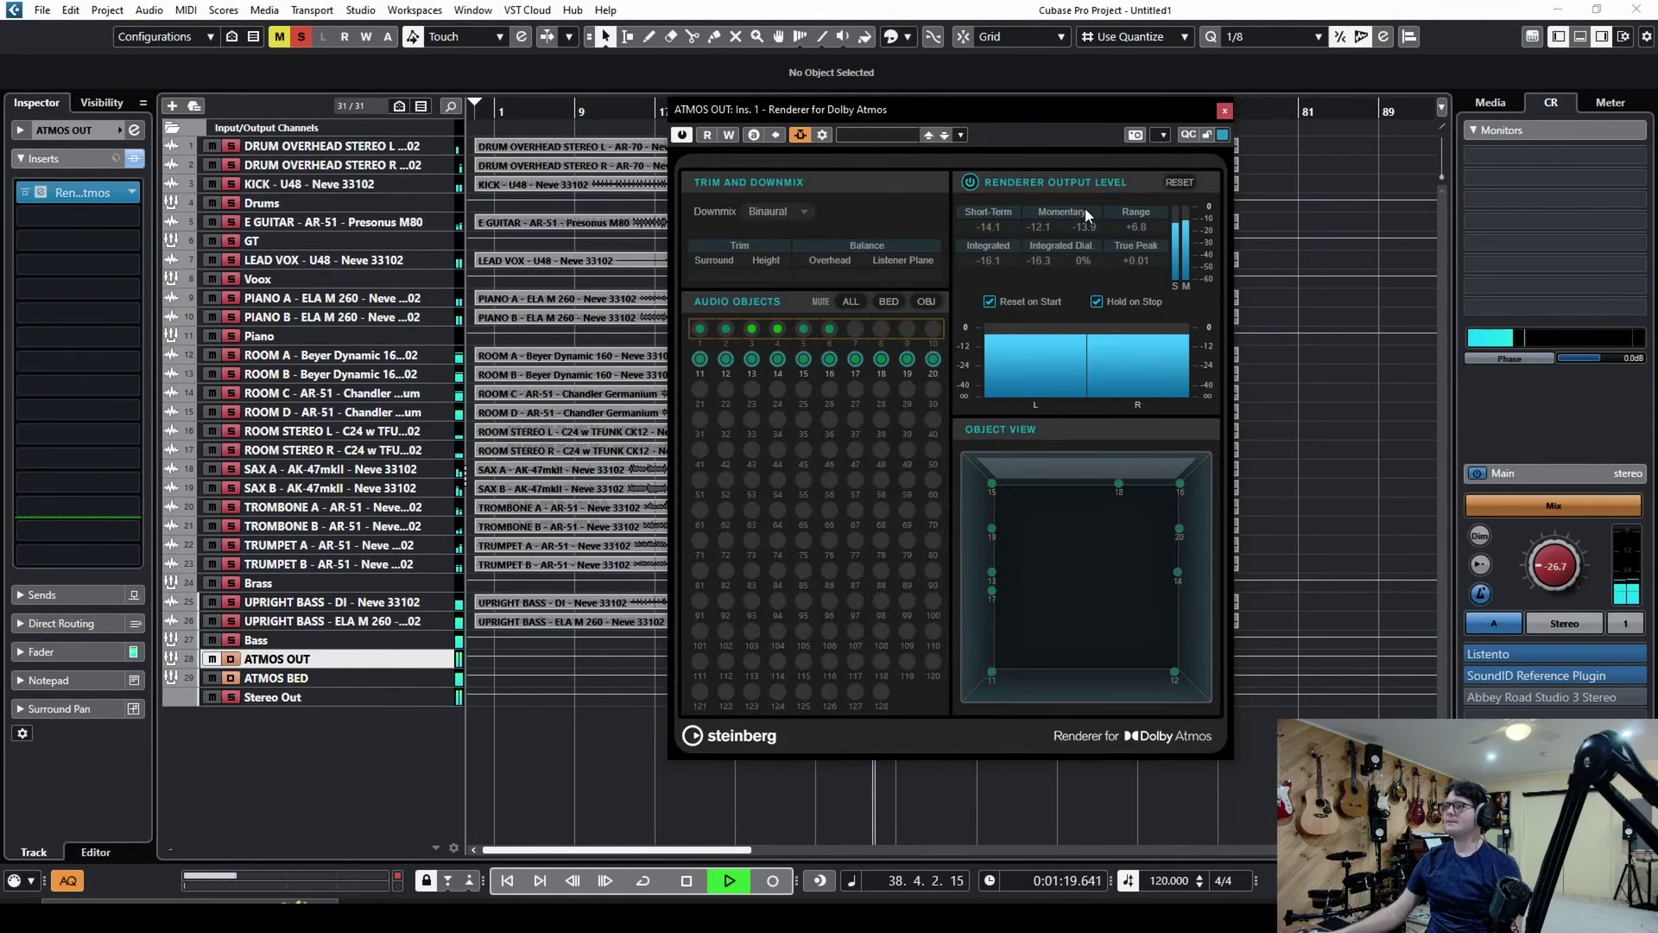
key(space)
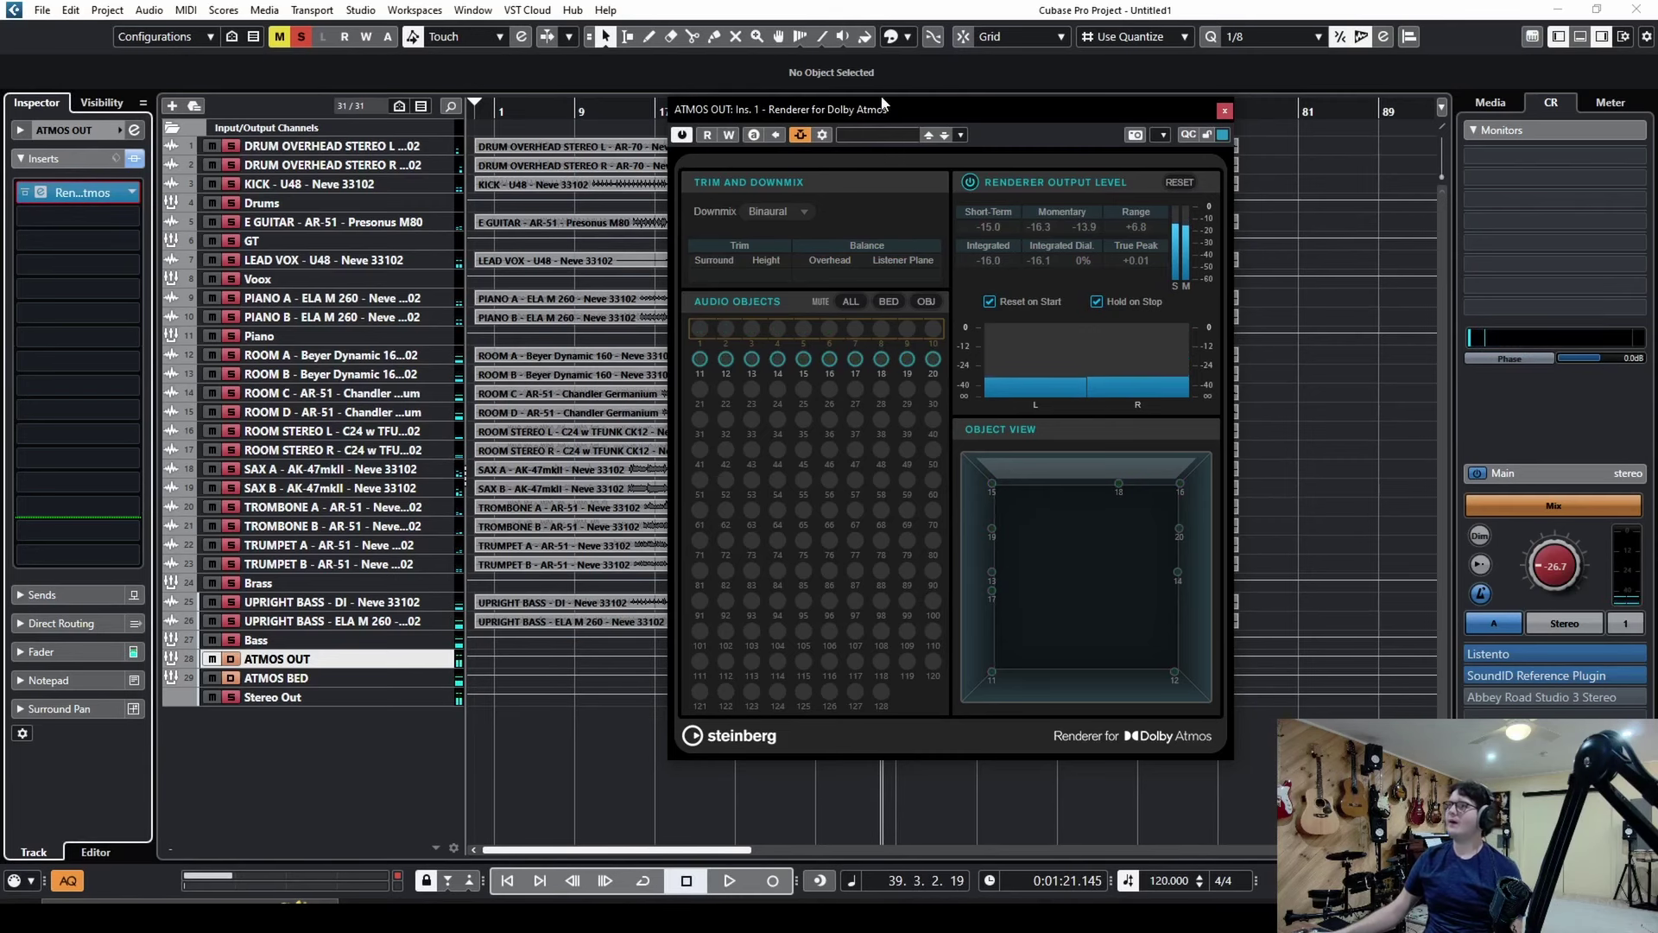
drag(882, 104, 850, 108)
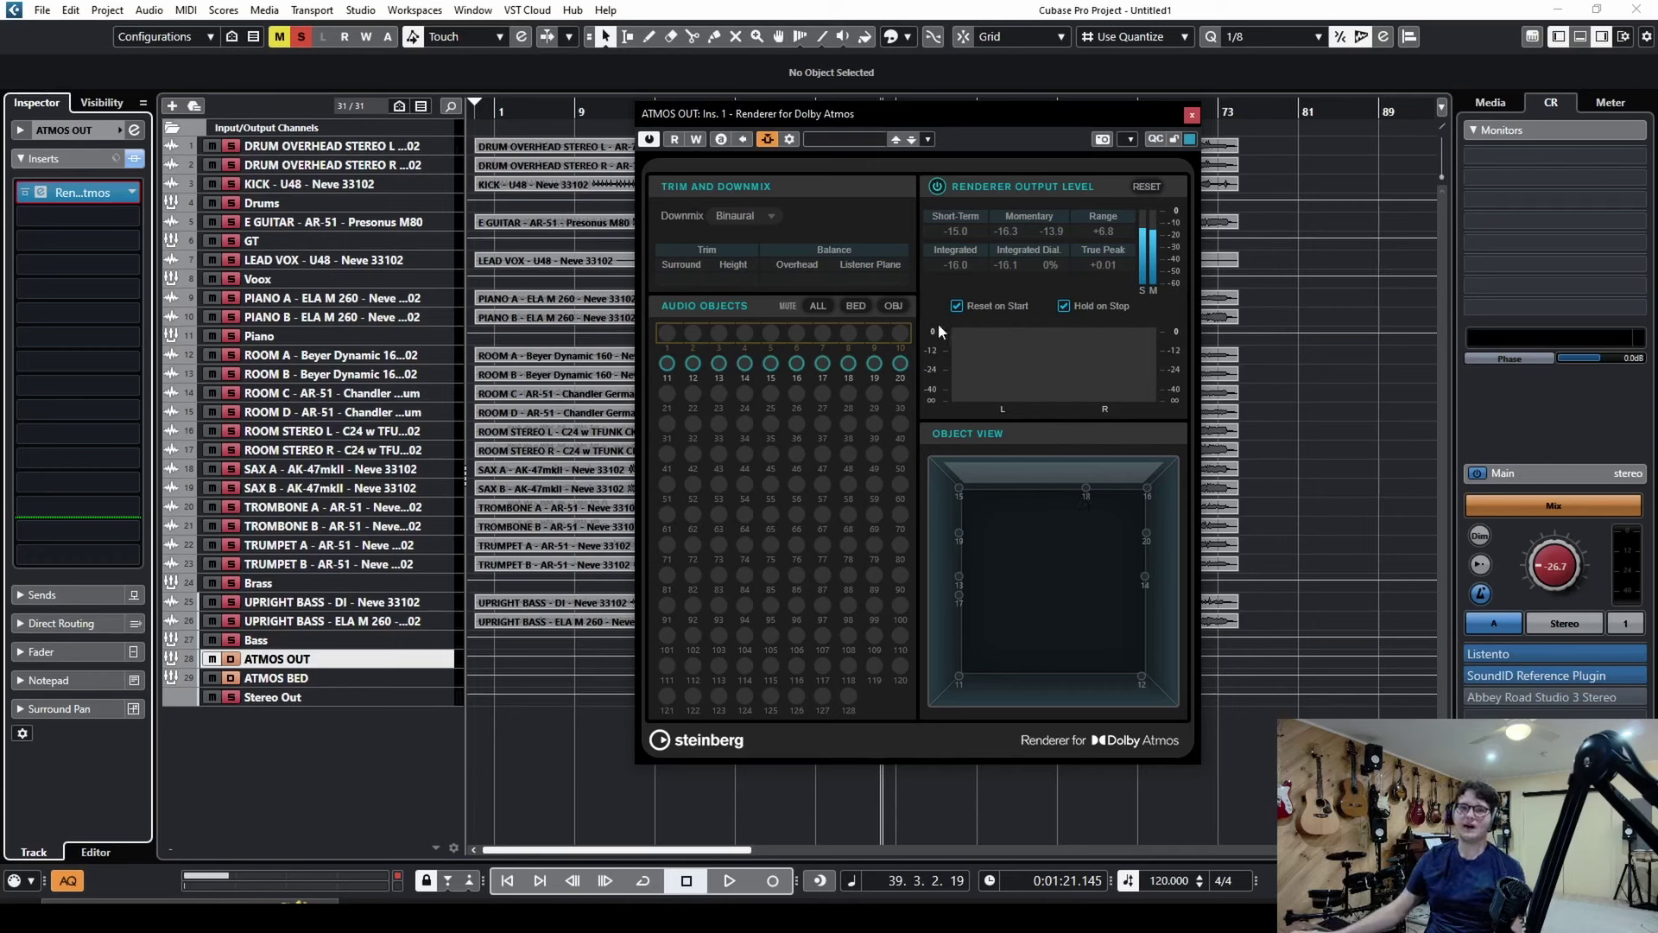
key(space)
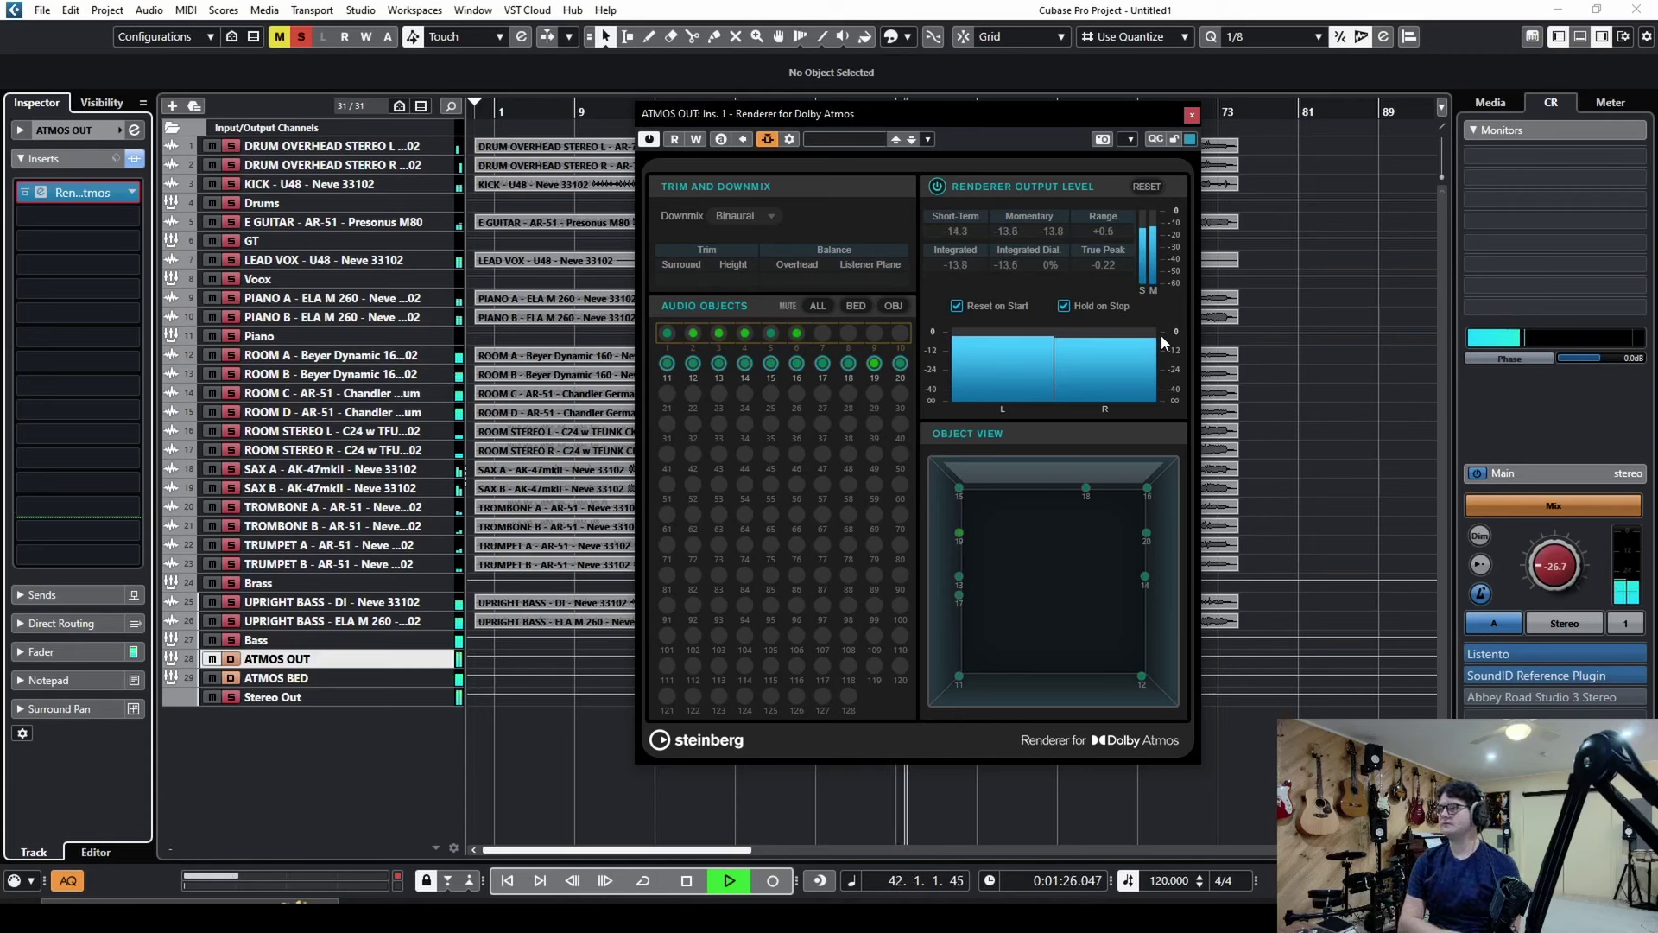
key(space)
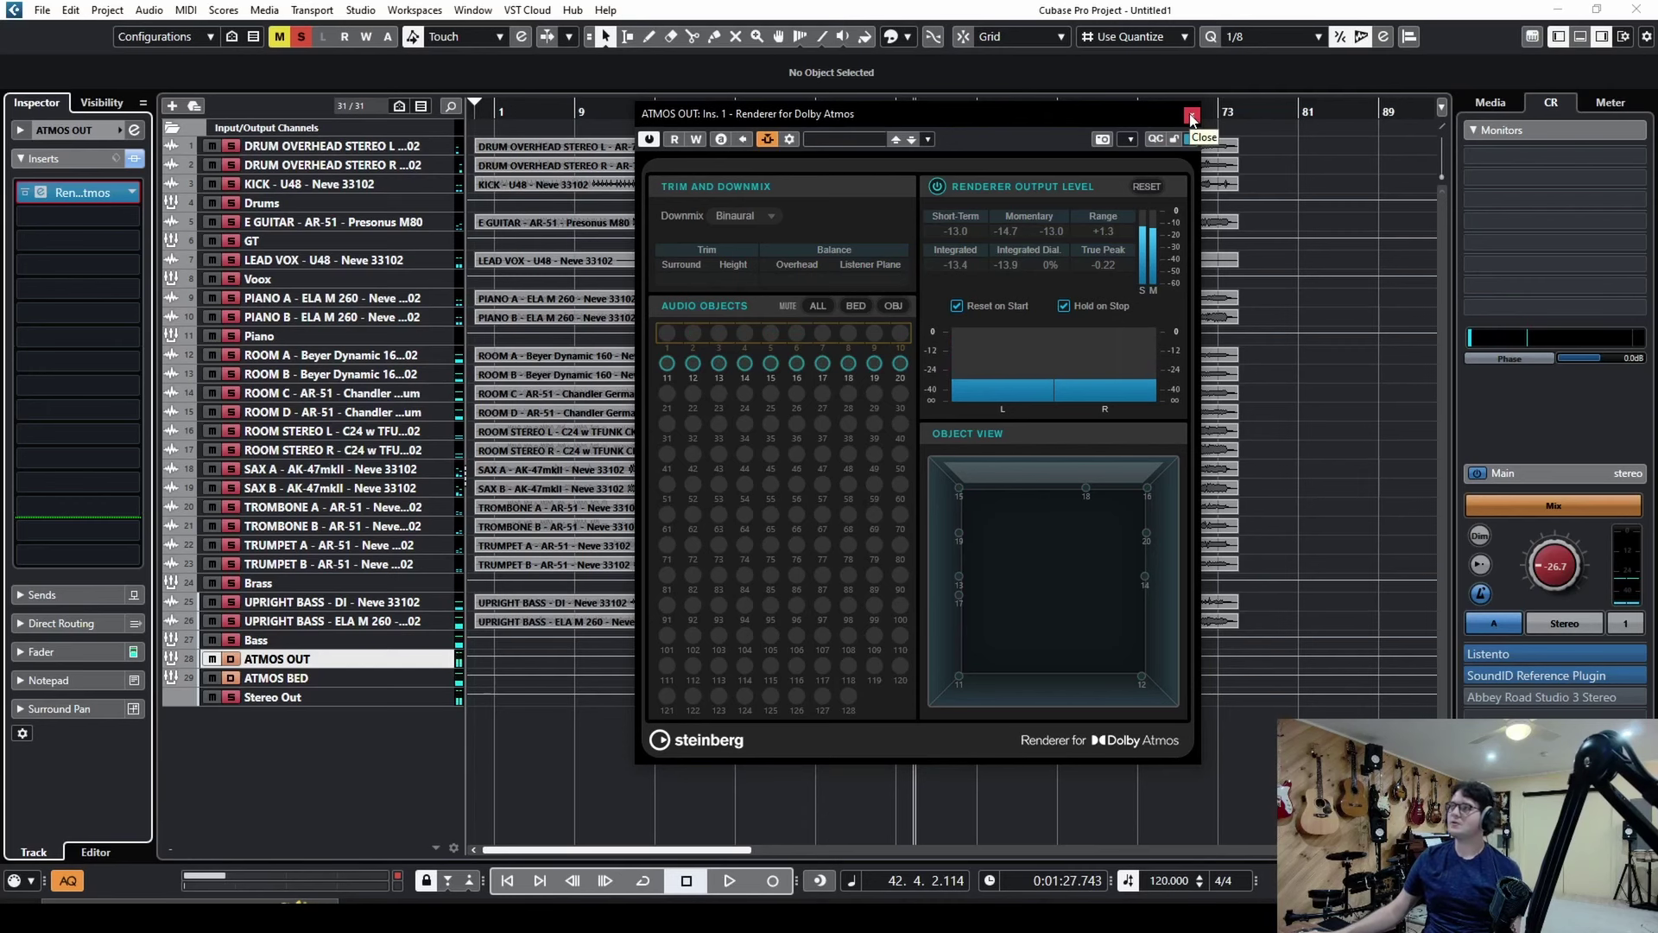
click(1192, 115)
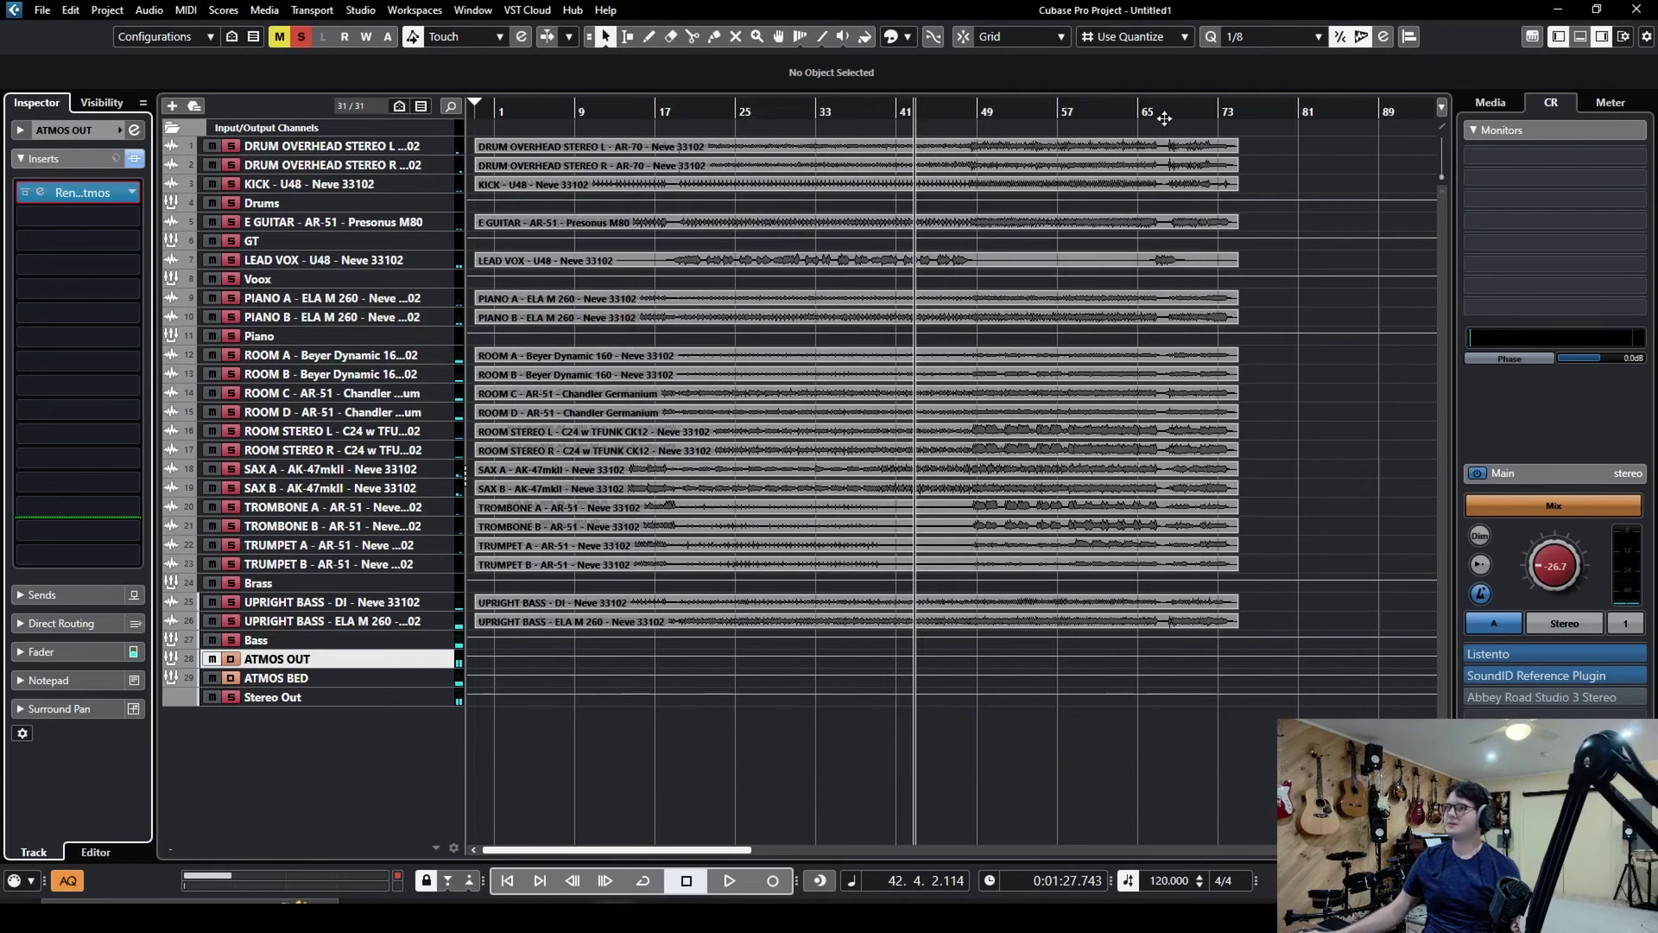
Open the Piano group's VST MultiPanner, clear all existing solos, solo only Piano, and start playback
click(449, 339)
click(43, 710)
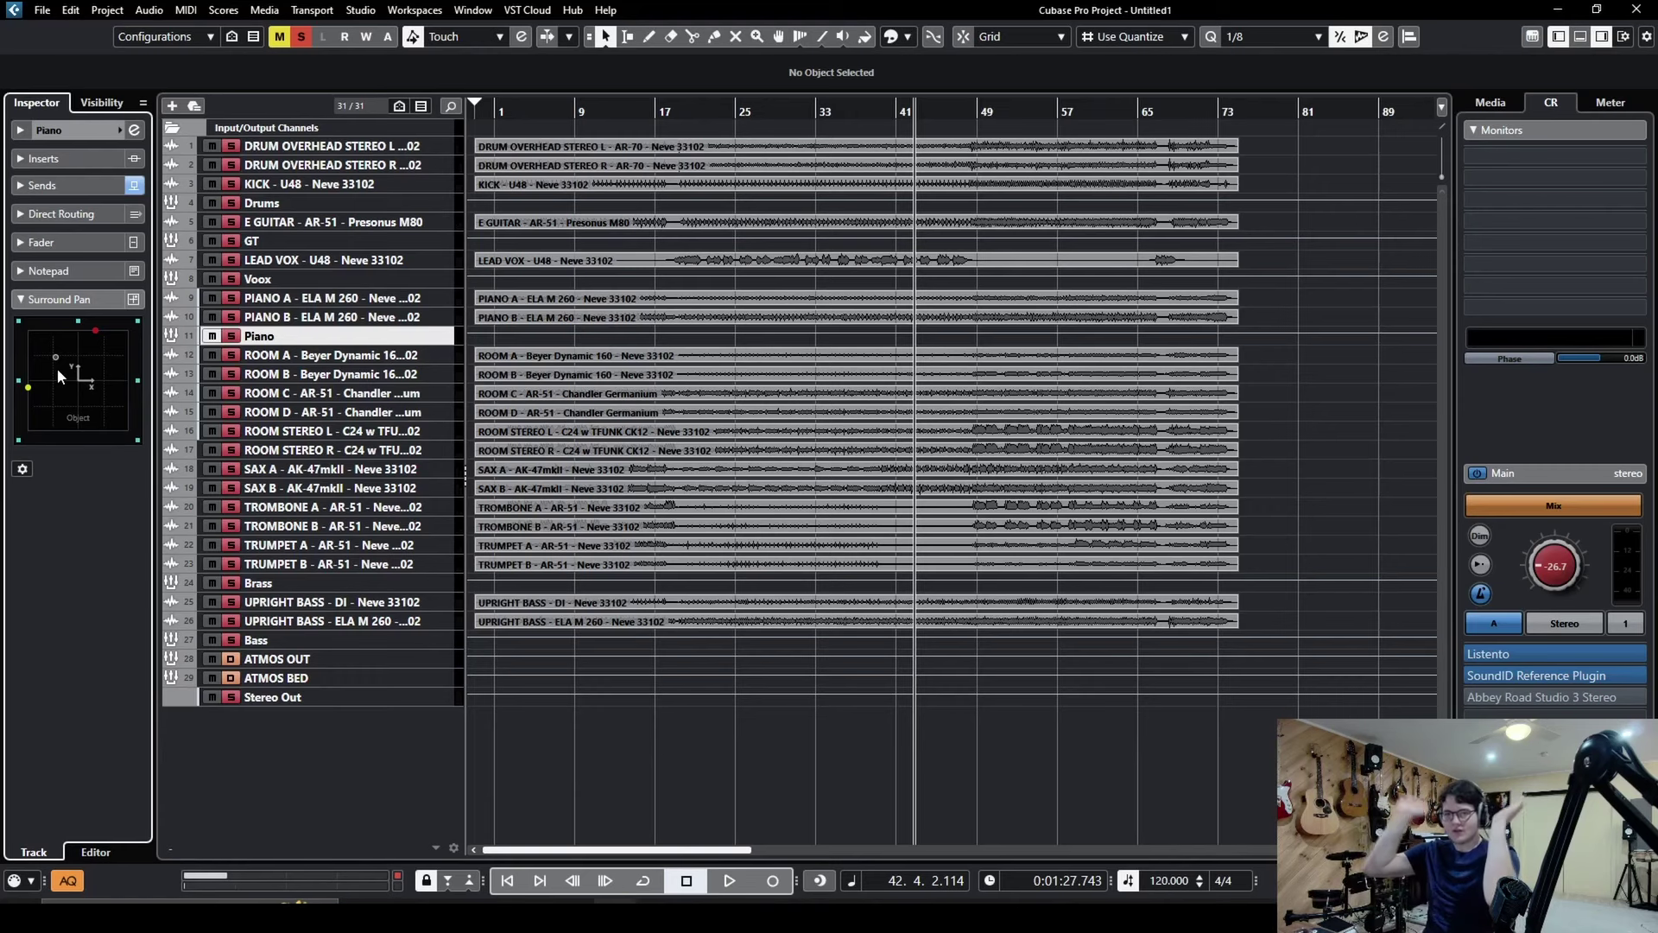
double_click(76, 341)
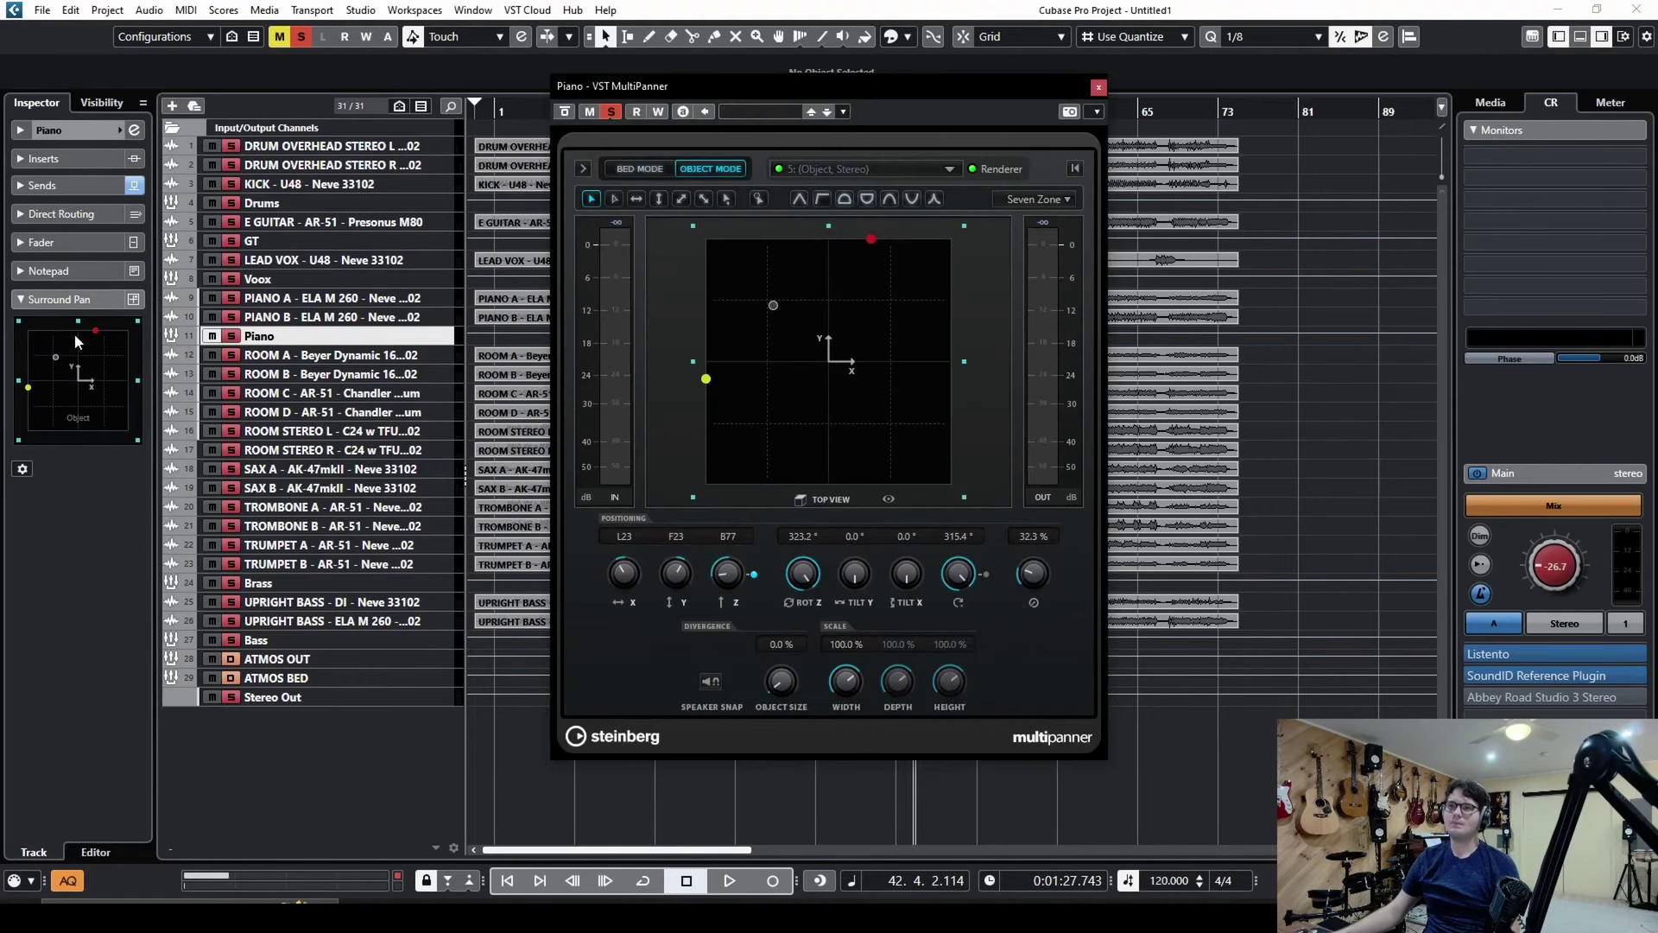
click(300, 40)
click(230, 337)
key(space)
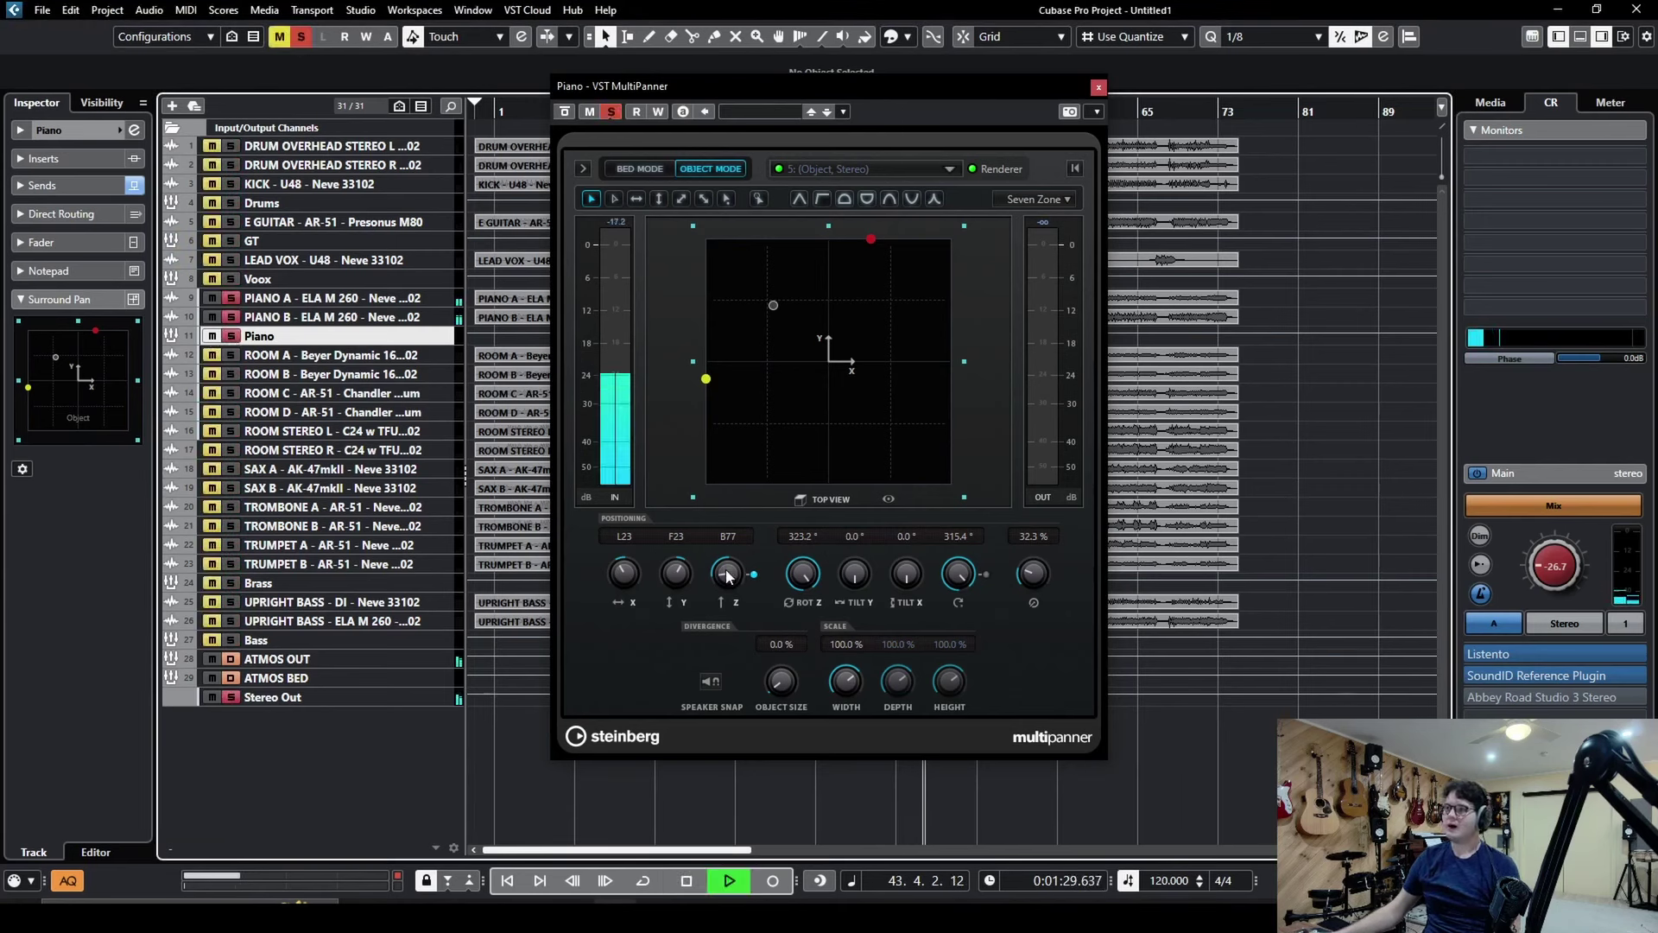
Show the rear view in the Piano panner, raise the object's Z height to T28, stop playback, and close the panner
click(588, 170)
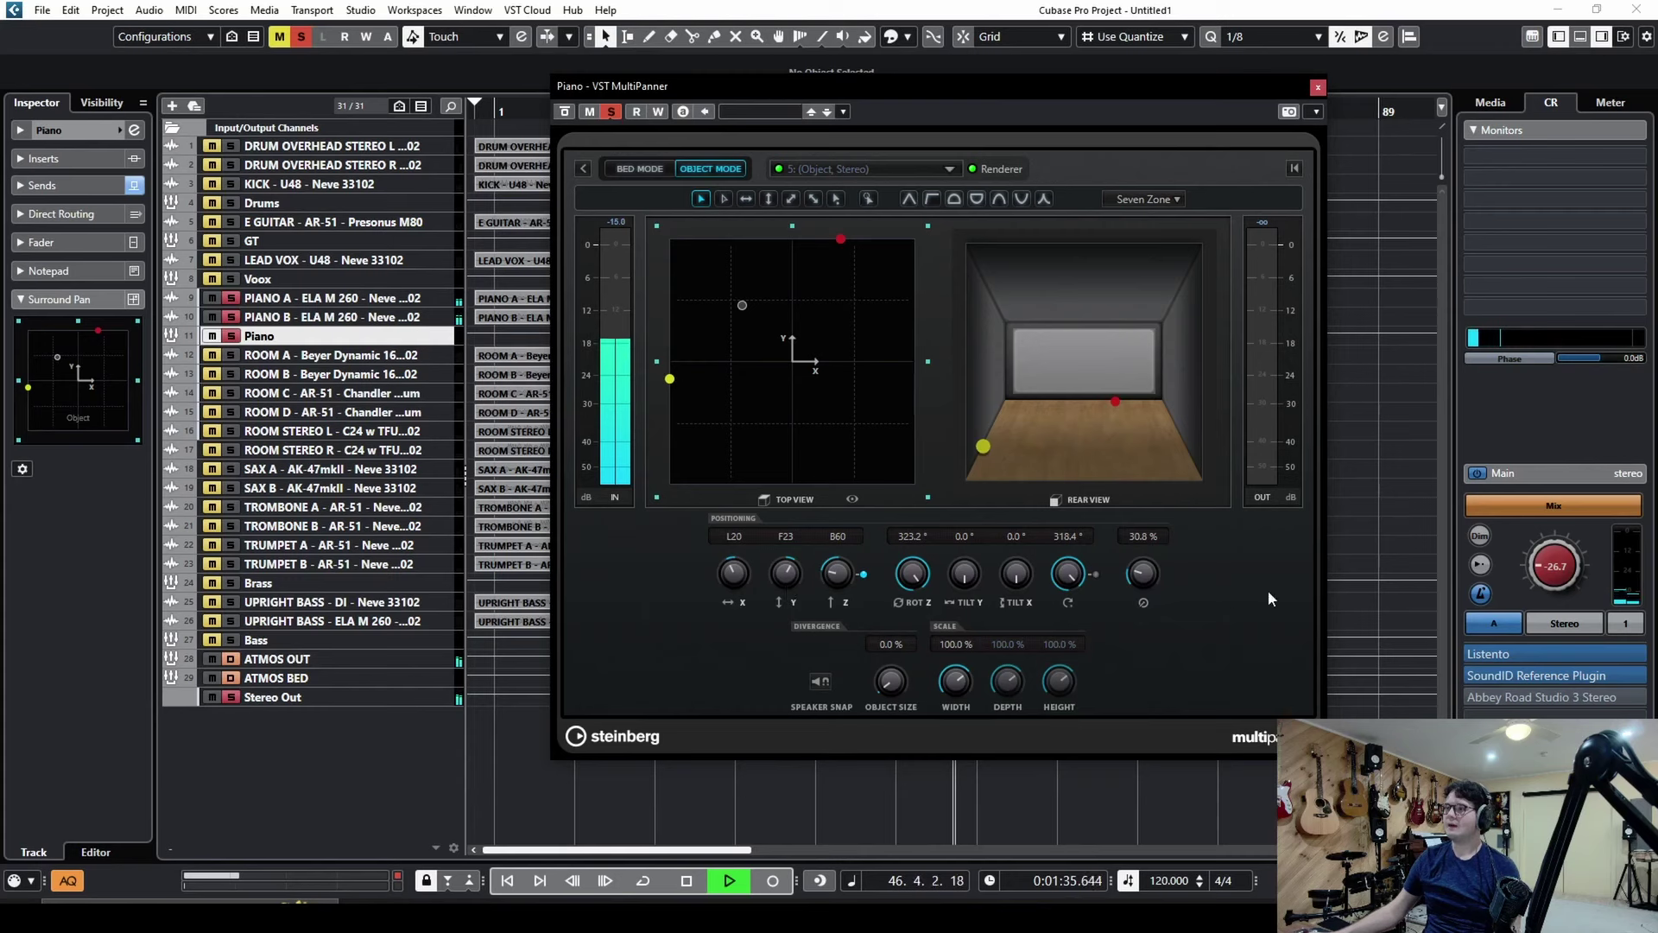
drag(846, 581, 847, 502)
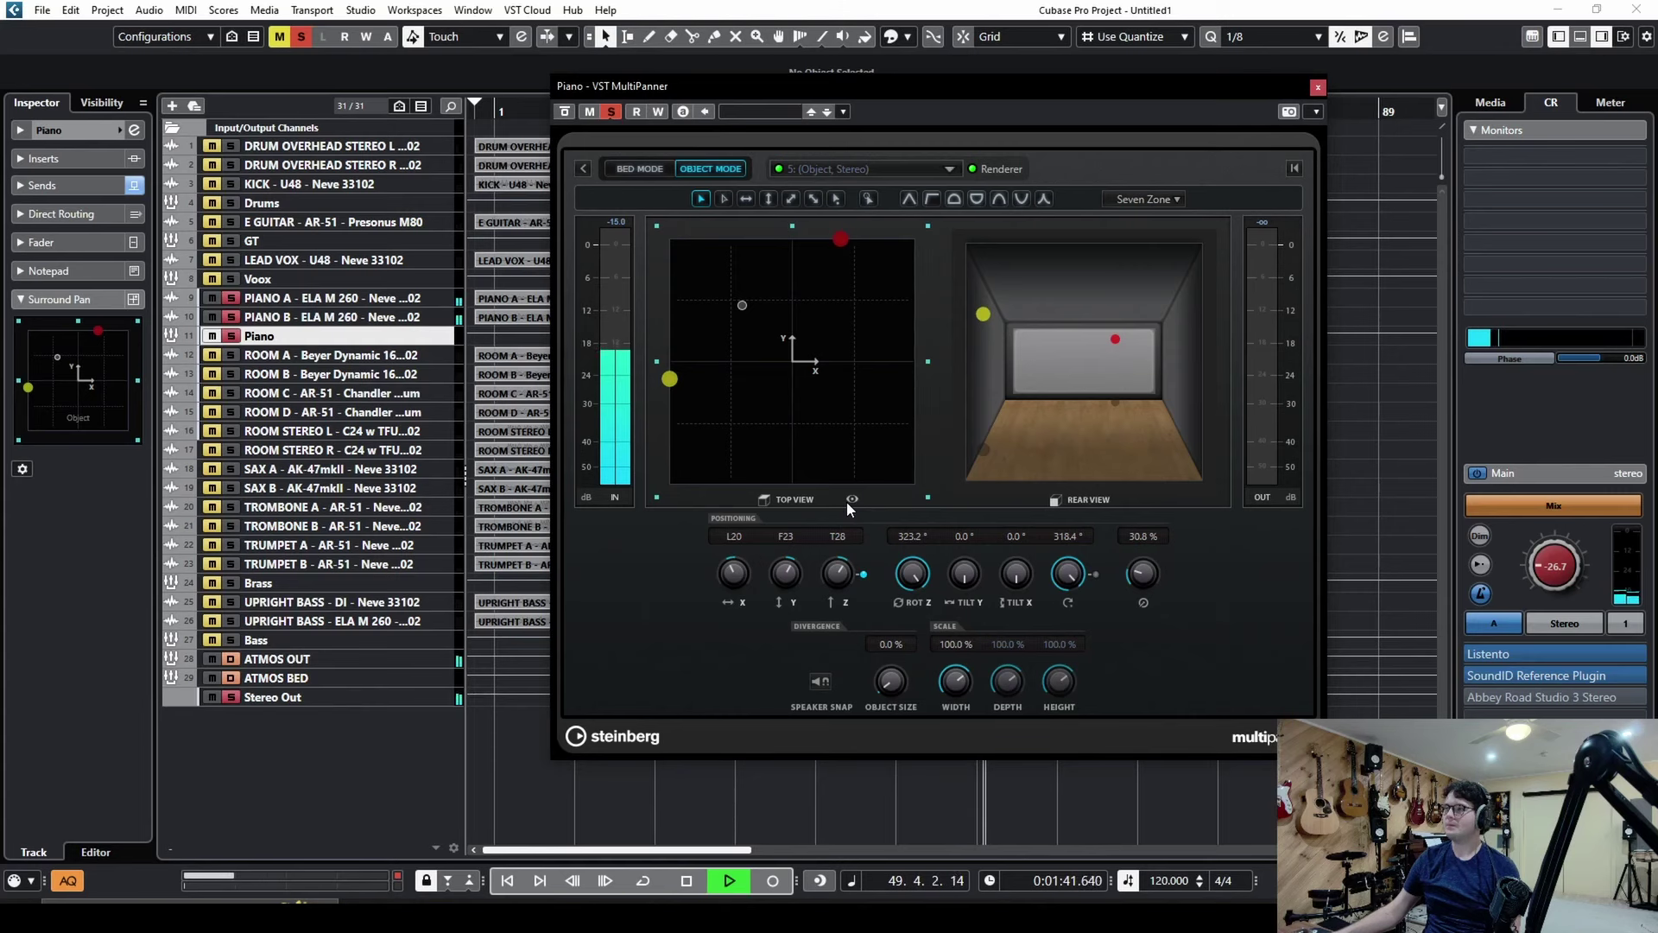
key(space)
click(1319, 88)
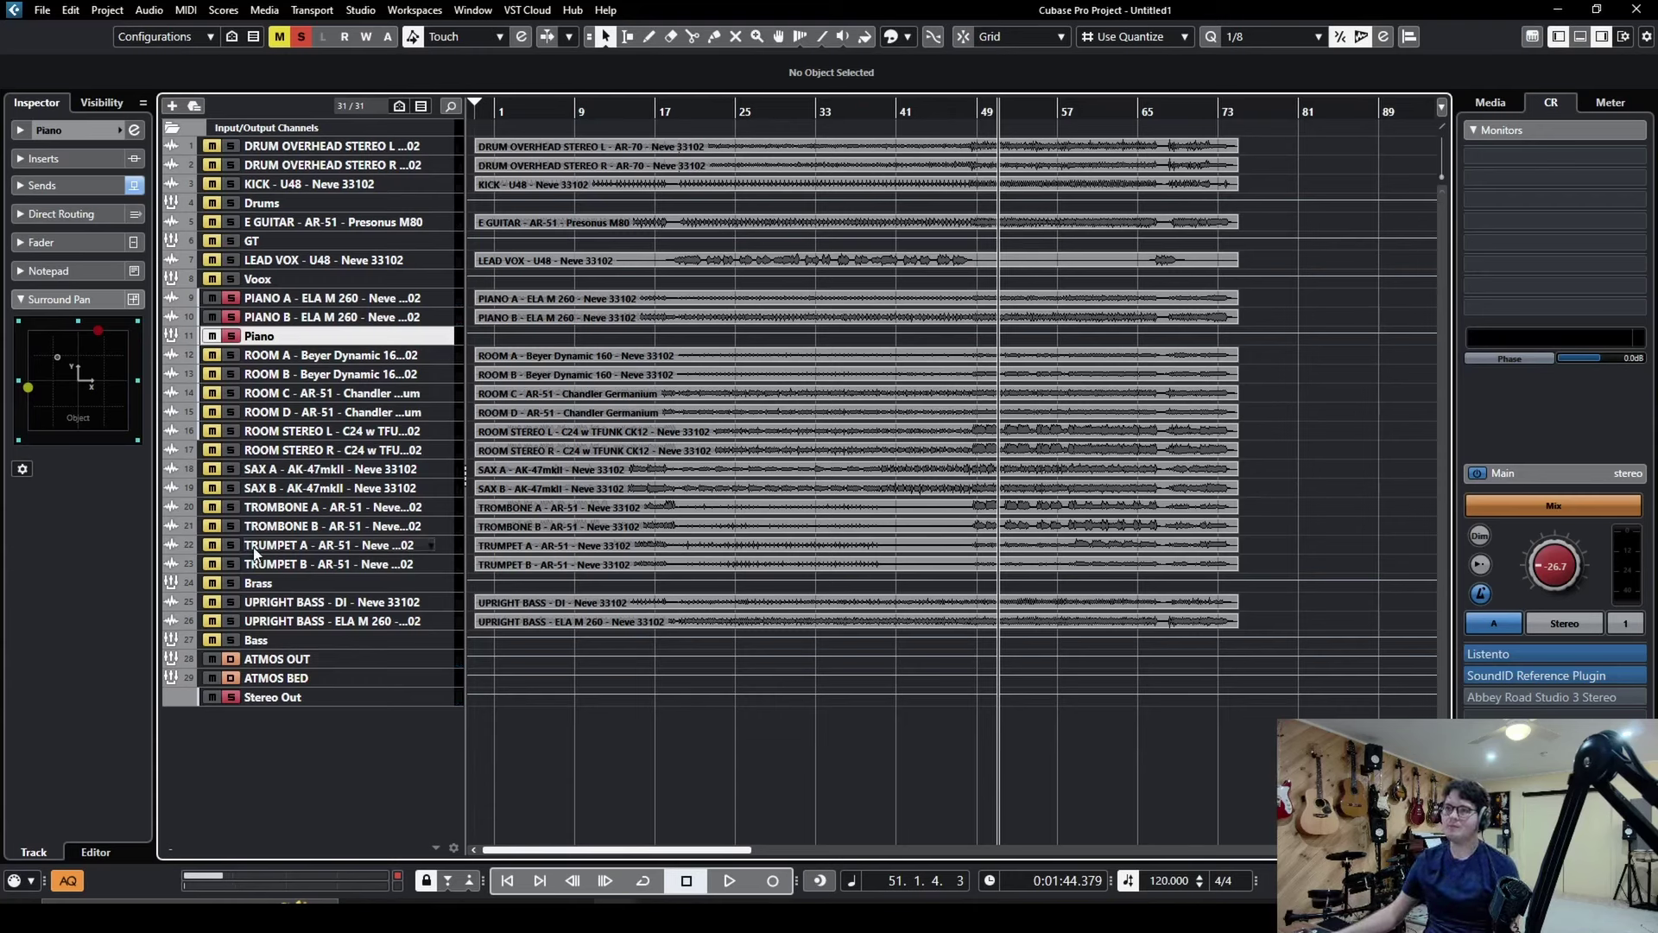
Add the Brass group to the solo and raise its object's Z height to T40 in the VST MultiPanner during playback
click(447, 587)
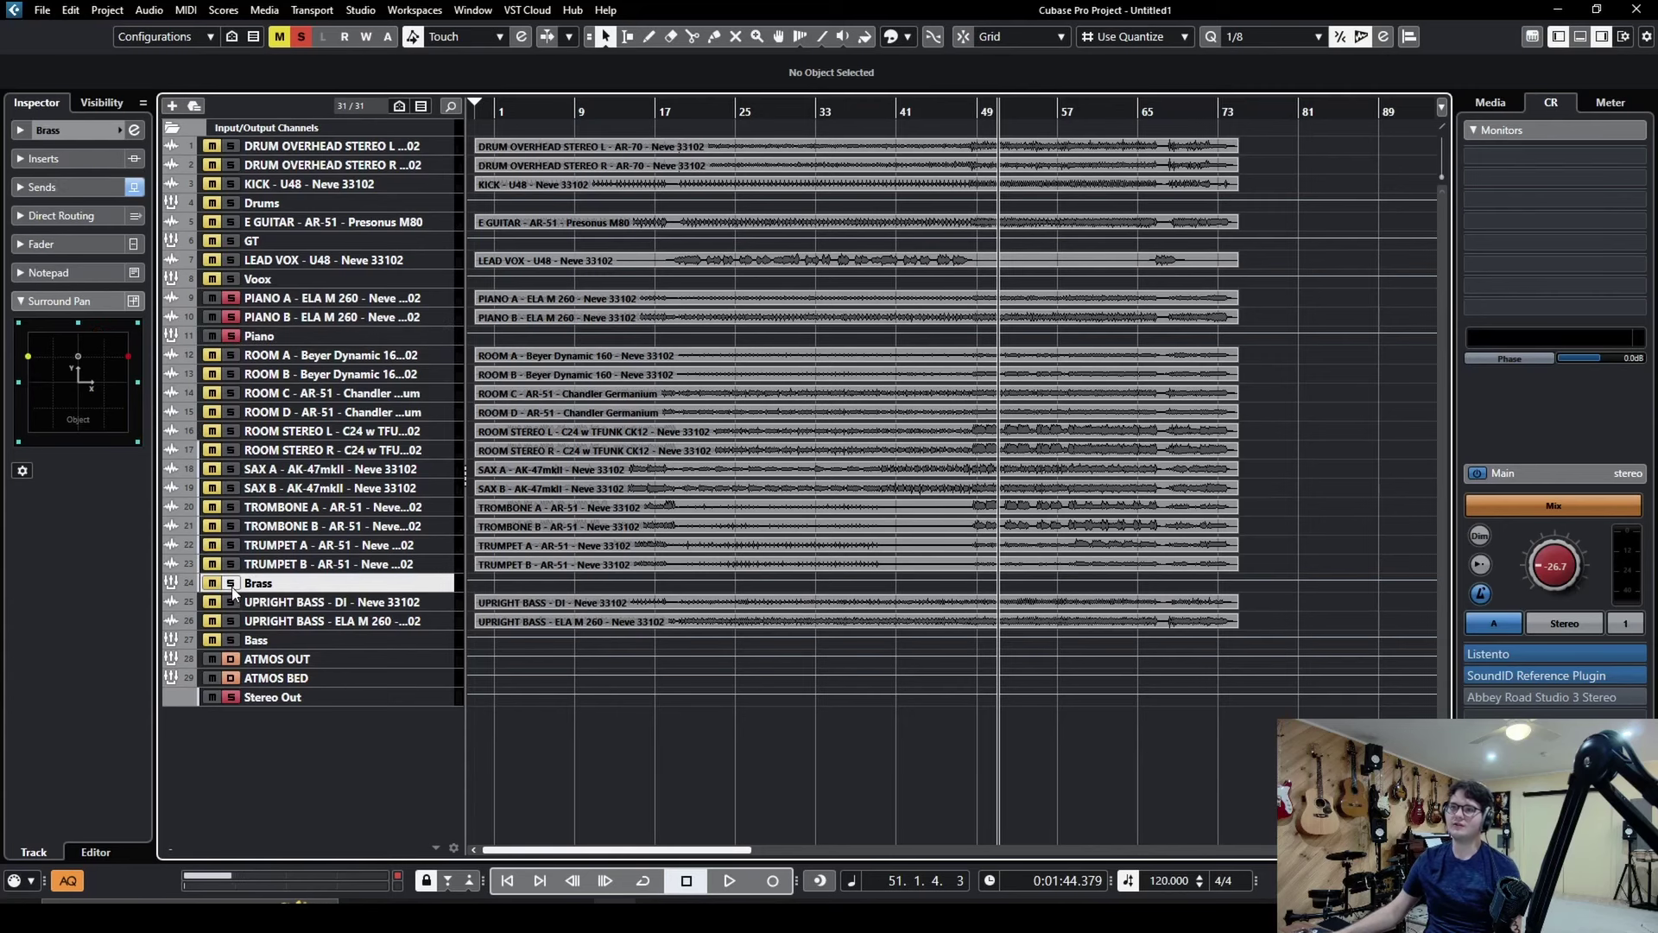
click(231, 583)
double_click(105, 417)
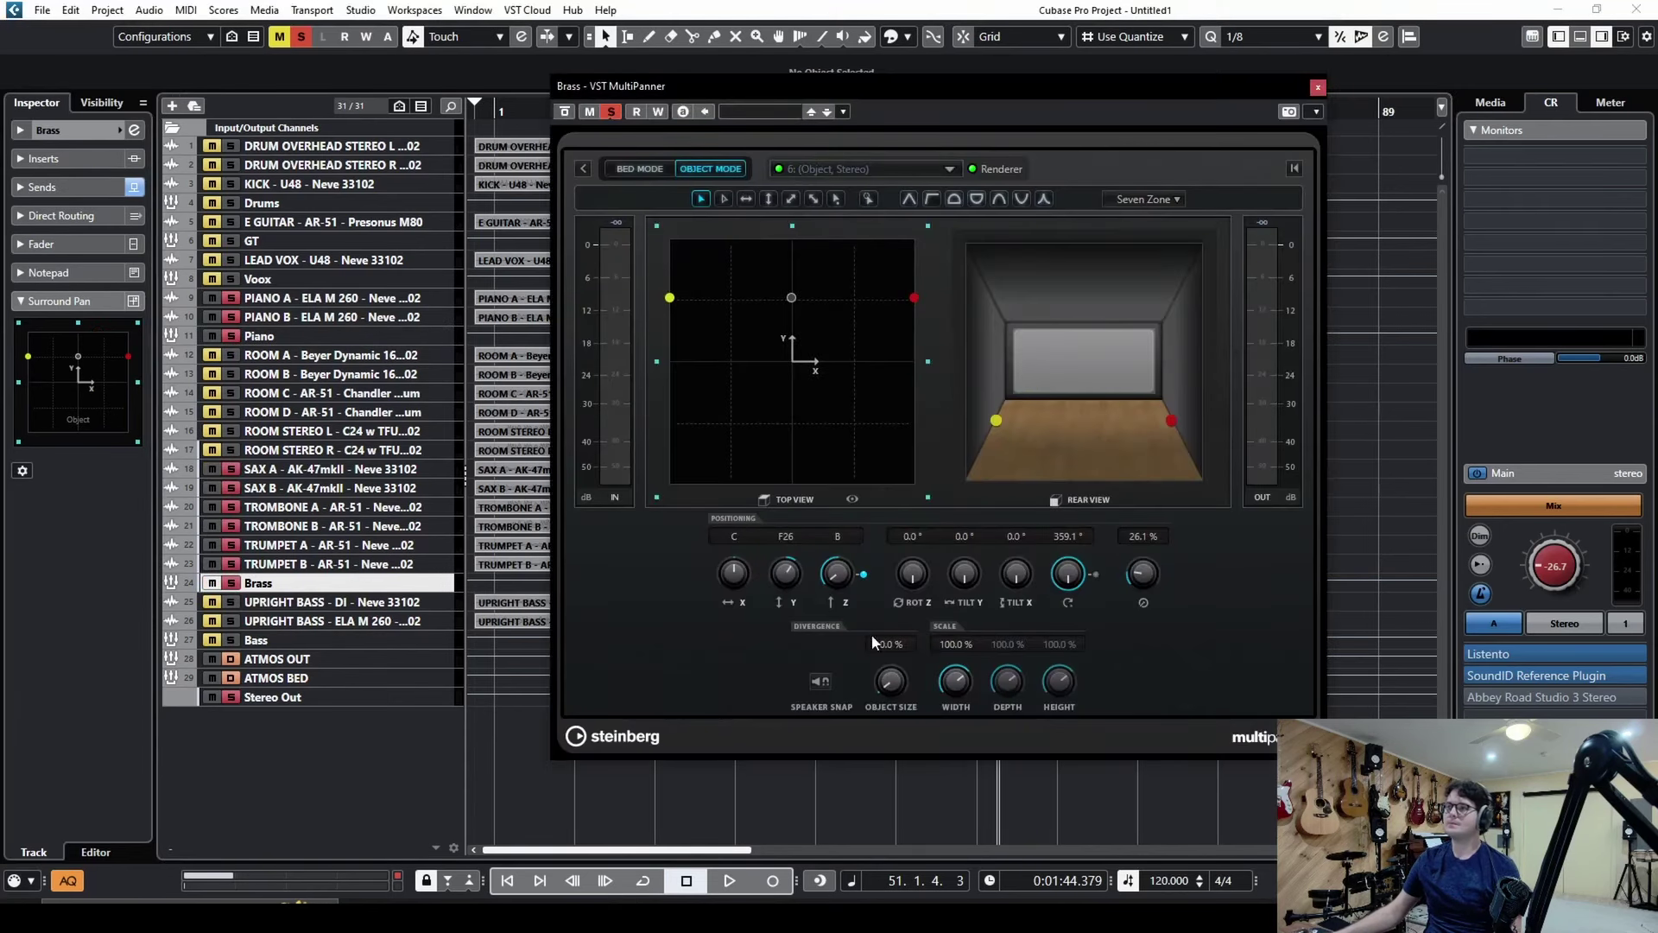
key(space)
drag(834, 573, 854, 469)
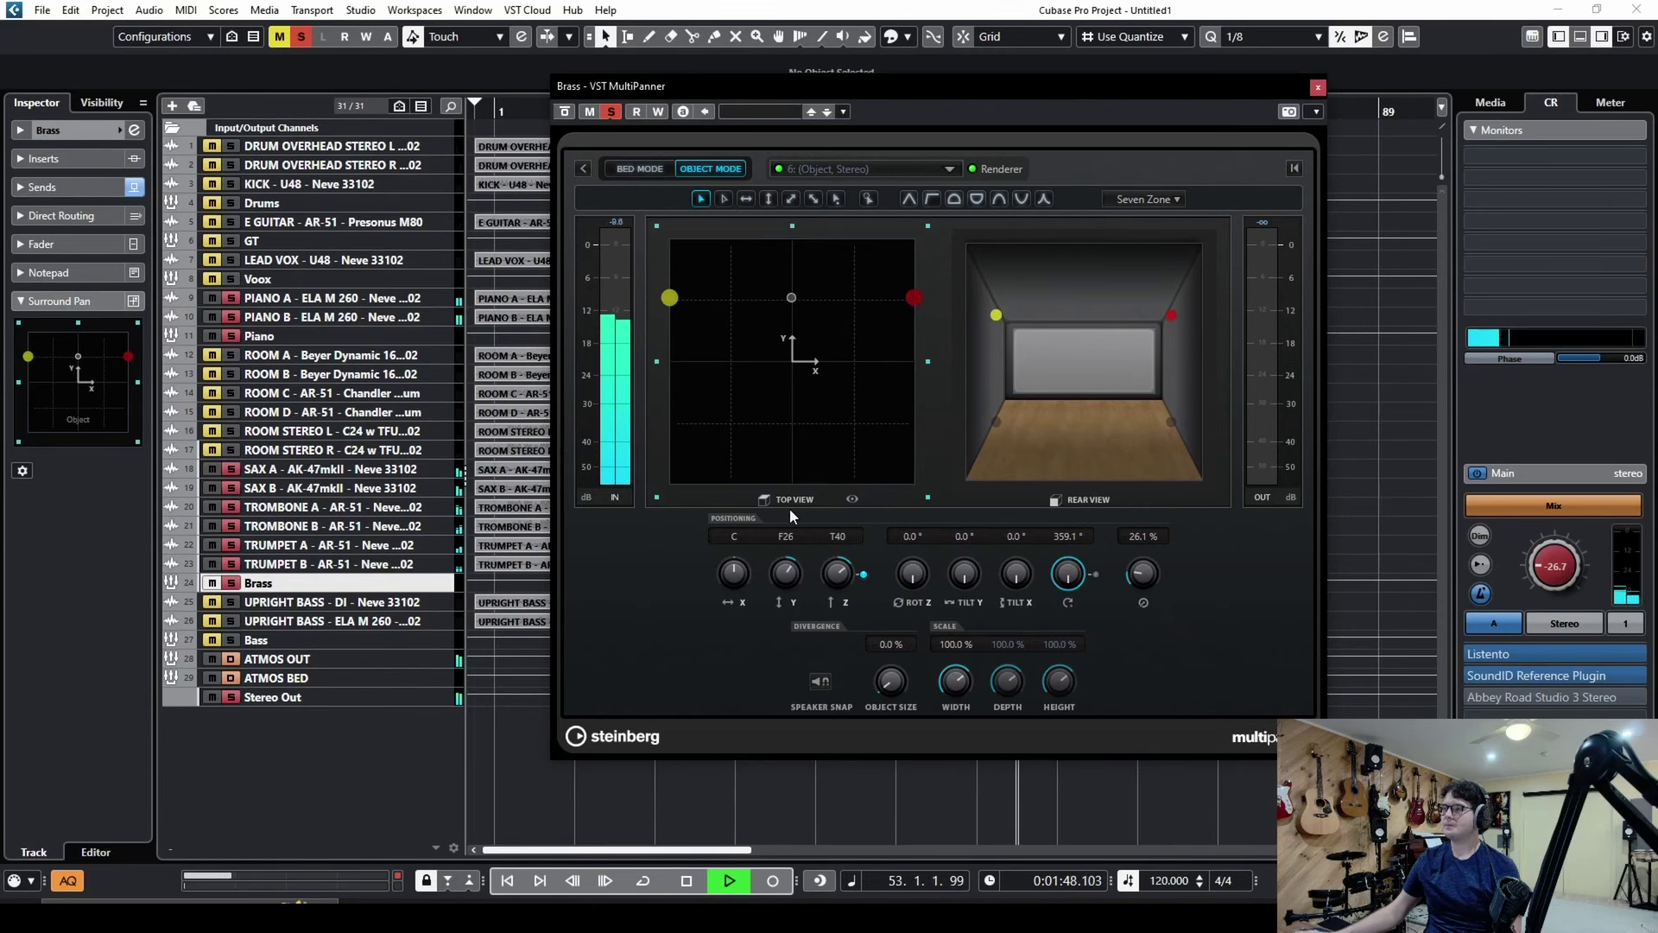
click(1318, 87)
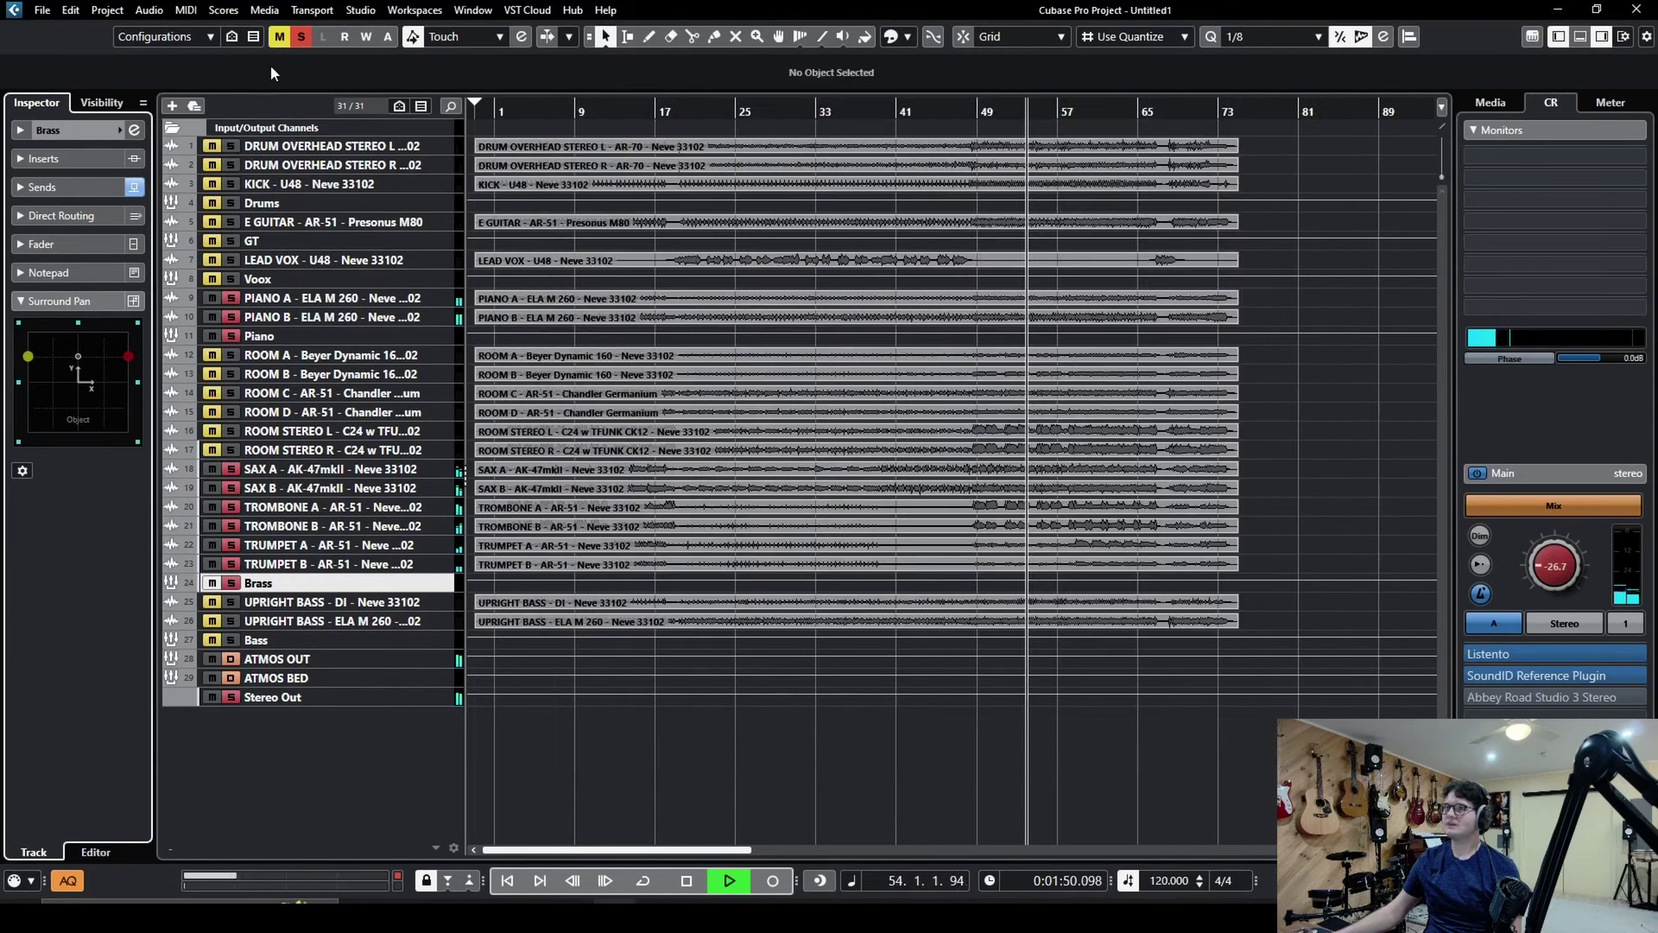
Clear all solos so the full mix plays with the raised Piano and Brass objects
click(301, 37)
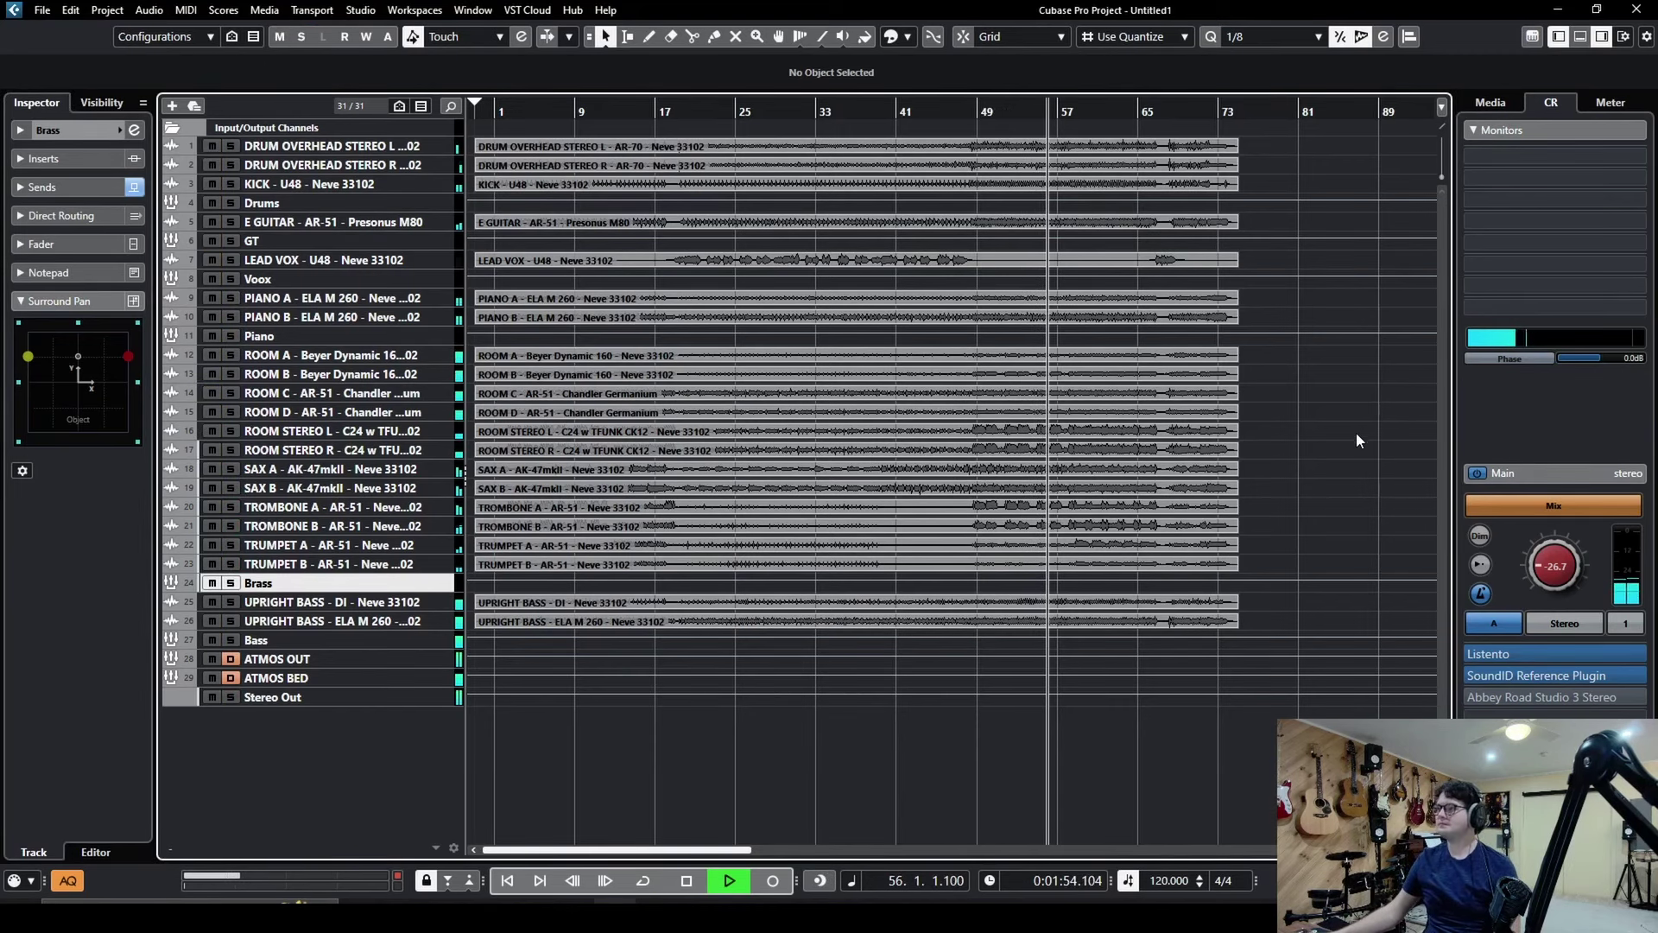
key(g)
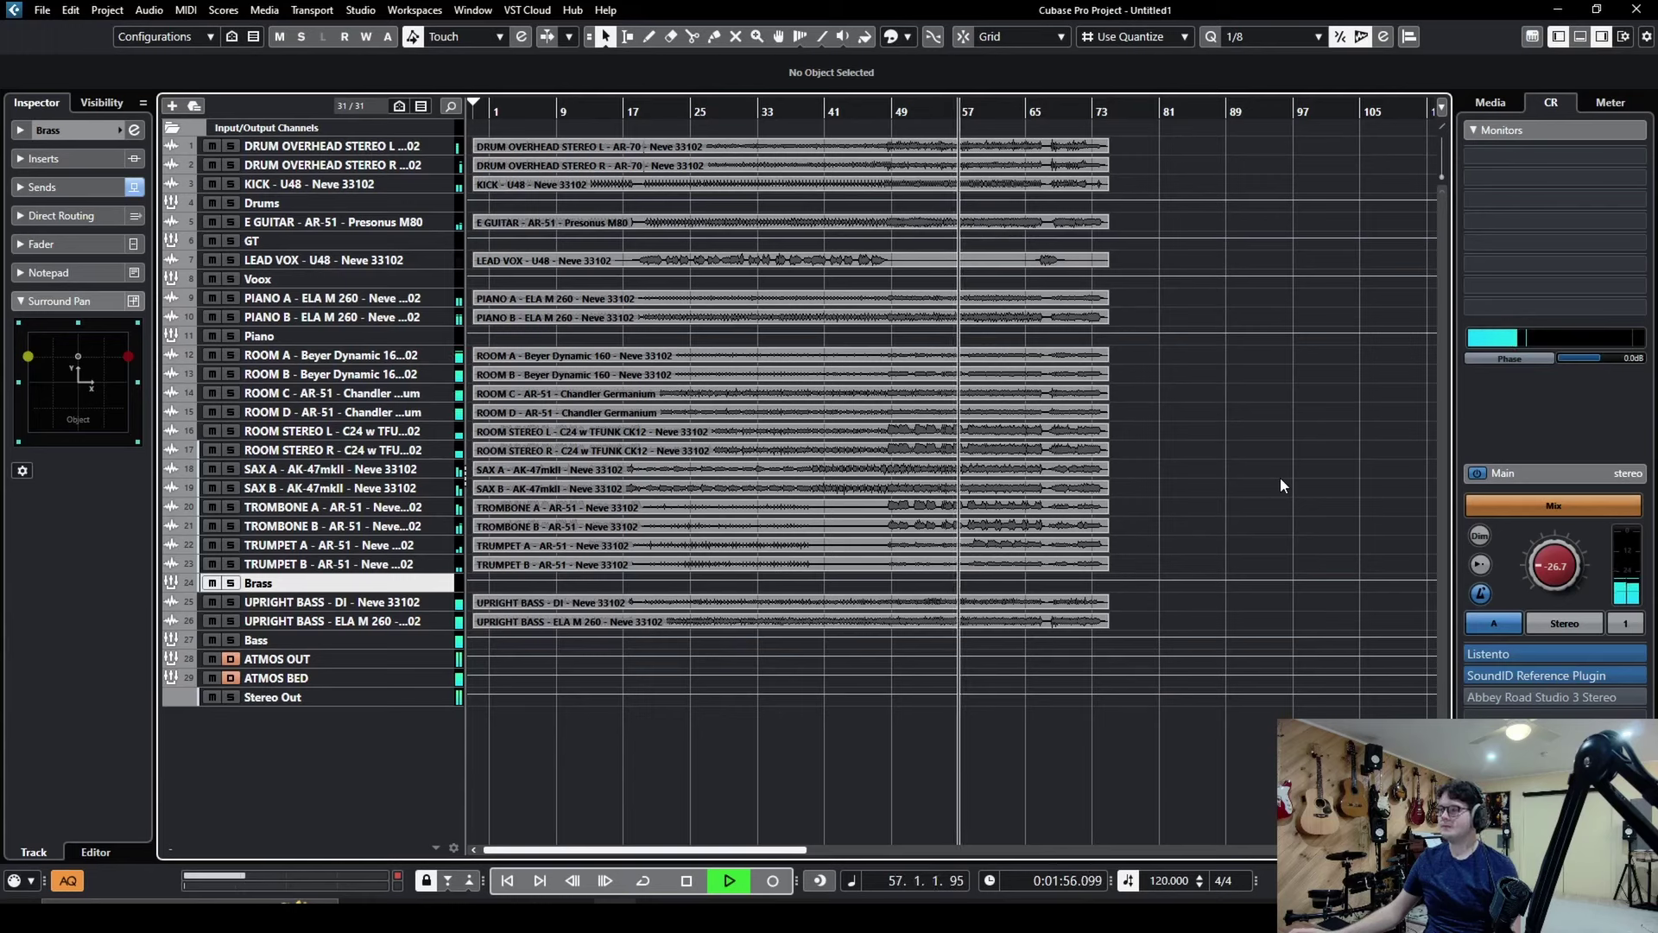